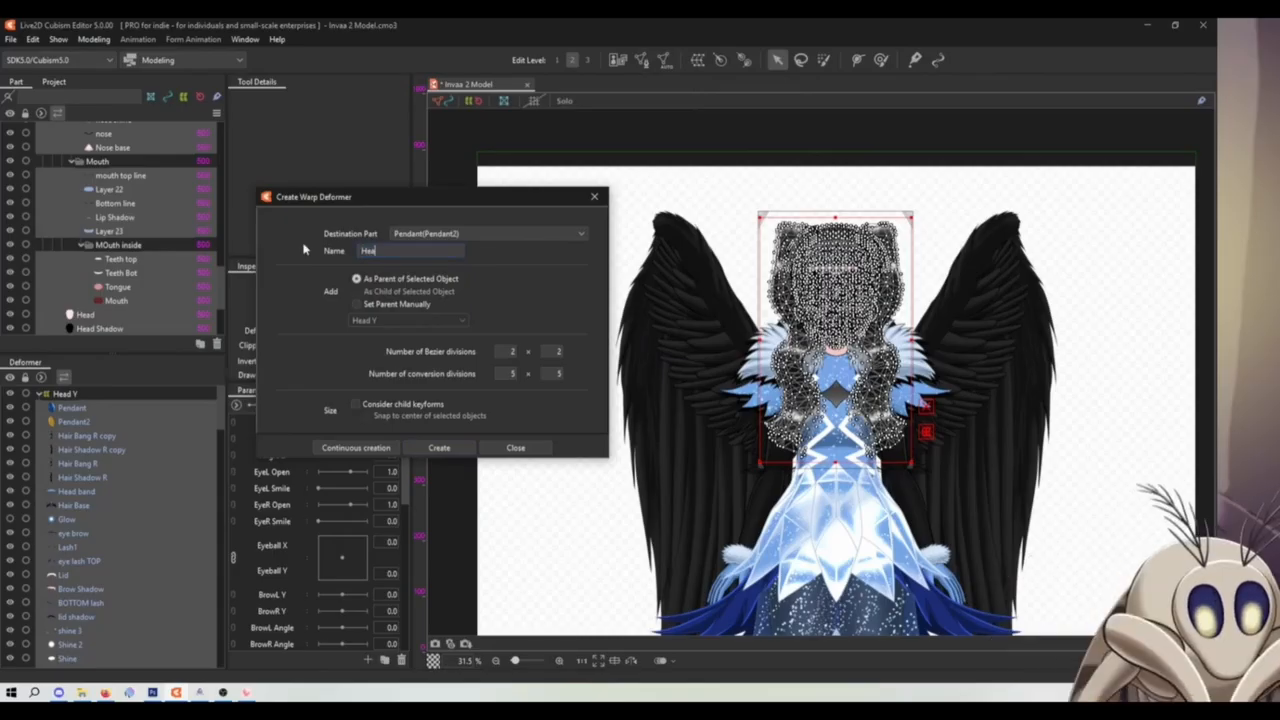
- Create the Head X warp deformer, then add a rotation deformer named Head Z as parent of Head Y
left_click(437, 448)
left_click(67, 396)
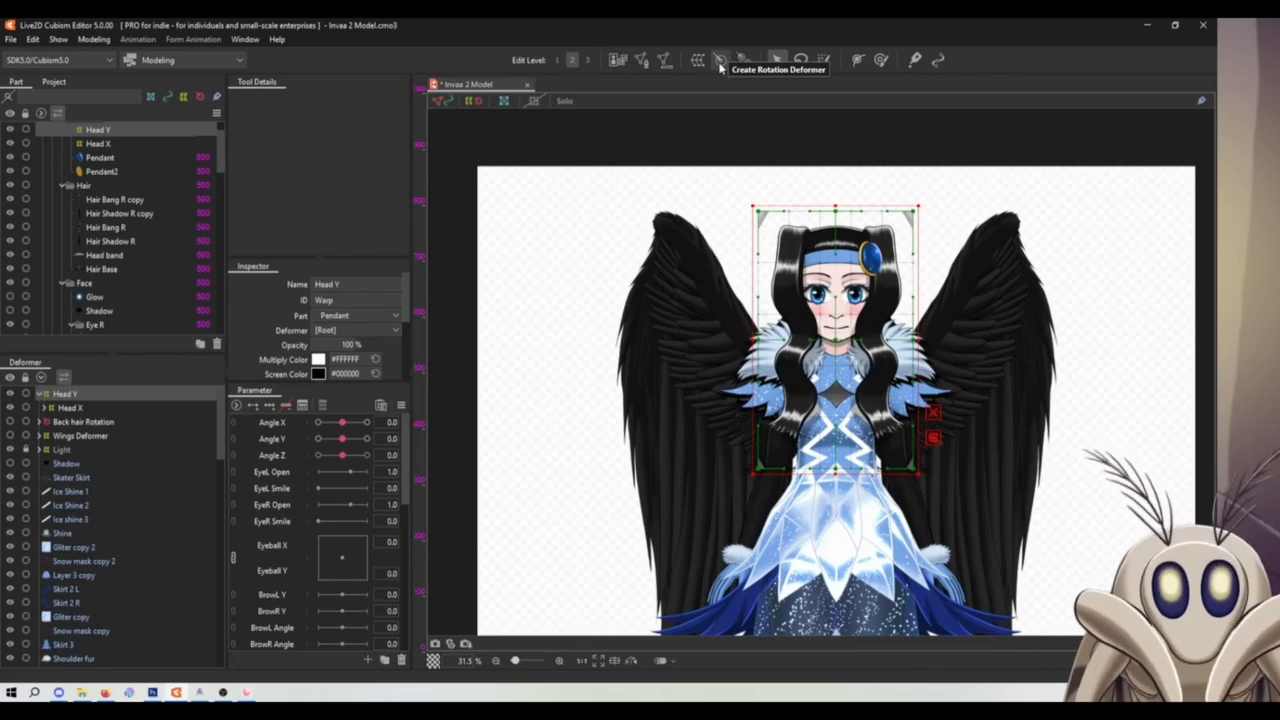
left_click(720, 61)
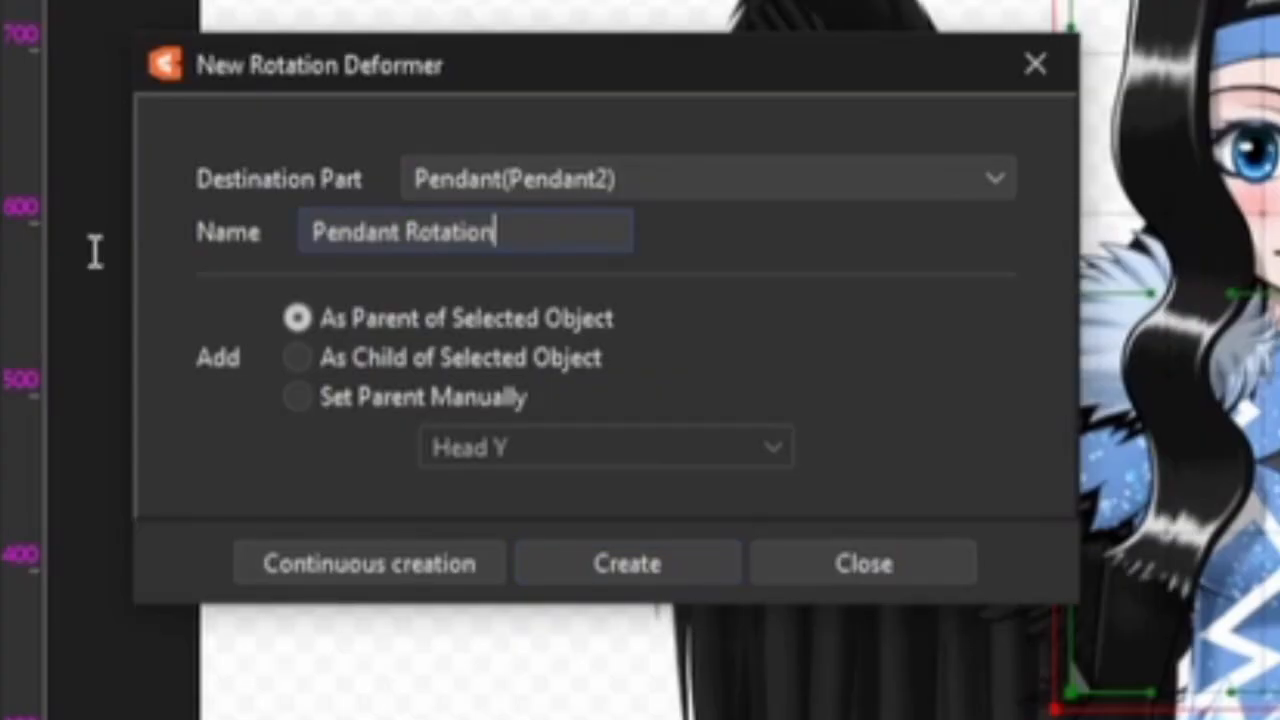
type("Head Z")
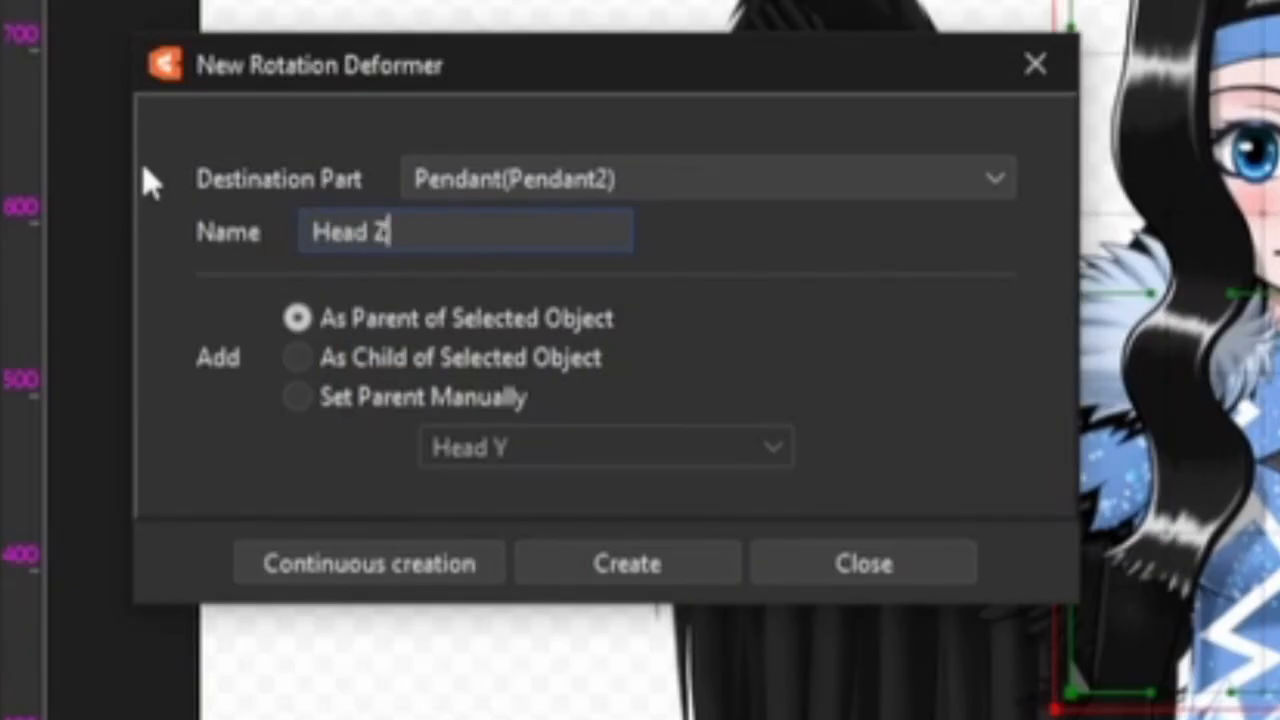
key("Return")
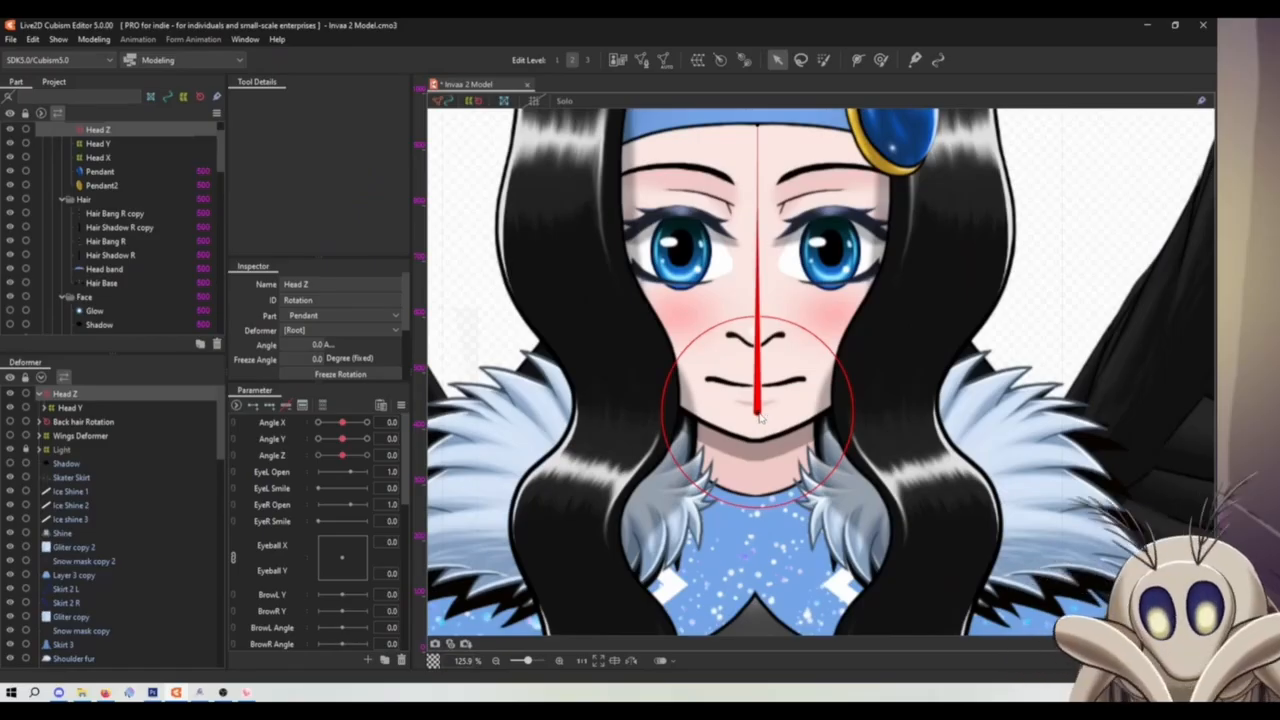
- Reposition the Head Z rotation pivot near the chin, tilt the head as a test, and undo the tilt
left_click_drag(760, 417, 755, 437)
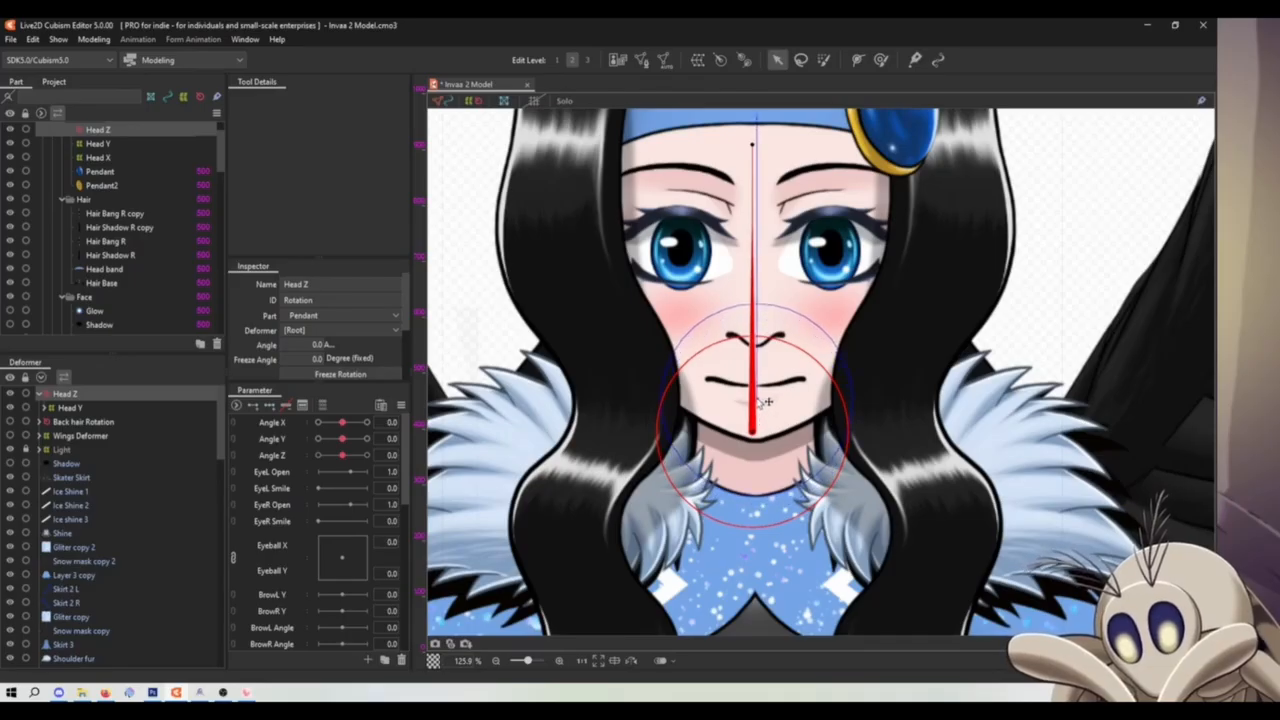
scroll(766, 404, "down", 3)
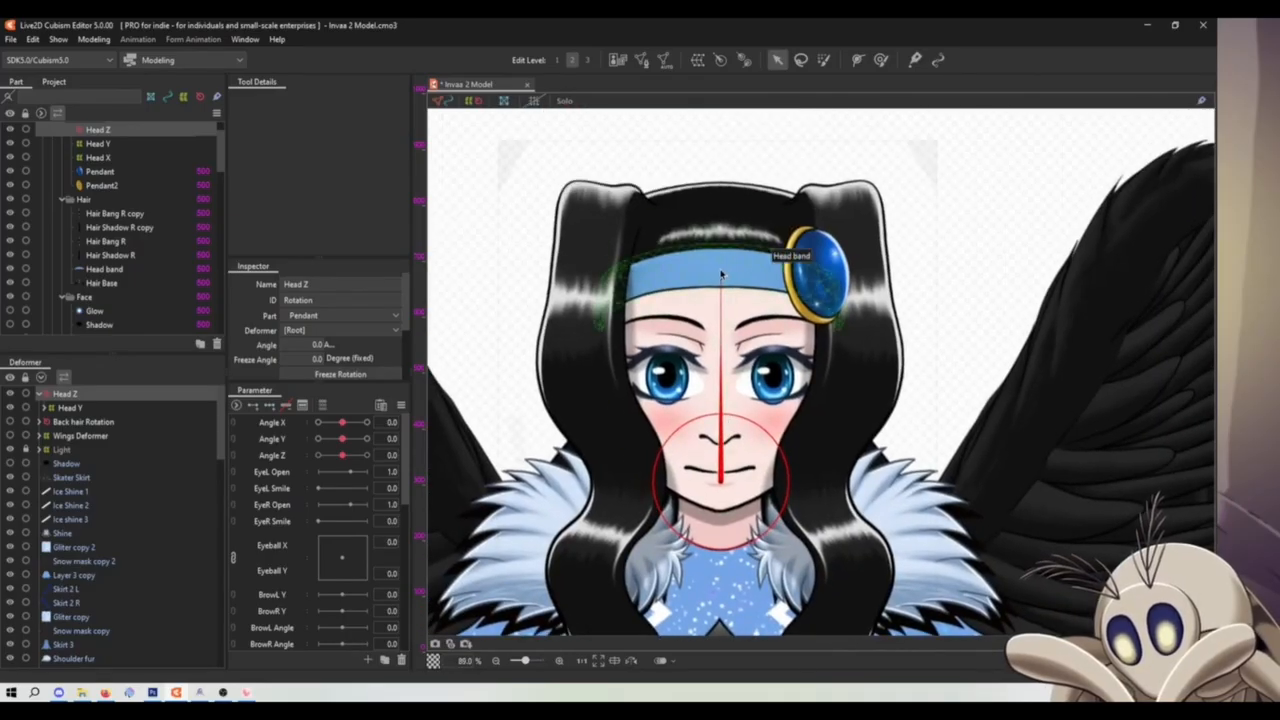
left_click_drag(718, 276, 795, 296)
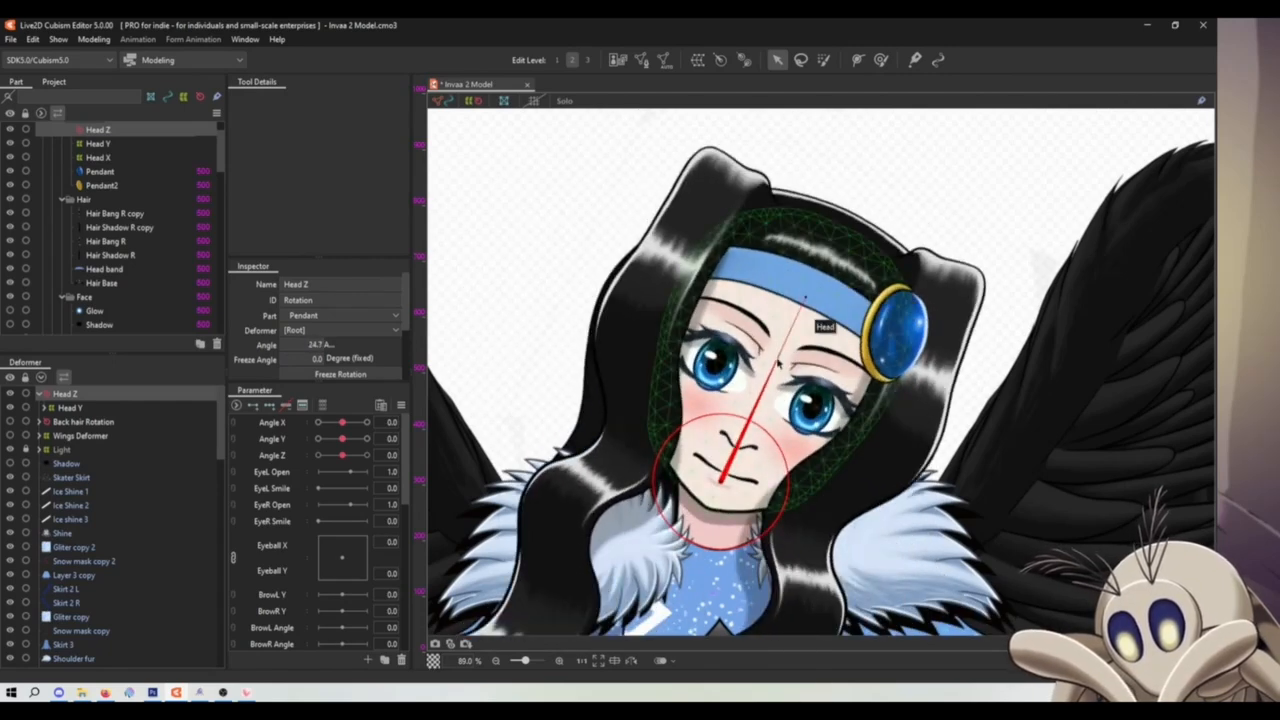
key("ctrl+z")
- Try tilting the head with the Head Z pivot placed at the forehead and undo the tilt
scroll(703, 484, "up", 3)
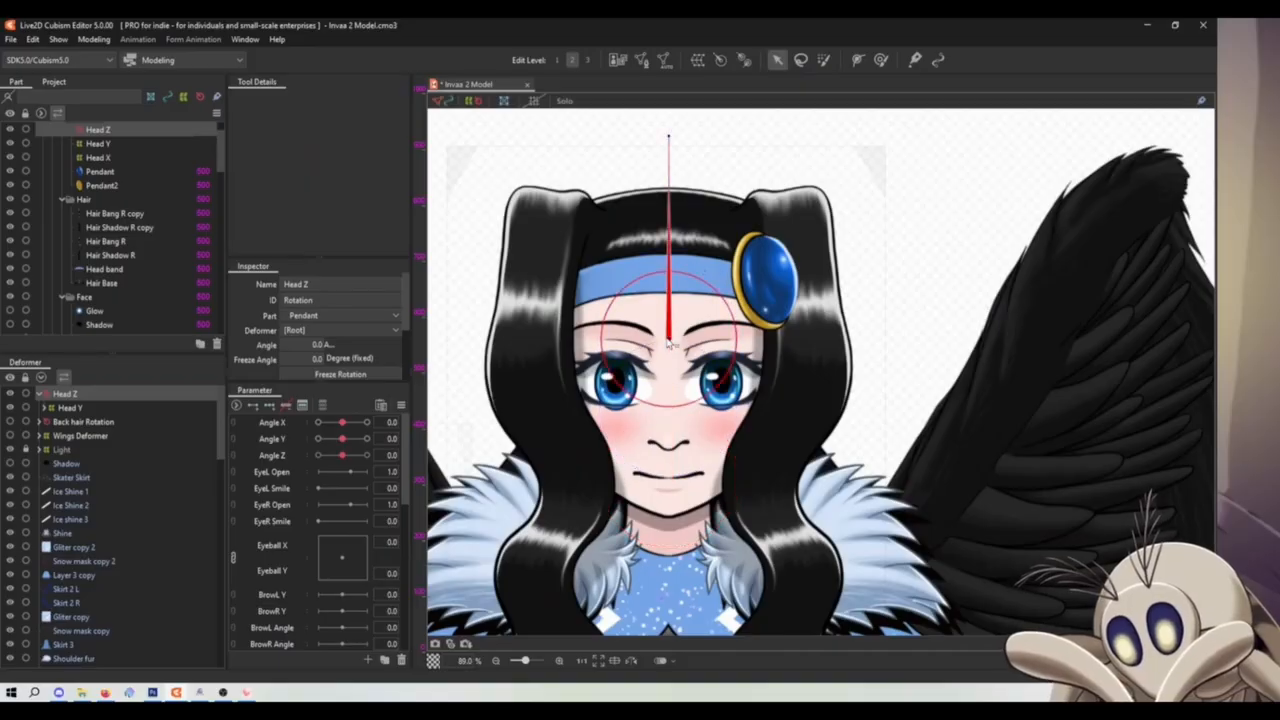
left_click_drag(669, 131, 630, 140)
left_click_drag(658, 220, 603, 221)
key("ctrl+z")
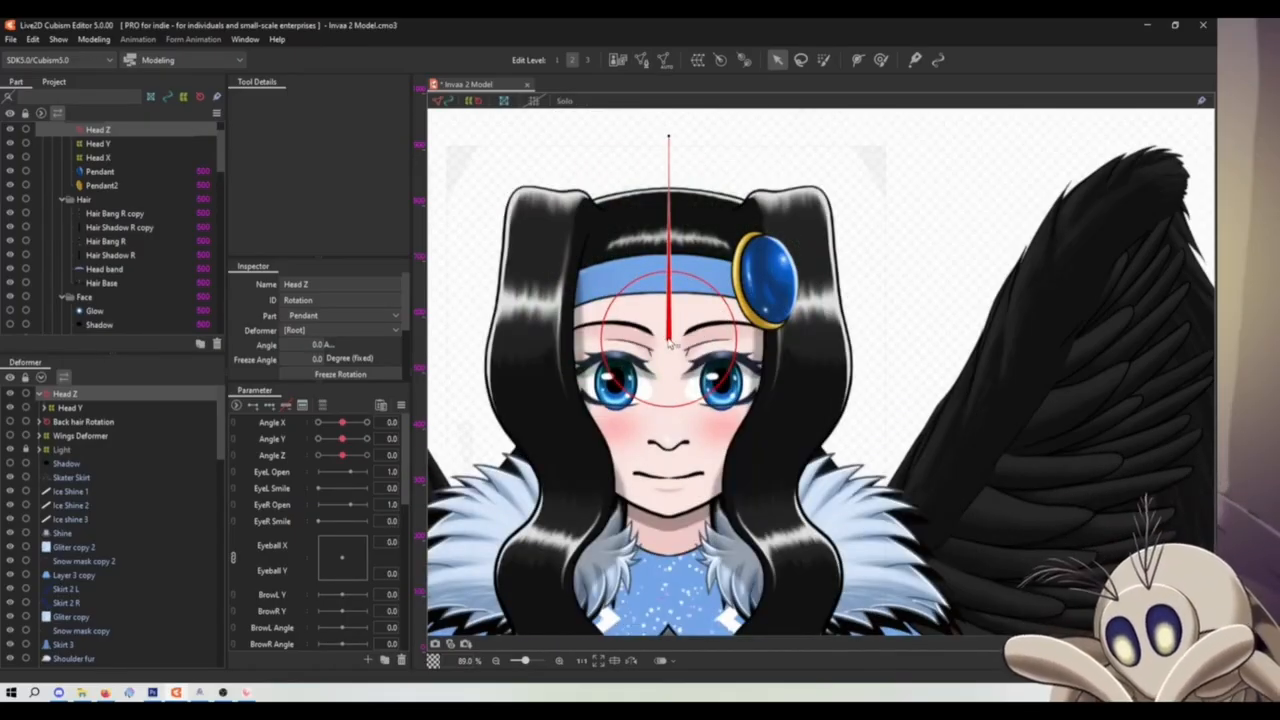
- Move the Head Z rotation pivot straight down to the mouth, test a head tilt, and undo the tilt
left_click_drag(678, 357, 680, 474)
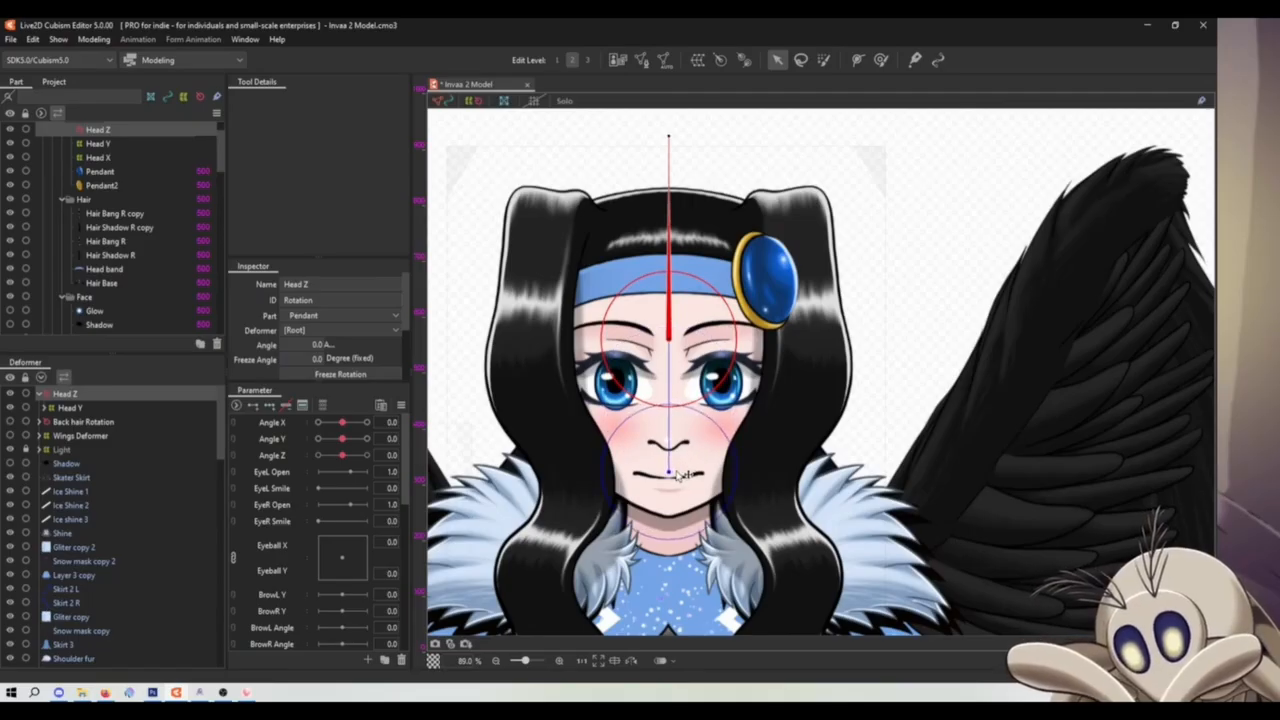
left_click_drag(680, 476, 669, 474)
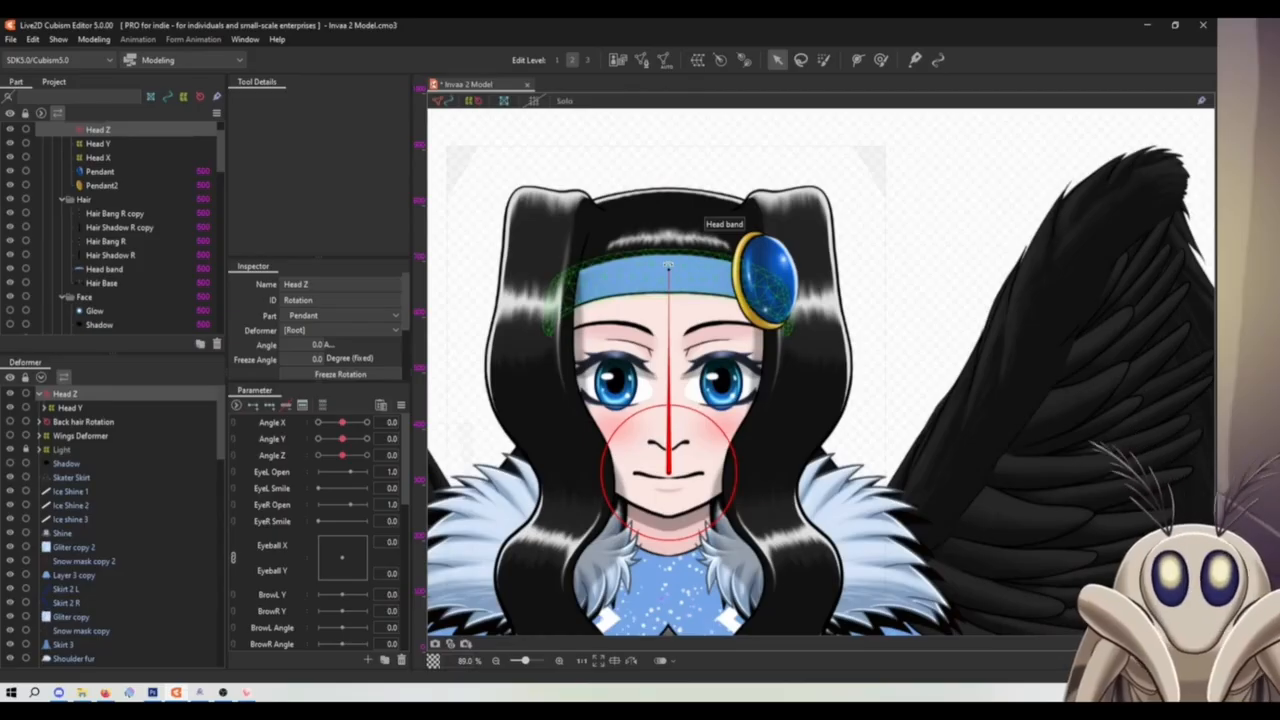
left_click_drag(668, 264, 742, 300)
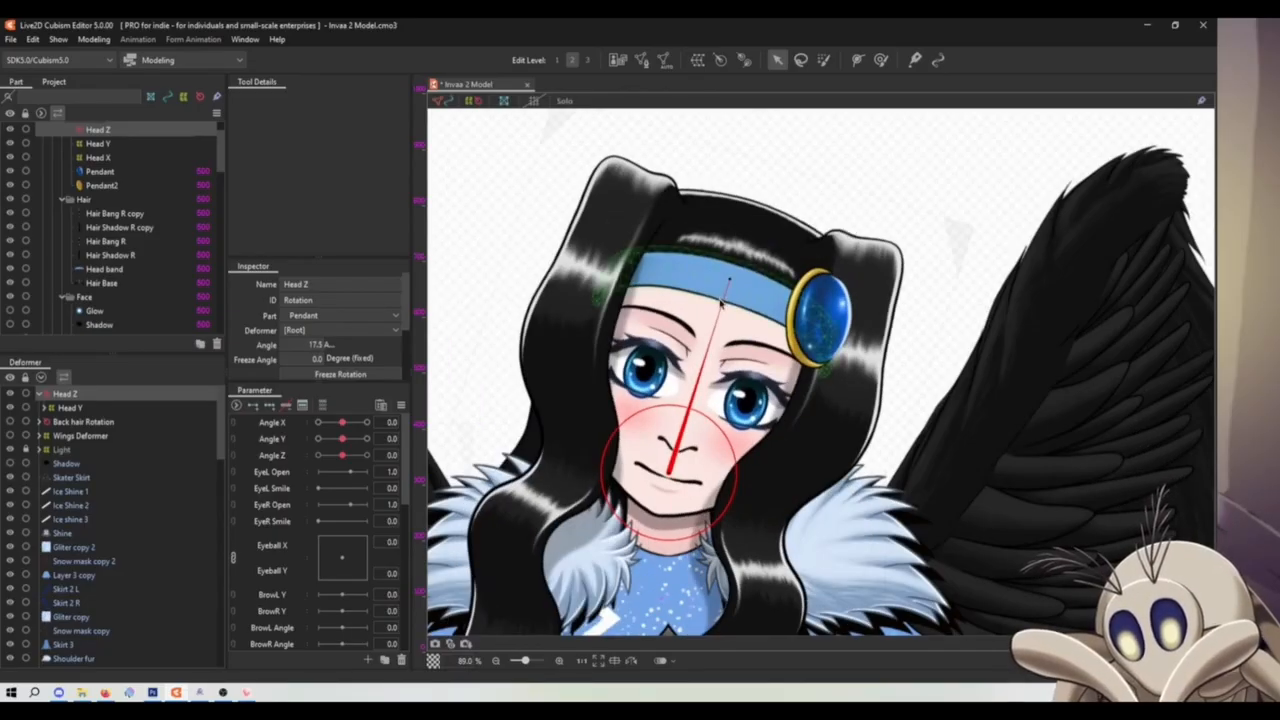
key("ctrl+z")
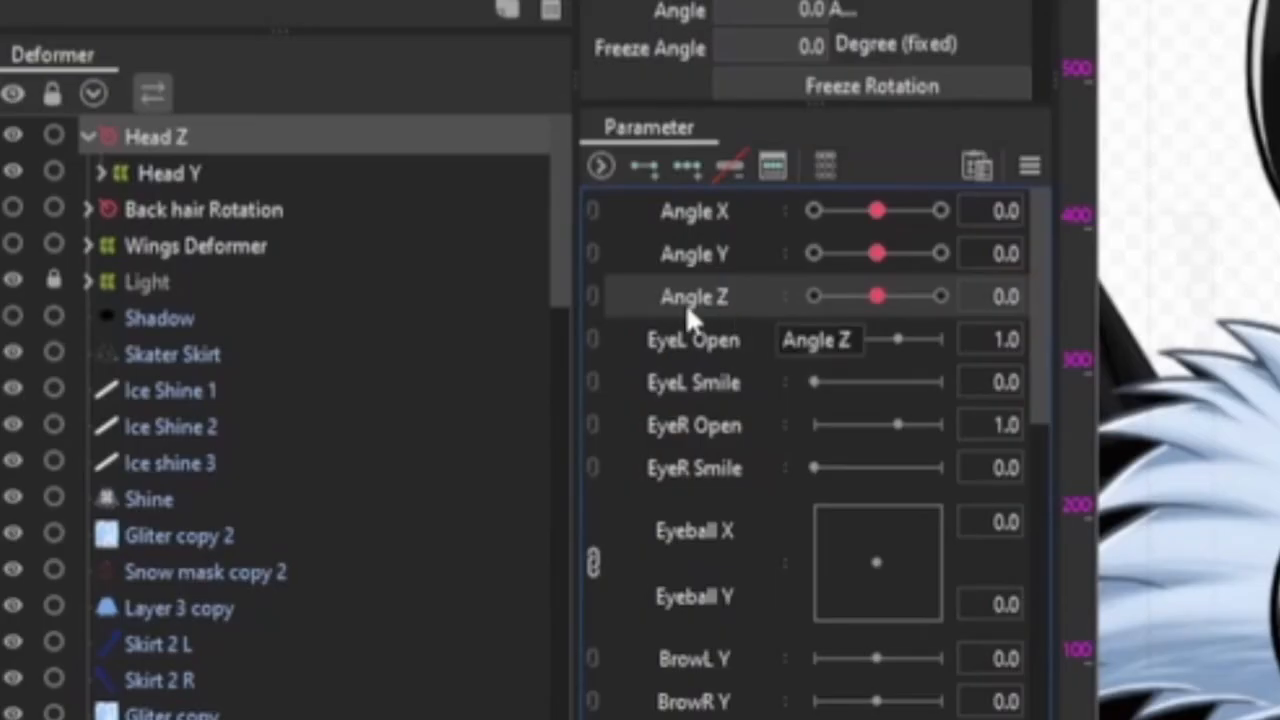
- Add three keyforms to Angle Z for Head Z, rotate the head to 30 degrees at the 30.0 key, and reset the parameter
left_click(728, 297)
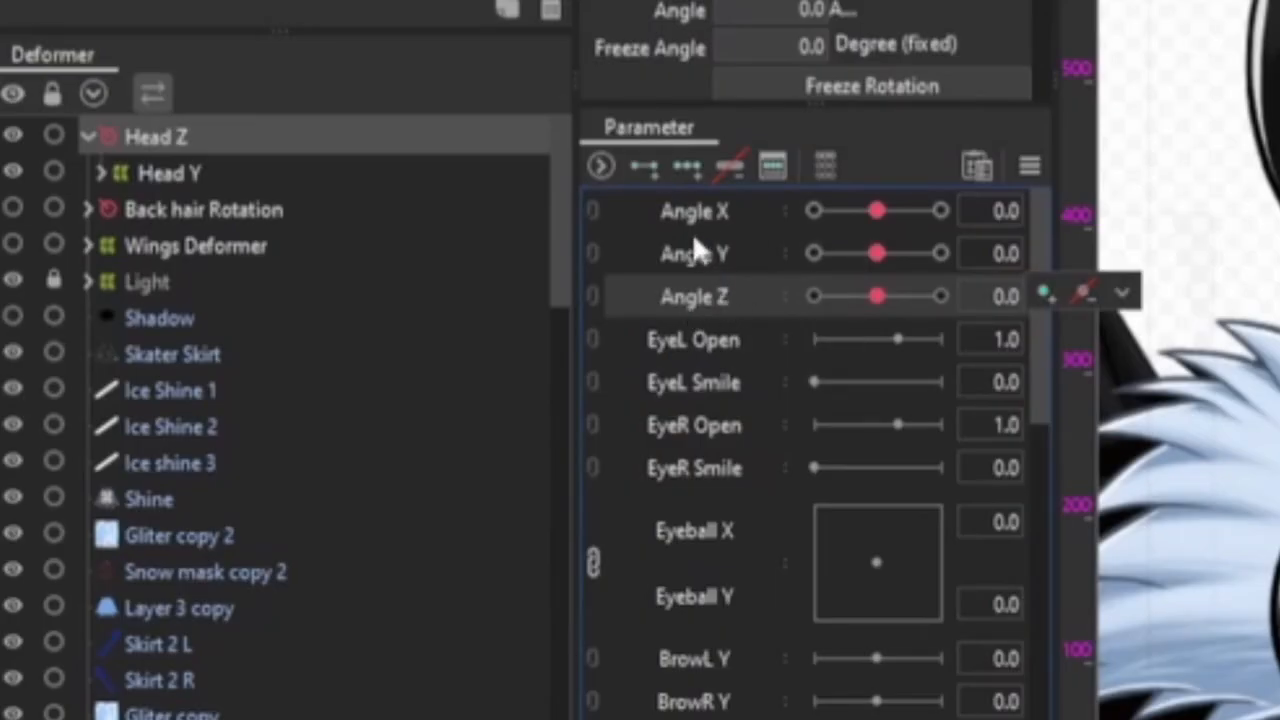
left_click(688, 176)
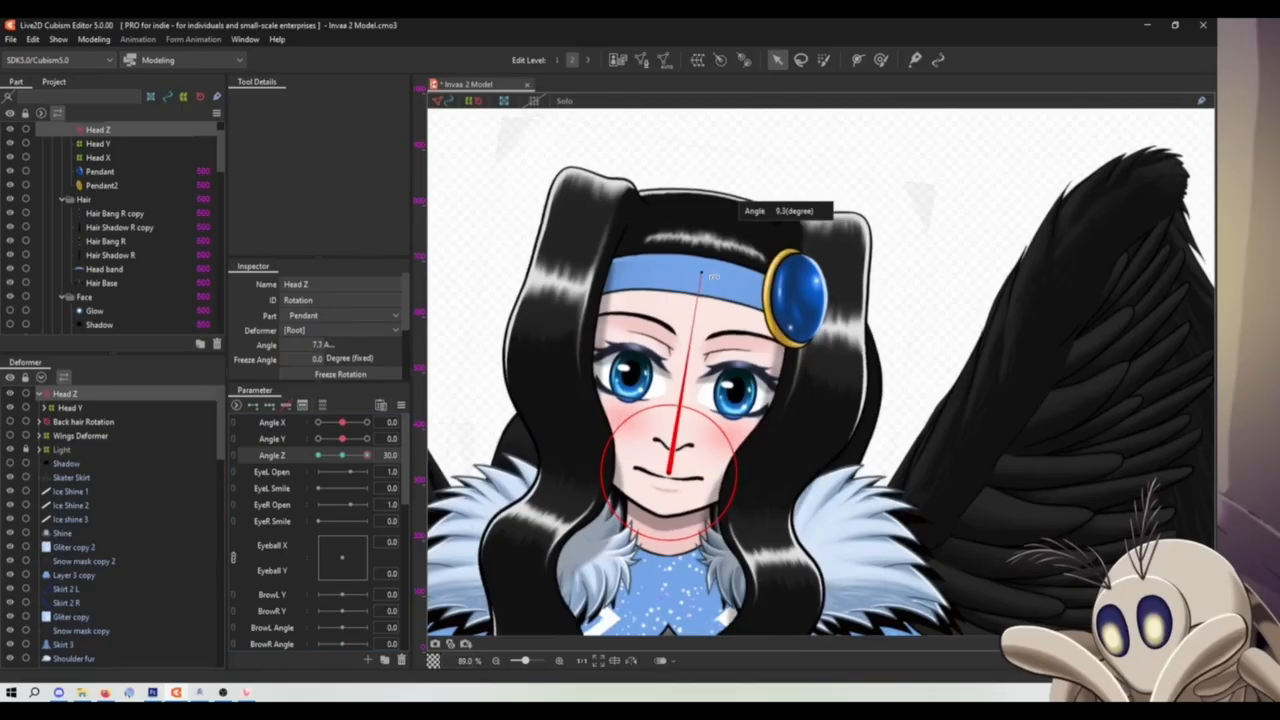
left_click_drag(713, 276, 770, 297)
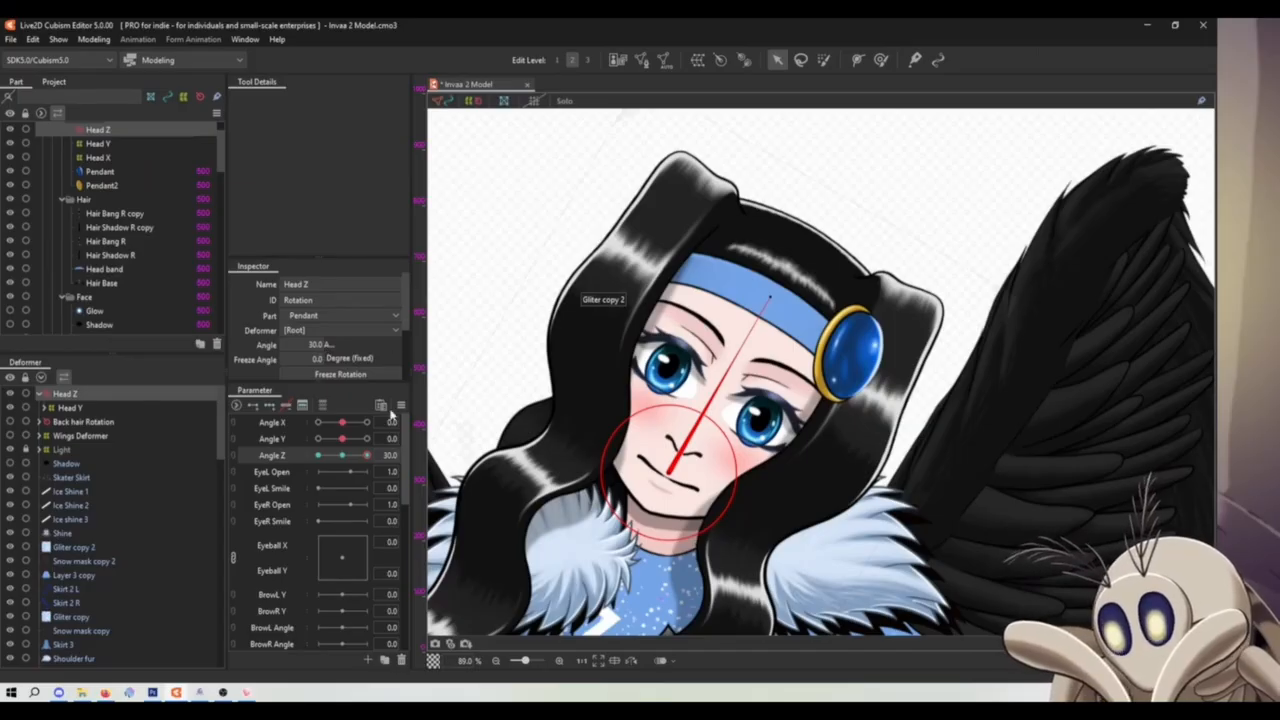
left_click_drag(392, 415, 342, 456)
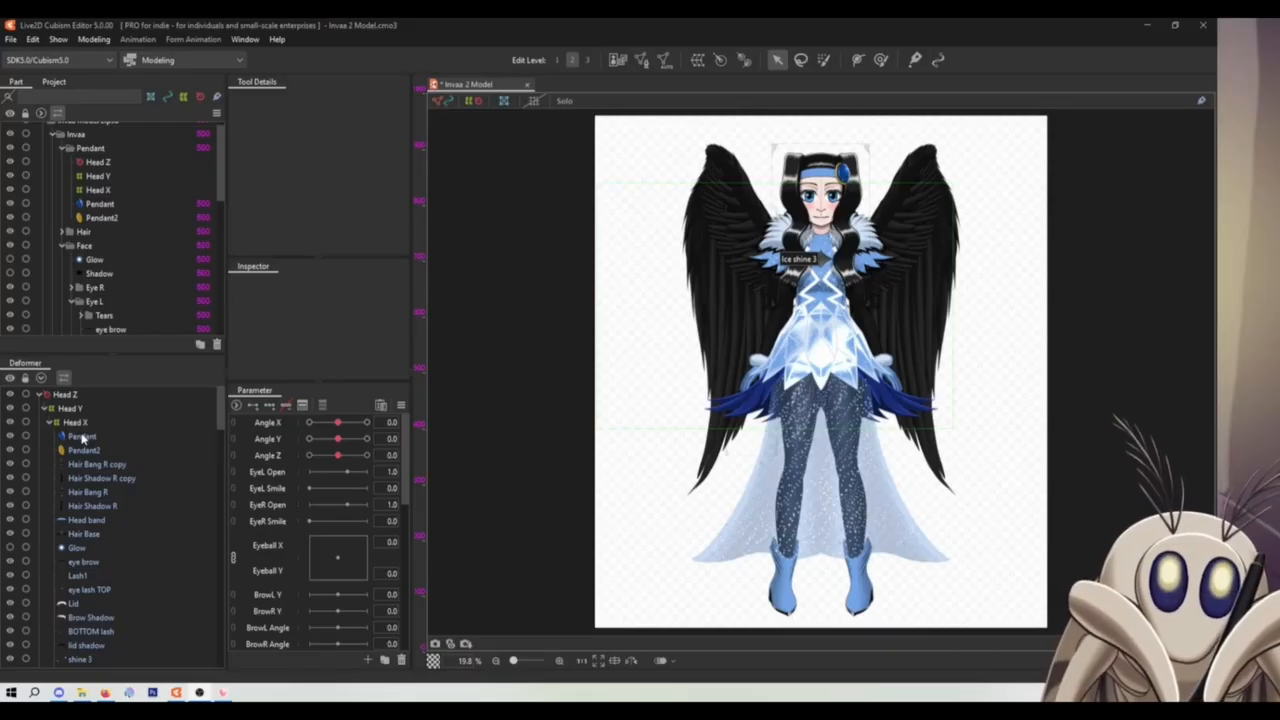
- Create a warp deformer named Hair Front as parent of the objects from Pendant through Hair Base under Head X
left_click(76, 437)
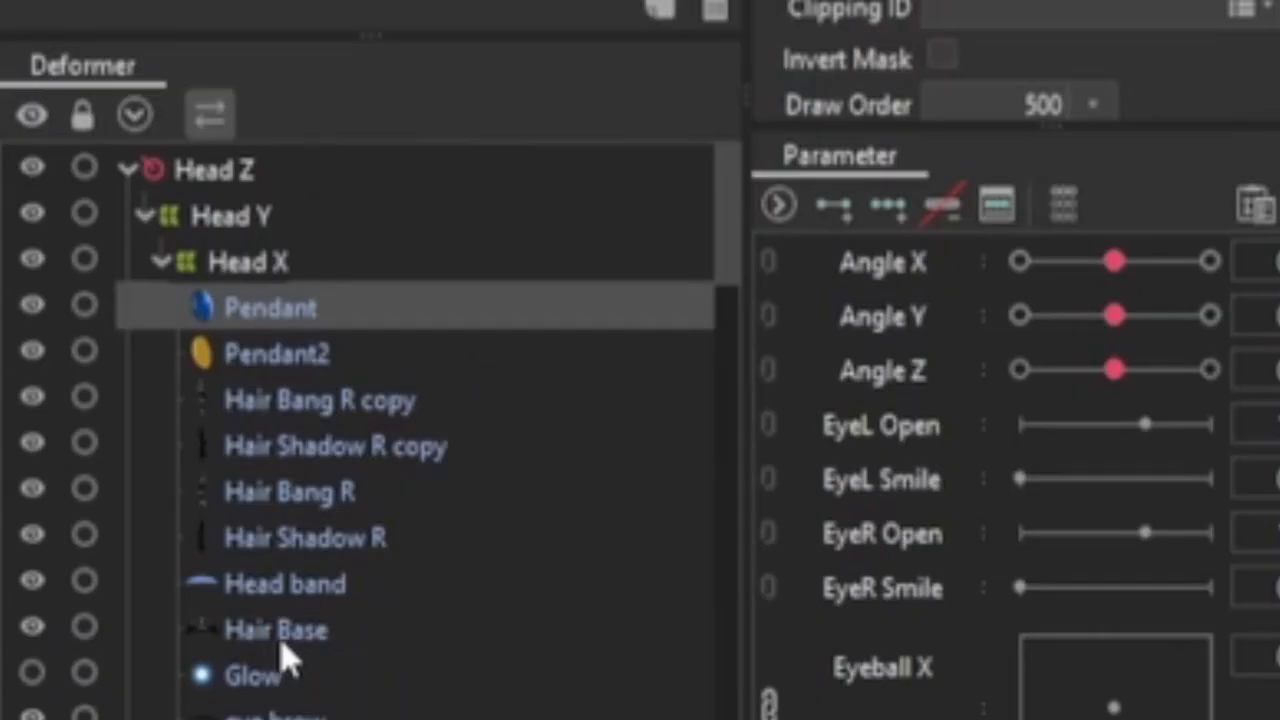
left_click(86, 535, "shift")
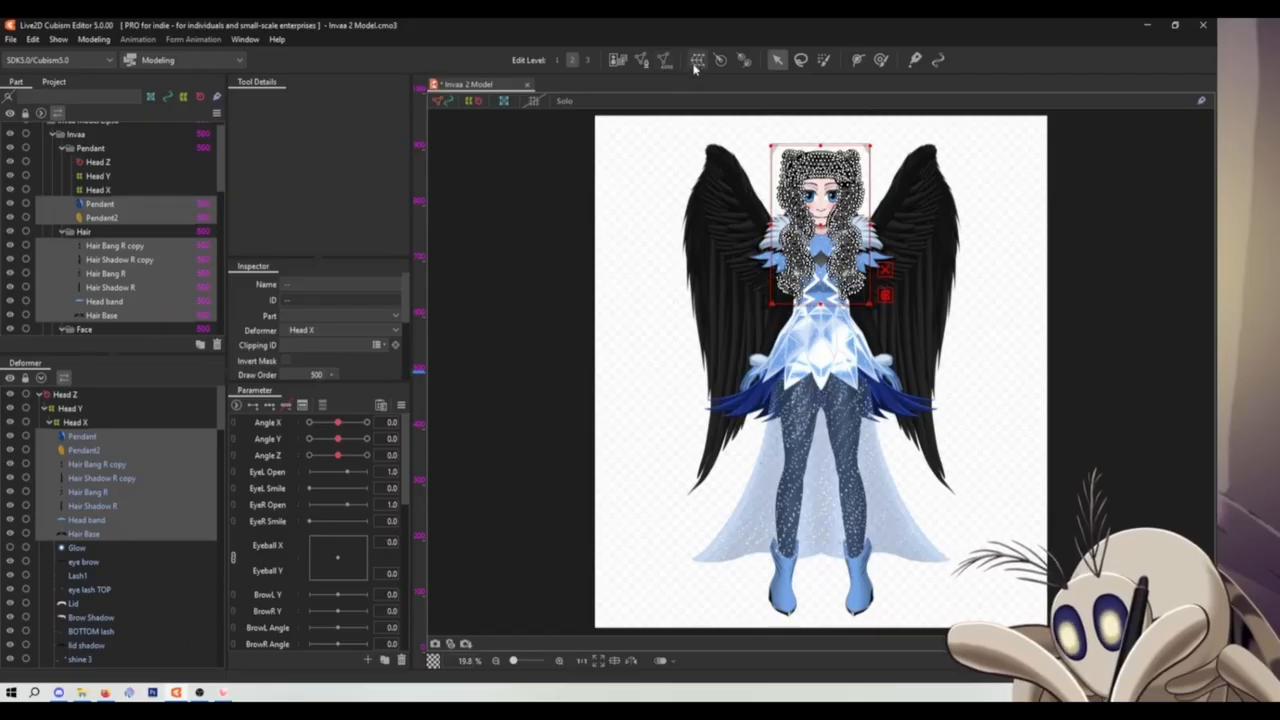
left_click(697, 62)
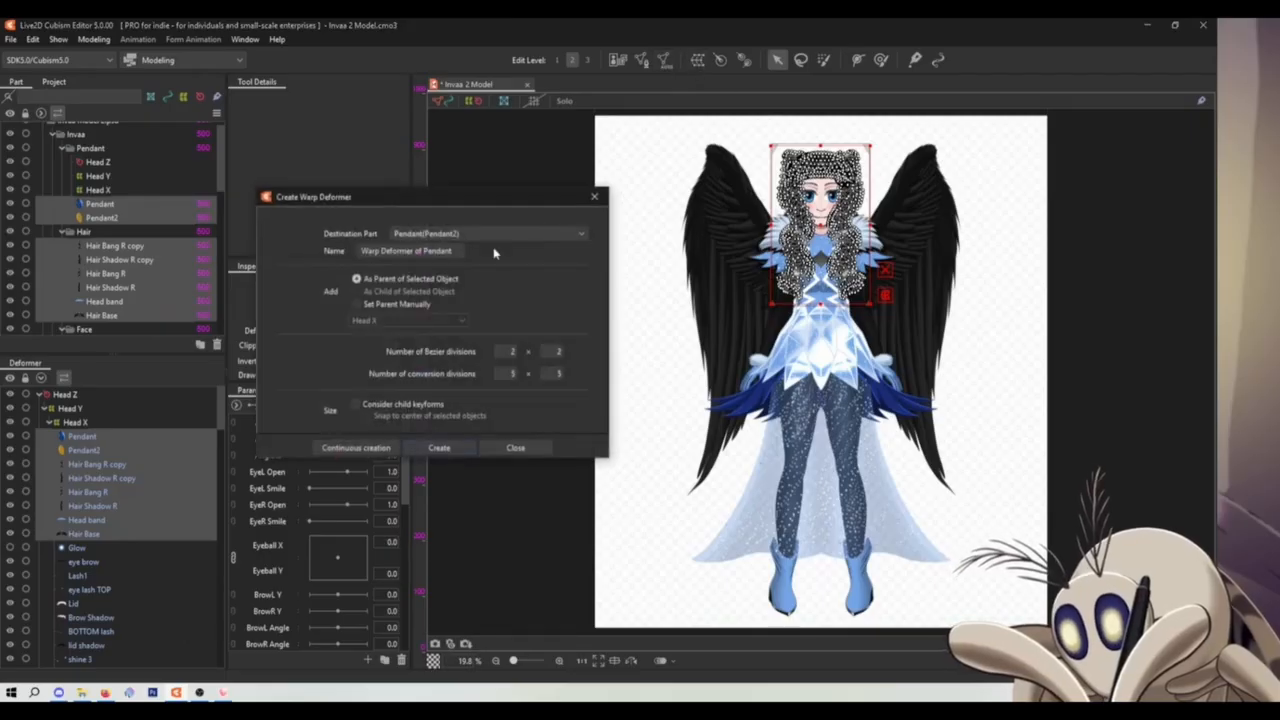
type("Hair Front")
left_click(439, 447)
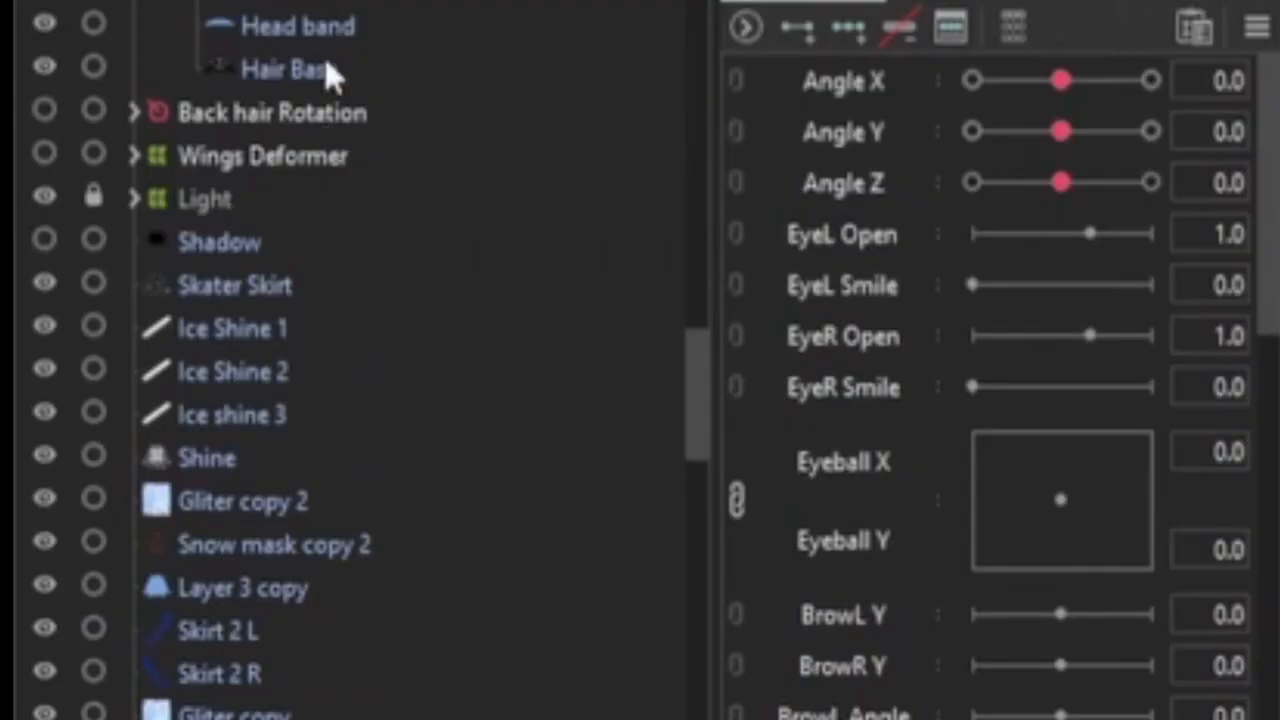
- Add a second warp deformer named Hair front Y inside Hair Front, as parent of Pendant through Hair Base
scroll(101, 420, "up", 4)
left_click(300, 245)
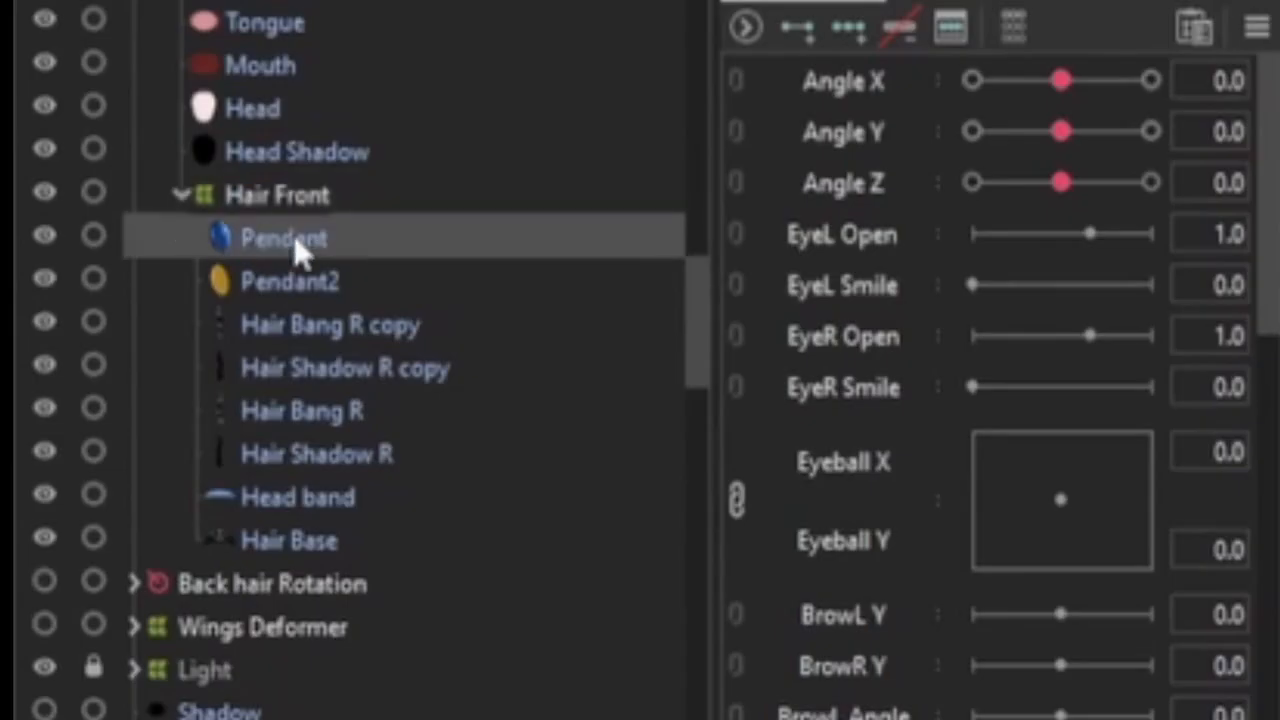
left_click(310, 558, "shift")
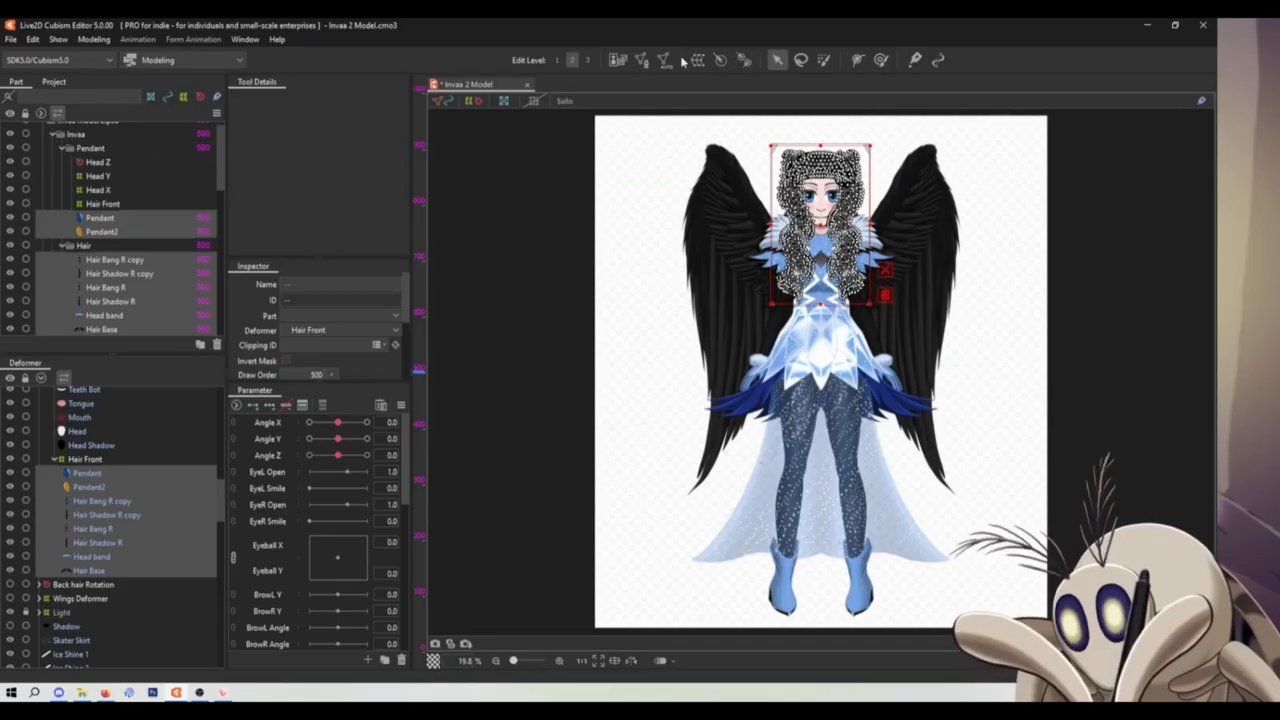
left_click(698, 60)
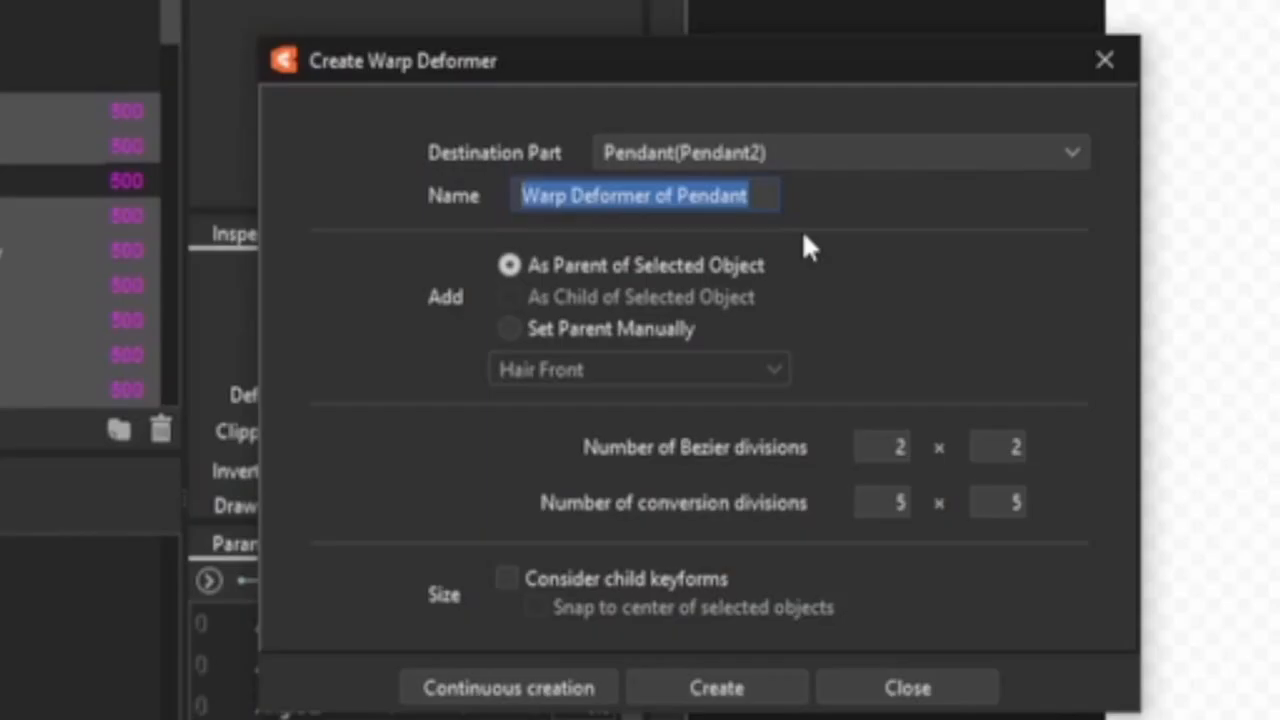
type("Hiair front Y")
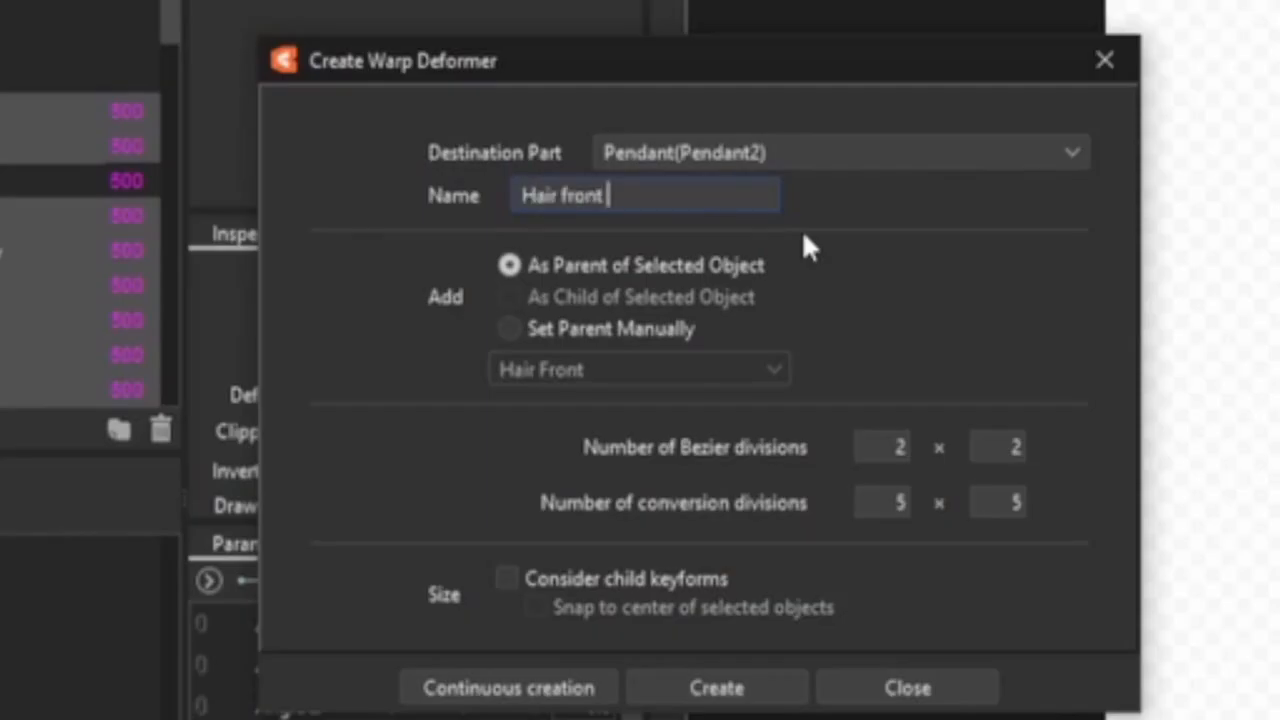
key("Return")
- Create a warp deformer named Face under Head X as parent of the facial features from Glow through Mouth
left_click(139, 215)
scroll(231, 376, "up", 6)
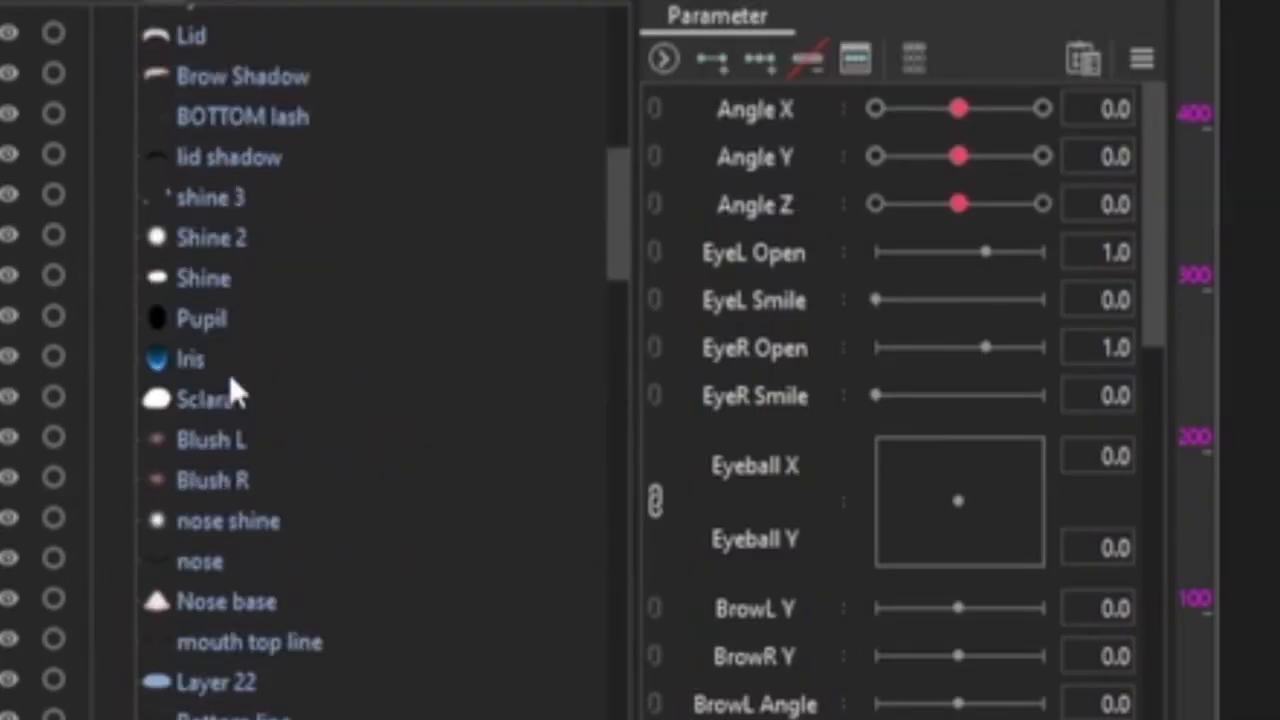
scroll(231, 376, "down", 3)
left_click(210, 525, "shift")
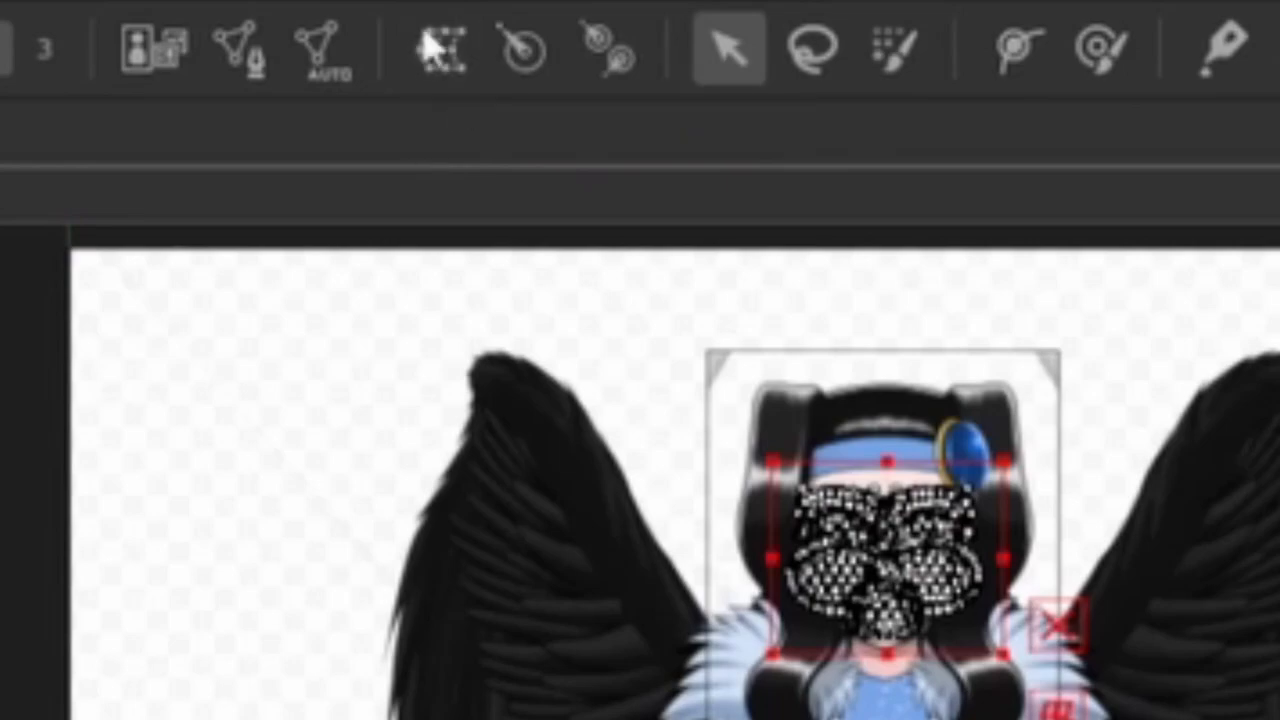
left_click(450, 52)
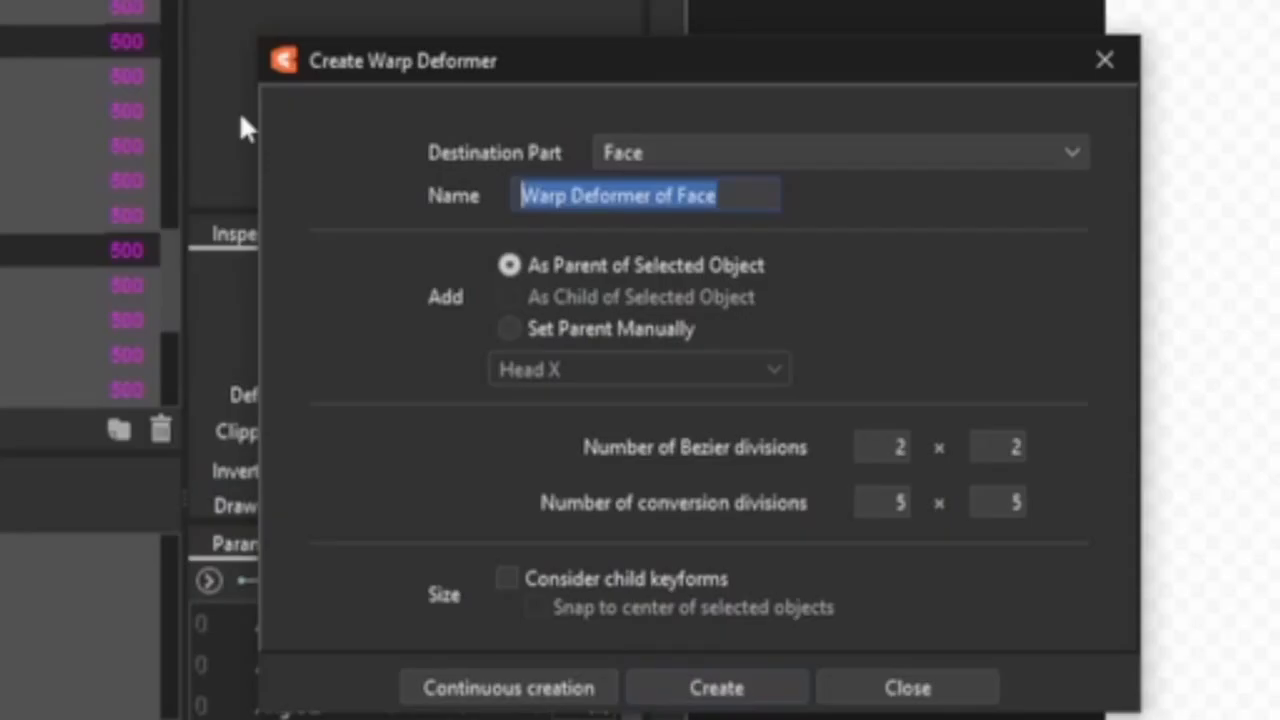
type("F")
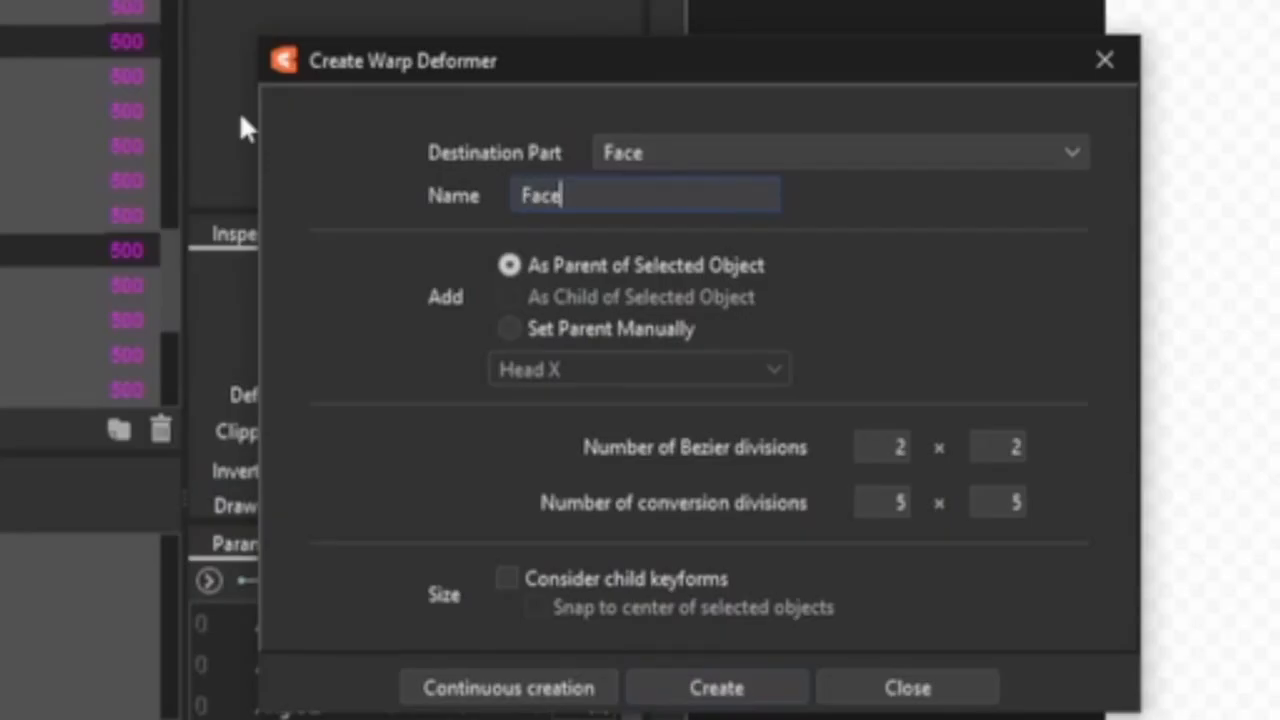
left_click(737, 689)
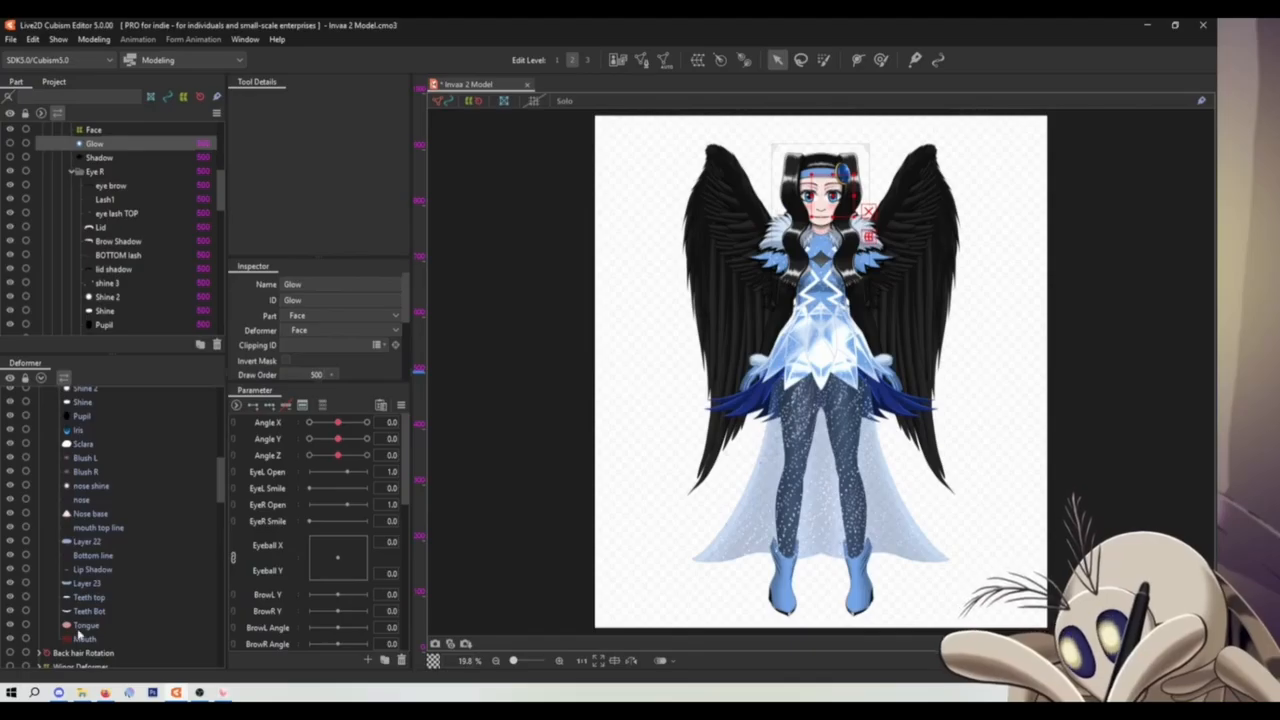
- Add a Face Y warp deformer inside Face around the features from Glow through Mouth, and collapse the Face group
left_click(82, 637, "shift")
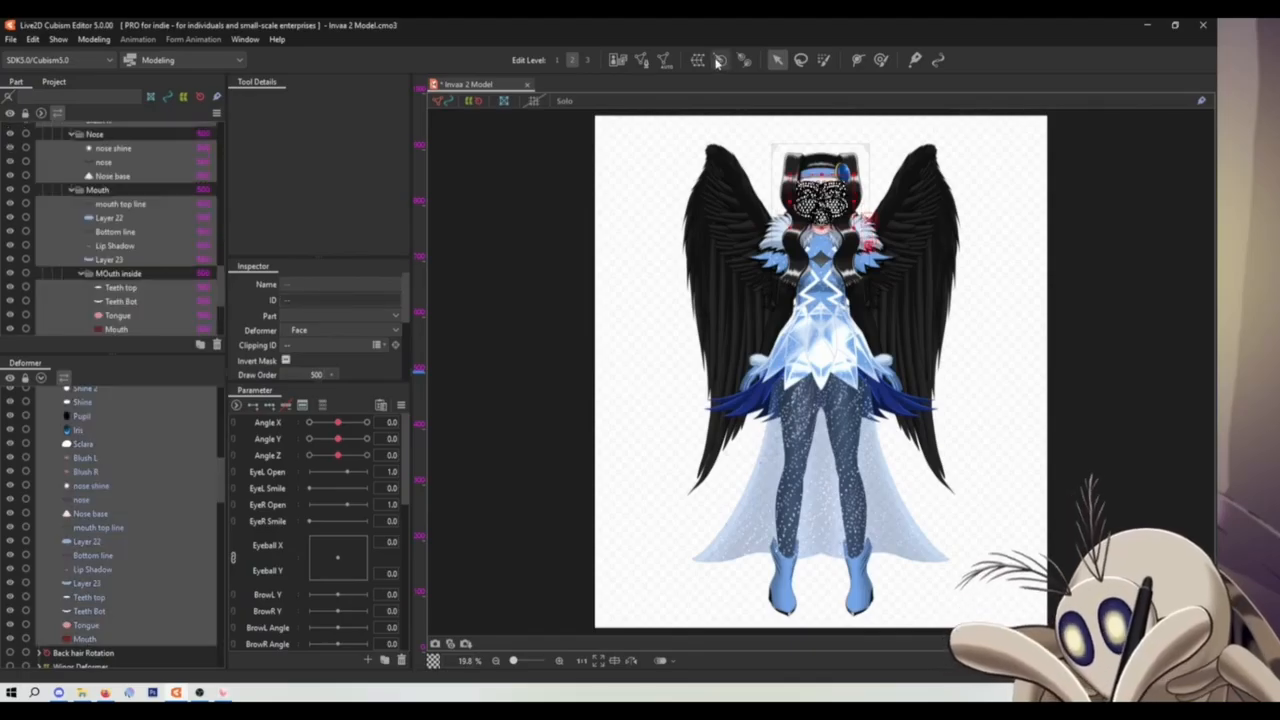
left_click(54, 480)
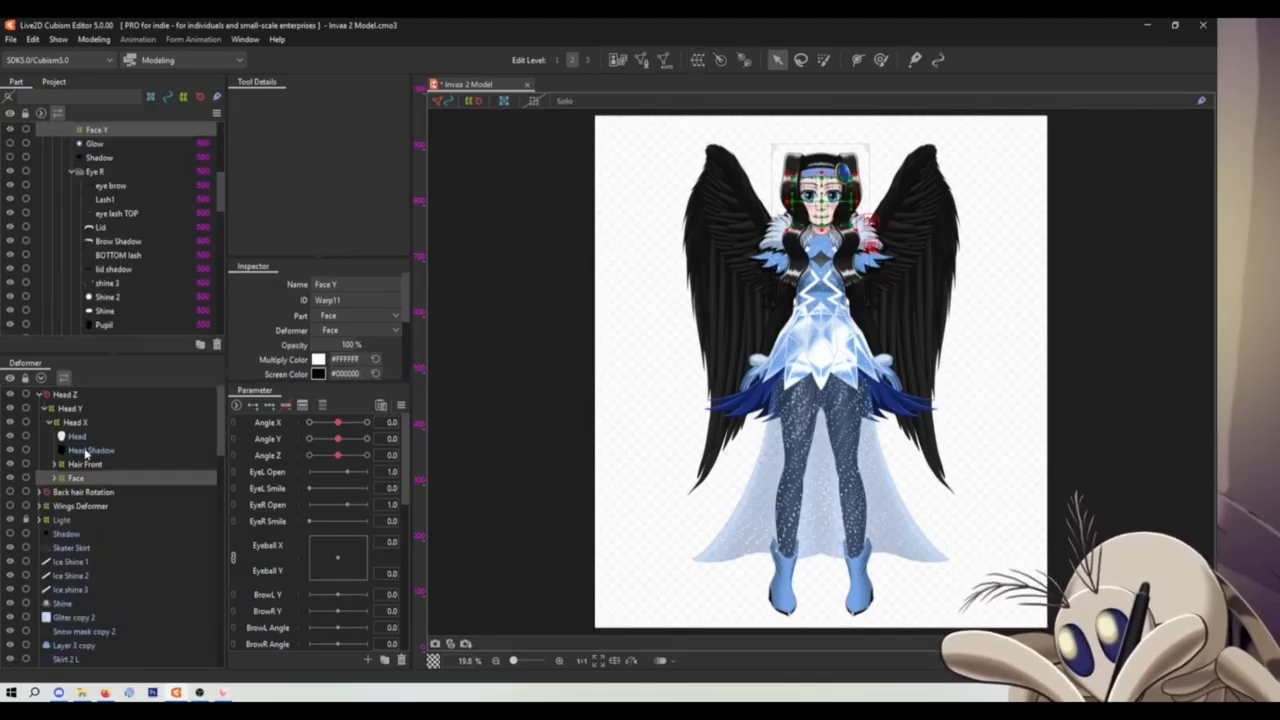
- Create a warp deformer named Head Base under Head X as parent of Head and Head Shadow
left_click(85, 451)
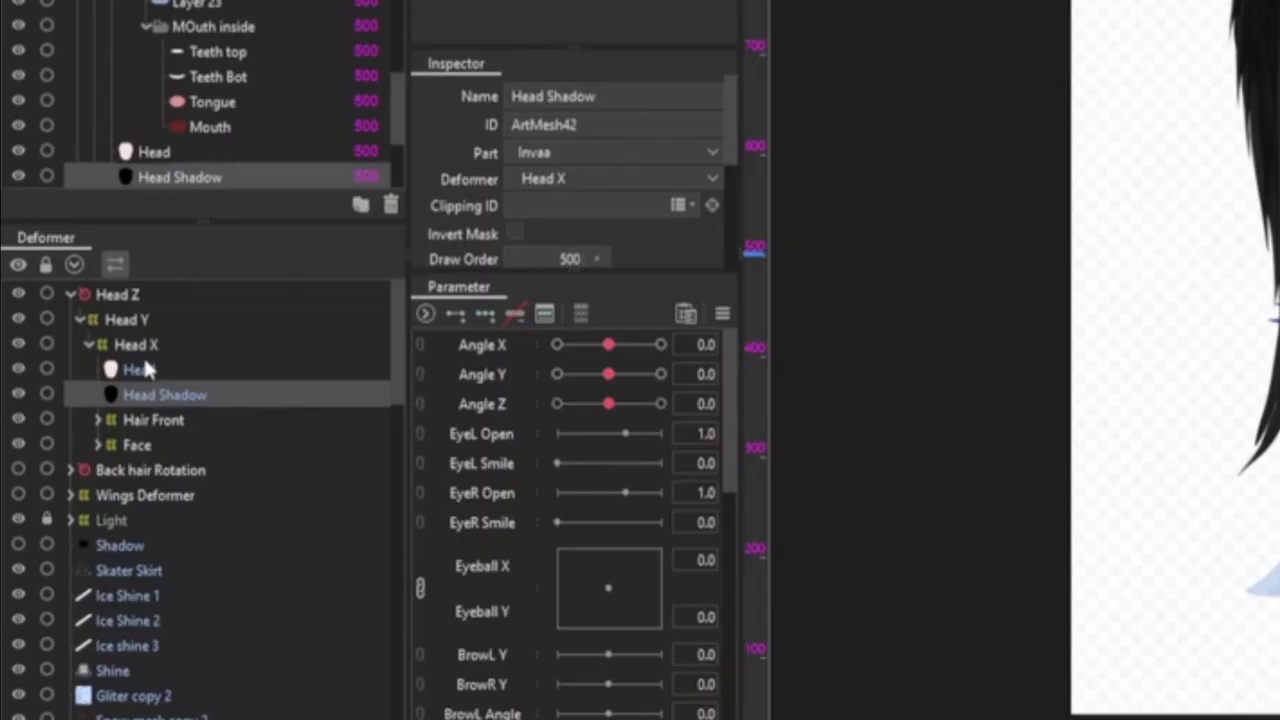
left_click(141, 371, "ctrl")
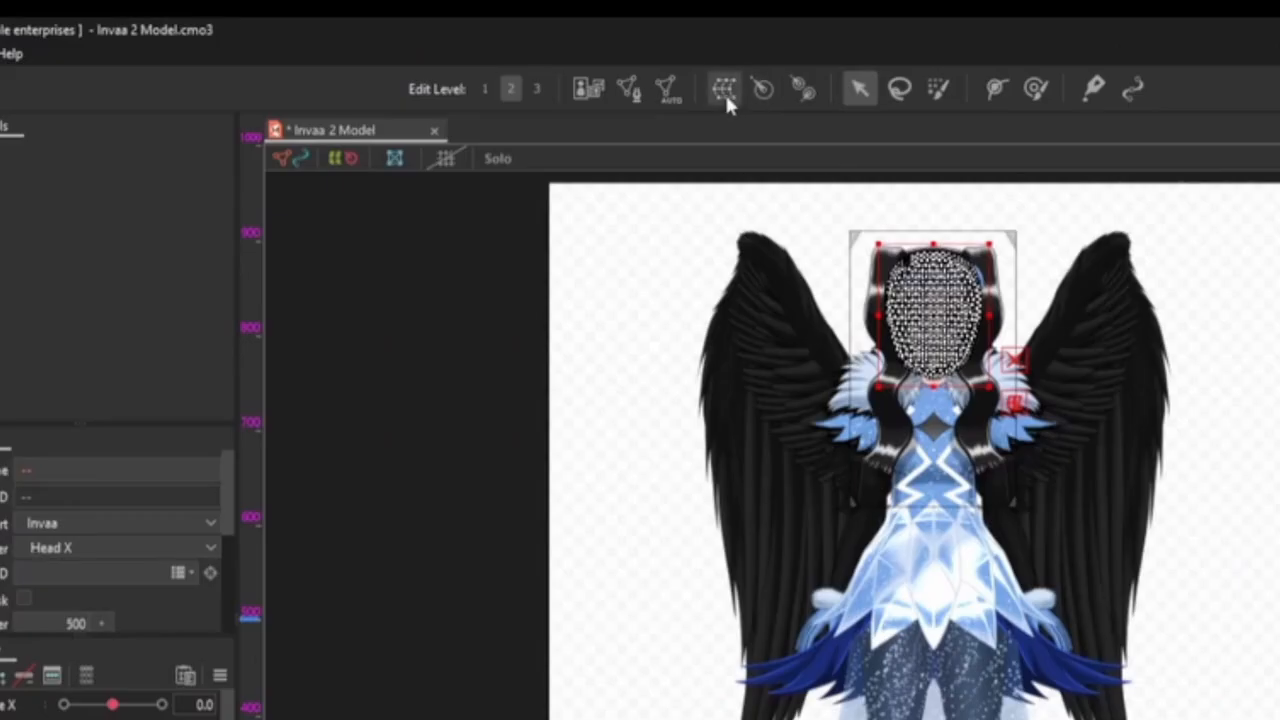
left_click(725, 92)
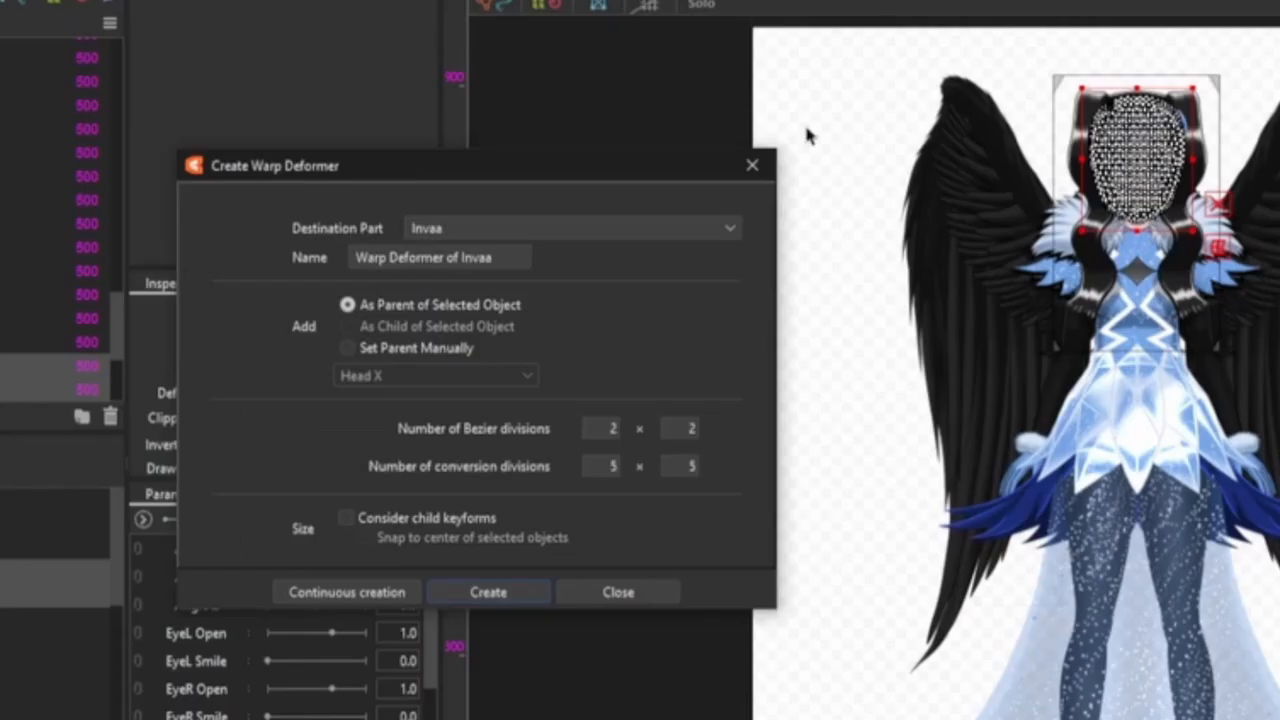
triple_click(508, 250)
type("Head Ba")
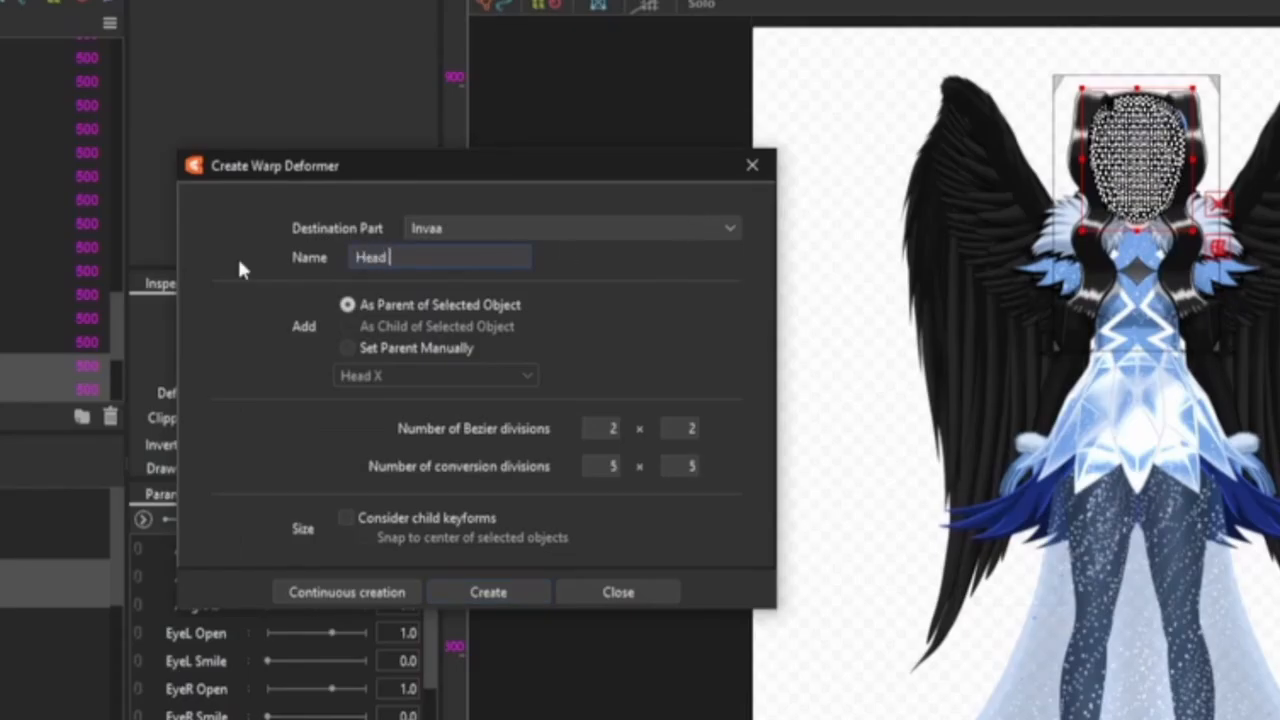
type("se")
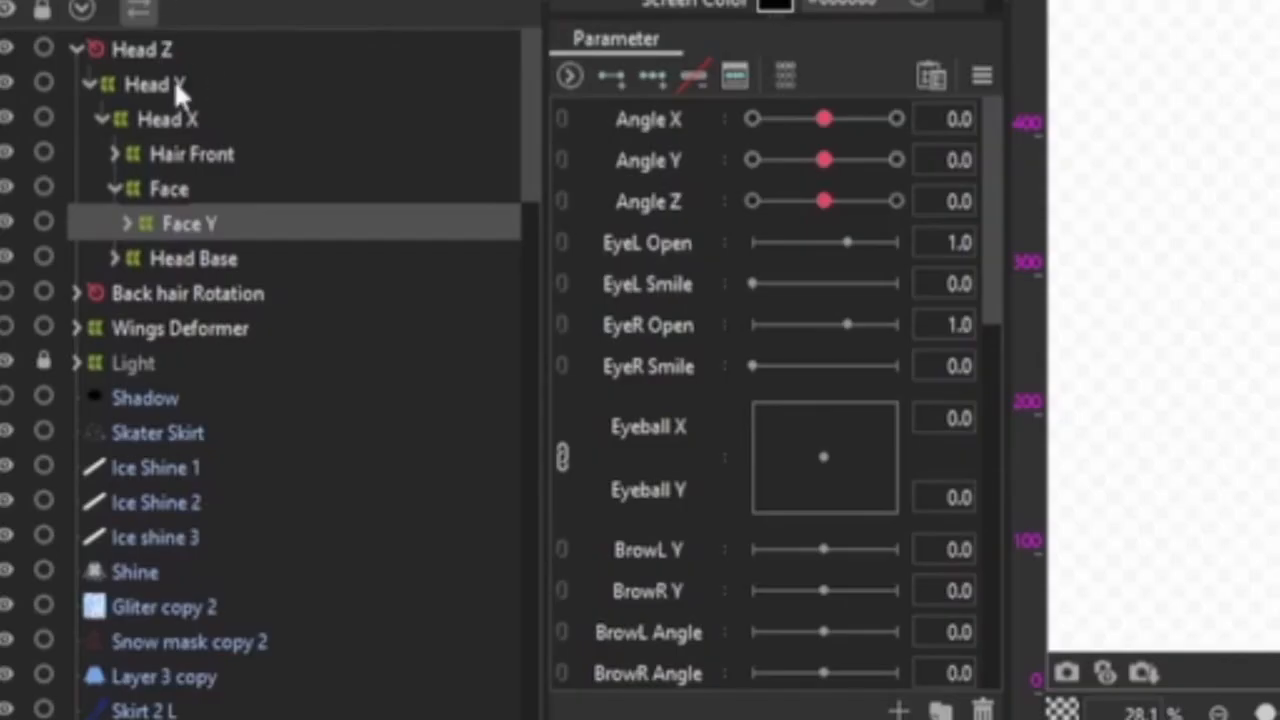
- Create a warp deformer named Pendant inside Hair front Y as parent of Pendant and Pendant2
left_click(114, 156)
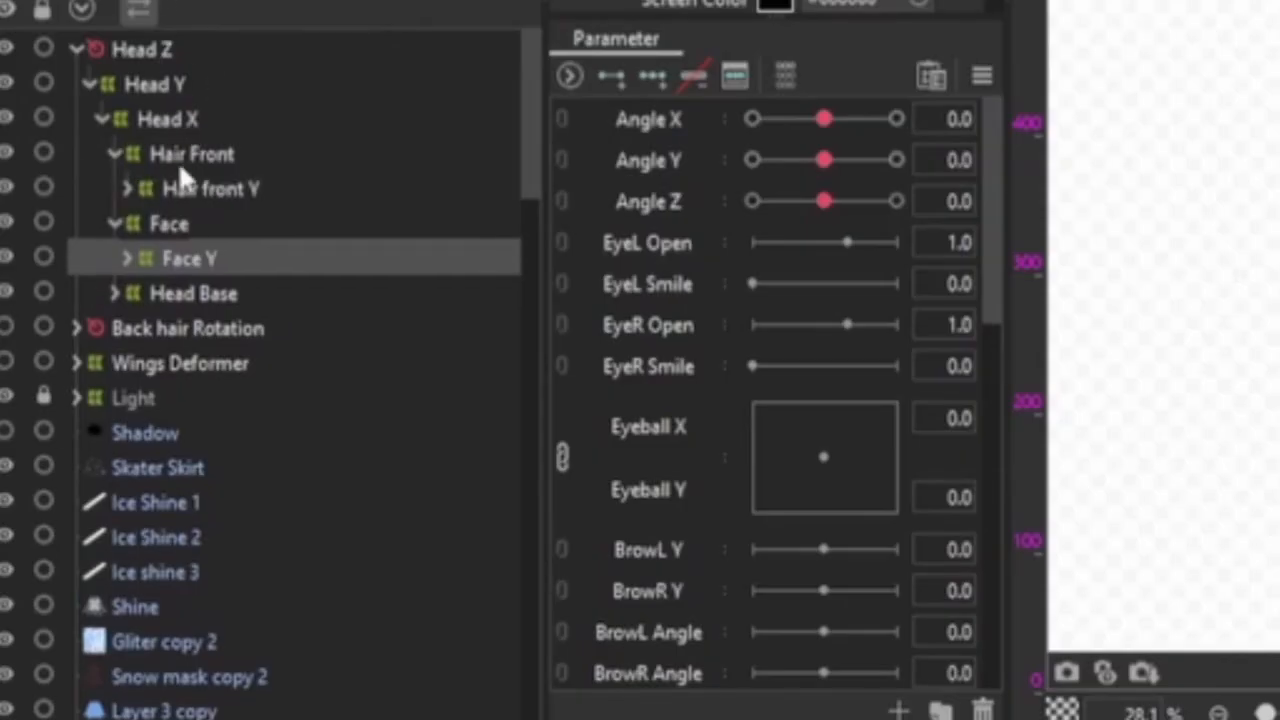
double_click(141, 192)
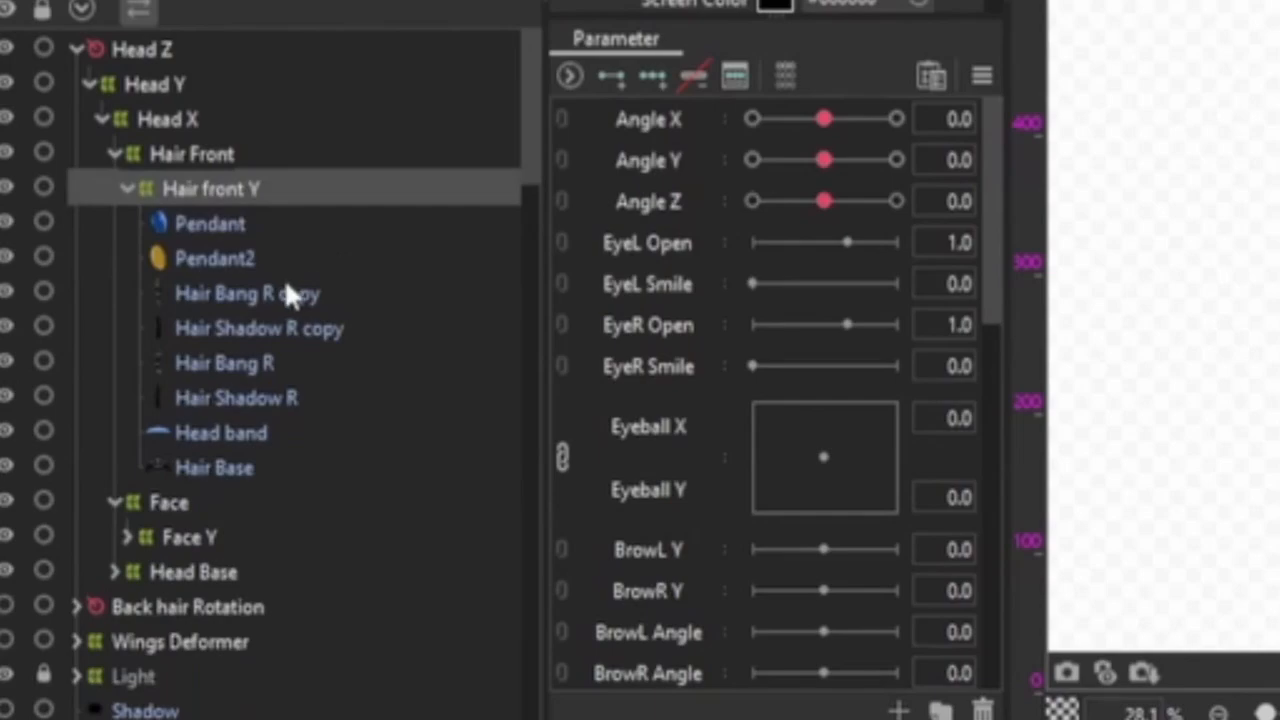
left_click(210, 224)
left_click(214, 258, "ctrl")
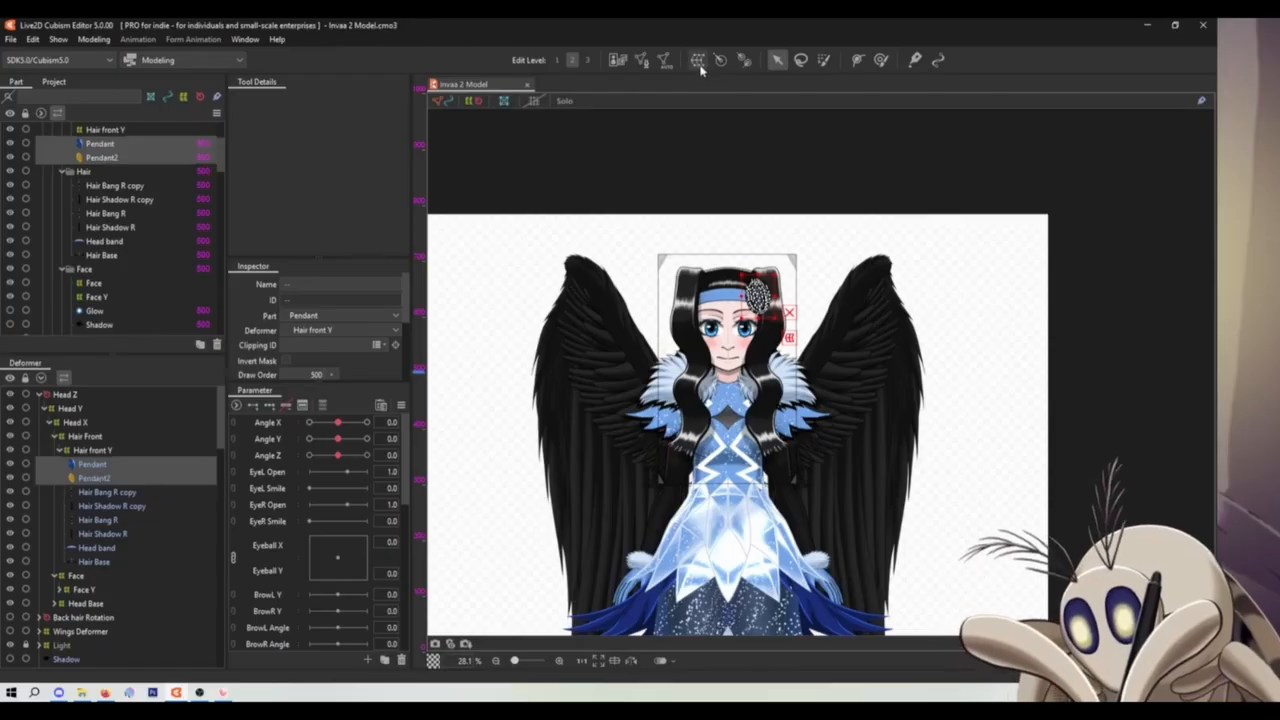
left_click(697, 60)
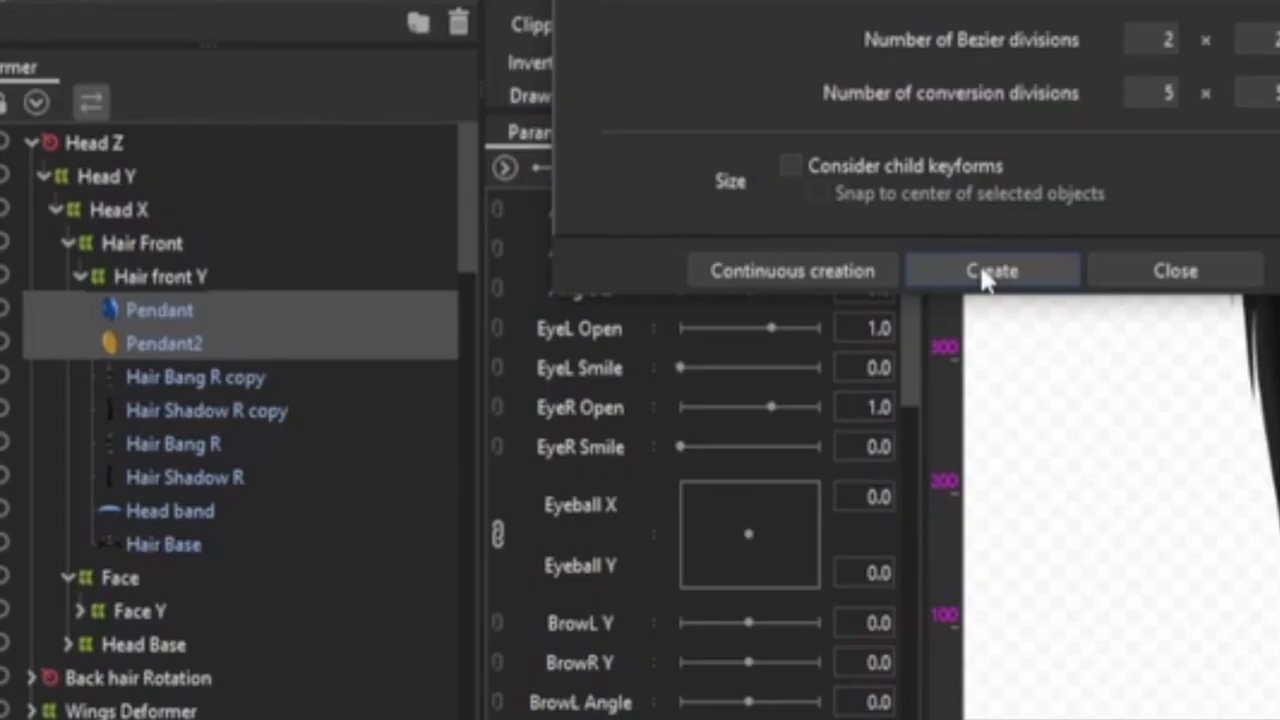
left_click(985, 271)
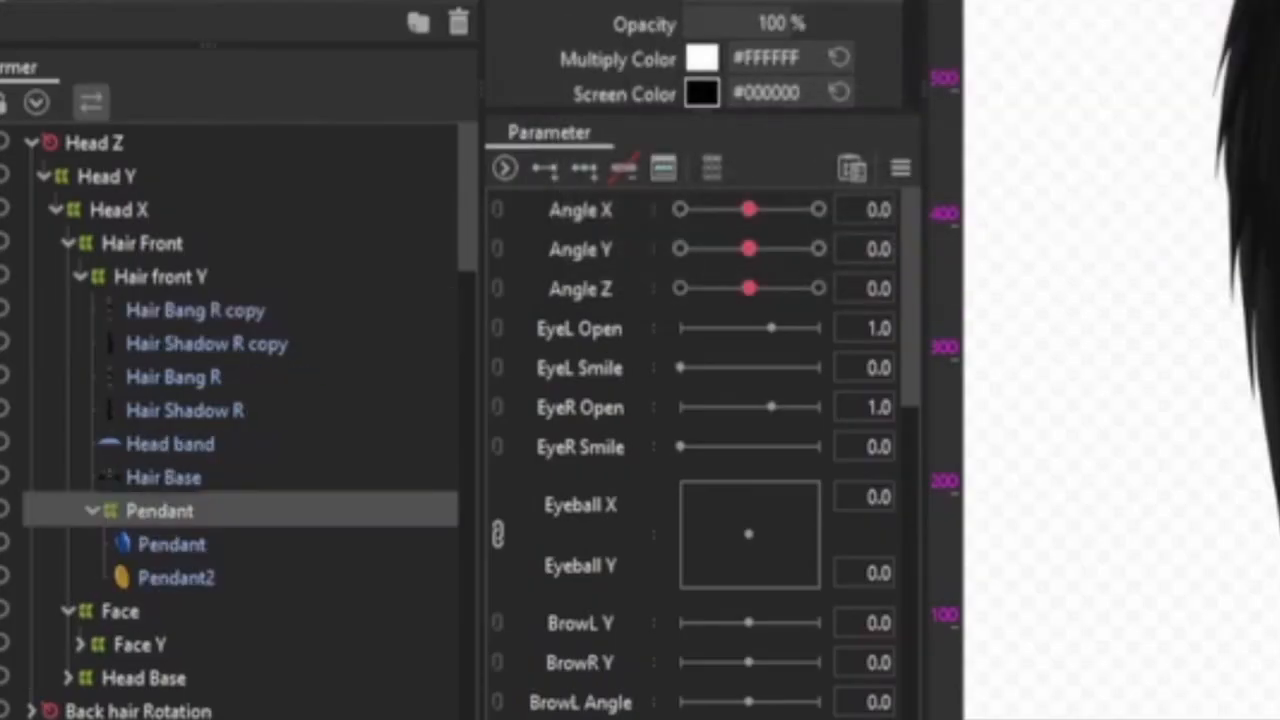
- Create a warp deformer named Hair Bang Left inside Hair front Y as parent of Hair Bang R copy and Hair Shadow R copy
left_click(229, 312)
left_click(236, 350, "ctrl")
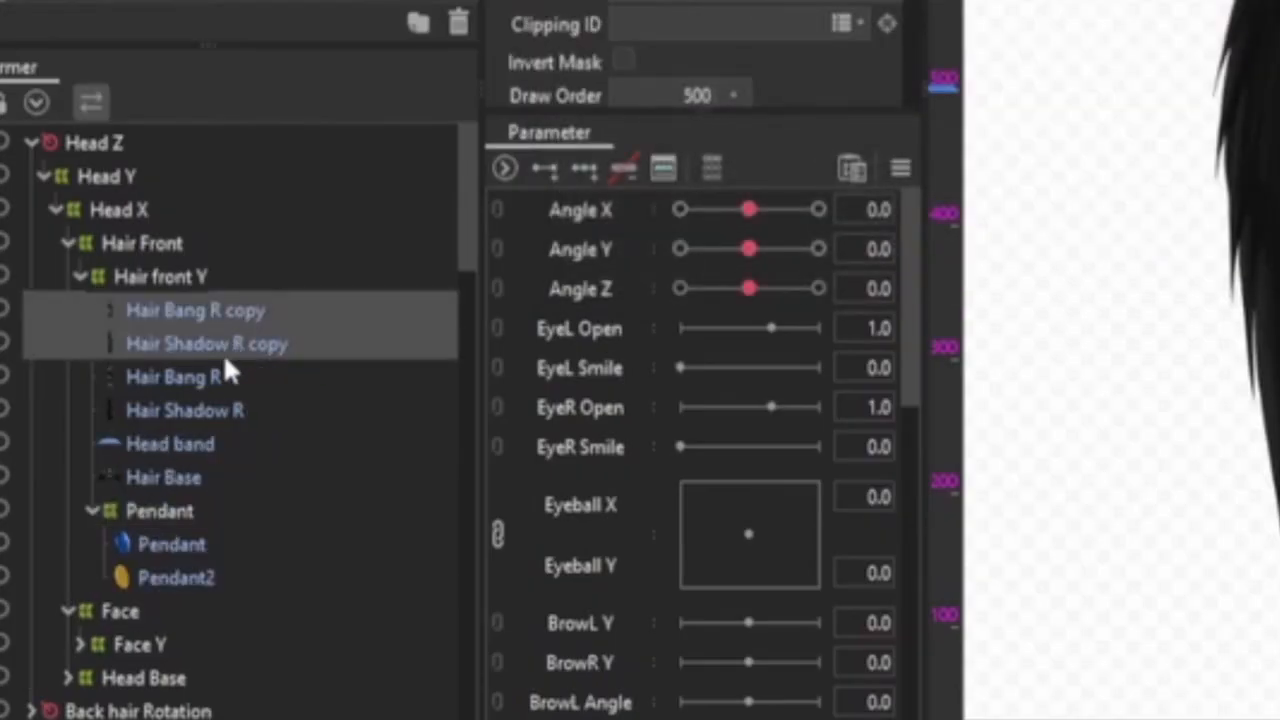
left_click(698, 60)
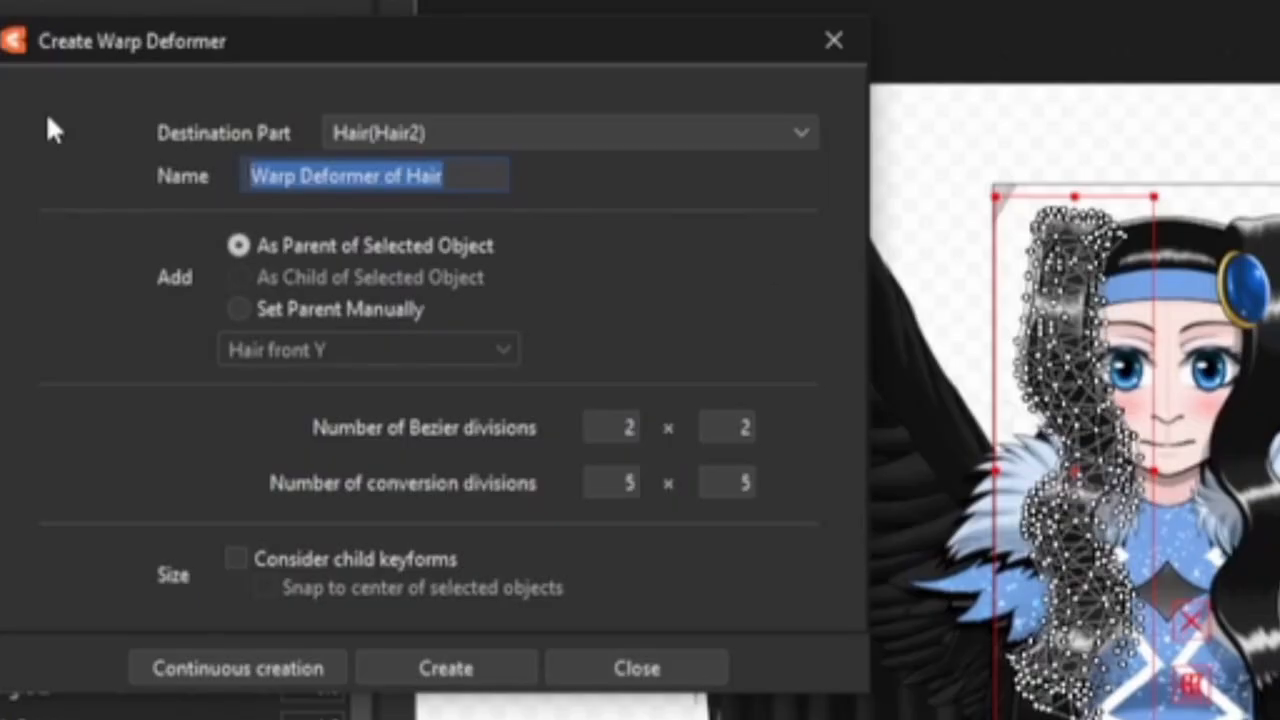
type("Hai")
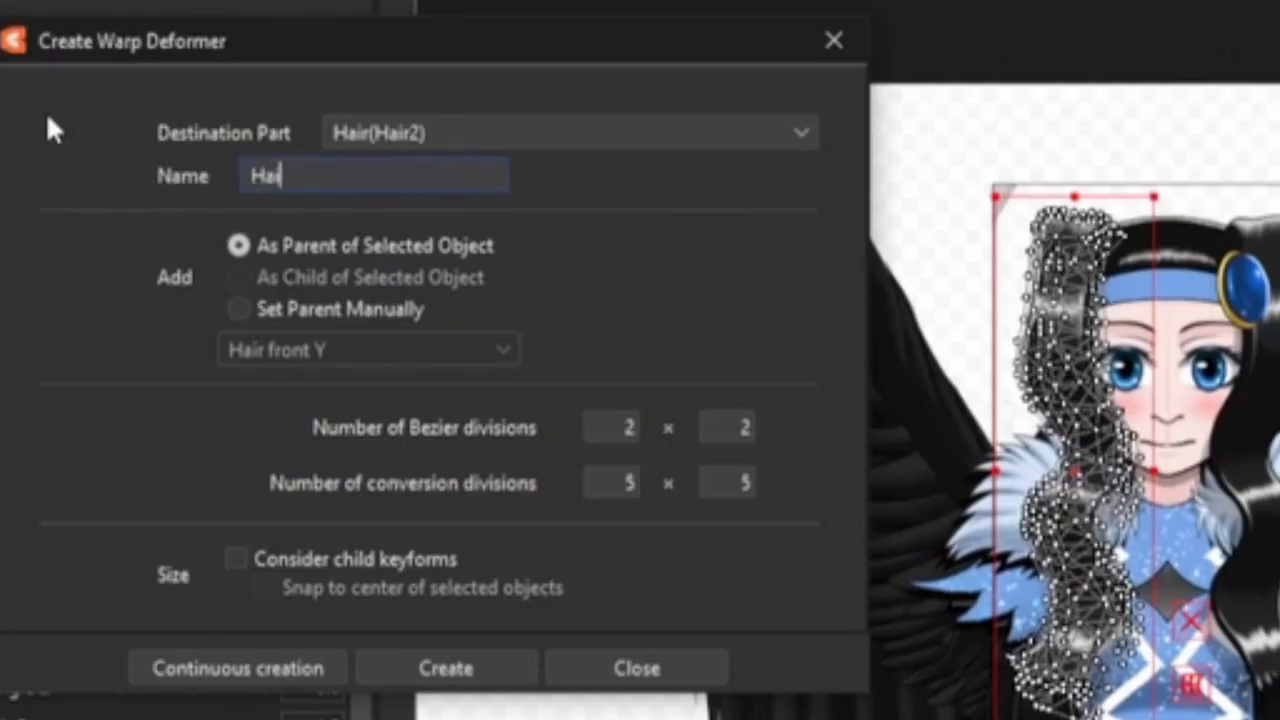
type("r Bang ")
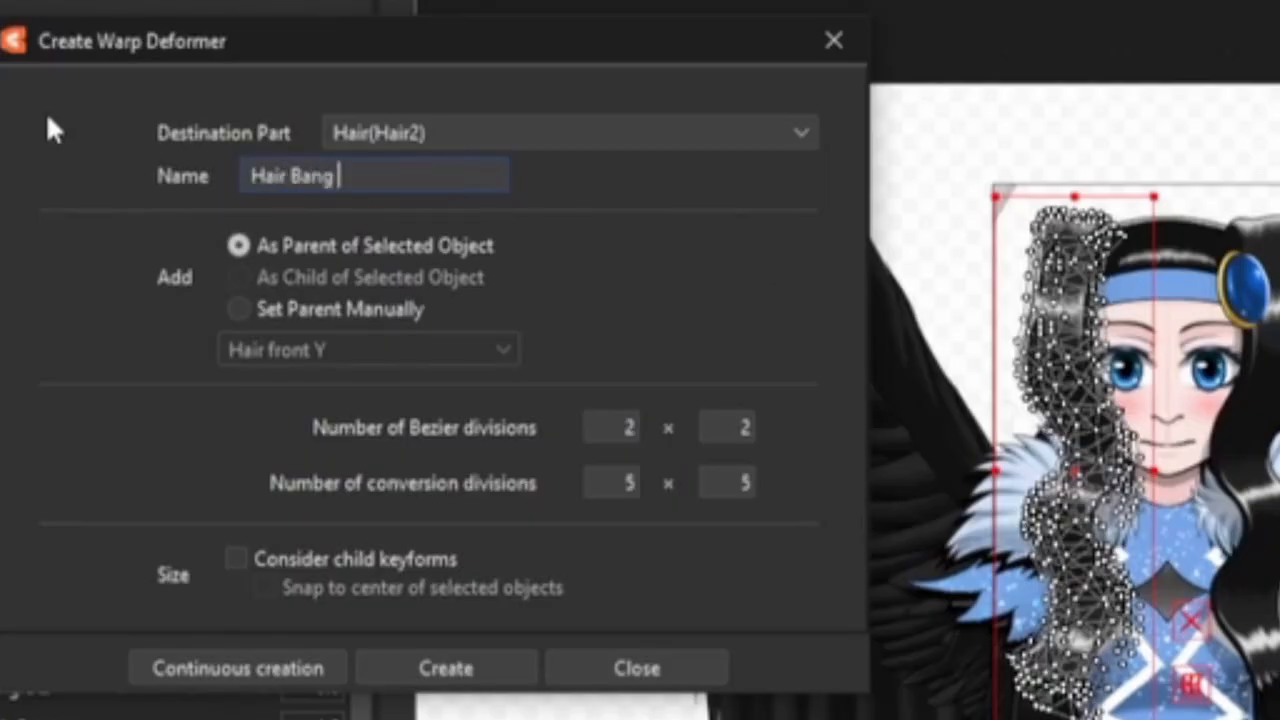
type("Left")
key("Return")
- Select Hair Bang R together with Hair Shadow R under Hair front Y
left_click(99, 463)
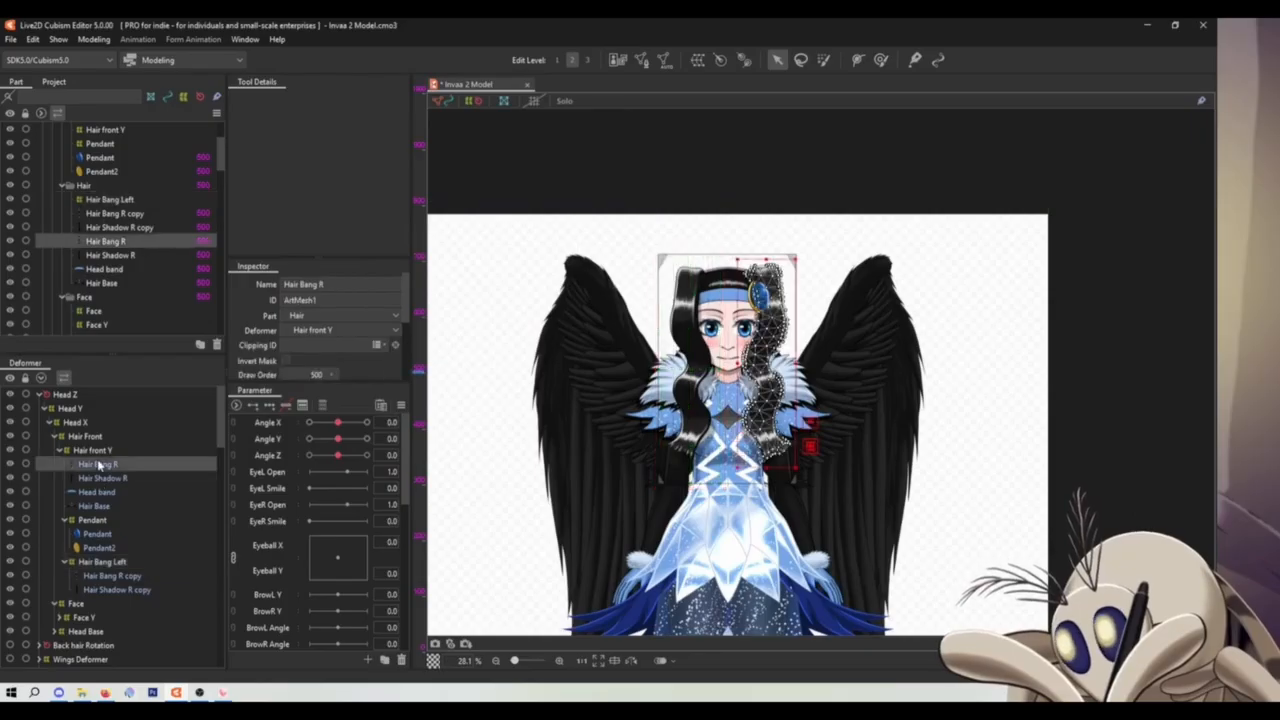
left_click(103, 478, "ctrl")
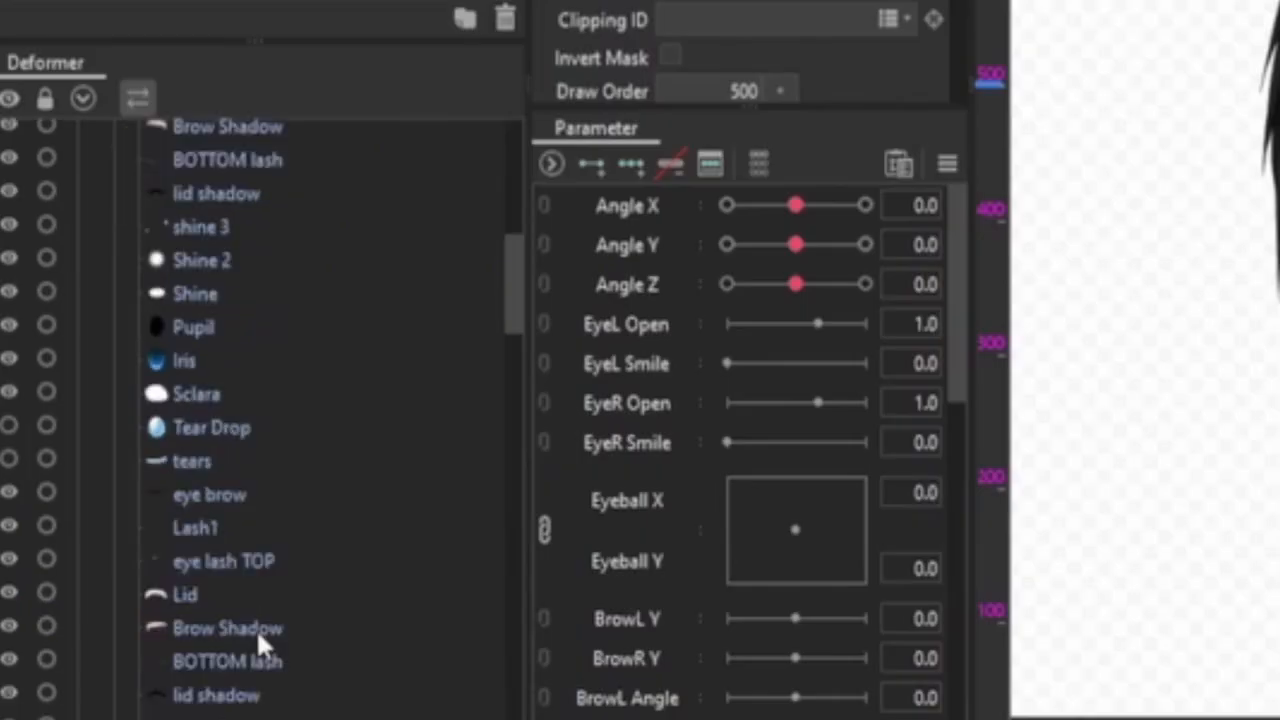
- Create a warp deformer named Eyes inside Face Y as parent of all pieces of both eyes
scroll(116, 605, "down", 6)
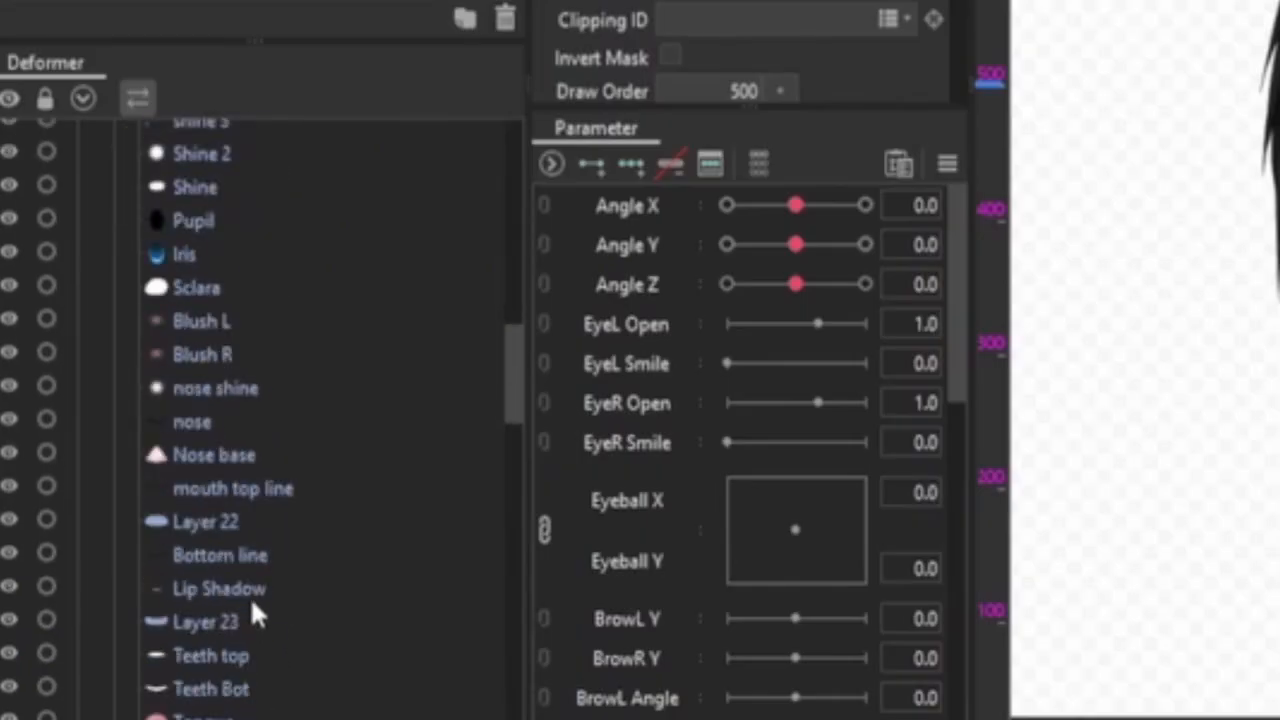
scroll(252, 592, "down", 2)
scroll(252, 591, "up", 2)
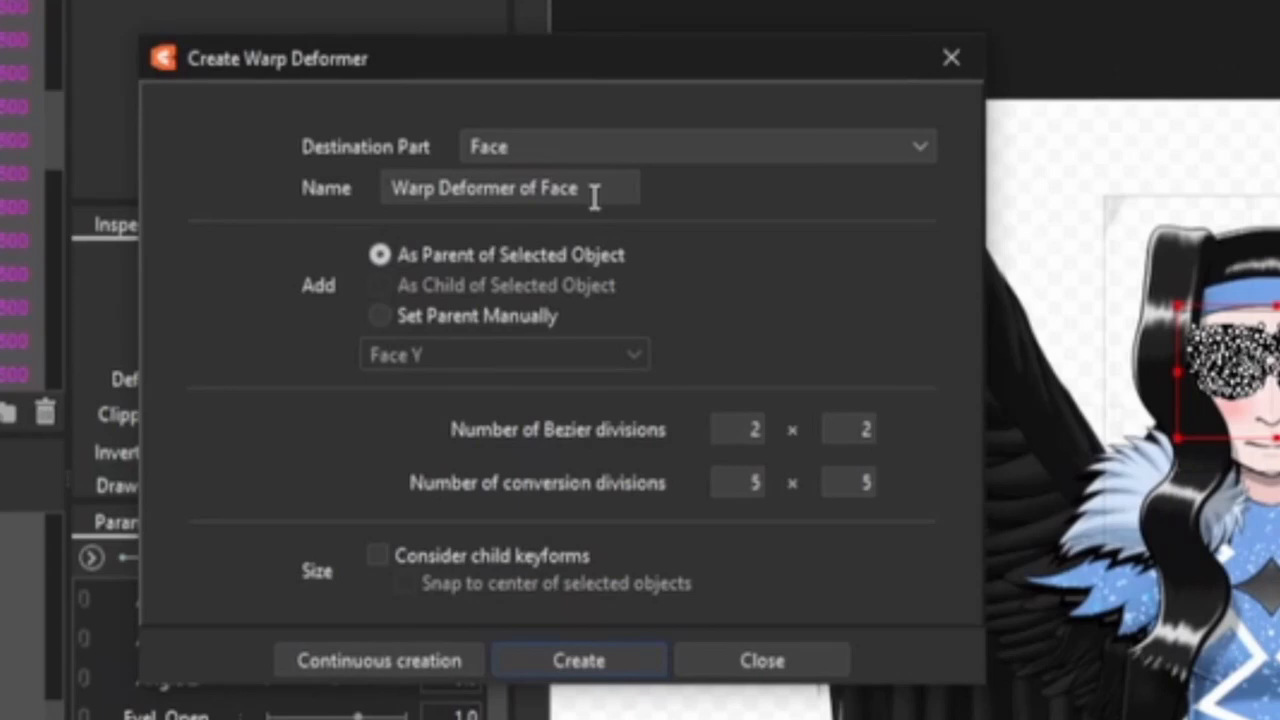
triple_click(594, 196)
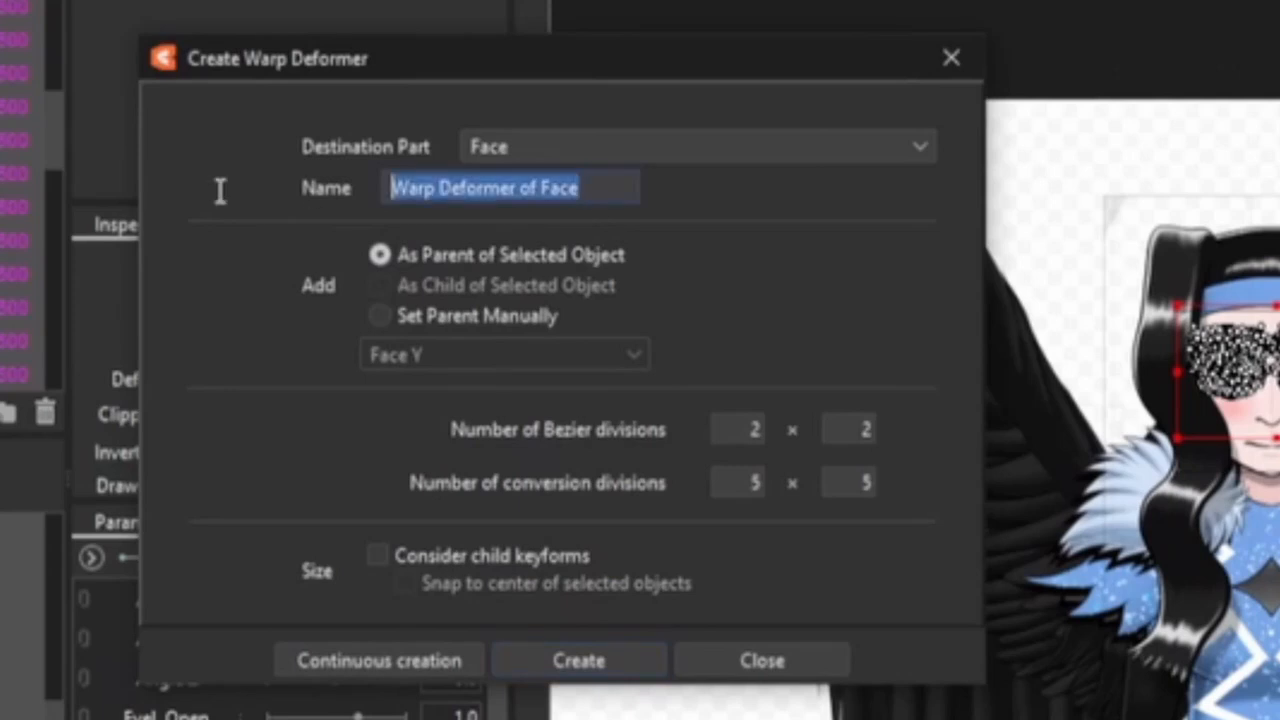
type("Eyes")
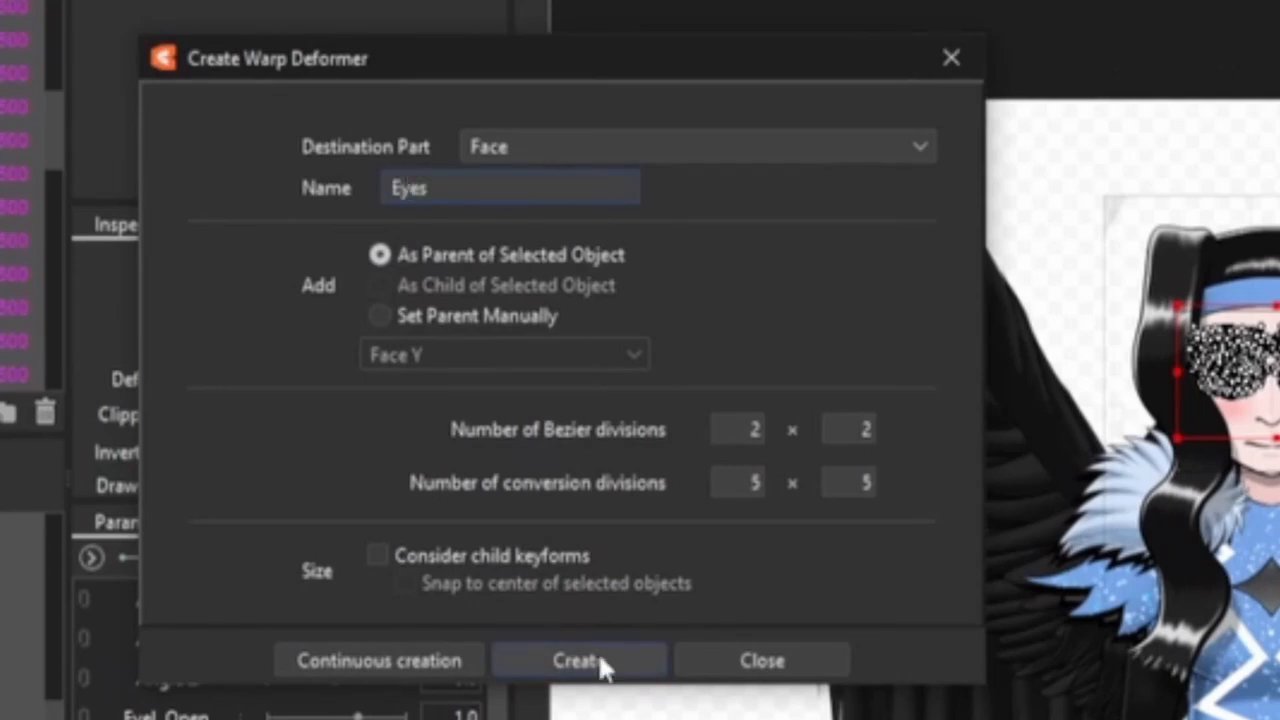
left_click(598, 660)
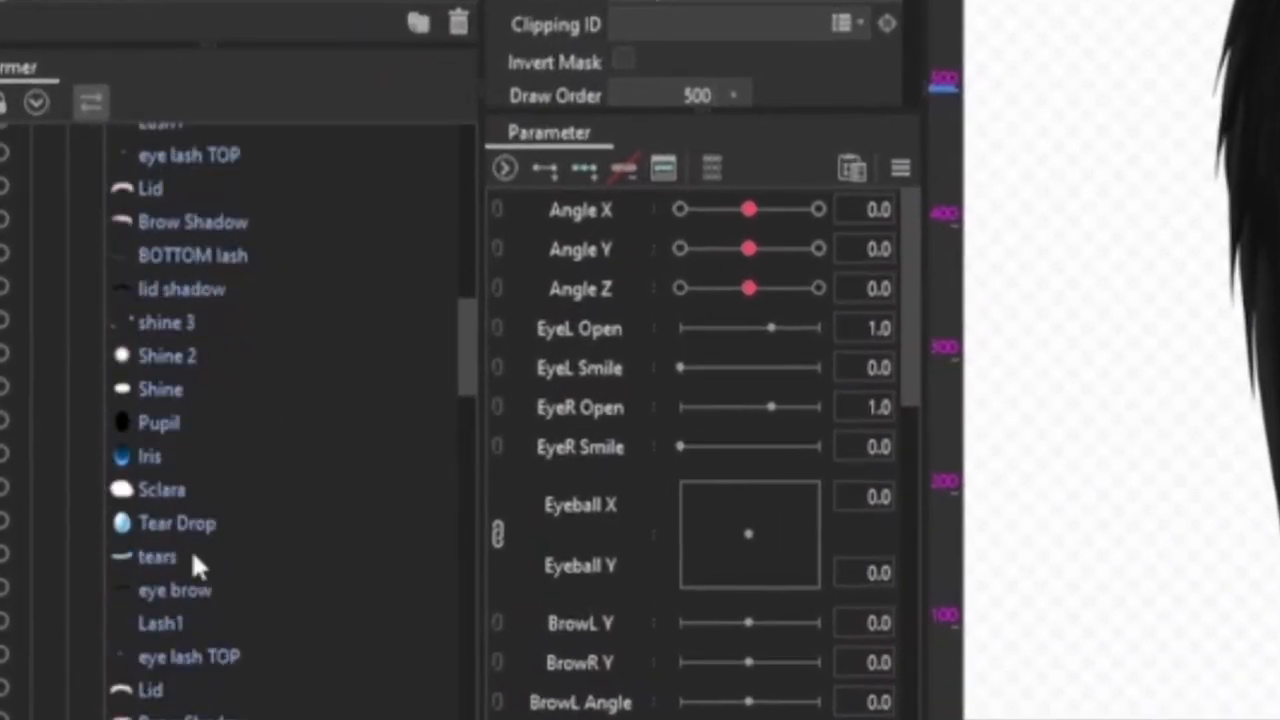
- Create a warp deformer named Right Eye inside Eyes as parent of the first eye's pieces from Glow through tears
scroll(185, 515, "down", 3)
left_click(163, 430, "shift")
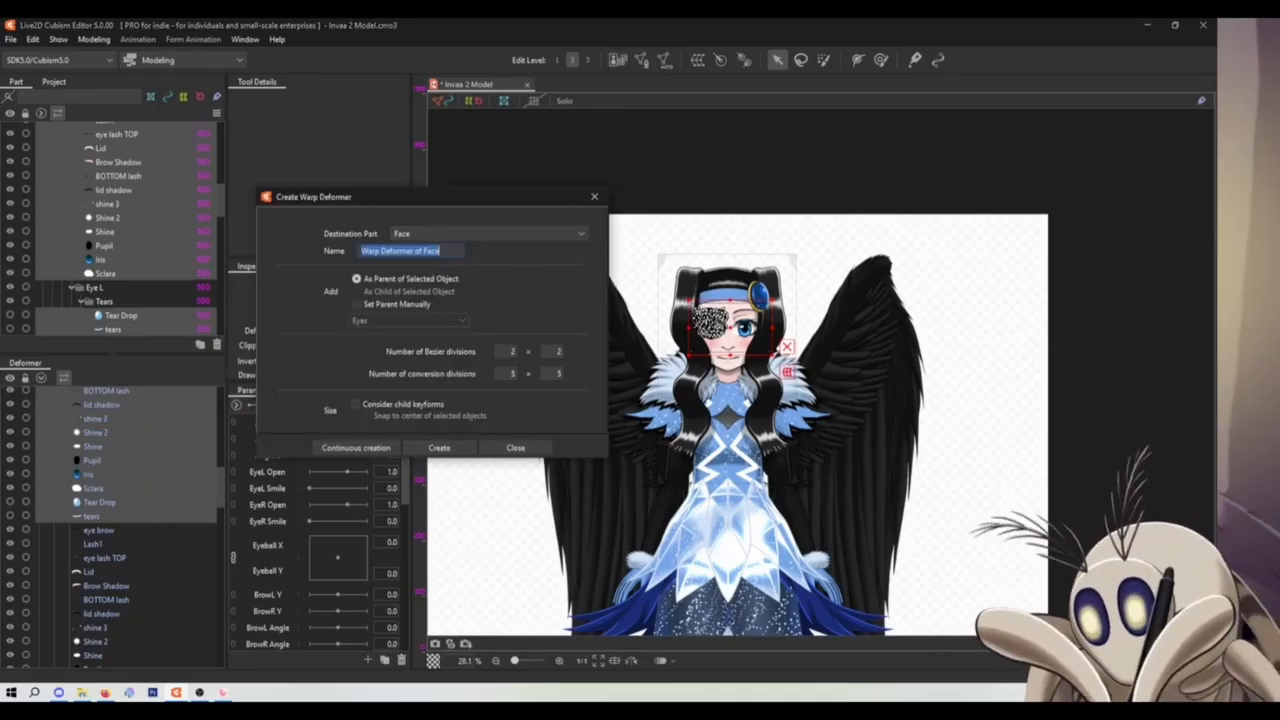
scroll(736, 312, "up", 5)
left_click_drag(781, 173, 900, 185)
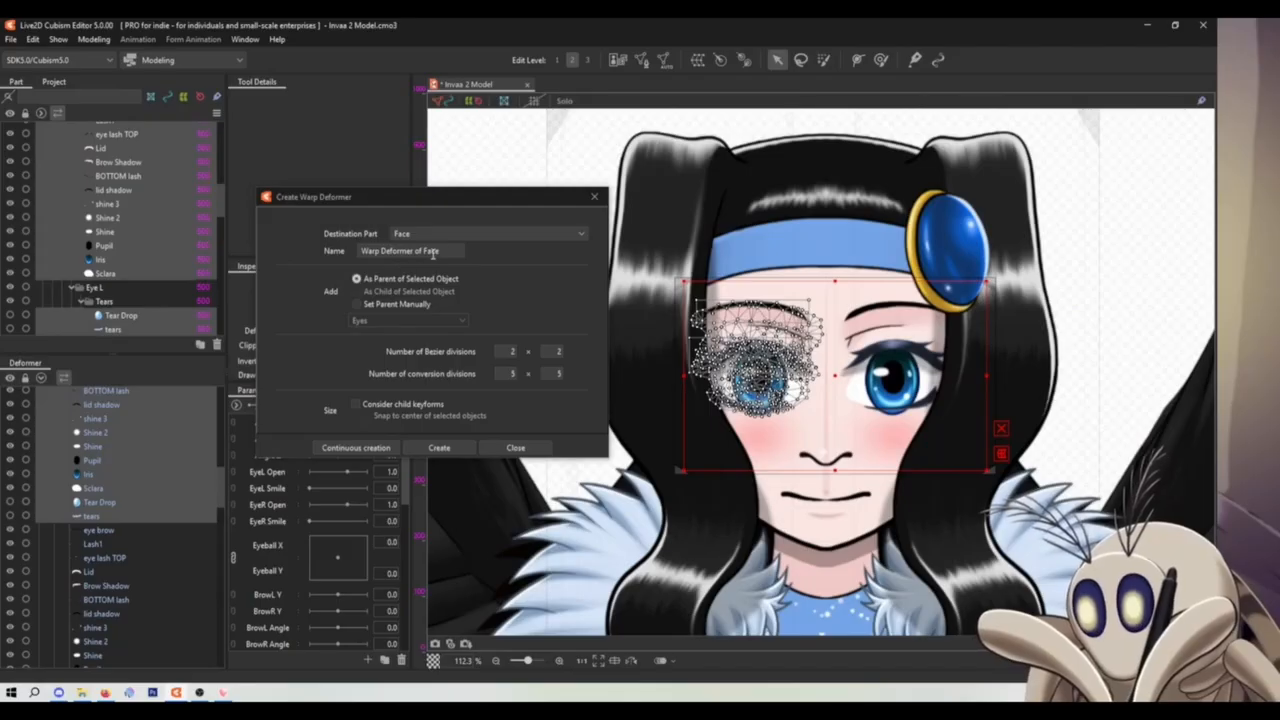
left_click_drag(445, 251, 358, 251)
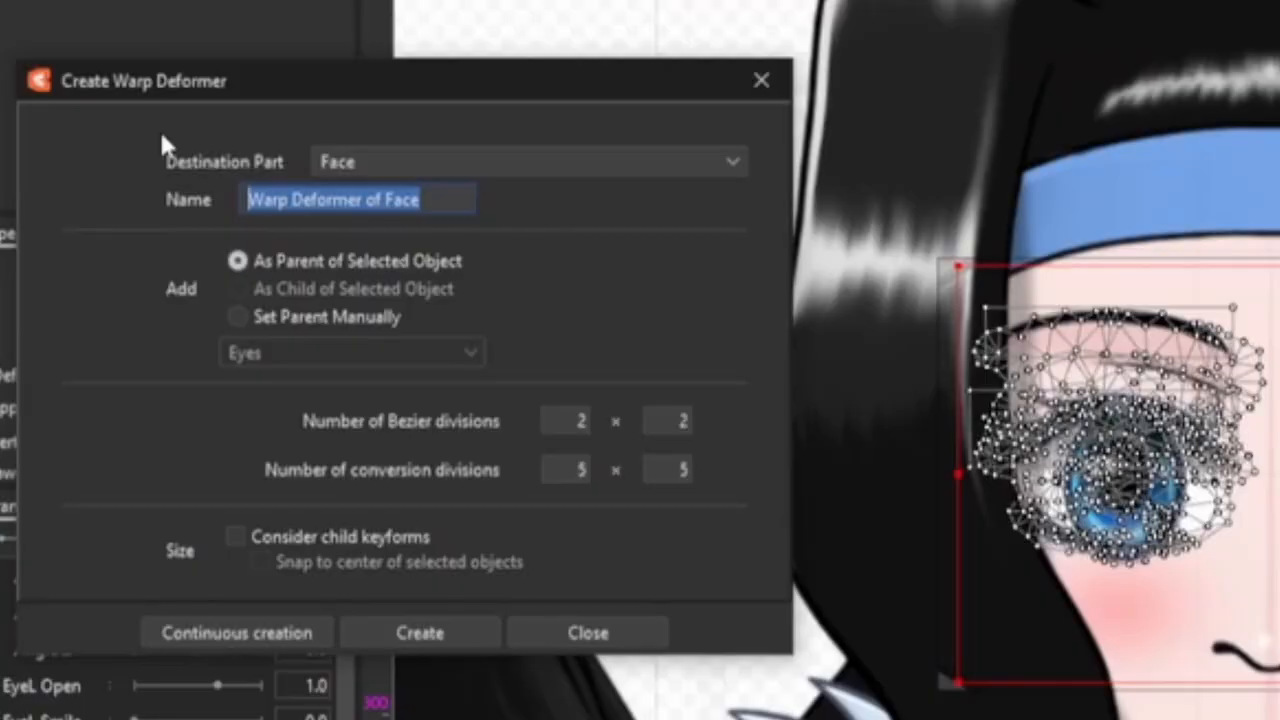
type("Right ")
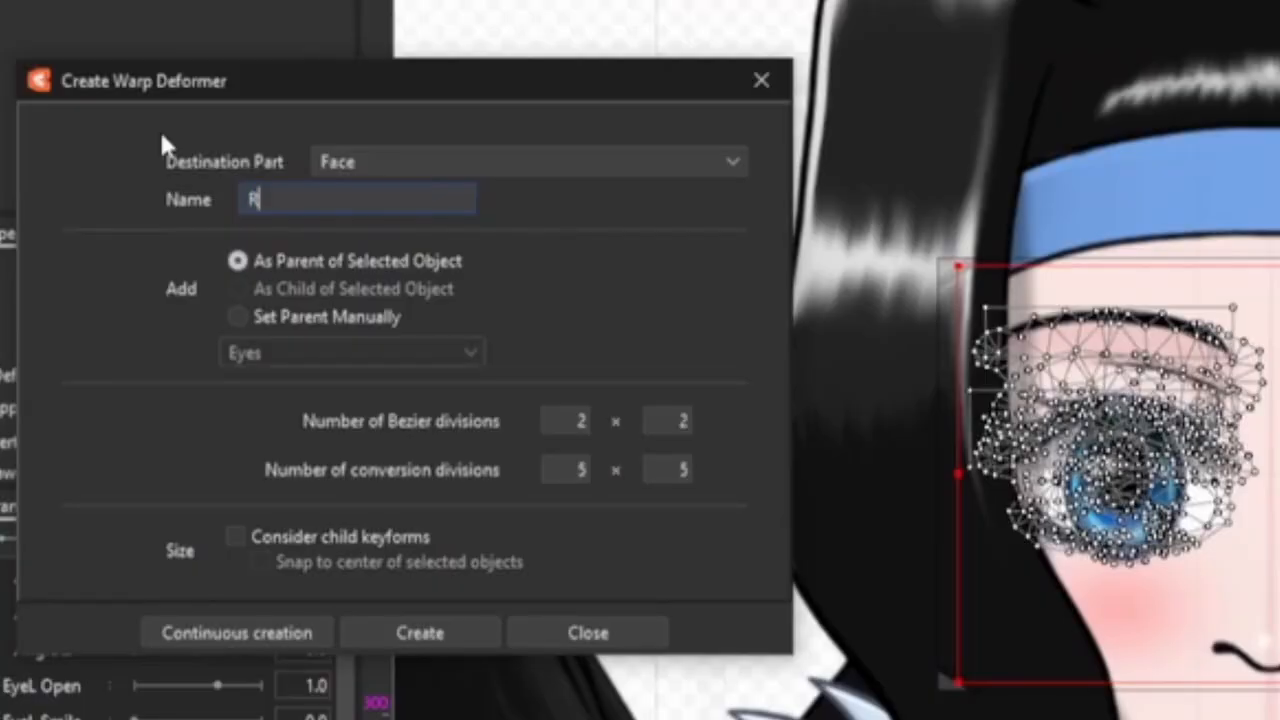
type("Eye")
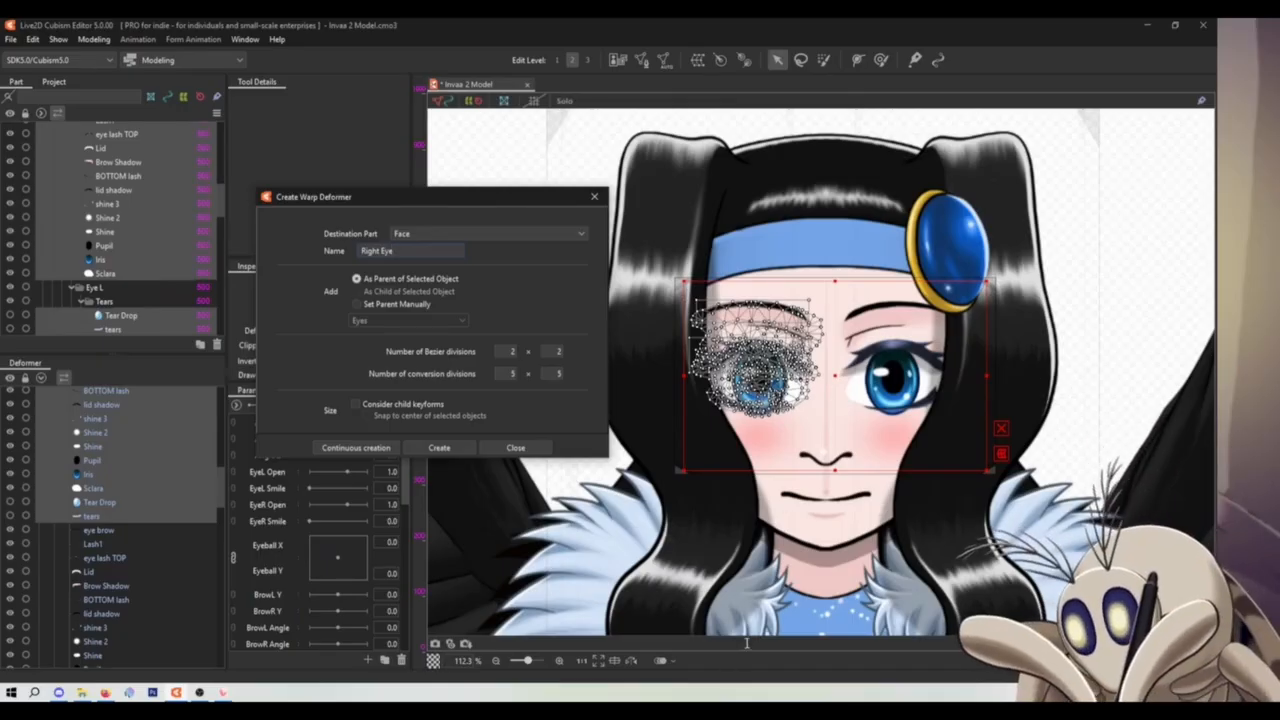
left_click(438, 448)
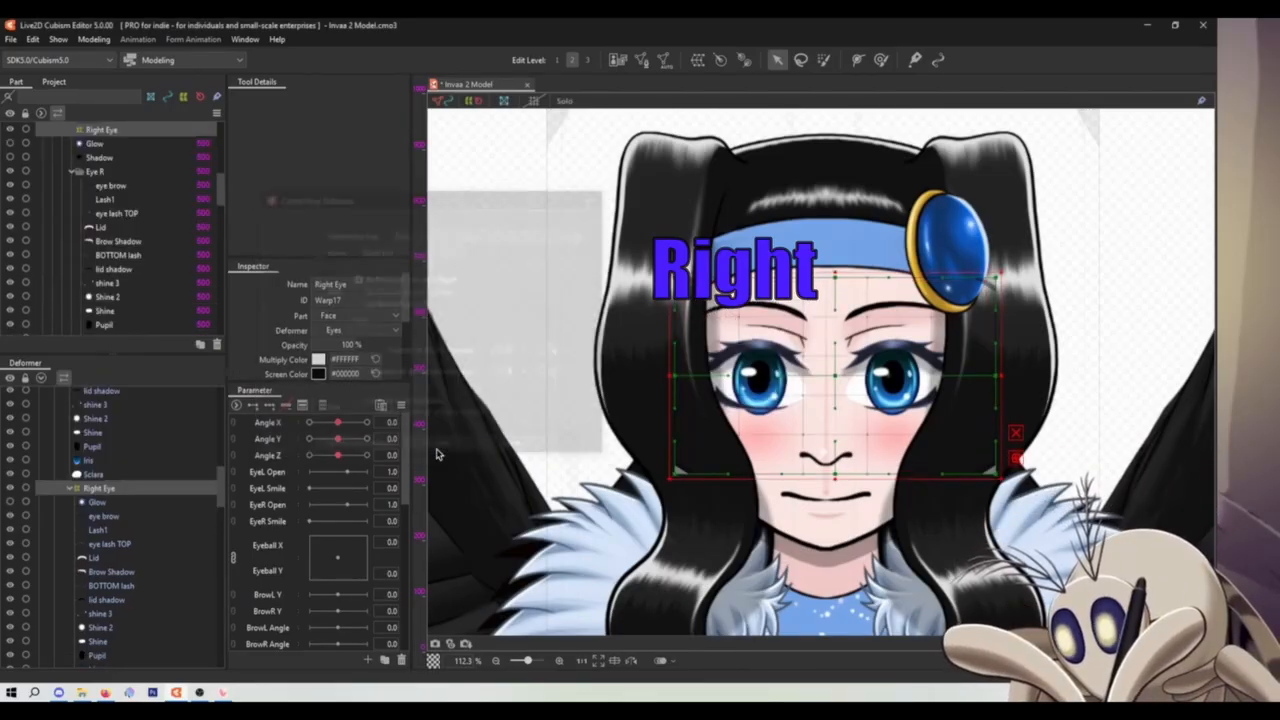
- Create a warp deformer named Left Eye inside Eyes as parent of the other eye's pieces from eye brow through Sclara
left_click(92, 474)
scroll(100, 520, "up", 5)
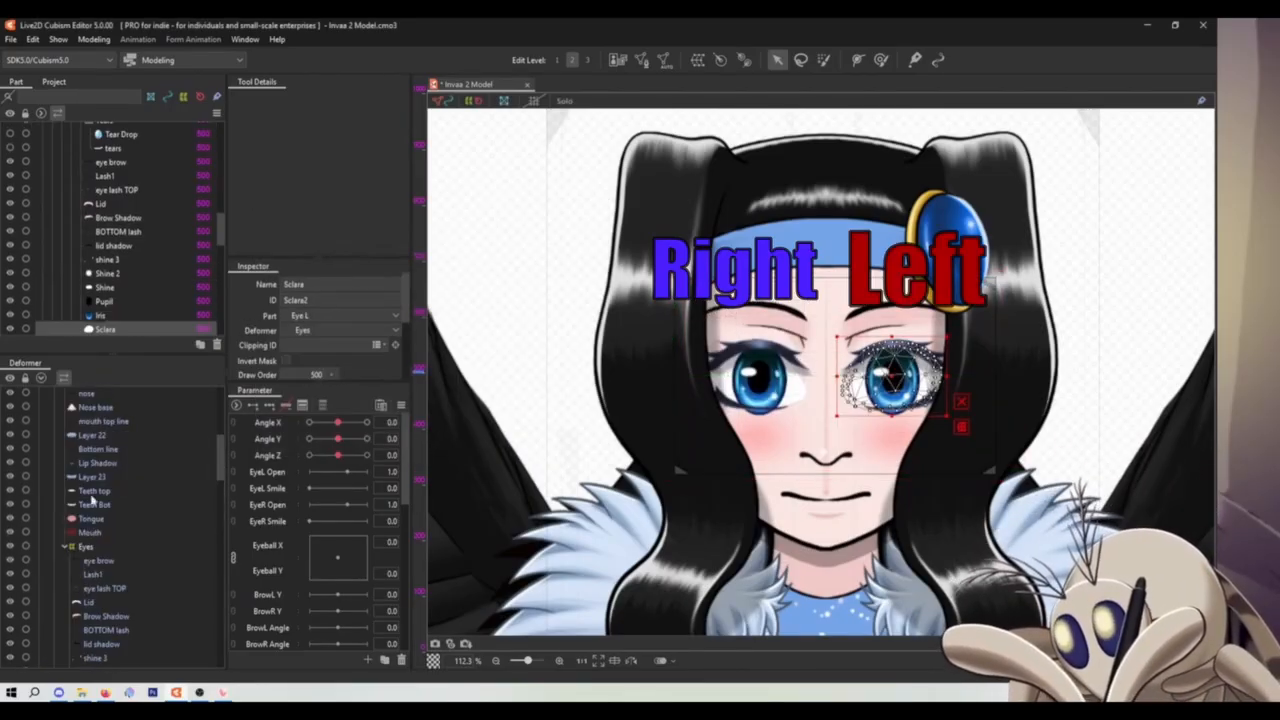
left_click(105, 559, "shift")
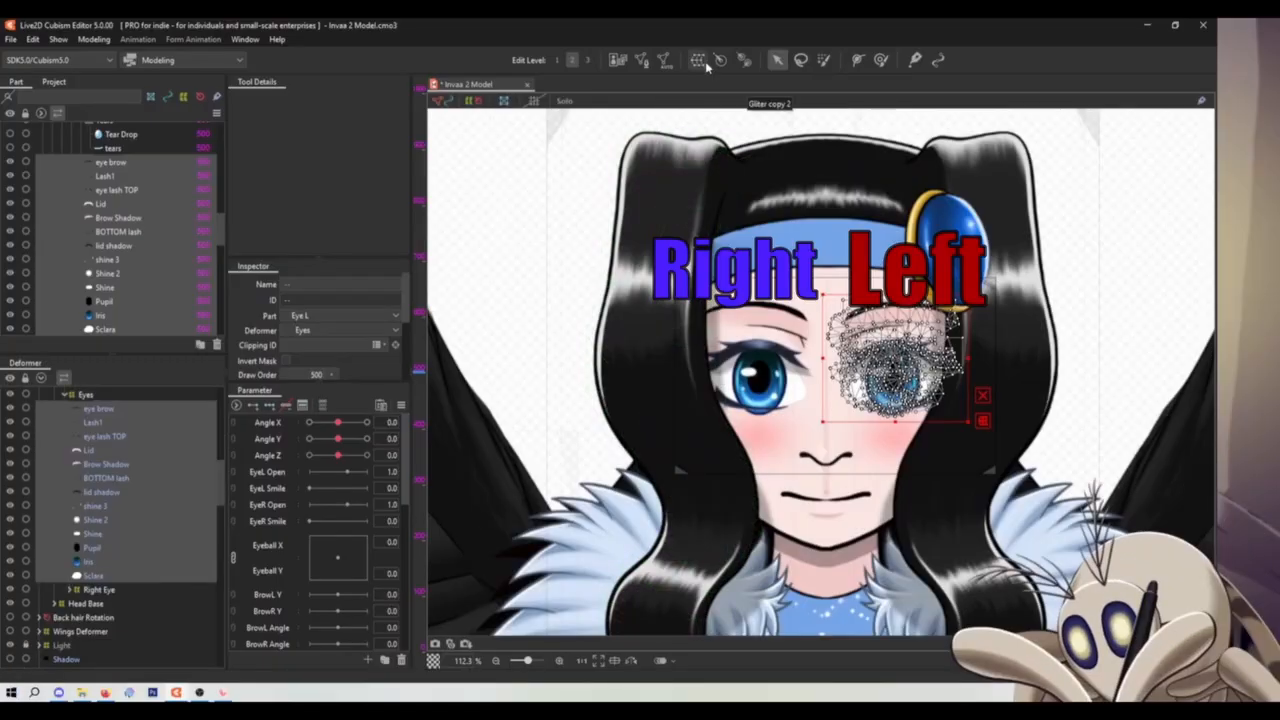
left_click(699, 60)
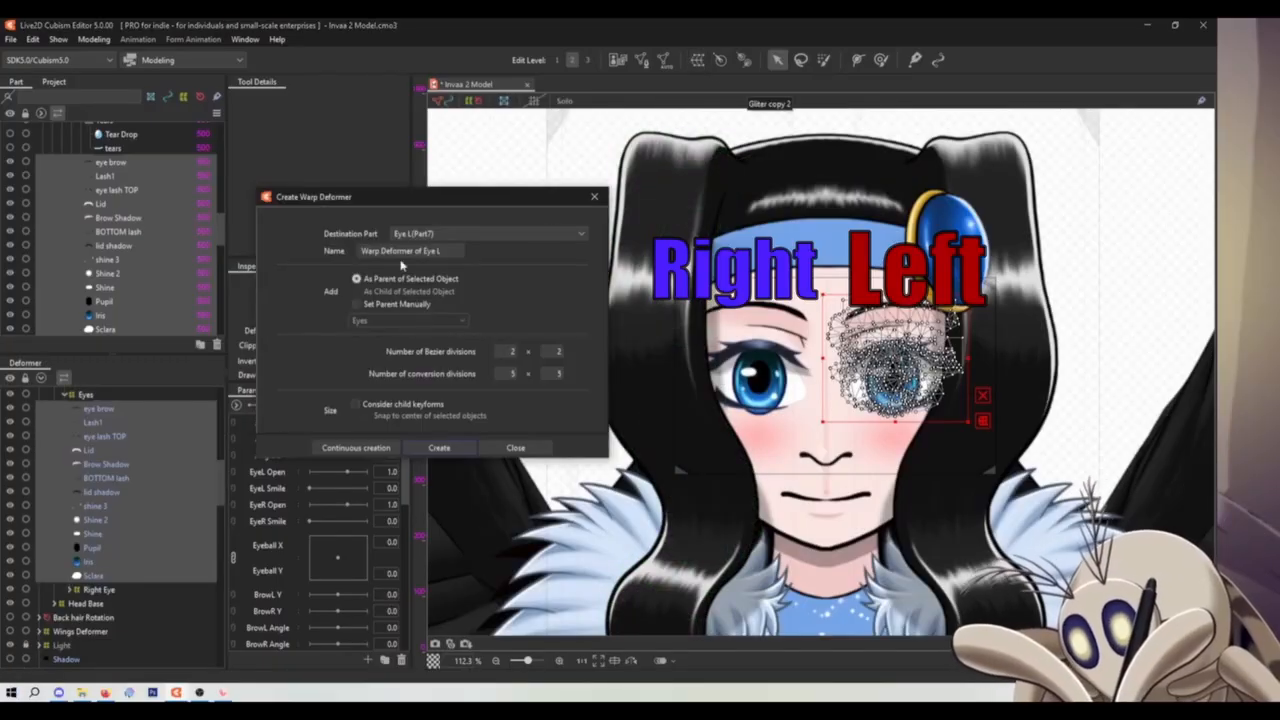
left_click_drag(449, 251, 323, 243)
type("L")
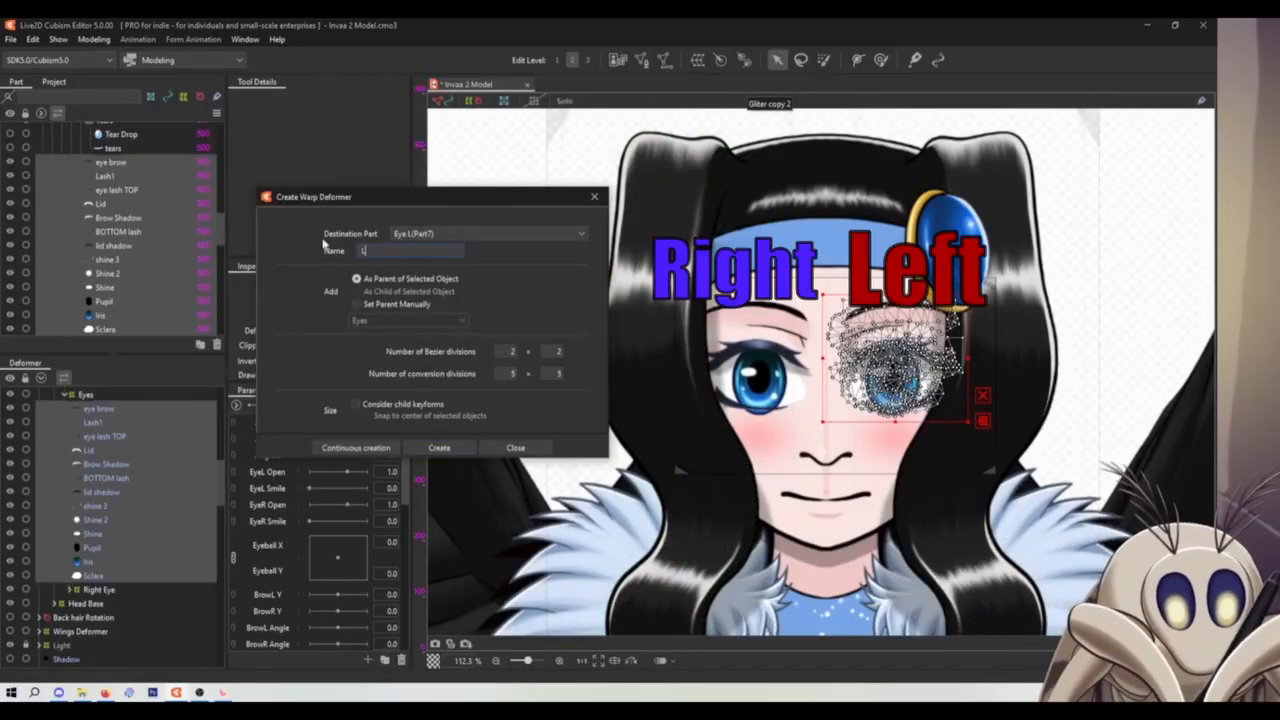
type("eft Eye")
key("Return")
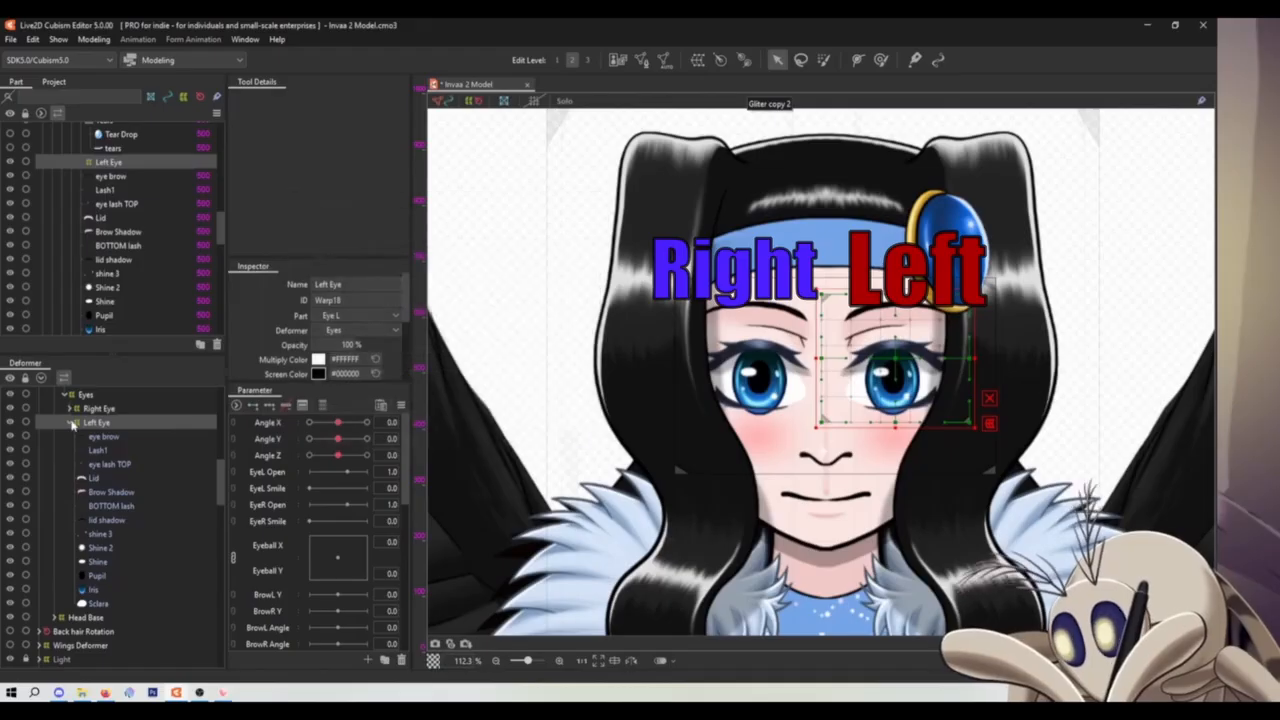
- Create a warp deformer named Mouth inside Face Y as parent of all mouth pieces from mouth top line through Mouth
scroll(83, 452, "up", 3)
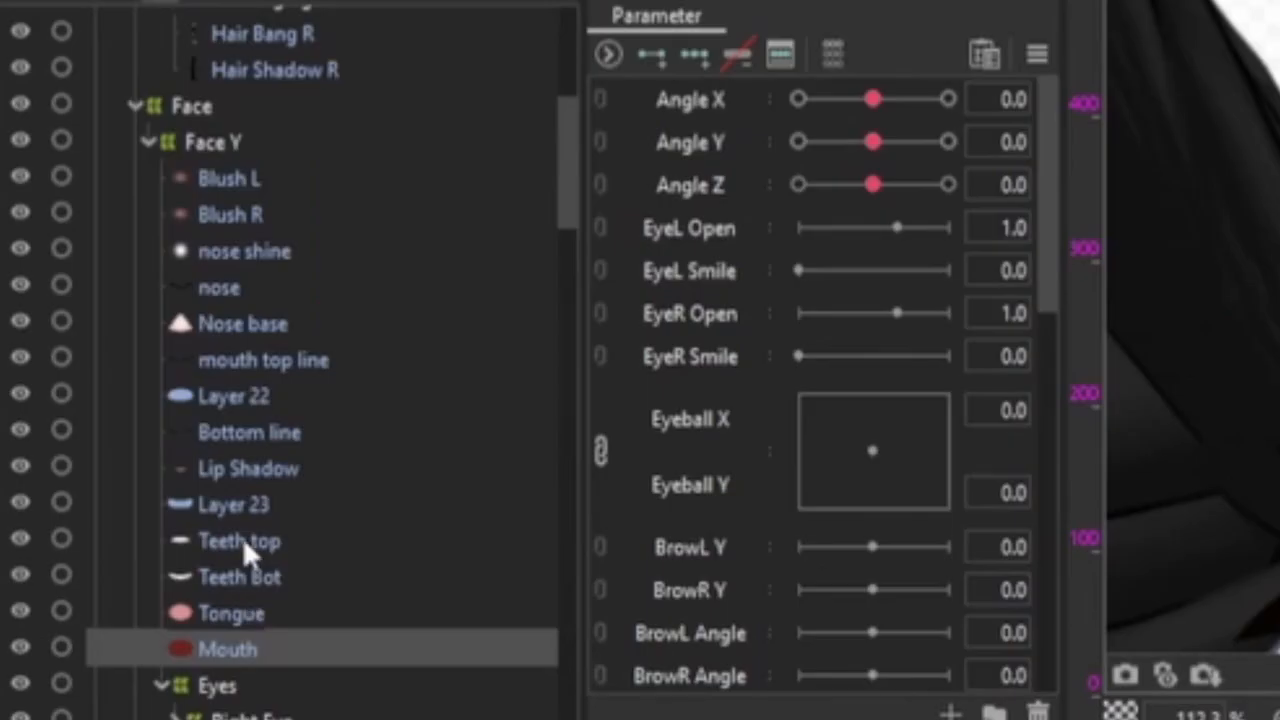
left_click(248, 543, "shift")
left_click(250, 361, "shift")
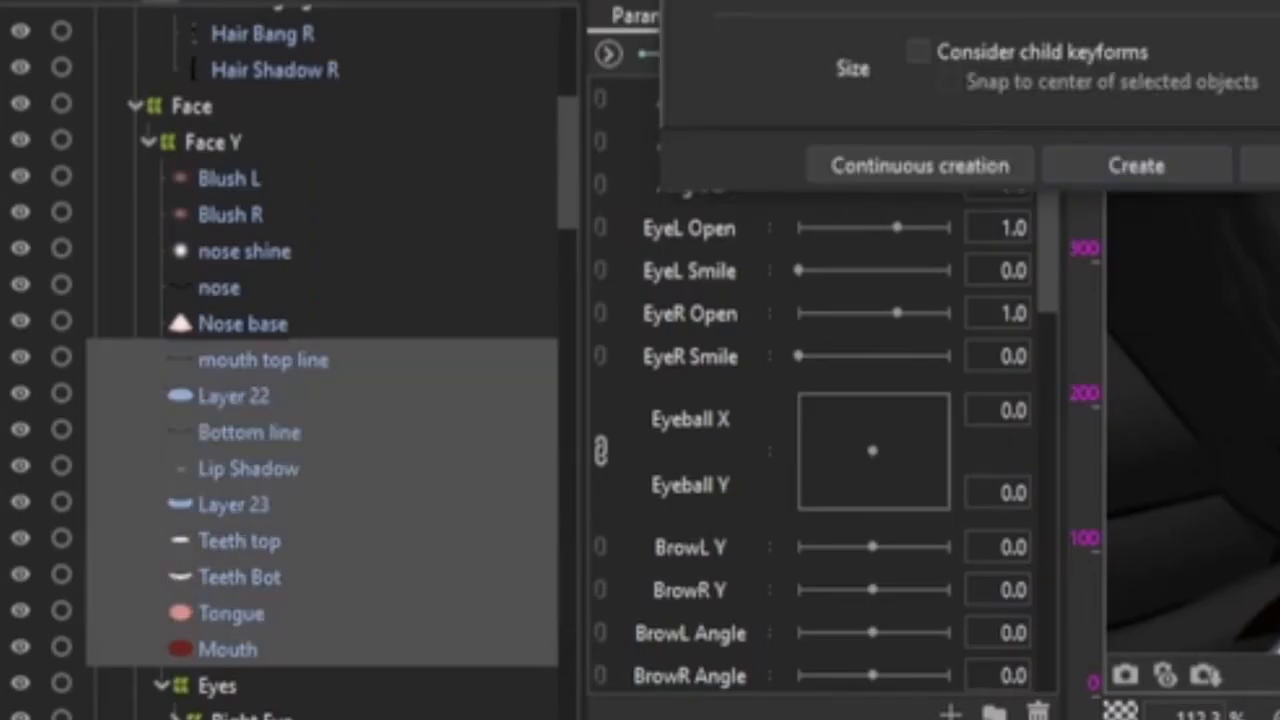
type("MO")
key("BackSpace")
type("outh")
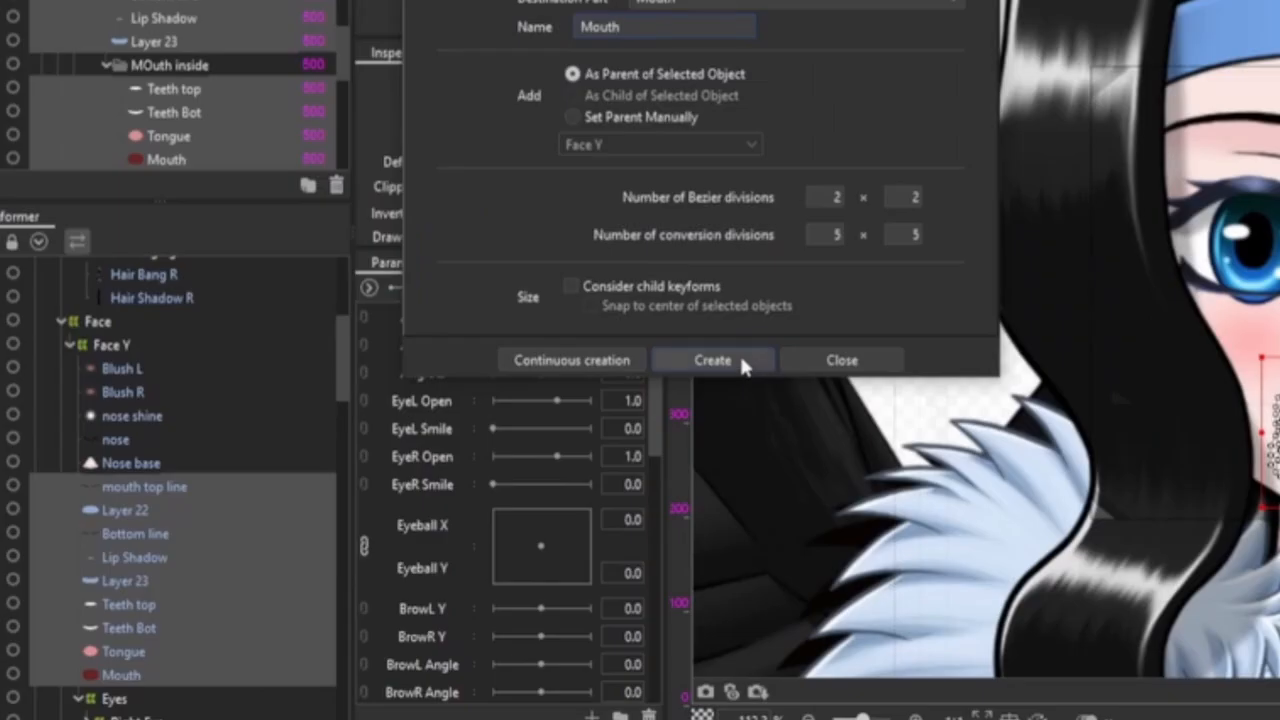
left_click(739, 356)
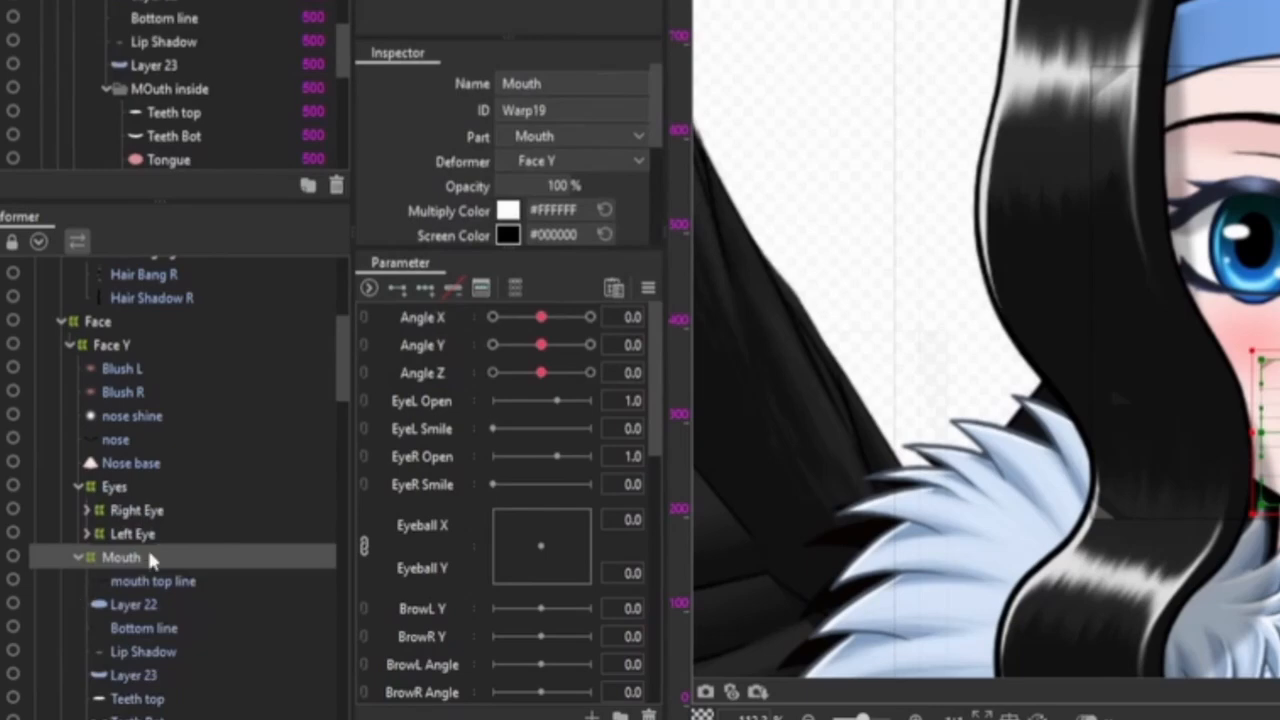
- Create a warp deformer named Mouth Y inside the Mouth deformer as parent of the pieces from mouth top line through Mouth
left_click(123, 578)
scroll(125, 580, "down", 3)
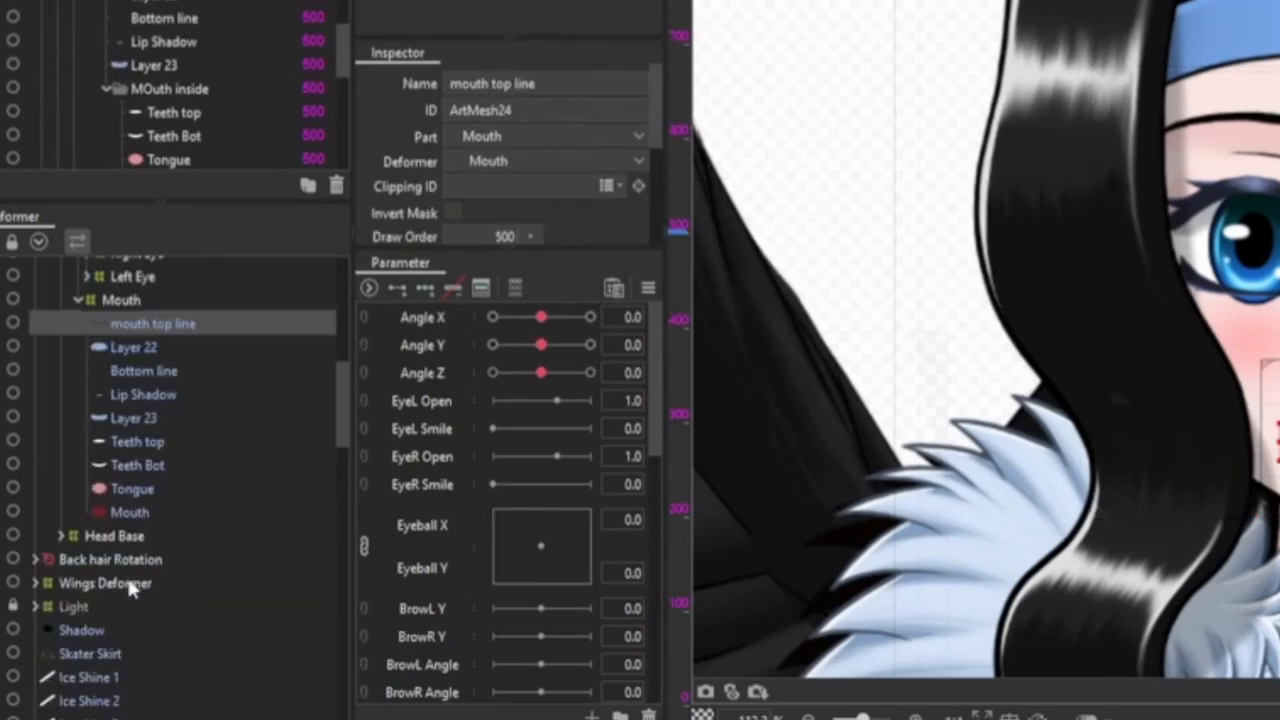
left_click(134, 514, "shift")
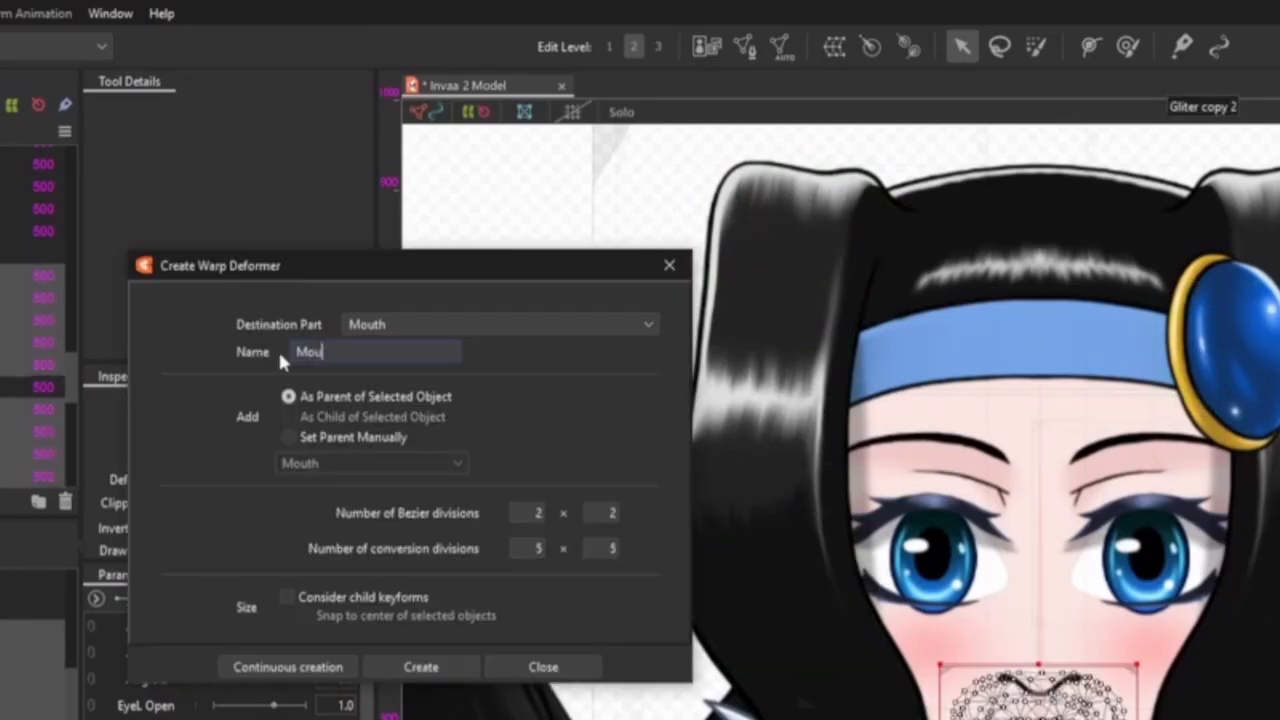
type("th R")
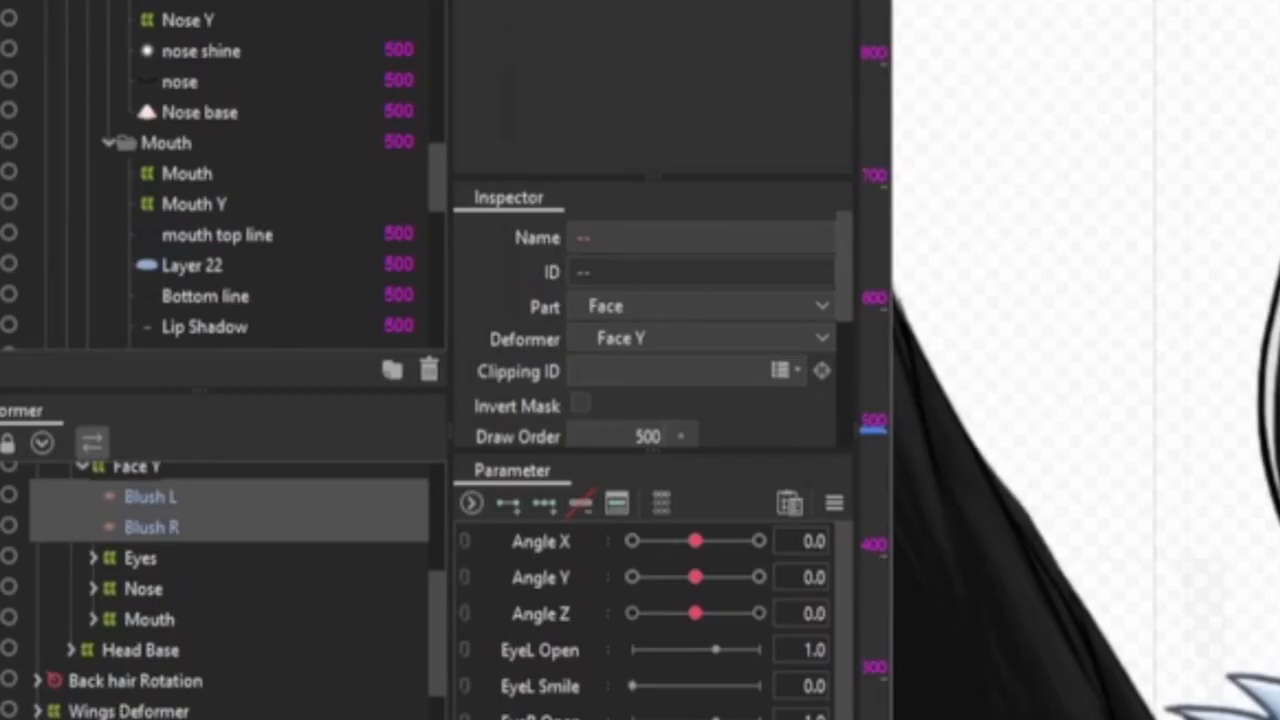
left_click(980, 3)
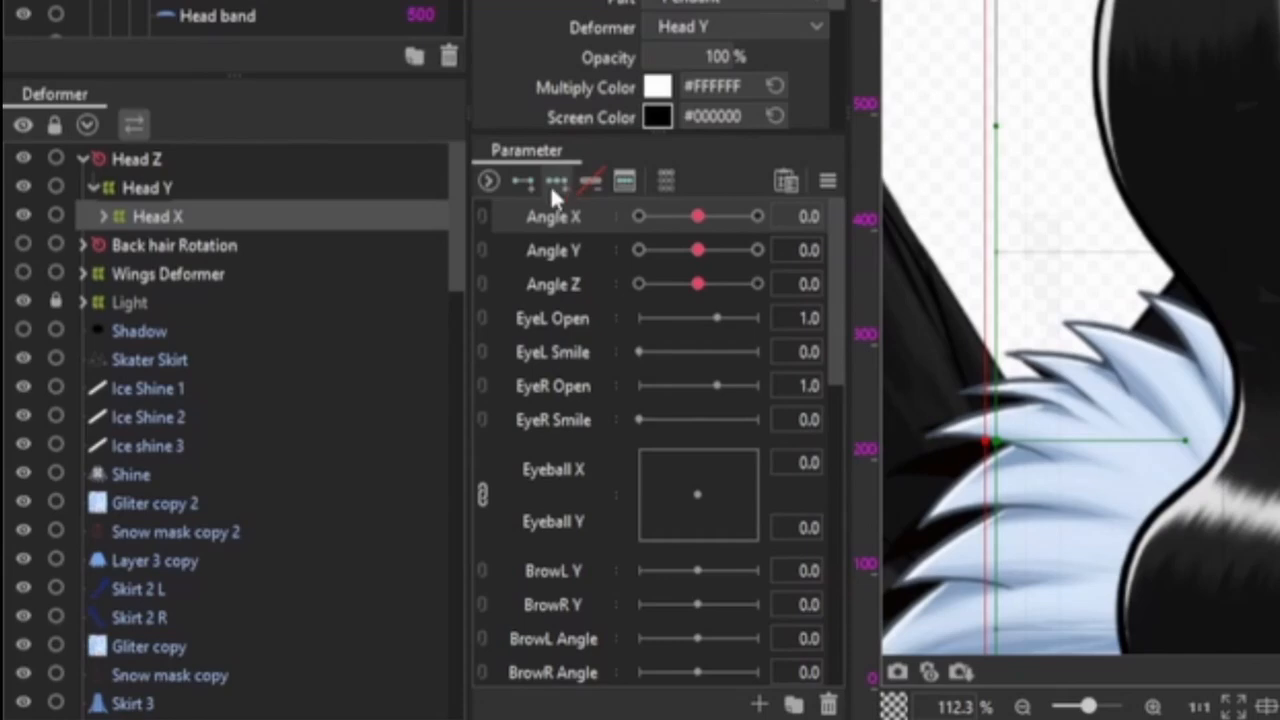
- Add three keyforms on Angle X to the Head X deformer and try the parameter between its extremes
left_click(551, 183)
left_click_drag(697, 216, 833, 217)
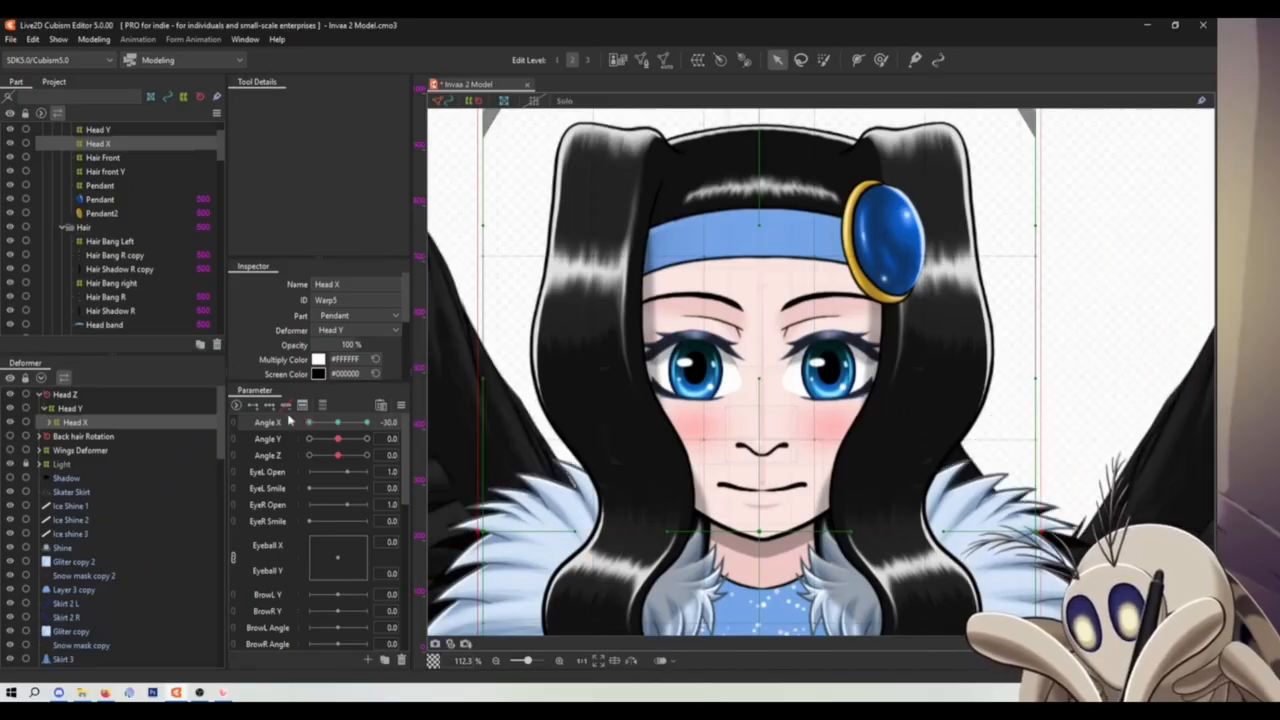
left_click_drag(366, 422, 320, 427)
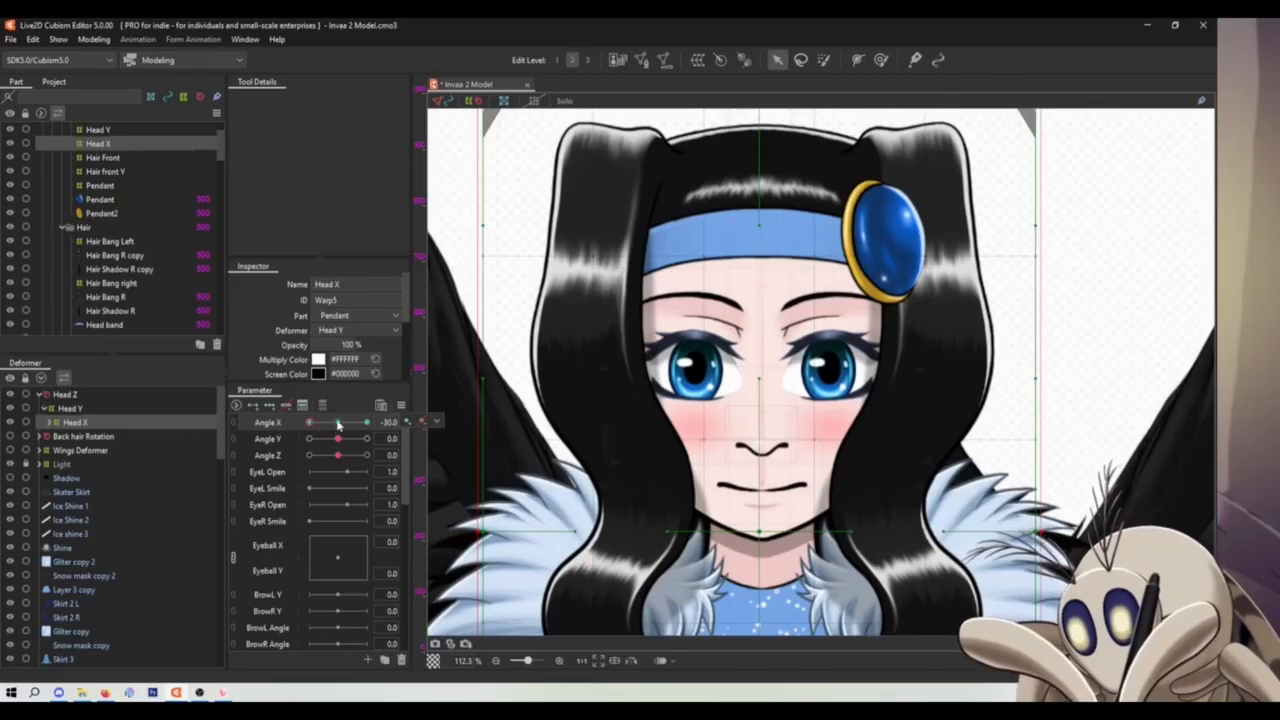
left_click(338, 422)
scroll(705, 322, "down", 4)
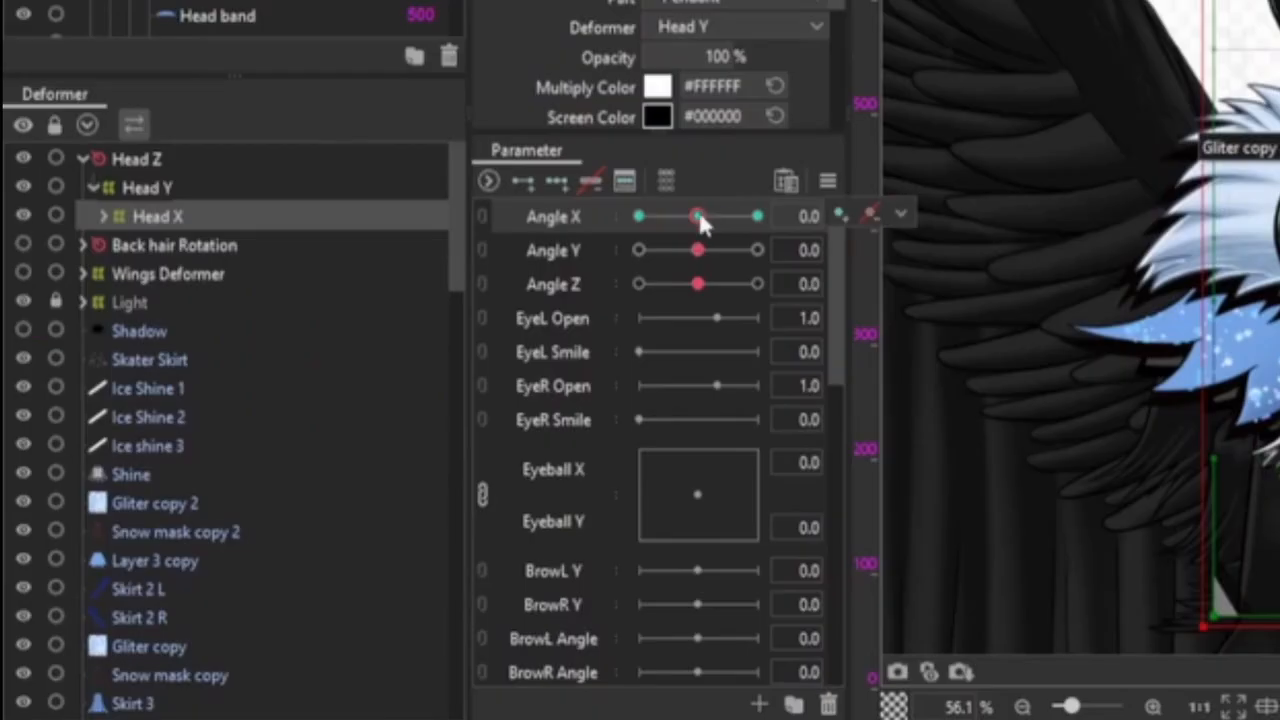
- At Angle X 30, turn the head sideways by reshaping the Head X deformer's centre and side control points and tilting it slightly
left_click_drag(700, 218, 800, 212)
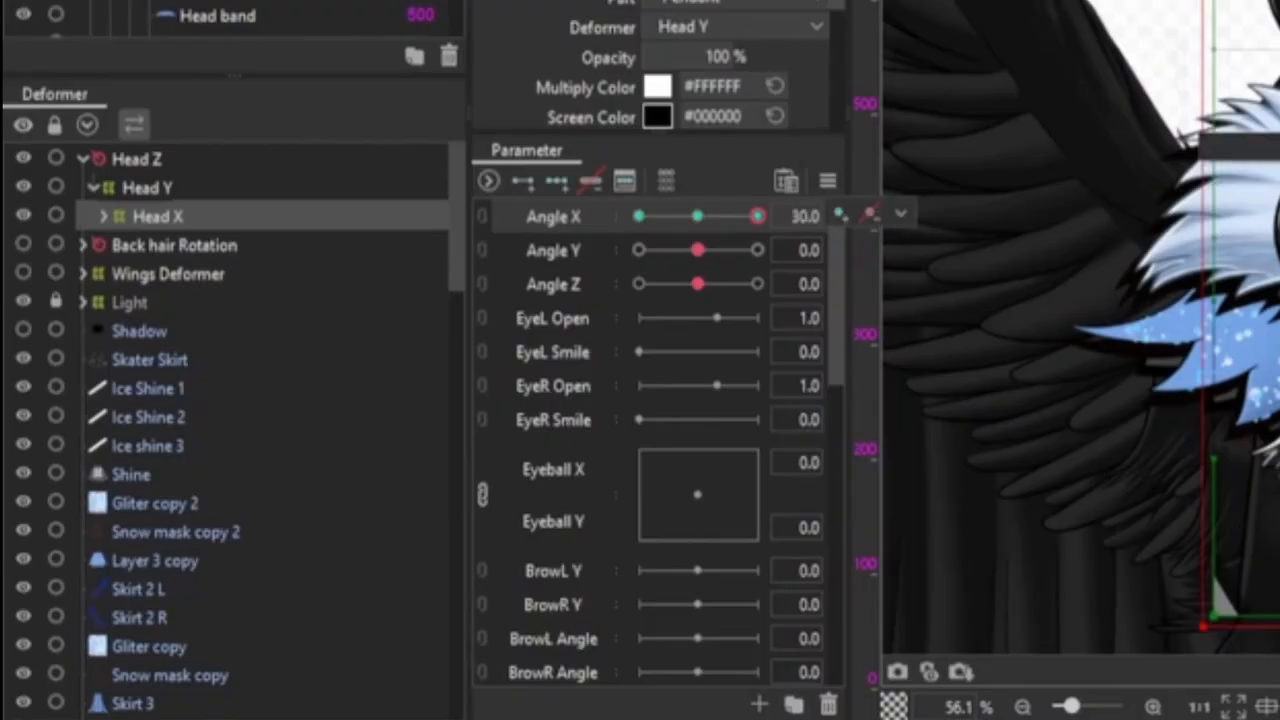
scroll(716, 322, "up", 4)
left_click_drag(710, 330, 653, 390)
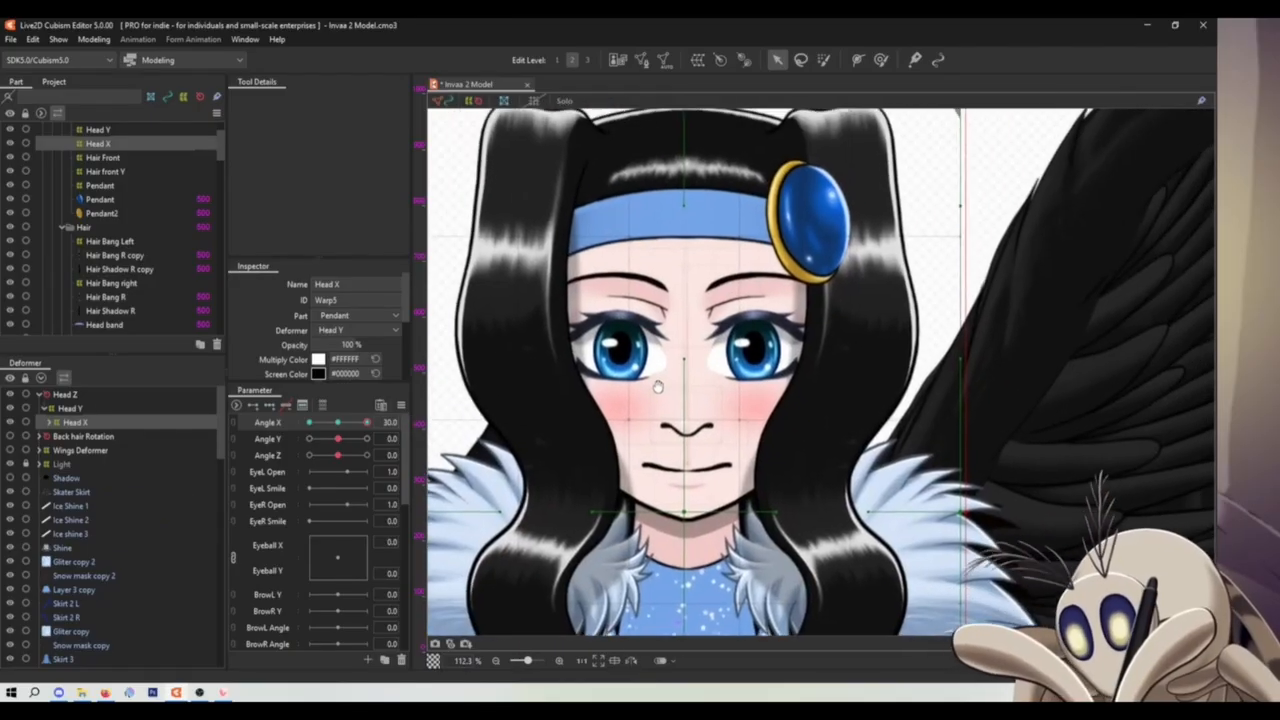
left_click_drag(677, 513, 691, 512)
left_click_drag(920, 144, 790, 574)
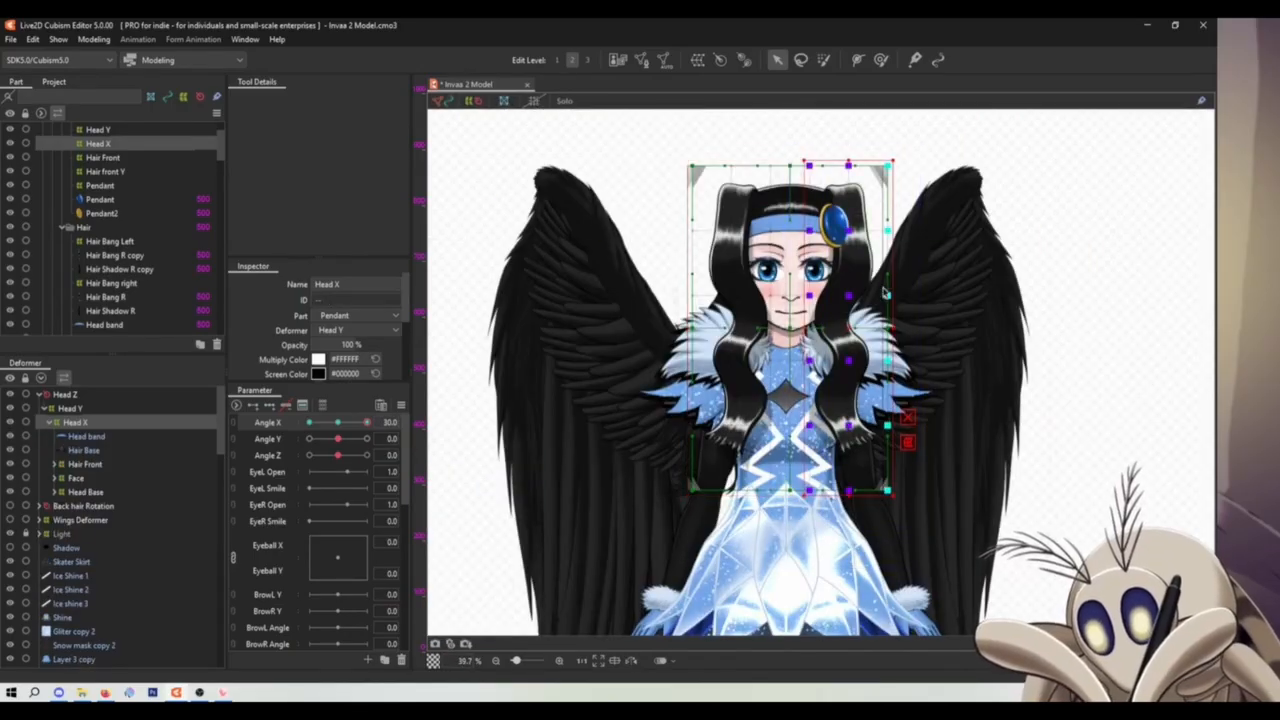
left_click_drag(873, 281, 891, 340)
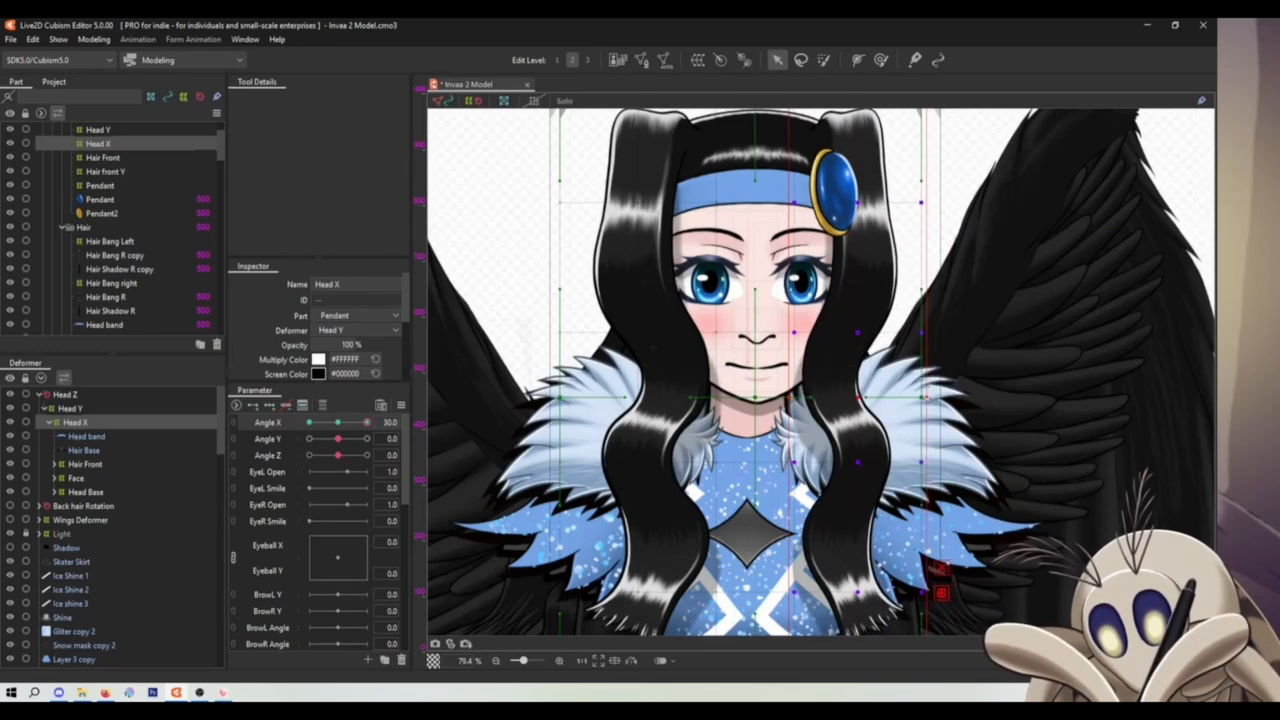
left_click_drag(921, 398, 918, 372)
scroll(877, 309, "down", 3)
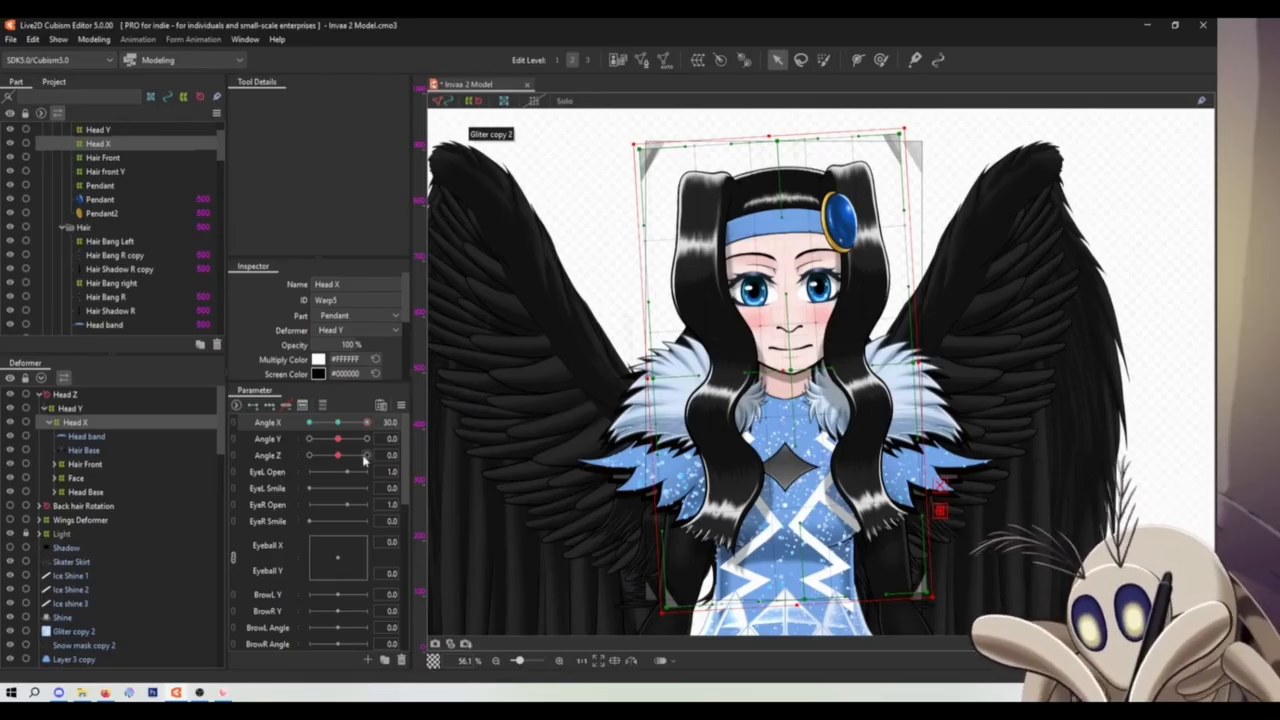
- Mirror the Head X deformer's Angle X 30 pose to the opposite extreme with Reflect Motion
left_click(401, 405)
left_click(458, 37)
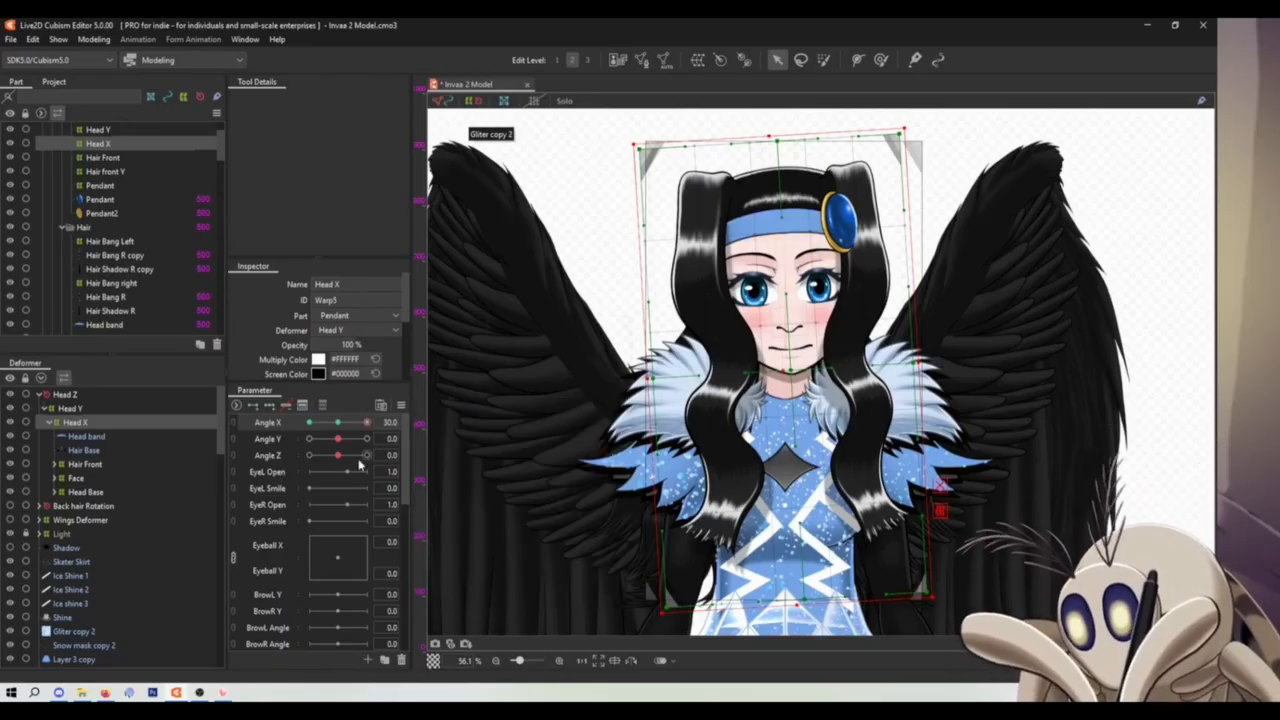
left_click_drag(368, 426, 407, 430)
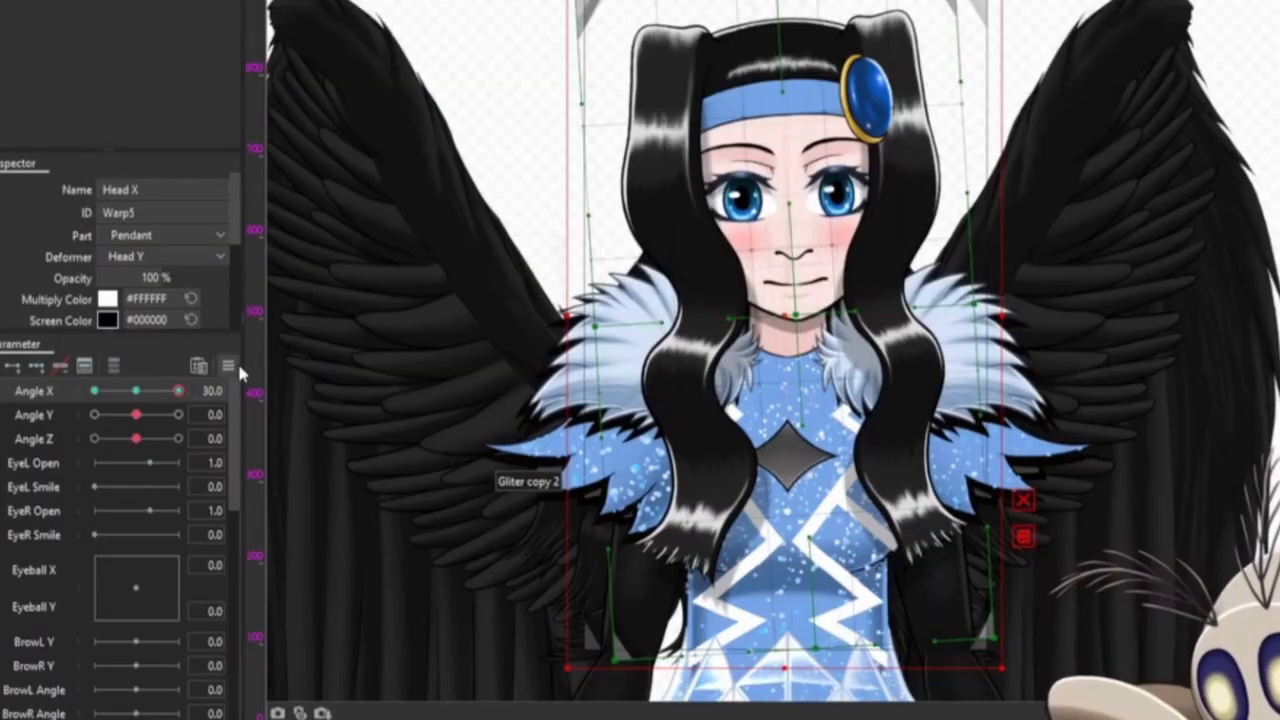
left_click(400, 405)
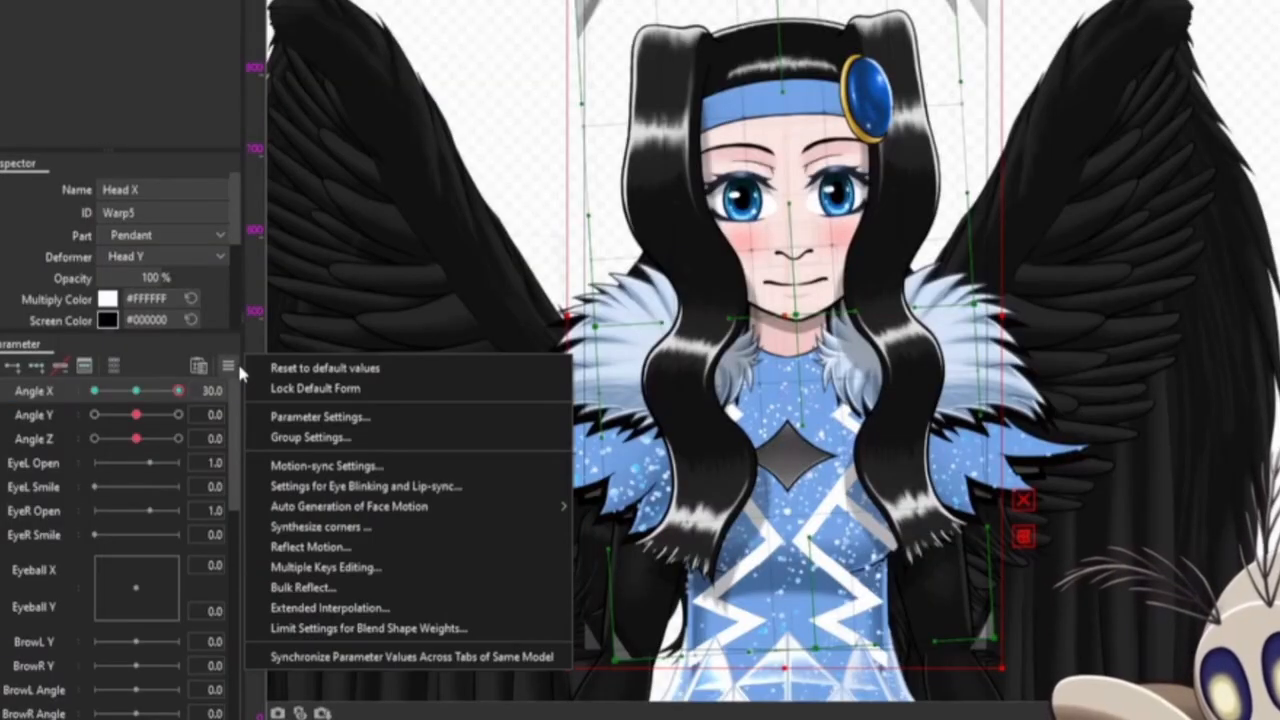
left_click(310, 547)
left_click(495, 472)
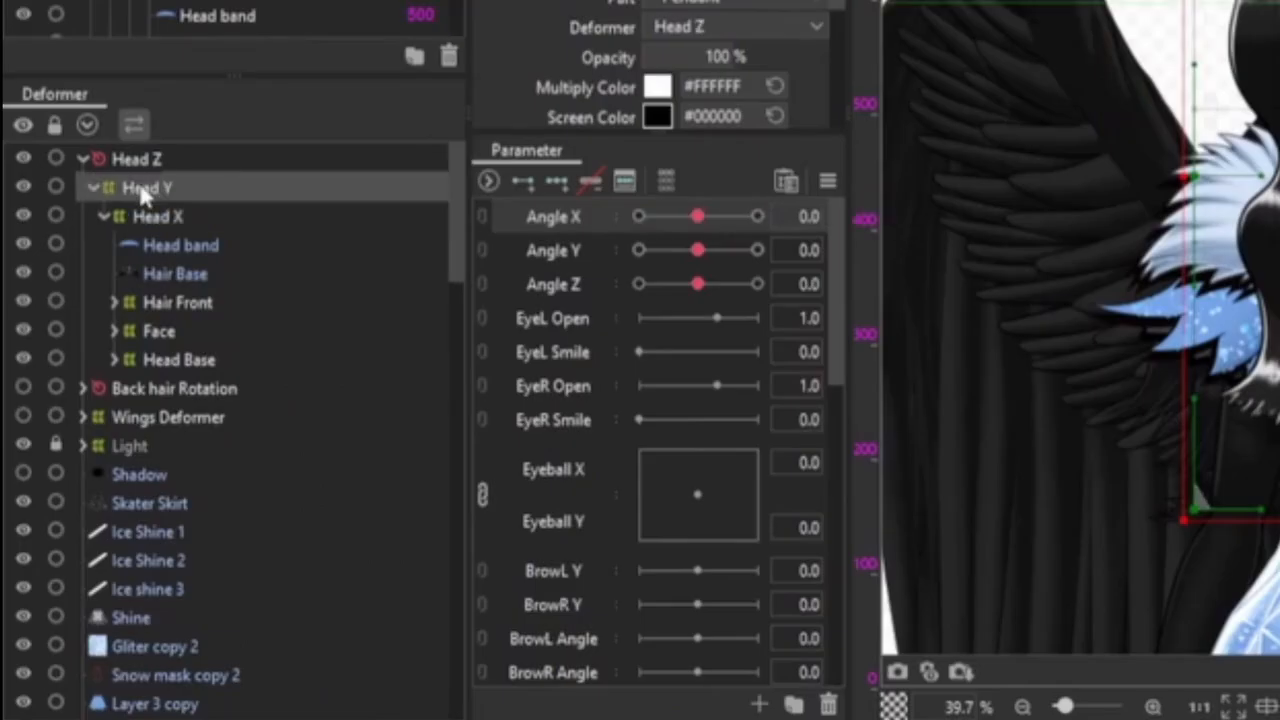
- Give the Head Y deformer three keyforms on Angle Y only, removing its Angle X keyforms, and set Angle Y to 30
left_click(566, 256)
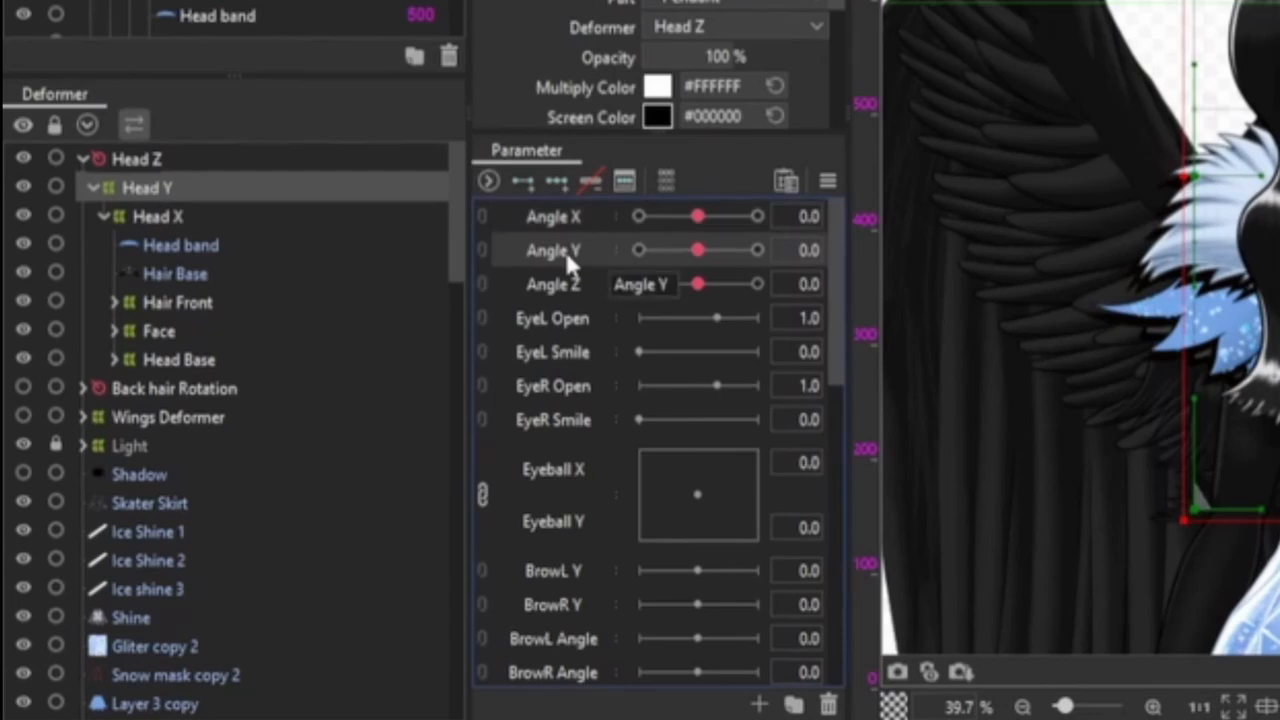
left_click(558, 182)
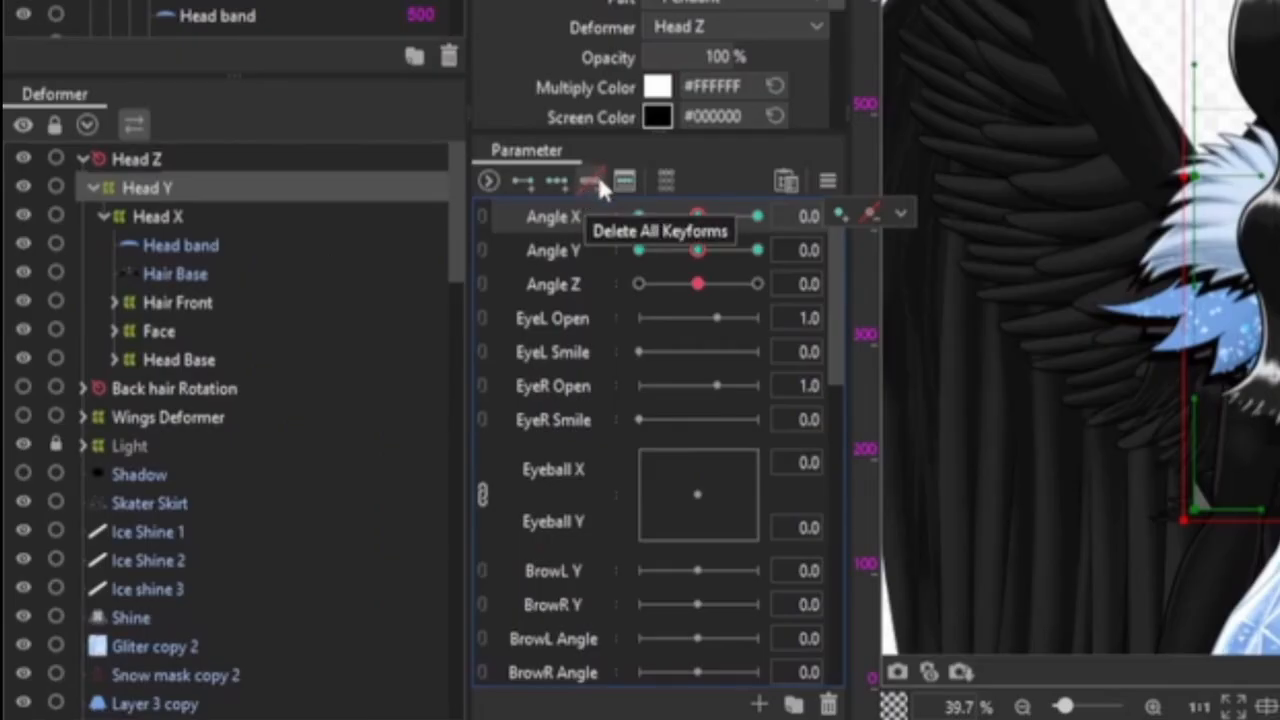
left_click(599, 185)
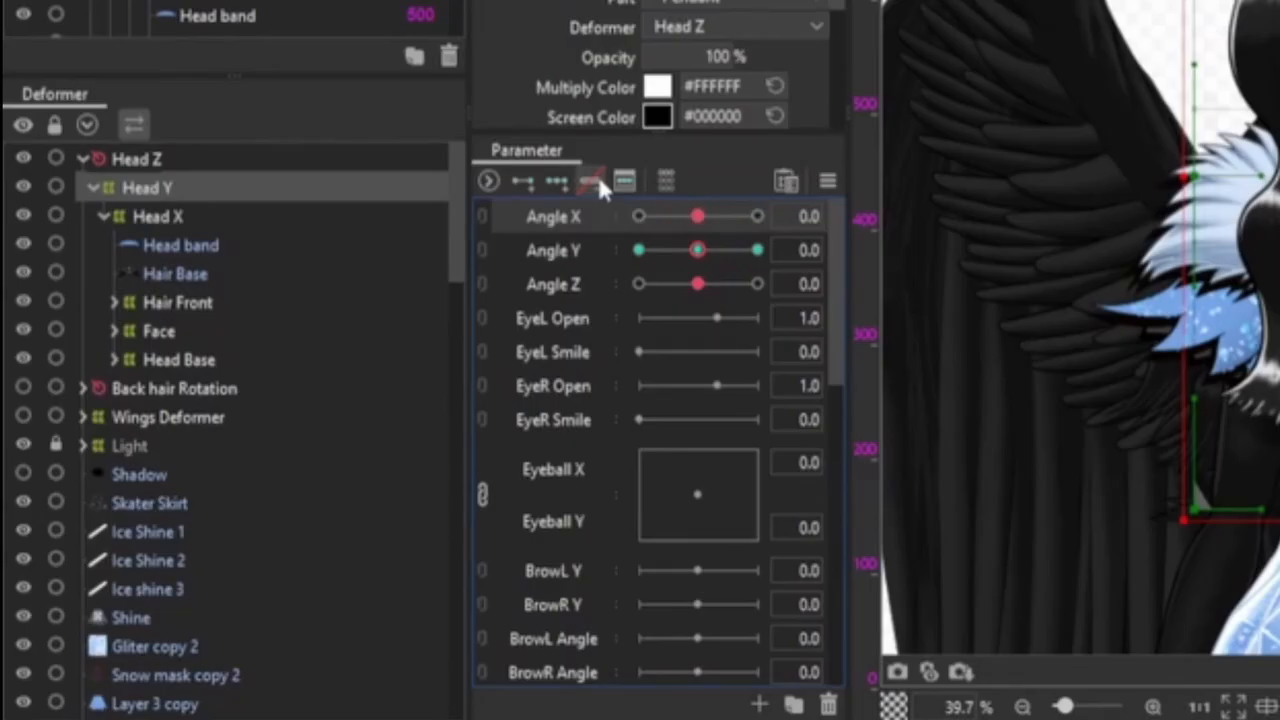
left_click_drag(698, 250, 760, 251)
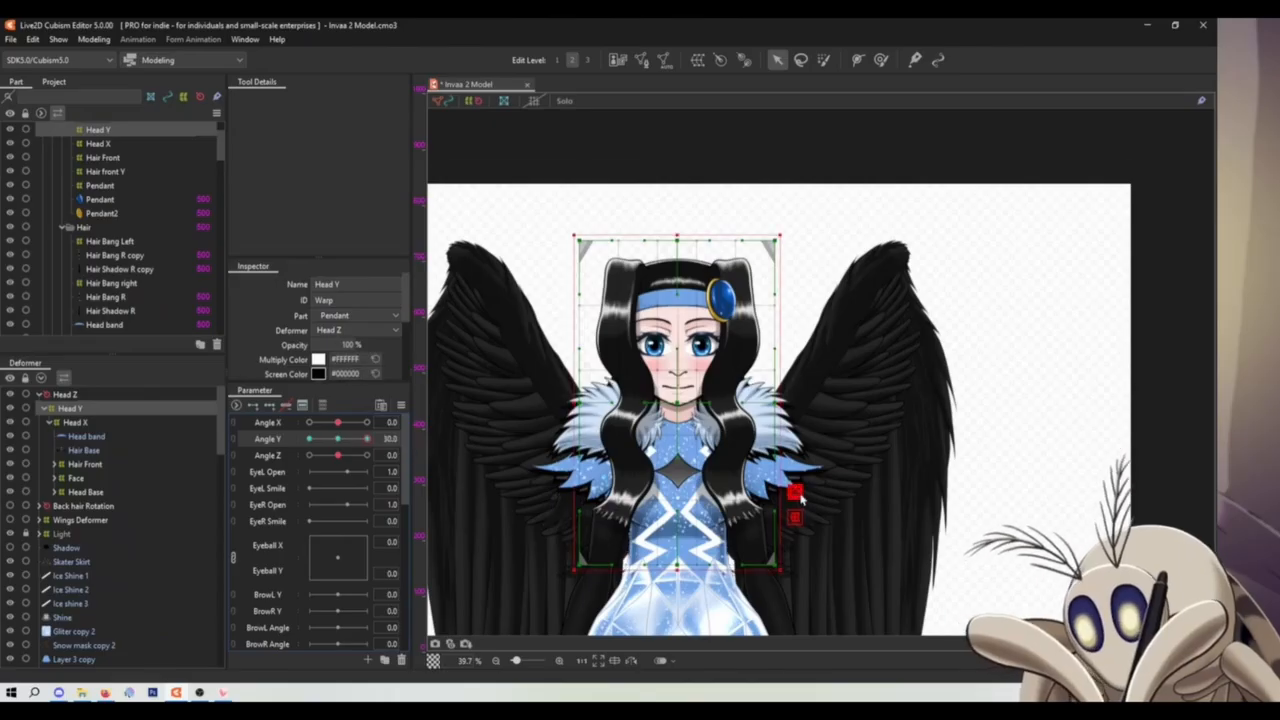
- Try to raise the face at Angle Y 30 by moving the Head Y deformer's centre control point and its upper handle
scroll(690, 370, "up", 2)
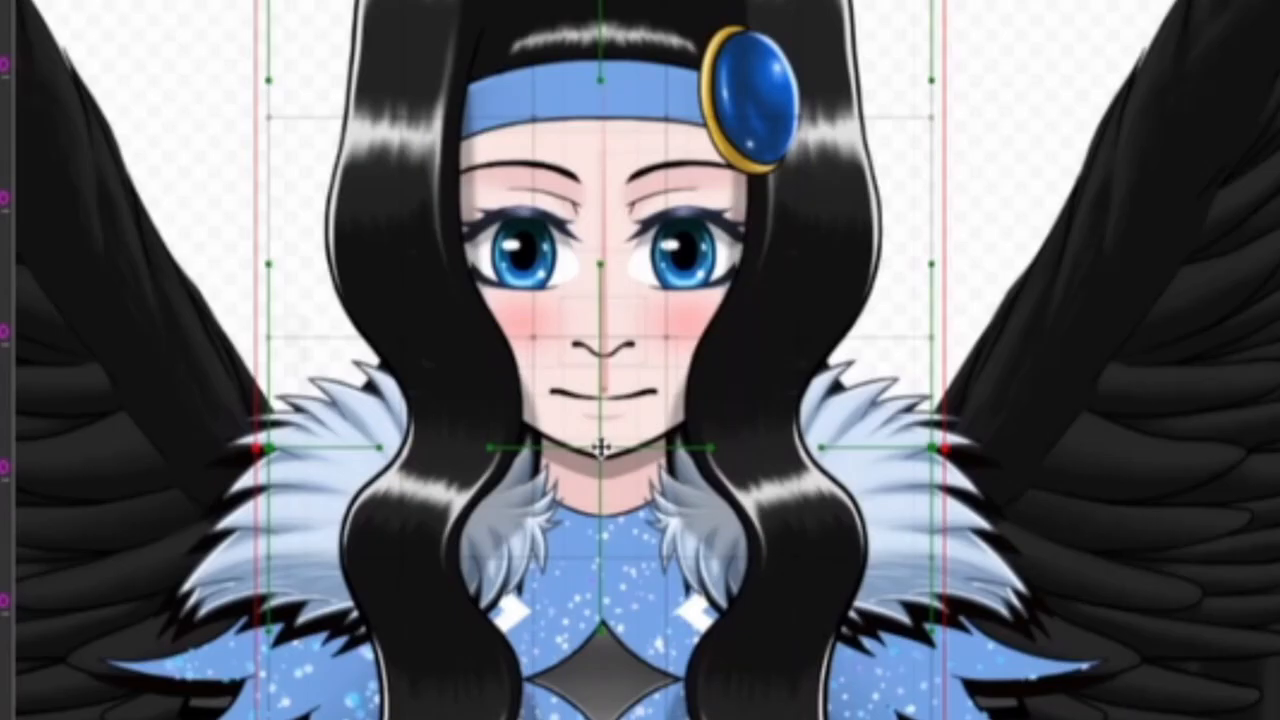
mouse_move(600, 450)
left_mouse_down()
mouse_move(595, 350)
mouse_move(583, 414)
mouse_move(591, 374)
mouse_move(620, 447)
left_mouse_up()
left_click(718, 565)
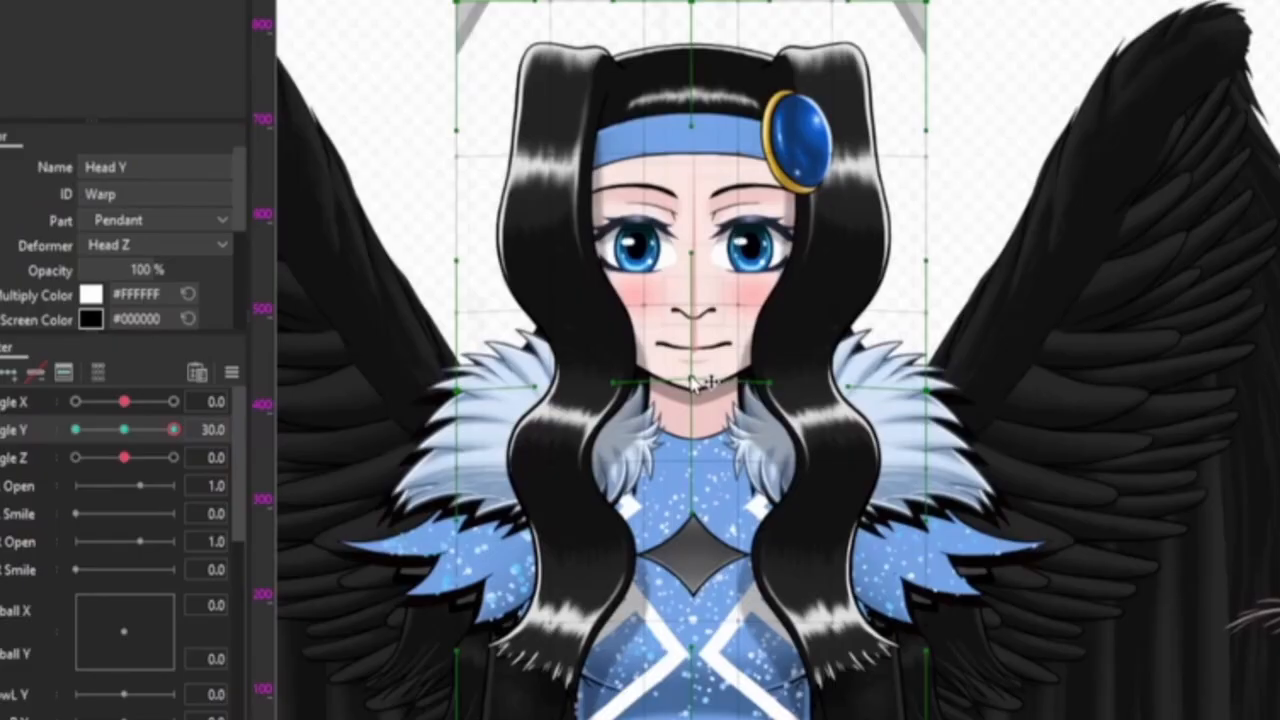
left_click_drag(692, 379, 692, 371)
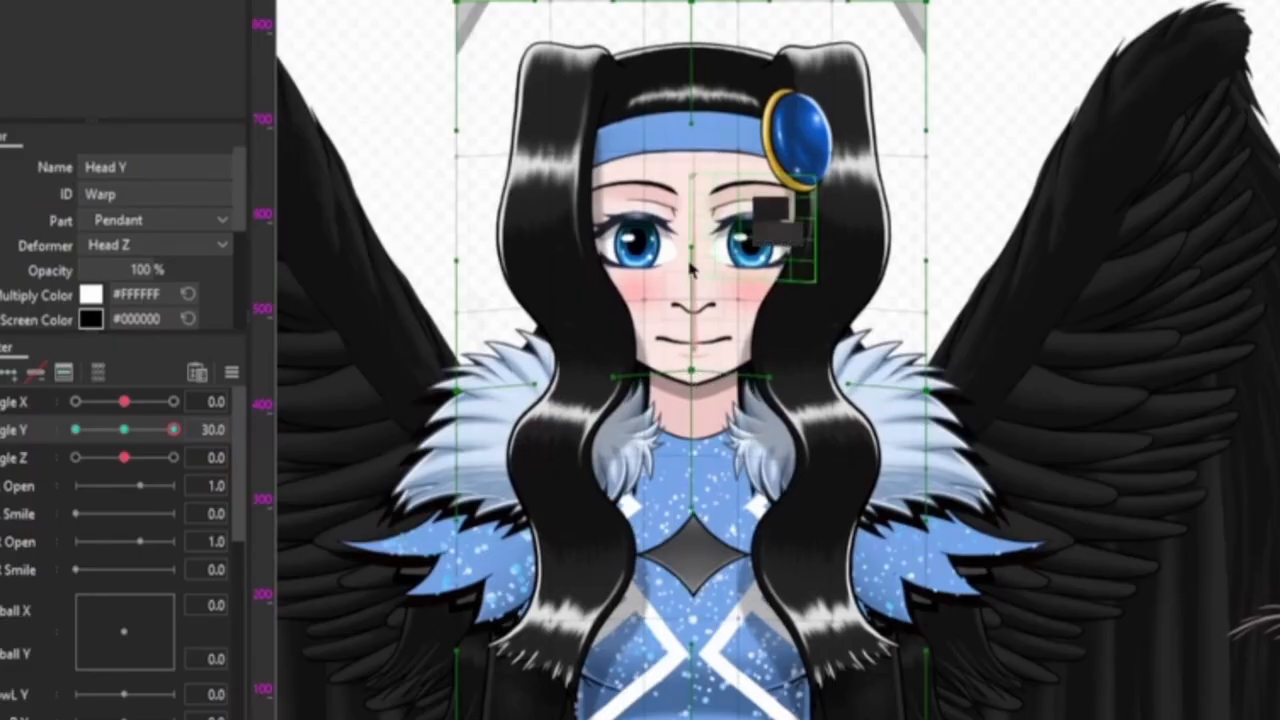
left_click_drag(692, 246, 697, 194)
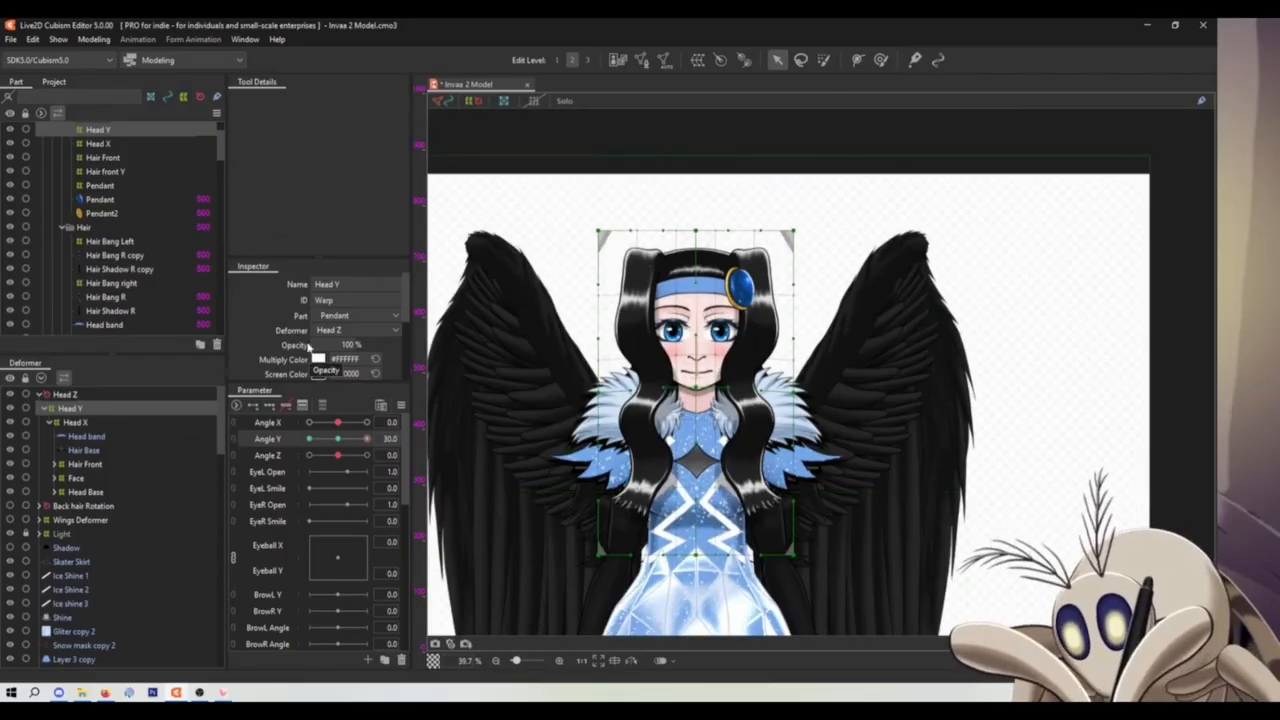
- Set the Head Y deformer's Bezier division number to 2 x 3
scroll(287, 314, "down", 2)
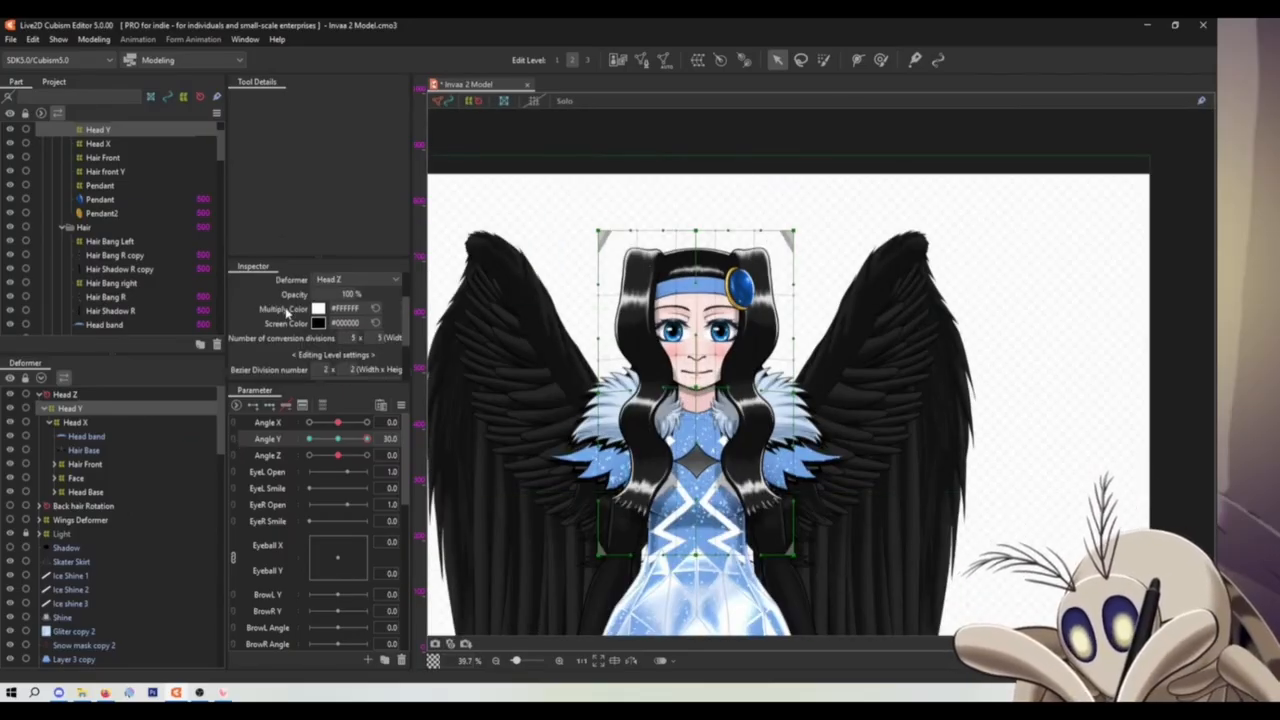
scroll(290, 316, "down", 2)
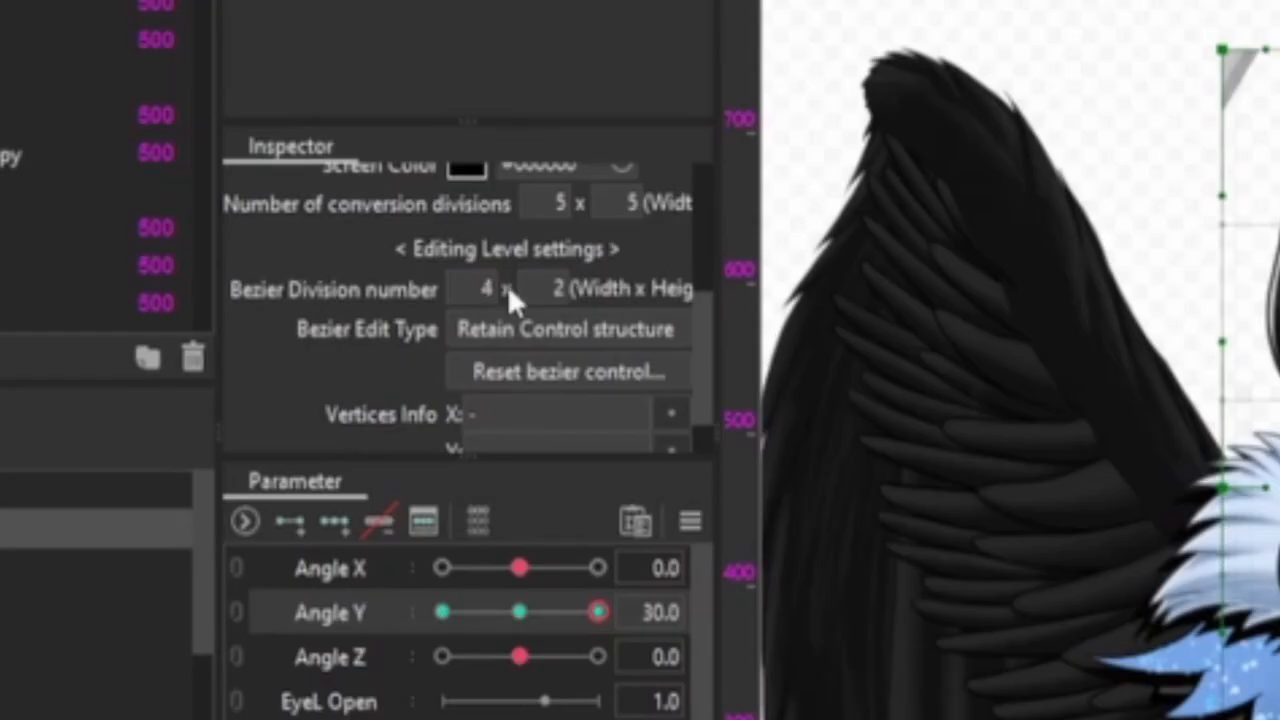
mouse_move(565, 272)
left_mouse_down()
mouse_move(585, 272)
mouse_move(550, 289)
left_mouse_up()
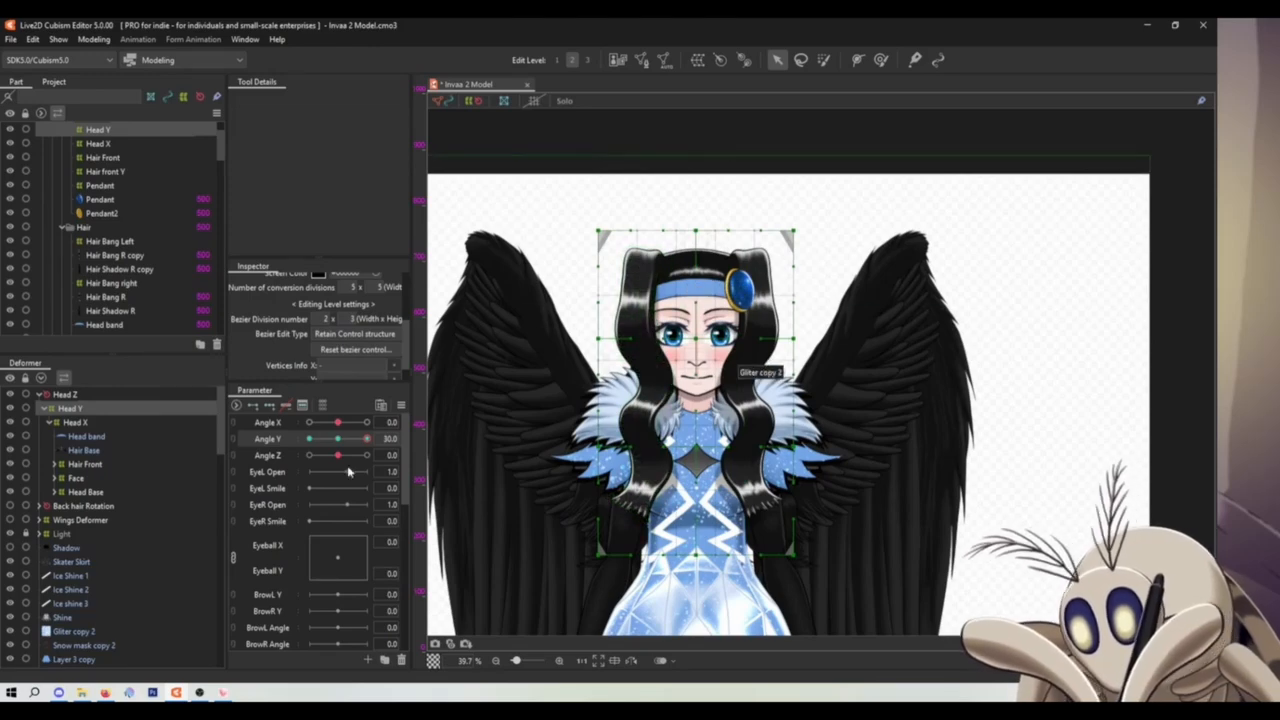
- Try pulling the central control point of the Head Y deformer between the eyes straight up
scroll(697, 344, "up", 5)
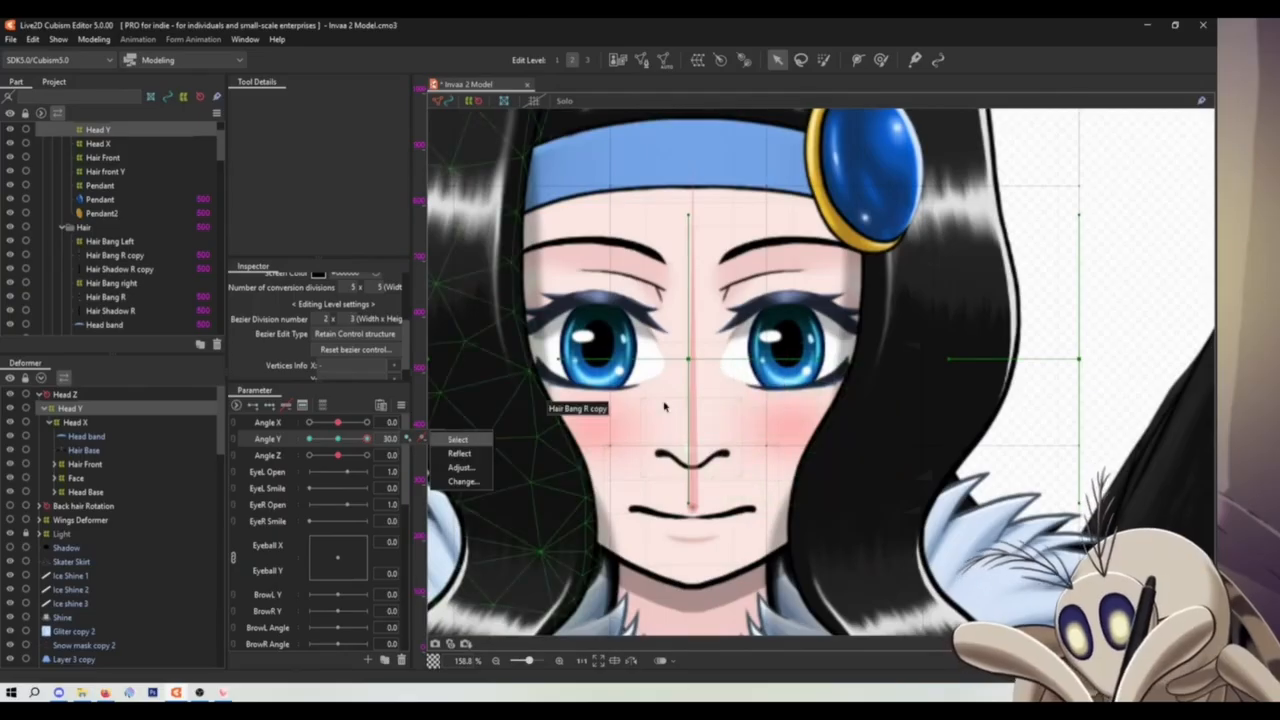
scroll(735, 377, "down", 1)
left_click_drag(788, 373, 787, 145)
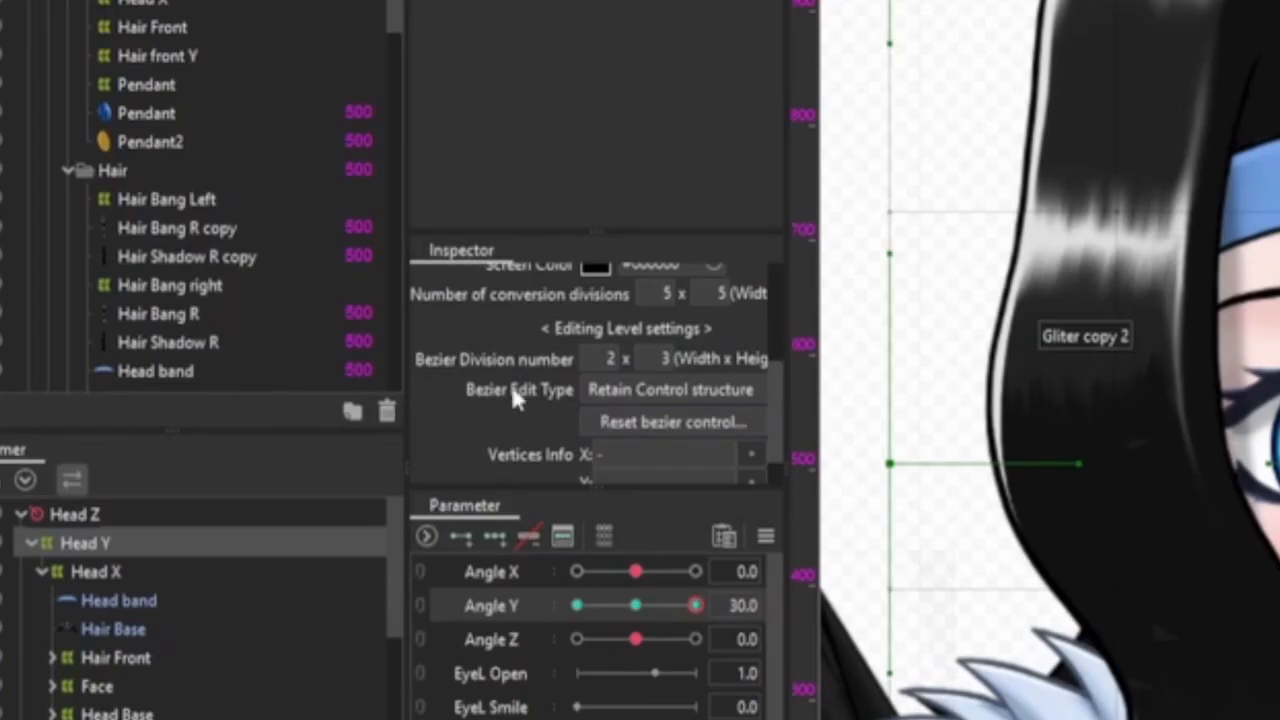
- Change the Head Y deformer's Bezier Edit Type to Smooth1
left_click(672, 394)
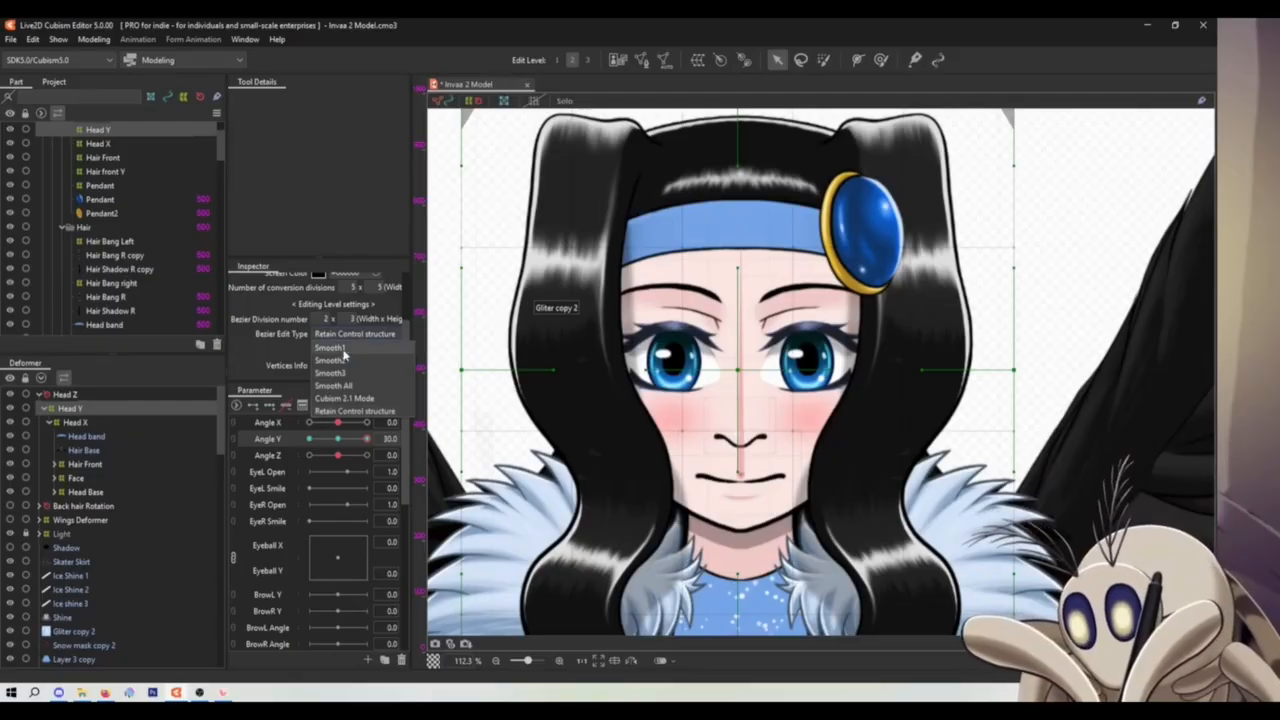
left_click(341, 349)
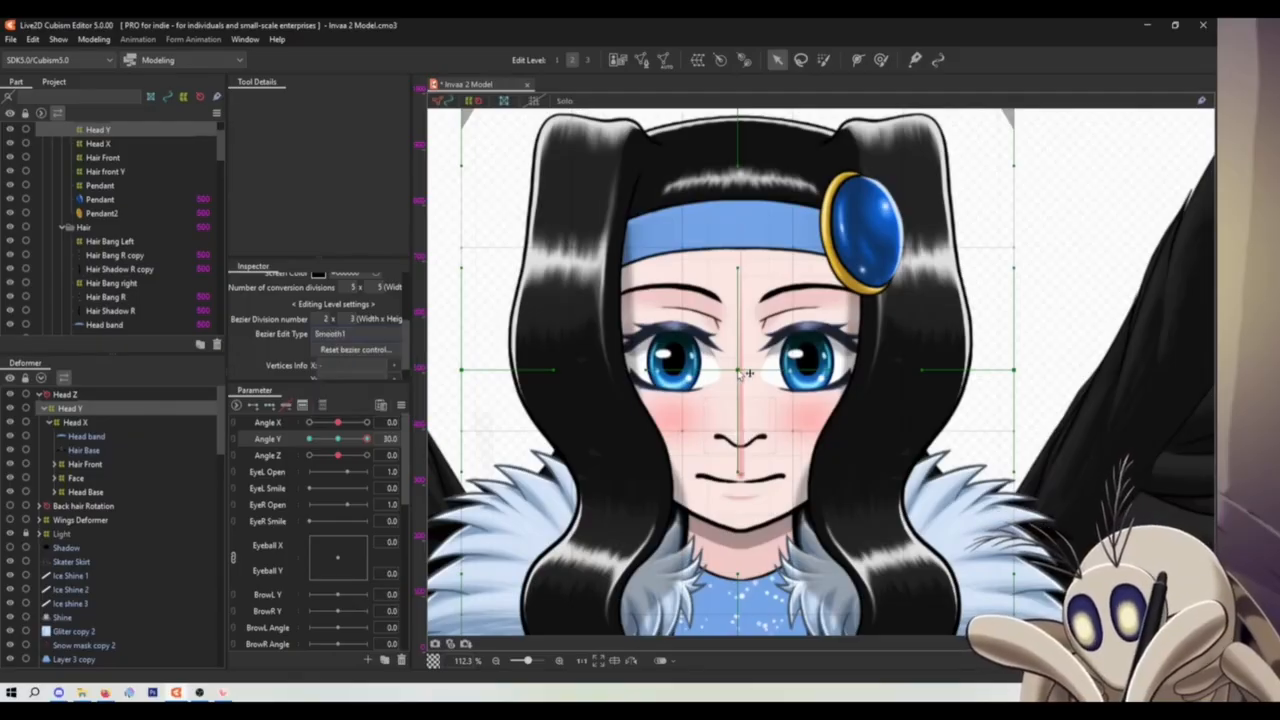
- At Angle Y 30, raise the Head Y deformer's central point between the eyes and lower its two upper corners into an arch
left_click_drag(741, 371, 739, 318)
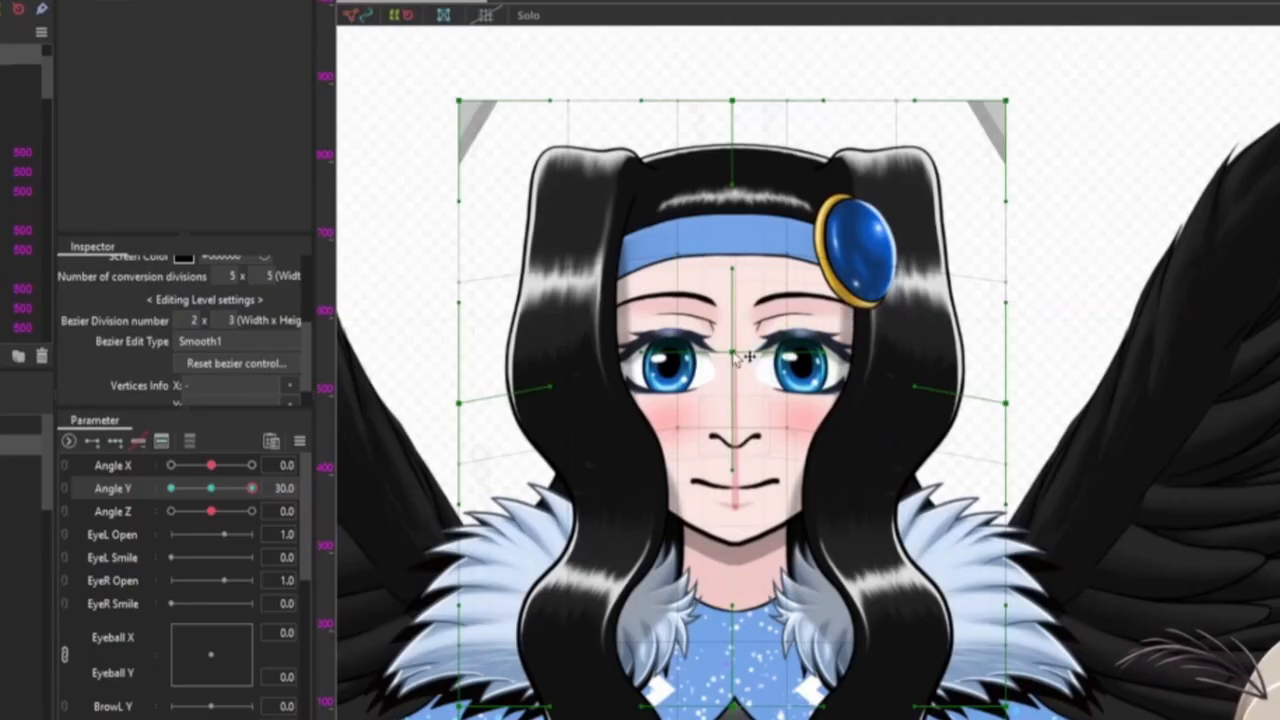
left_click_drag(733, 353, 733, 362)
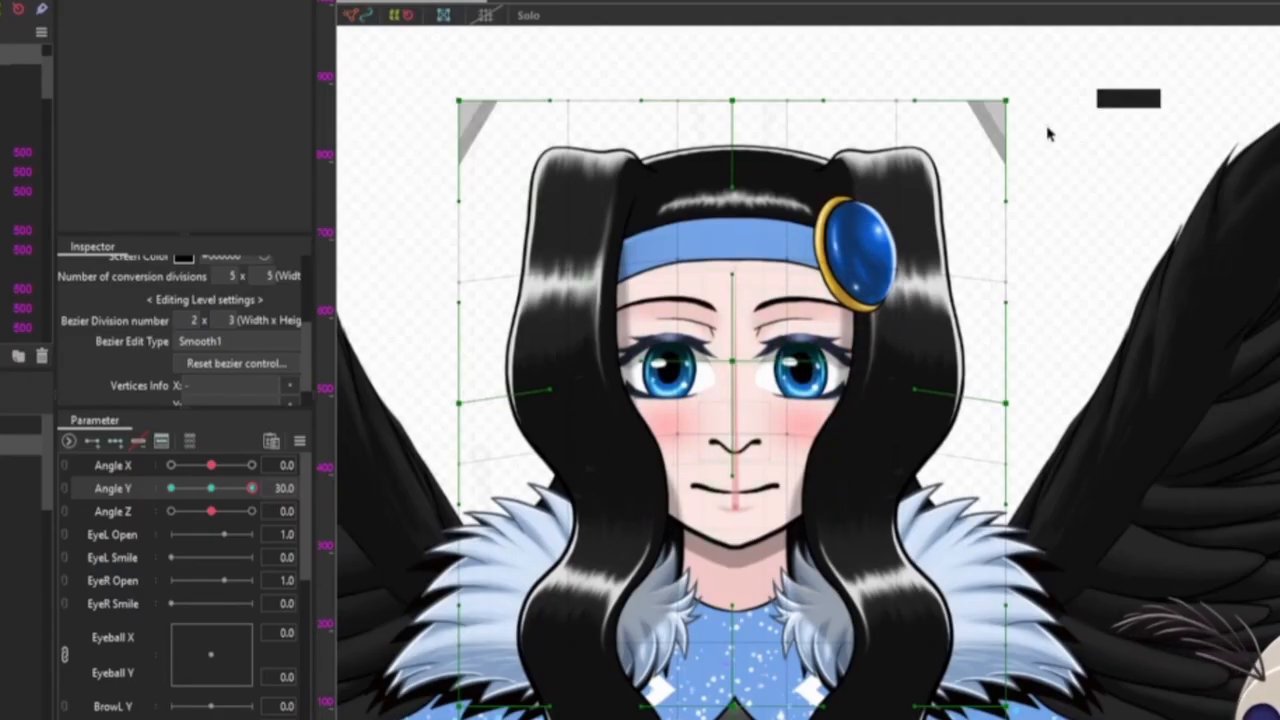
left_click_drag(1005, 102, 1005, 116)
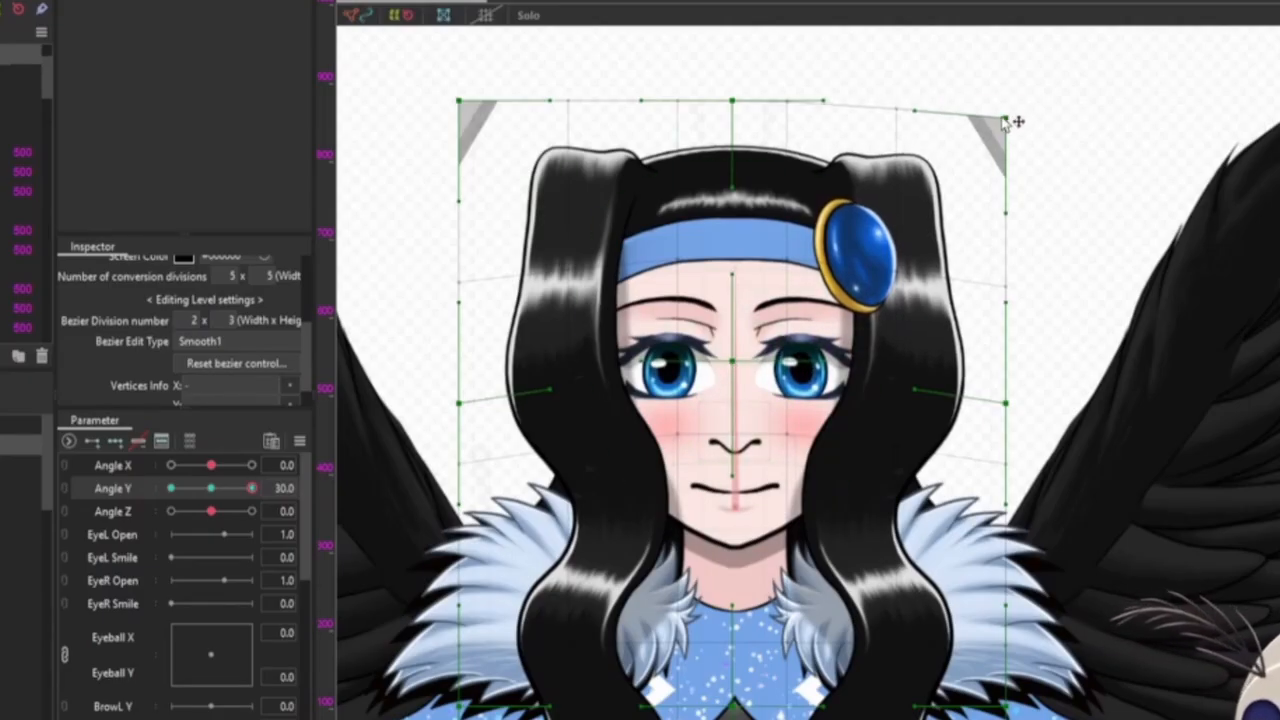
left_click_drag(465, 105, 465, 135)
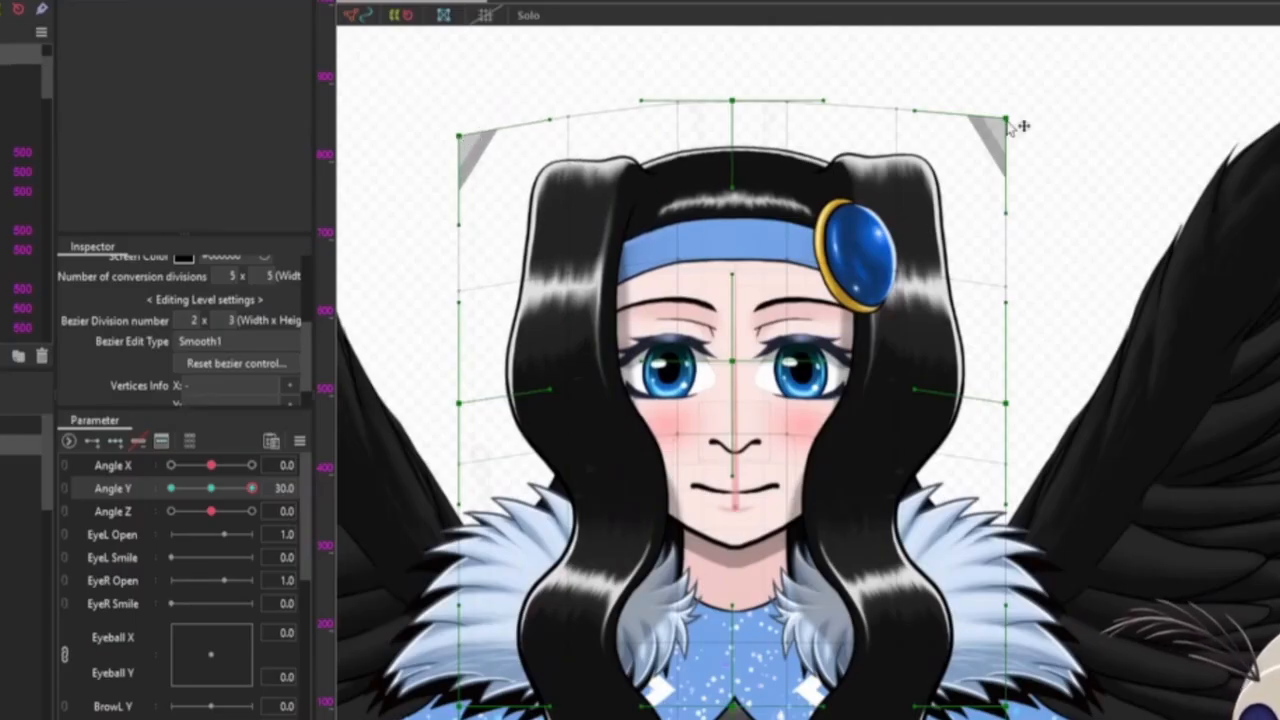
left_click_drag(1005, 119, 1001, 135)
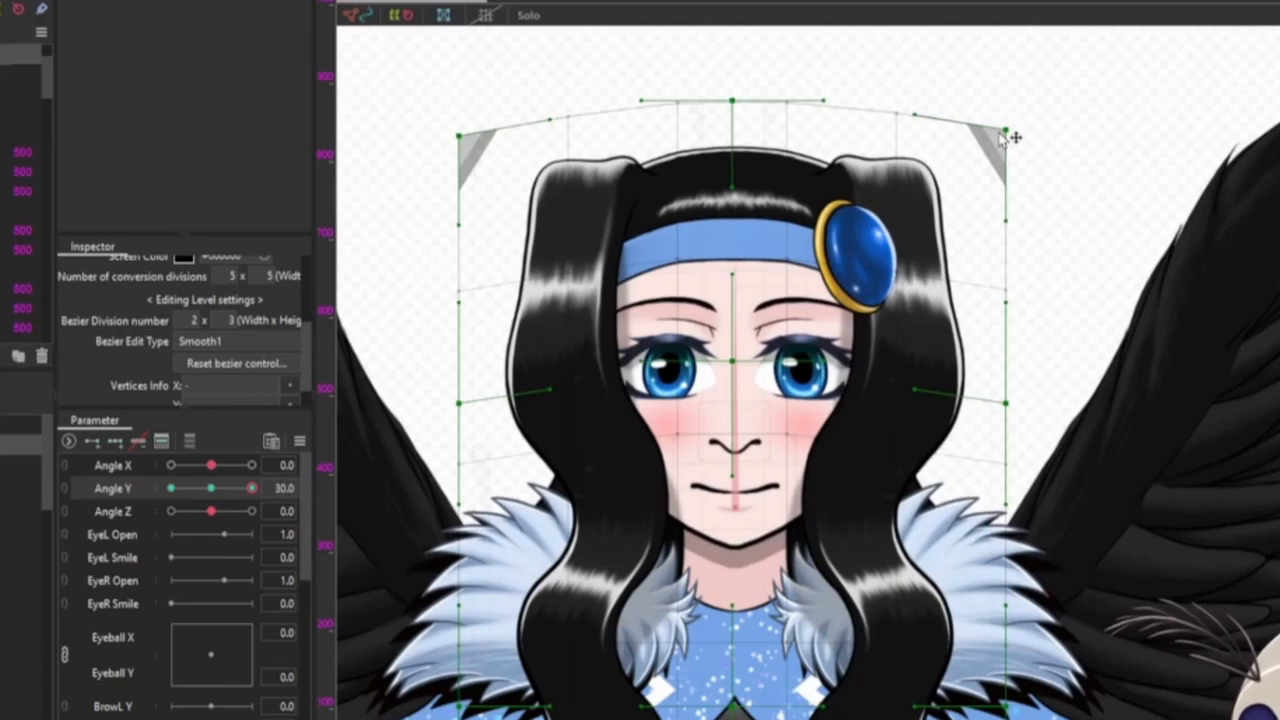
- Flare the lower part of the Head Y deformer by moving its bottom corners and the side point near the right shoulder outward
scroll(977, 347, "down", 3)
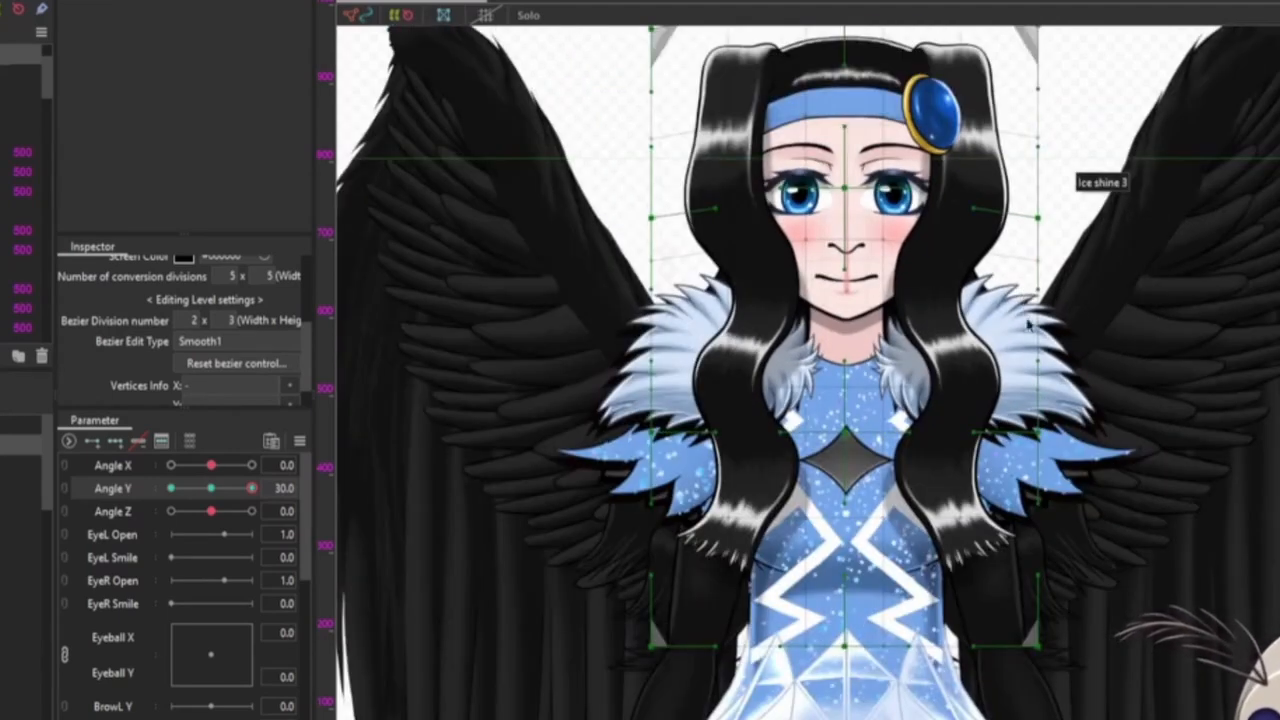
left_click_drag(1047, 645, 1090, 645)
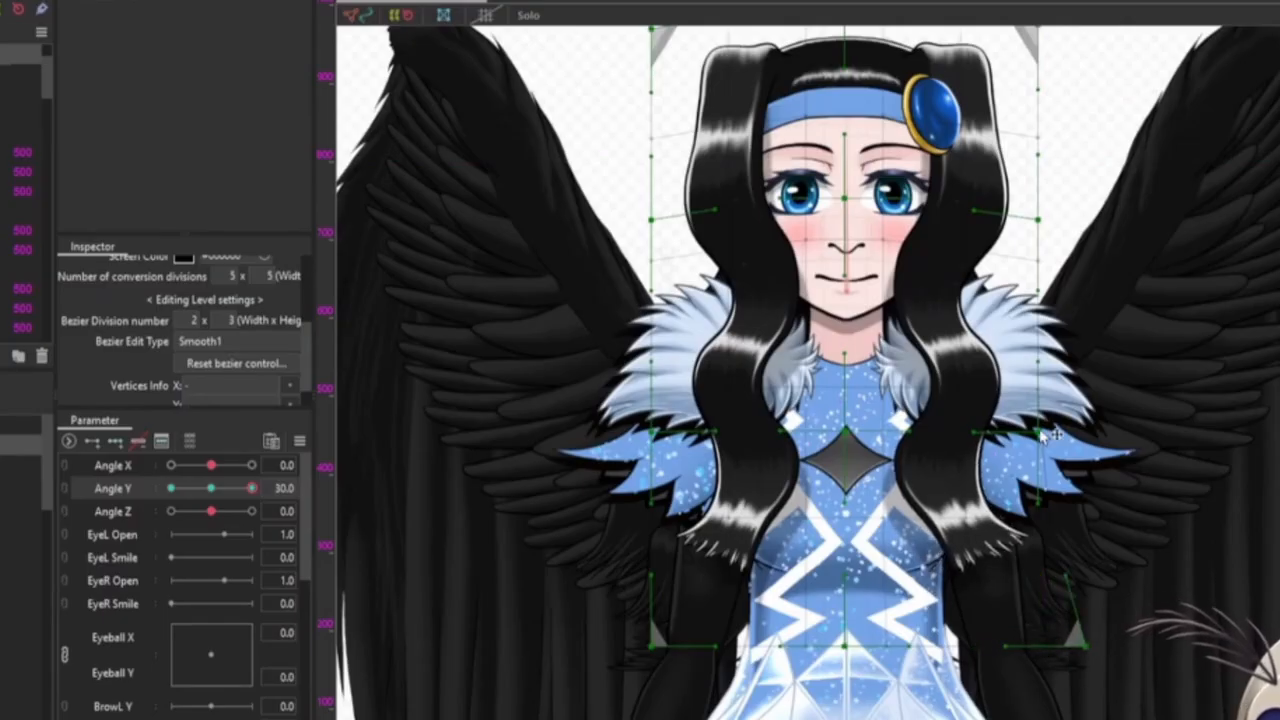
left_click_drag(1041, 433, 1056, 436)
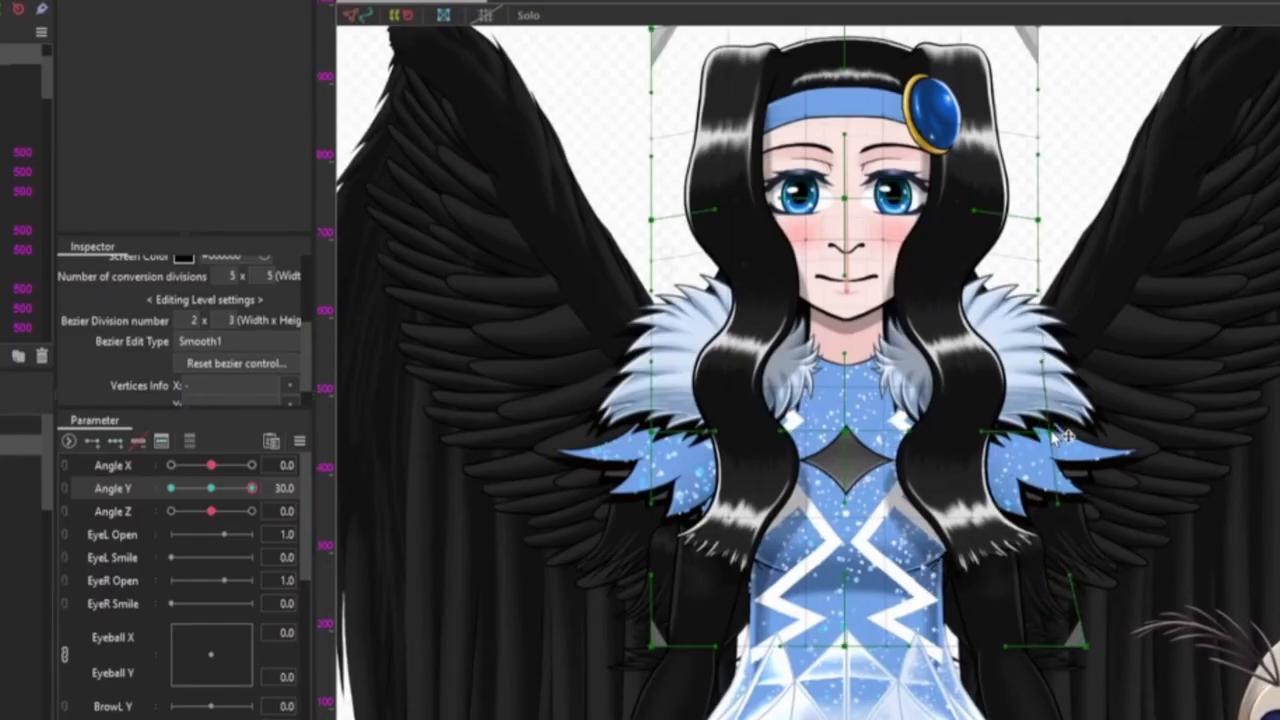
left_click_drag(652, 645, 624, 645)
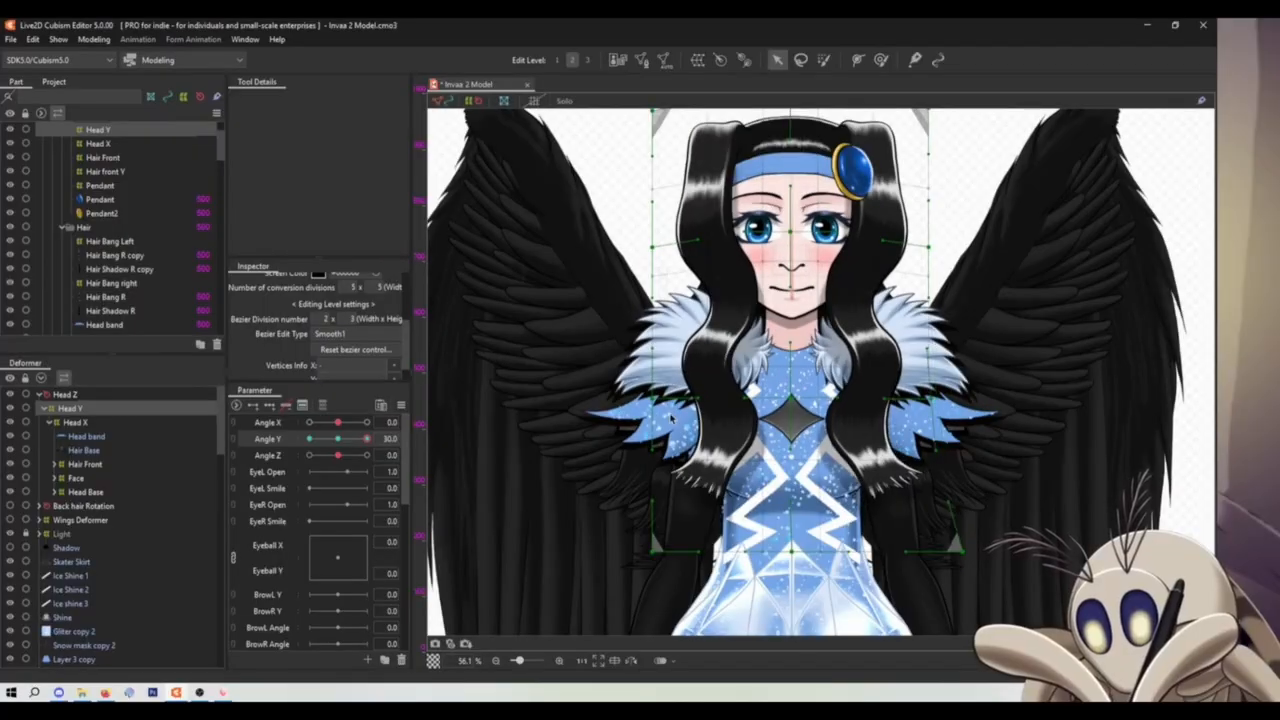
- At Angle Y -30, lower the Head Y deformer's central point and the handle above it, and move its upper-left corner slightly outward
left_click_drag(851, 345, 841, 449)
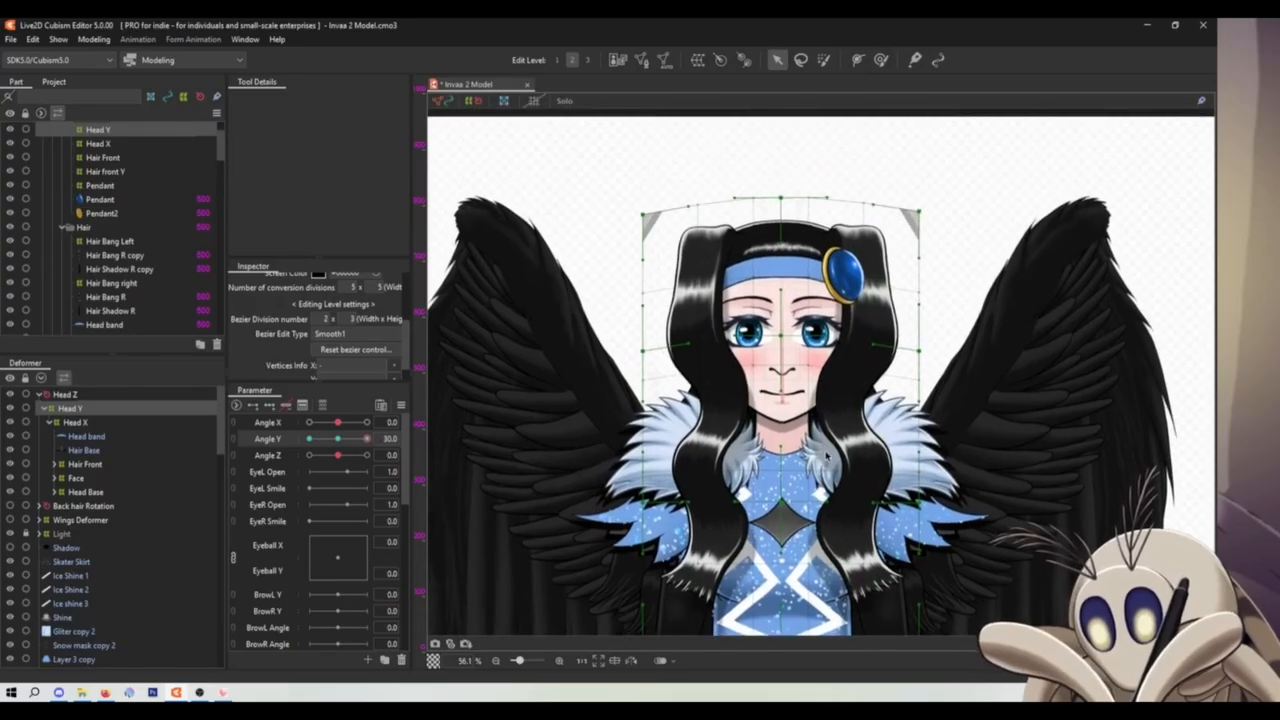
scroll(760, 461, "up", 4)
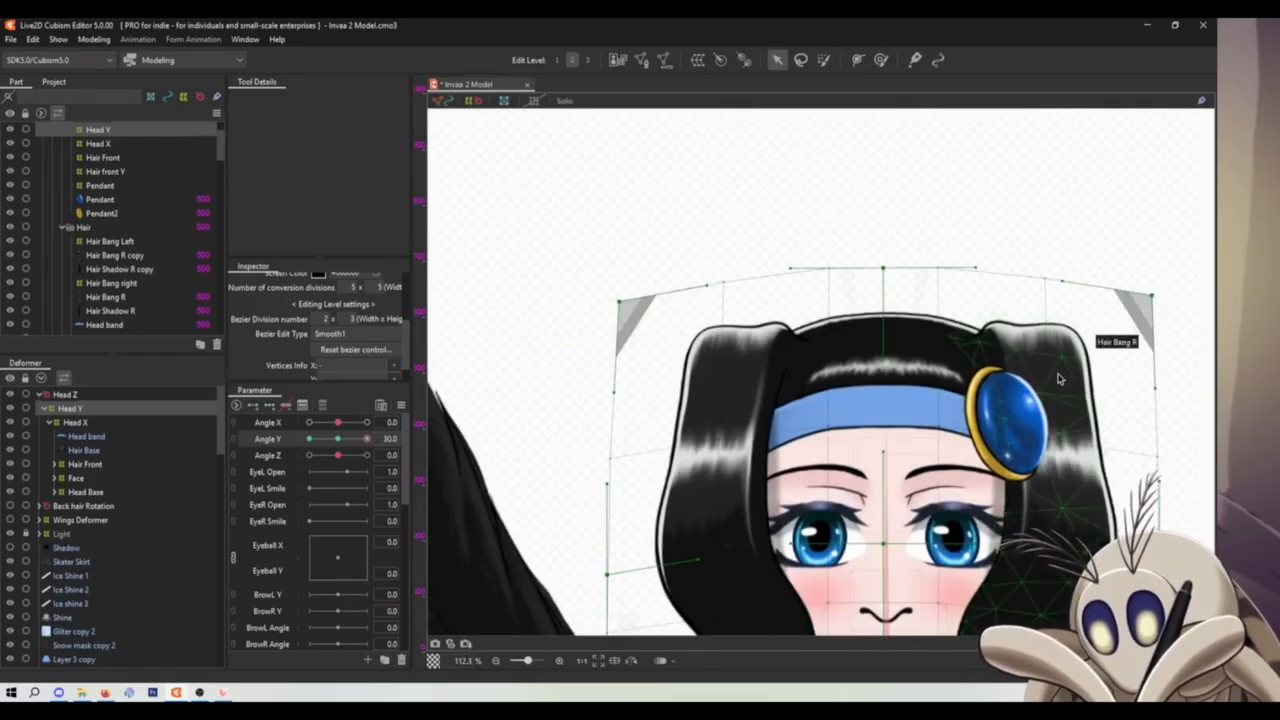
scroll(1150, 320, "down", 3)
left_click_drag(822, 183, 828, 346)
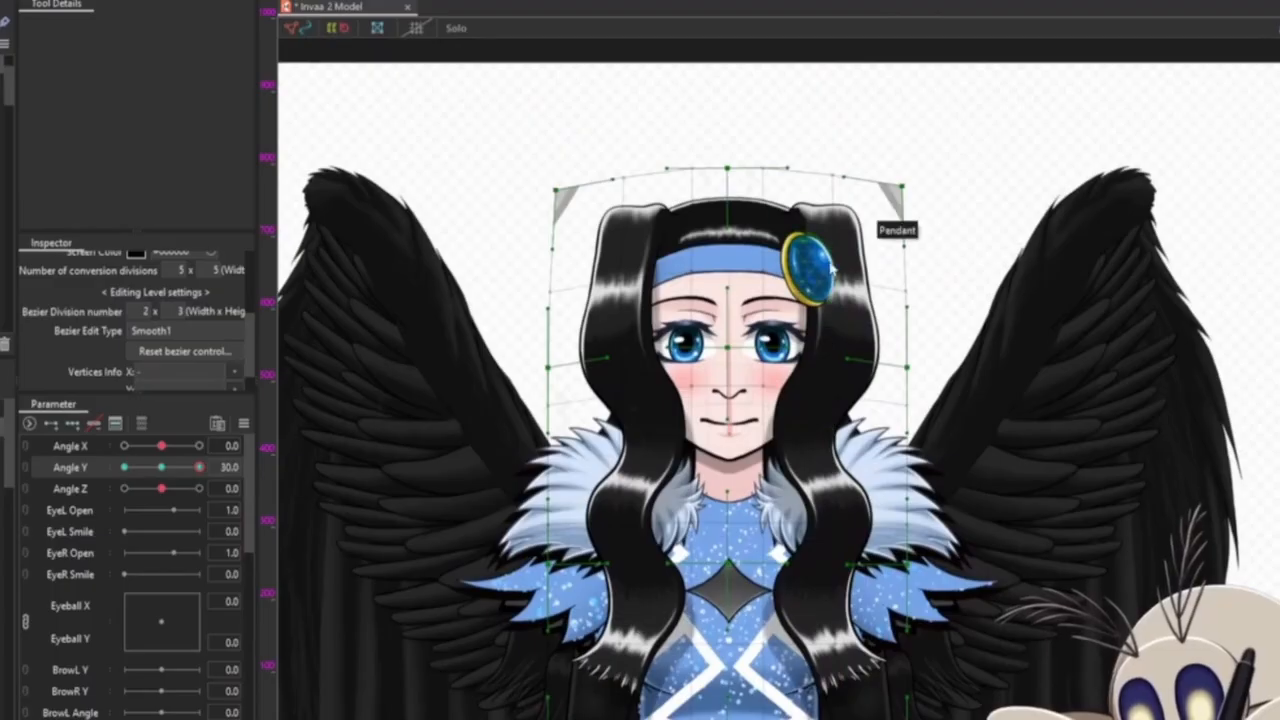
scroll(836, 250, "up", 2)
left_click_drag(197, 469, 247, 474)
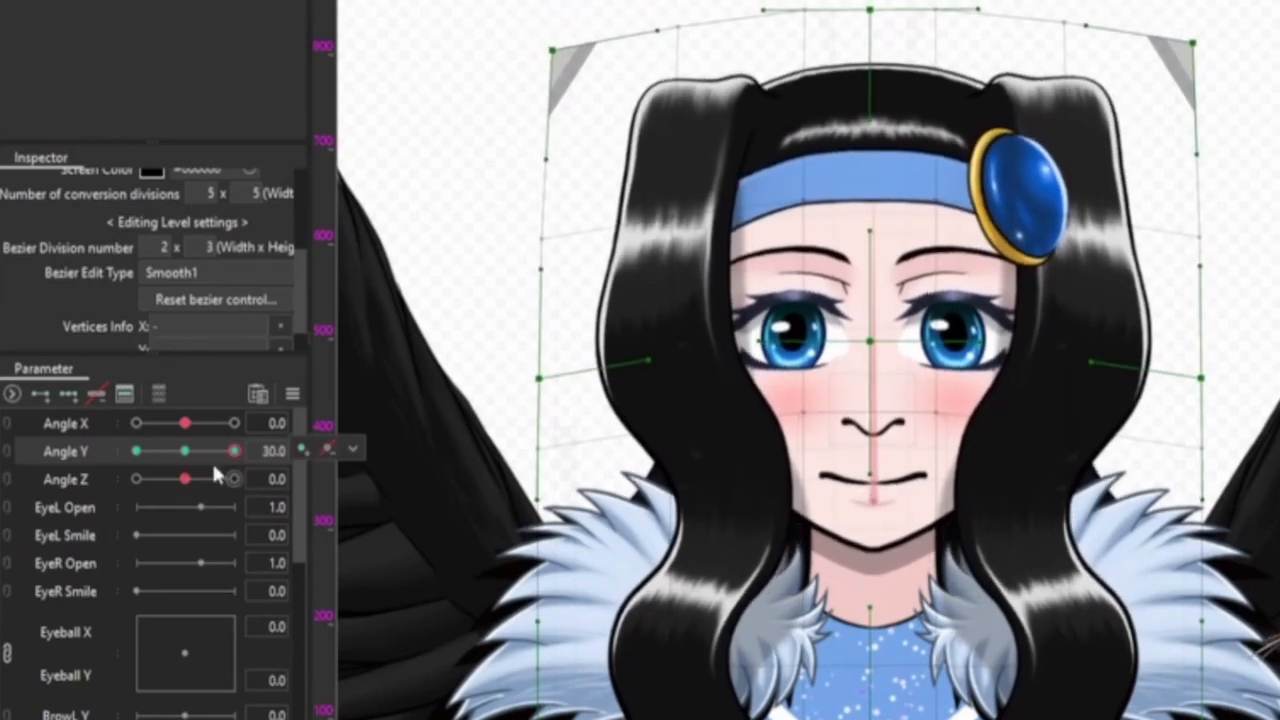
left_click(187, 455)
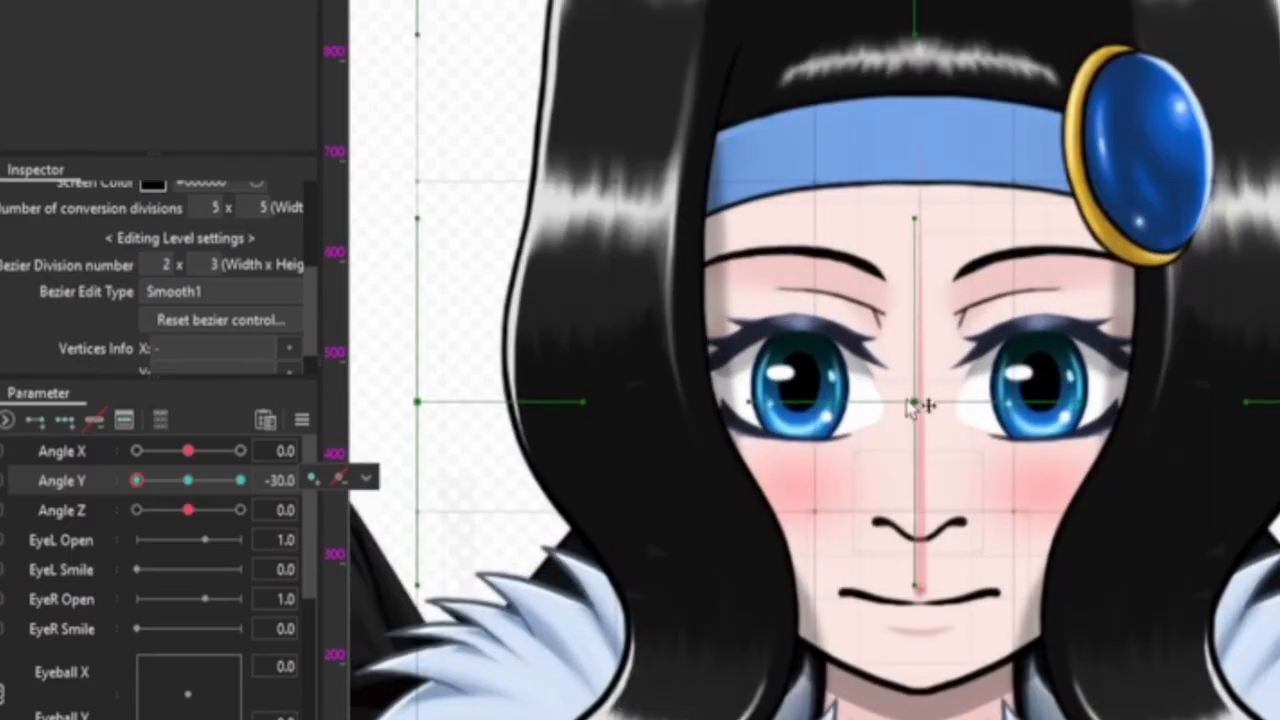
left_click_drag(912, 404, 918, 440)
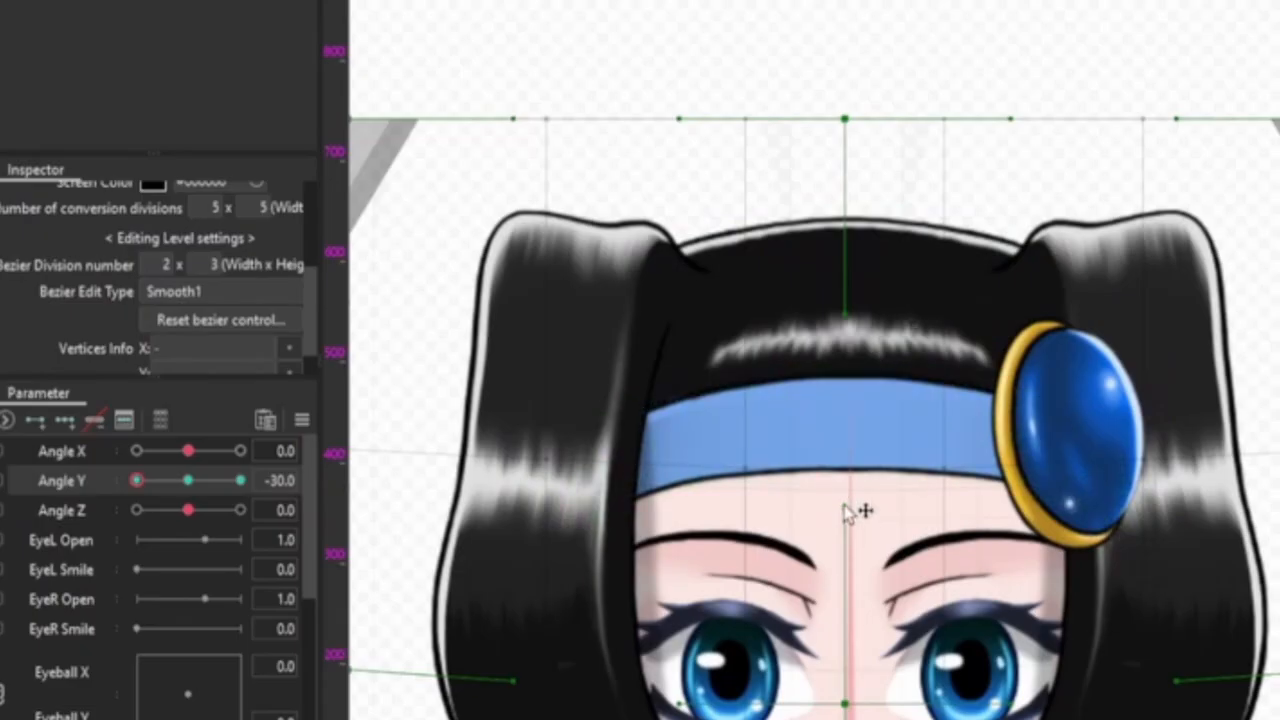
left_click_drag(845, 512, 845, 540)
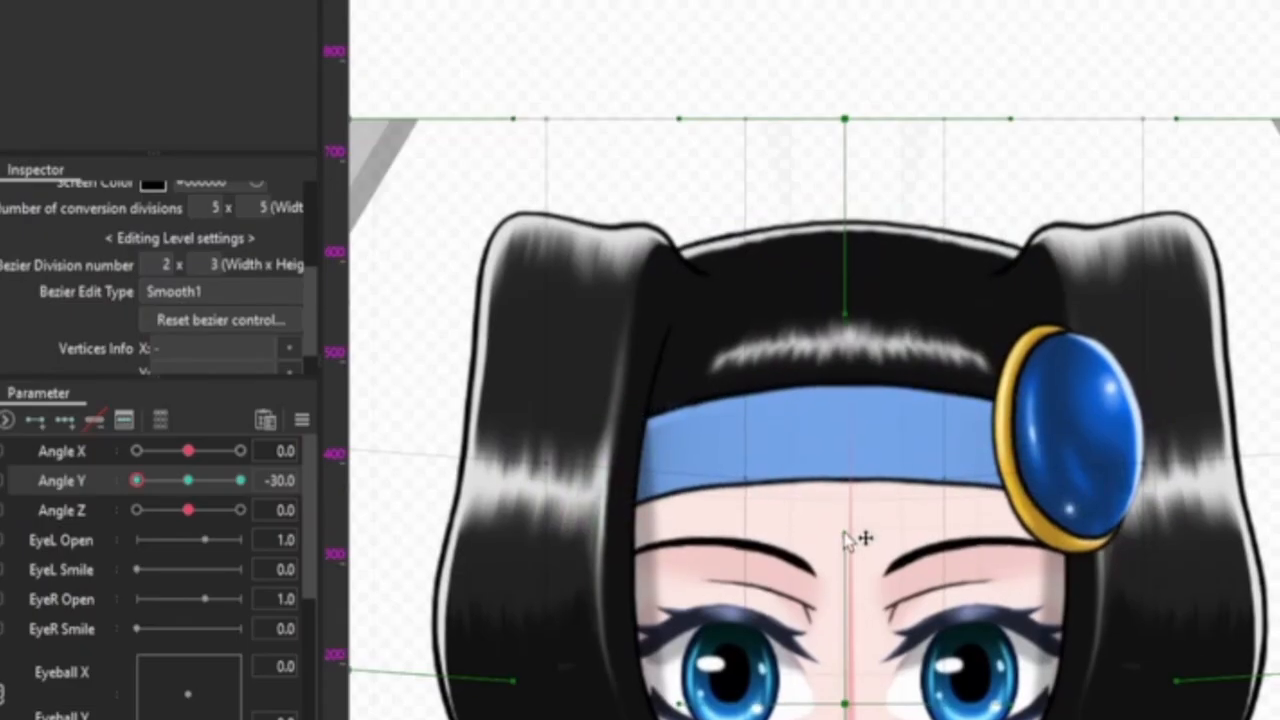
left_click_drag(355, 130, 529, 188)
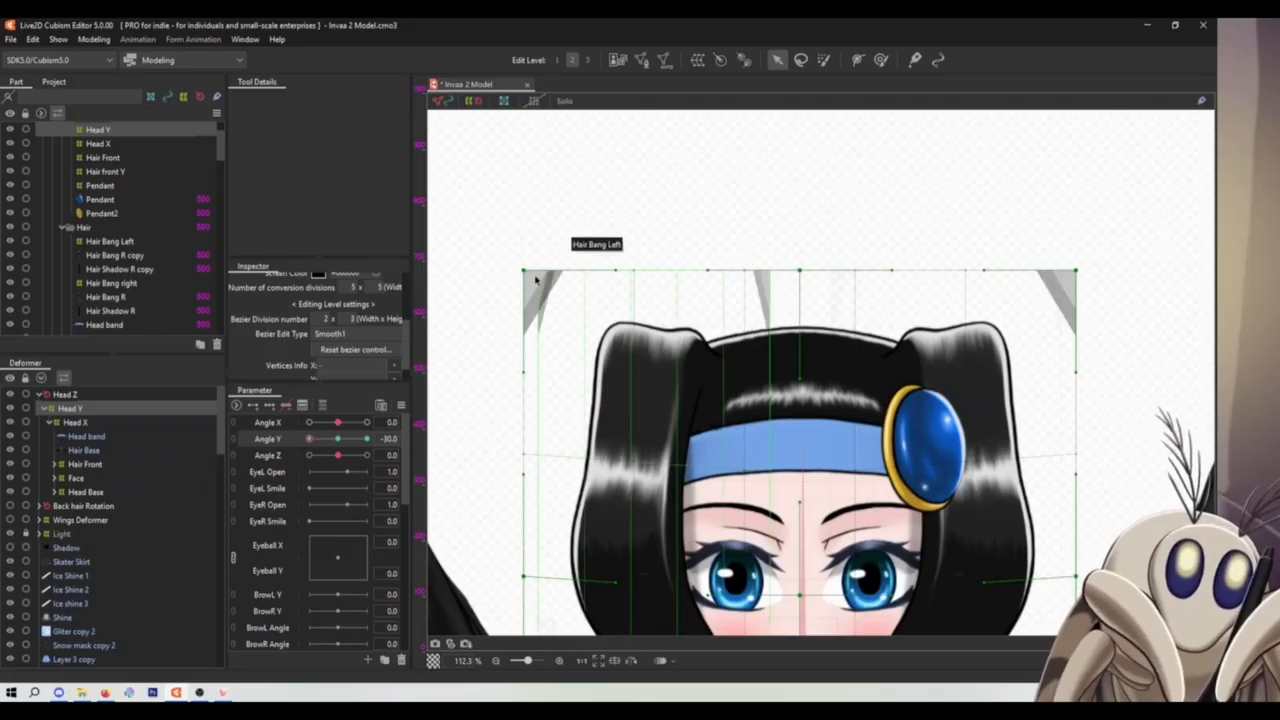
left_click_drag(535, 278, 516, 276)
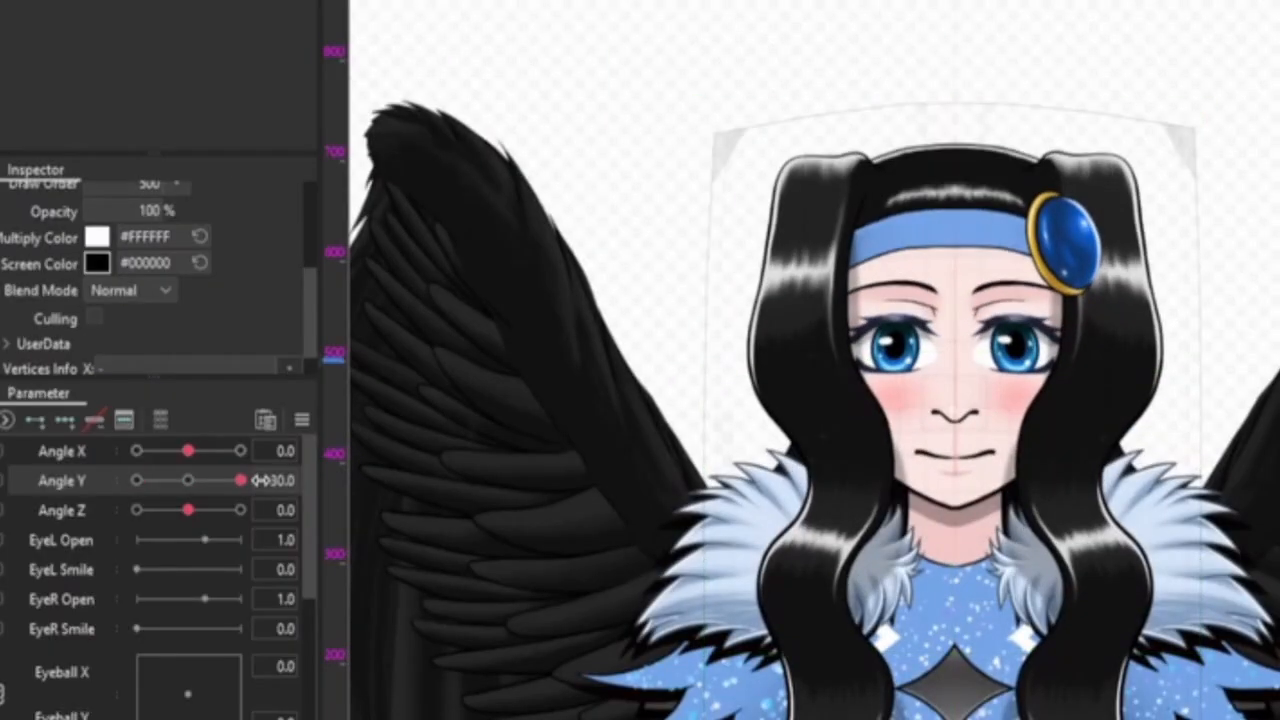
- Preview the up and down head movement between Angle Y 30 and -30 with the Head X deformer selected
left_click_drag(262, 480, 2, 487)
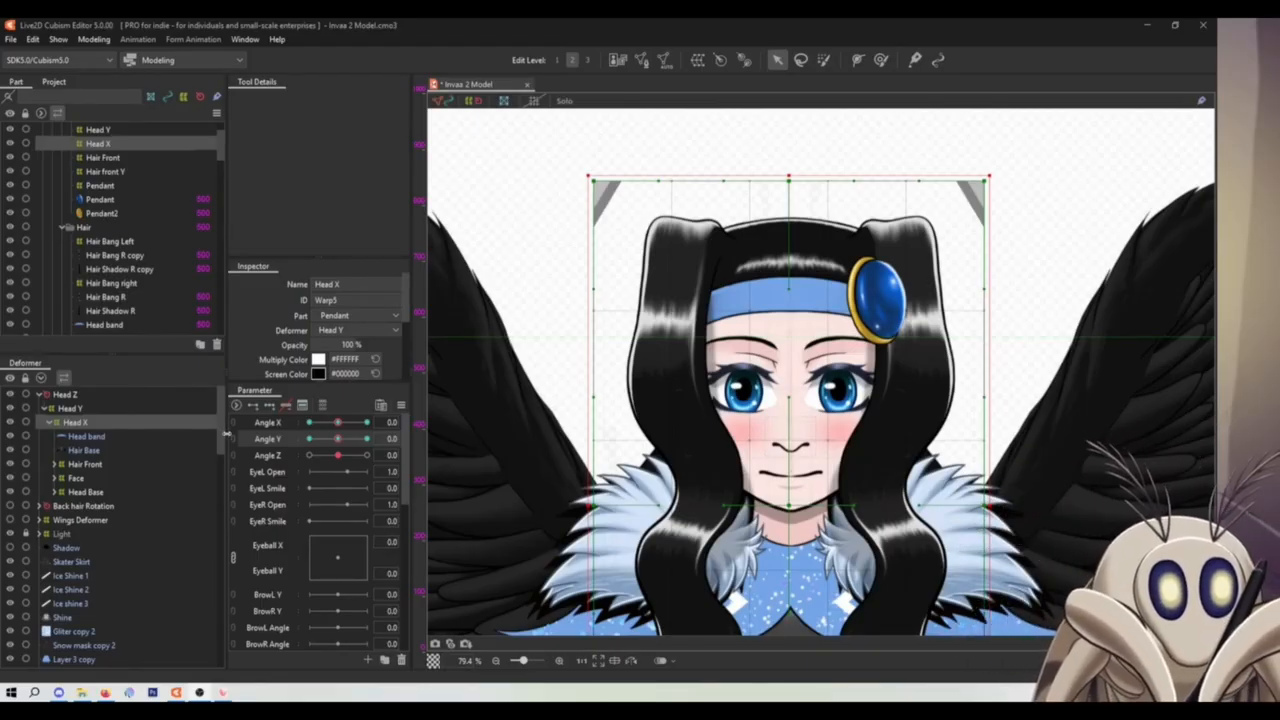
left_click(73, 408)
left_click(81, 424)
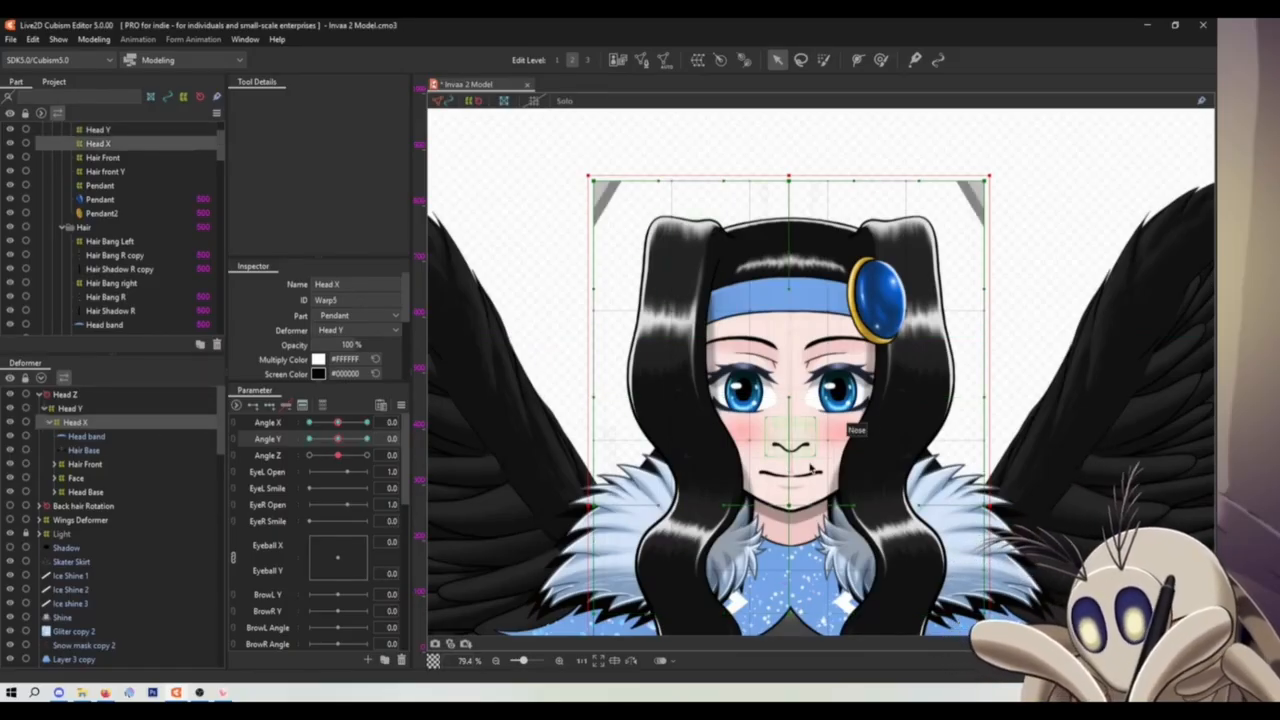
mouse_move(338, 422)
left_mouse_down()
mouse_move(396, 424)
mouse_move(240, 447)
mouse_move(338, 438)
left_mouse_up()
scroll(995, 598, "down", 3)
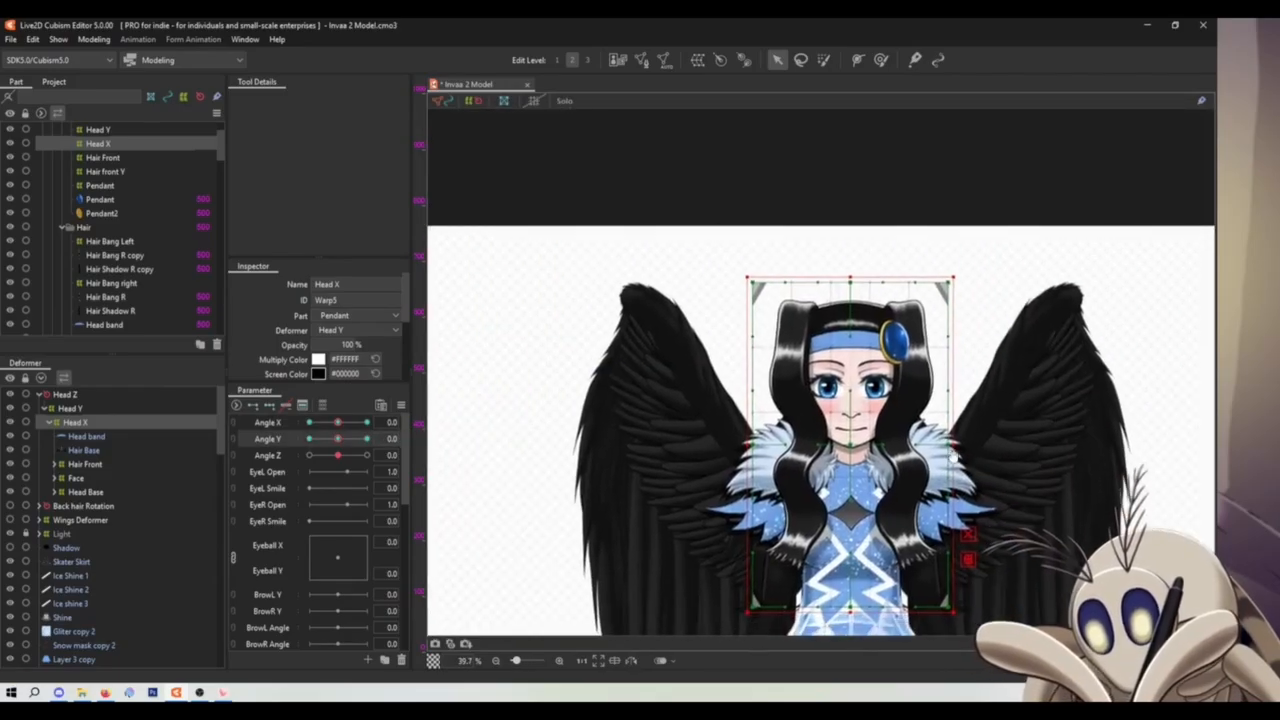
scroll(920, 421, "up", 3)
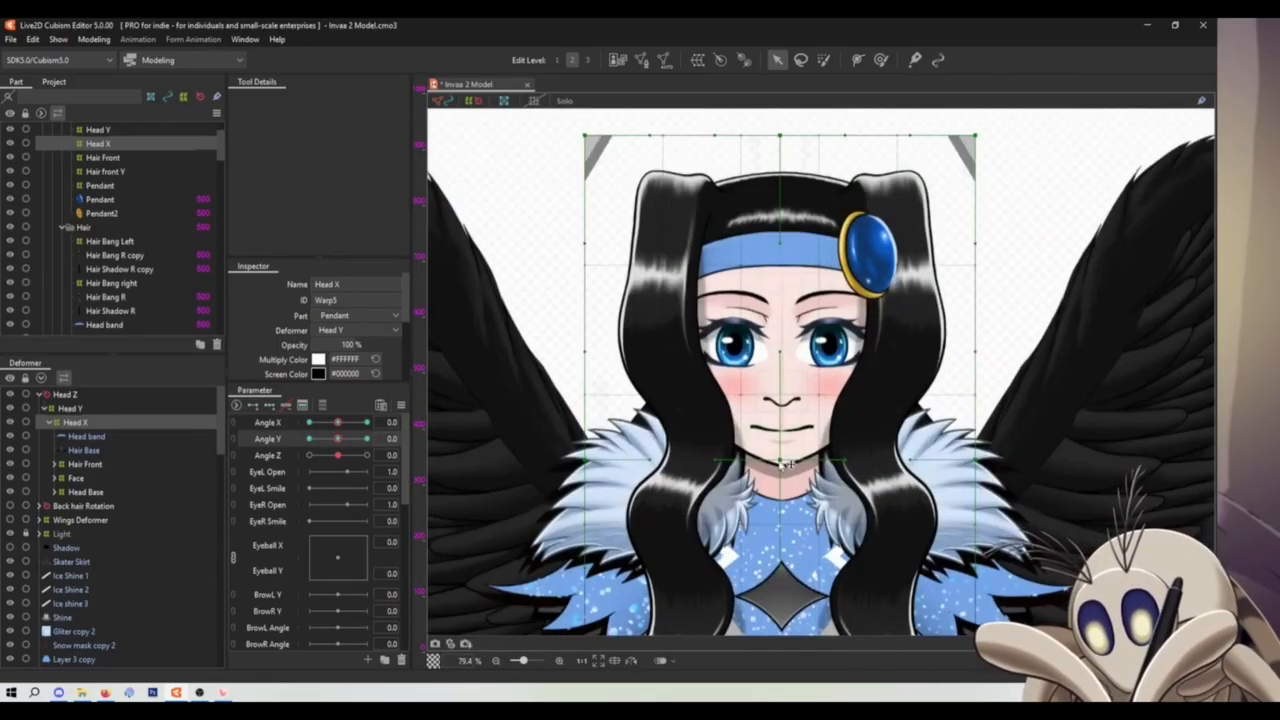
left_click_drag(338, 438, 390, 445)
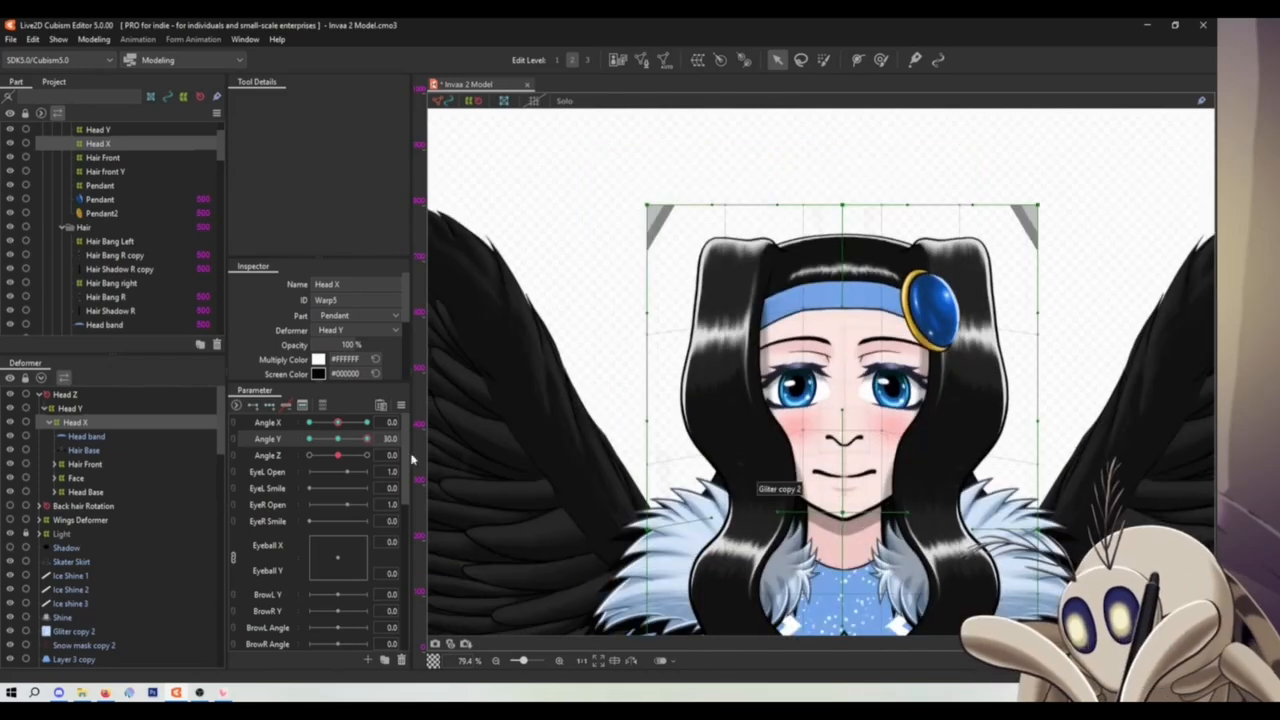
left_click_drag(367, 439, 220, 461)
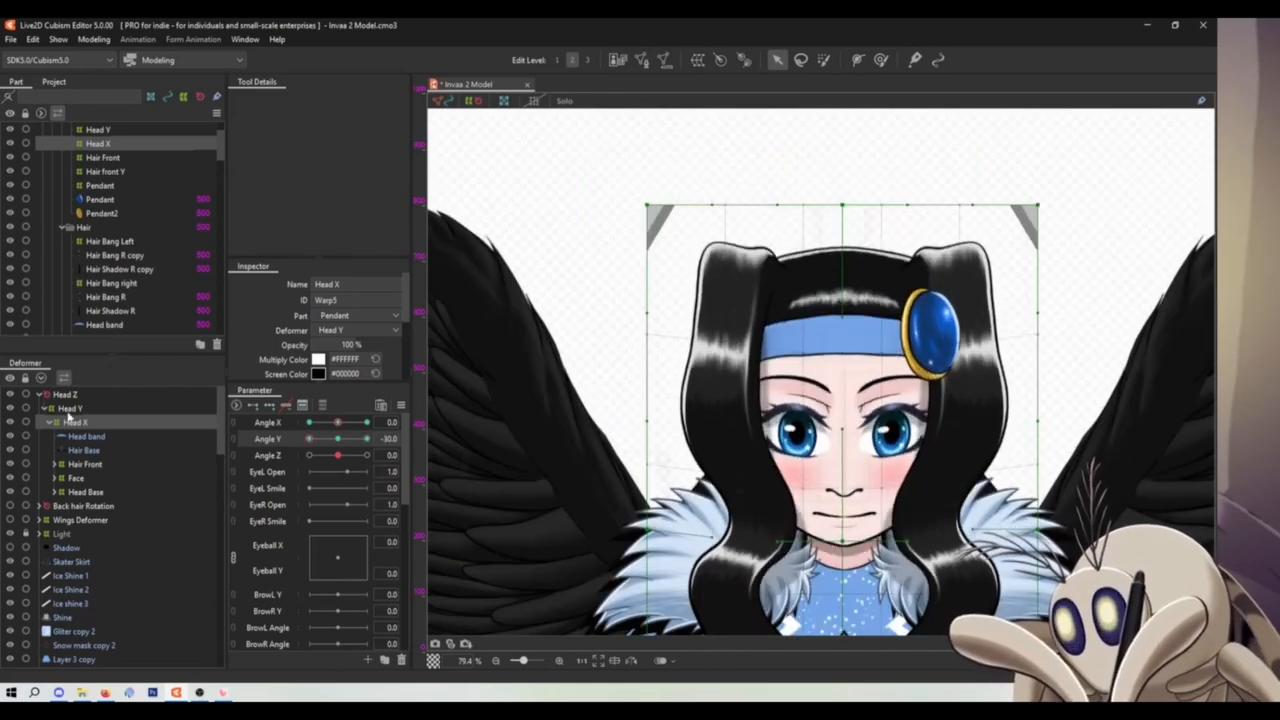
- Preview the Head X deformer at Angle X -30 and 30, and at Angle X 30 combined with Angle Y 30
left_click(339, 440)
left_click_drag(338, 423, 240, 427)
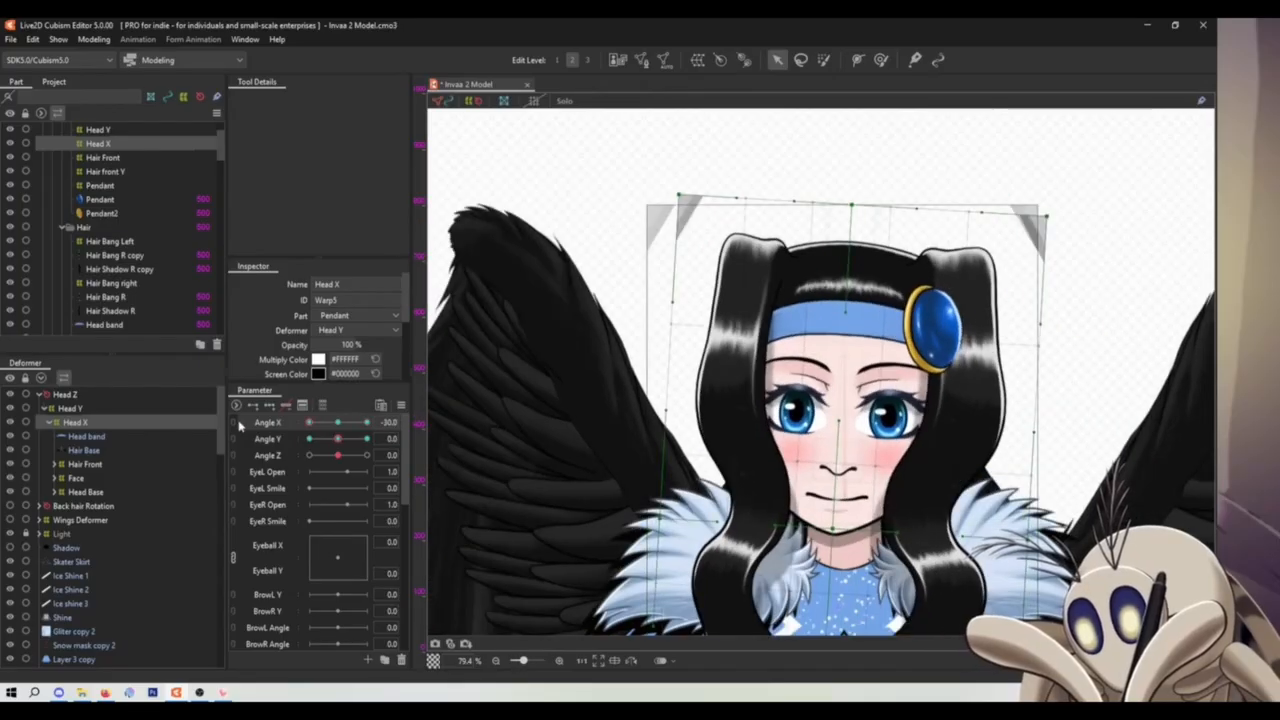
left_click(340, 425)
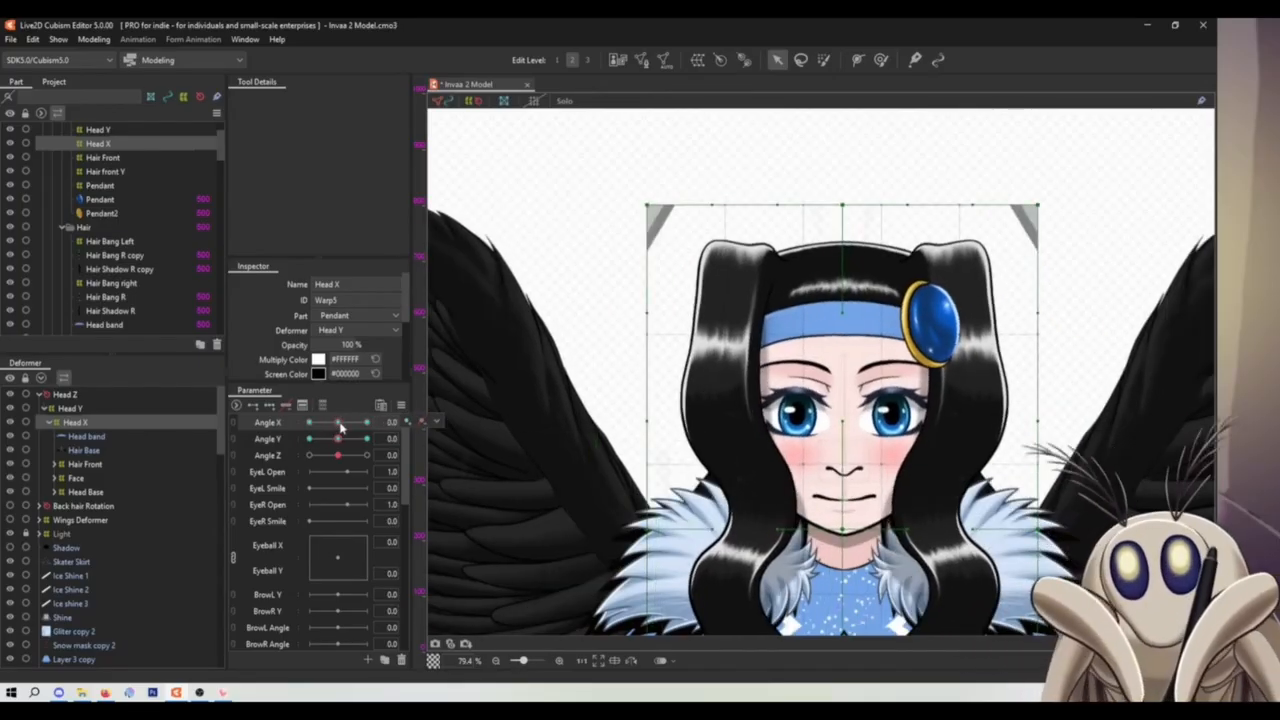
left_click_drag(341, 425, 393, 421)
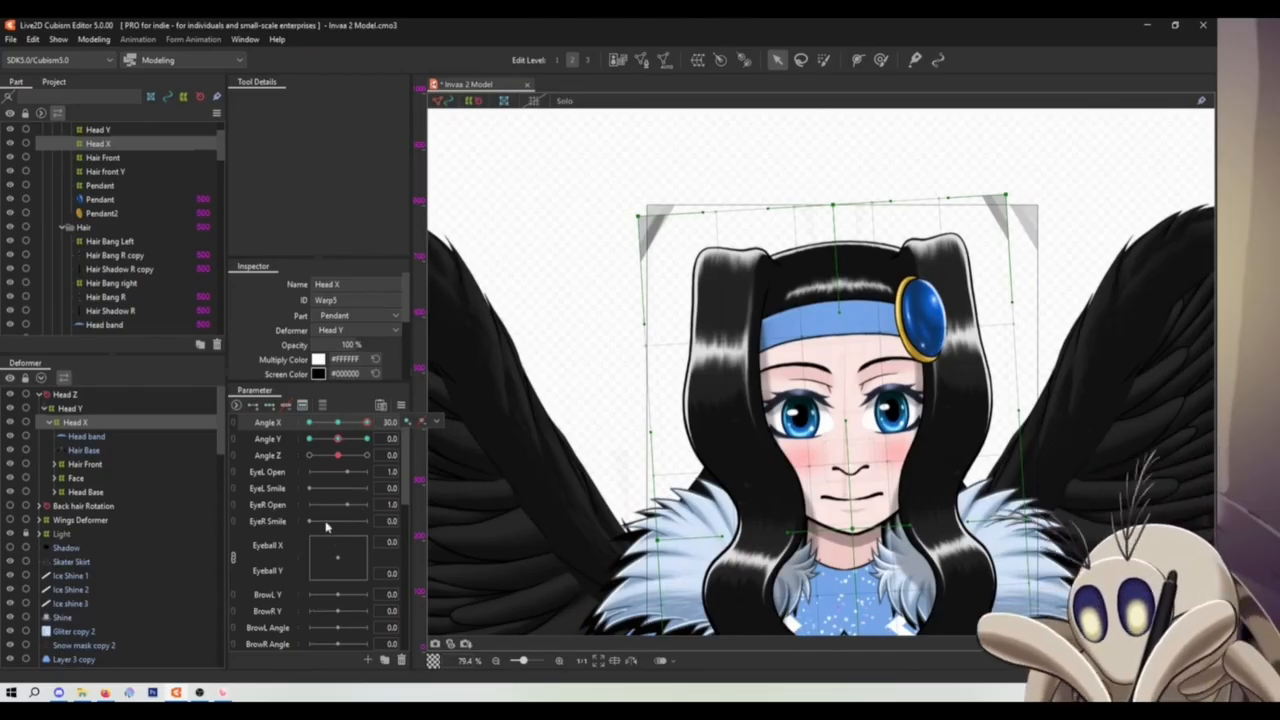
left_click_drag(338, 440, 398, 441)
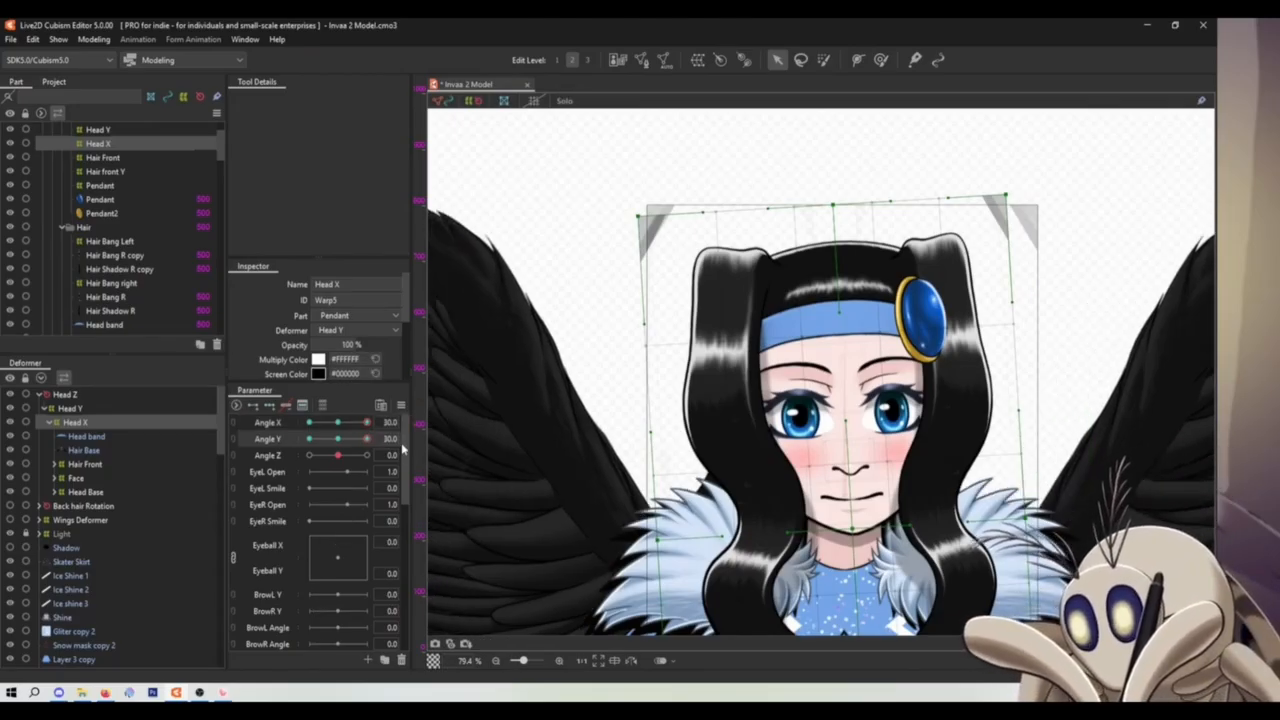
left_click(338, 440)
left_click(338, 424)
left_click_drag(338, 440, 395, 422)
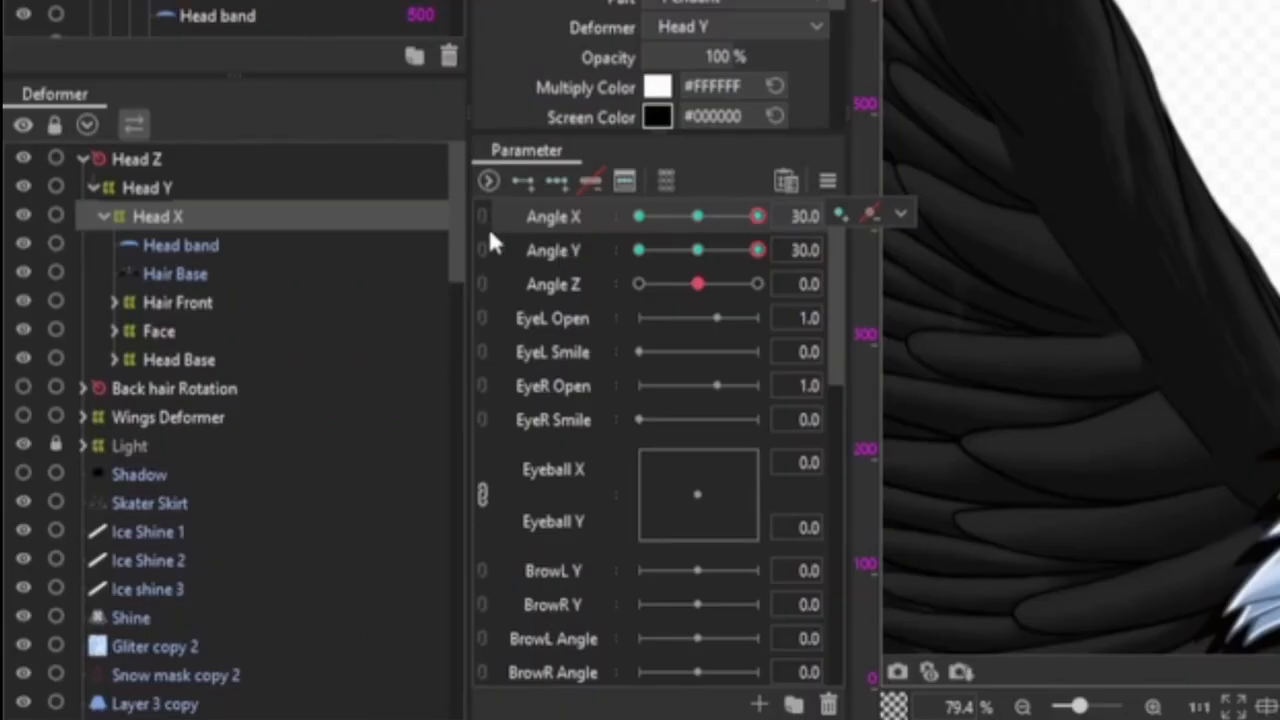
- Link the Angle X and Angle Y parameters into one combined grid and return both to 0
left_click(483, 215)
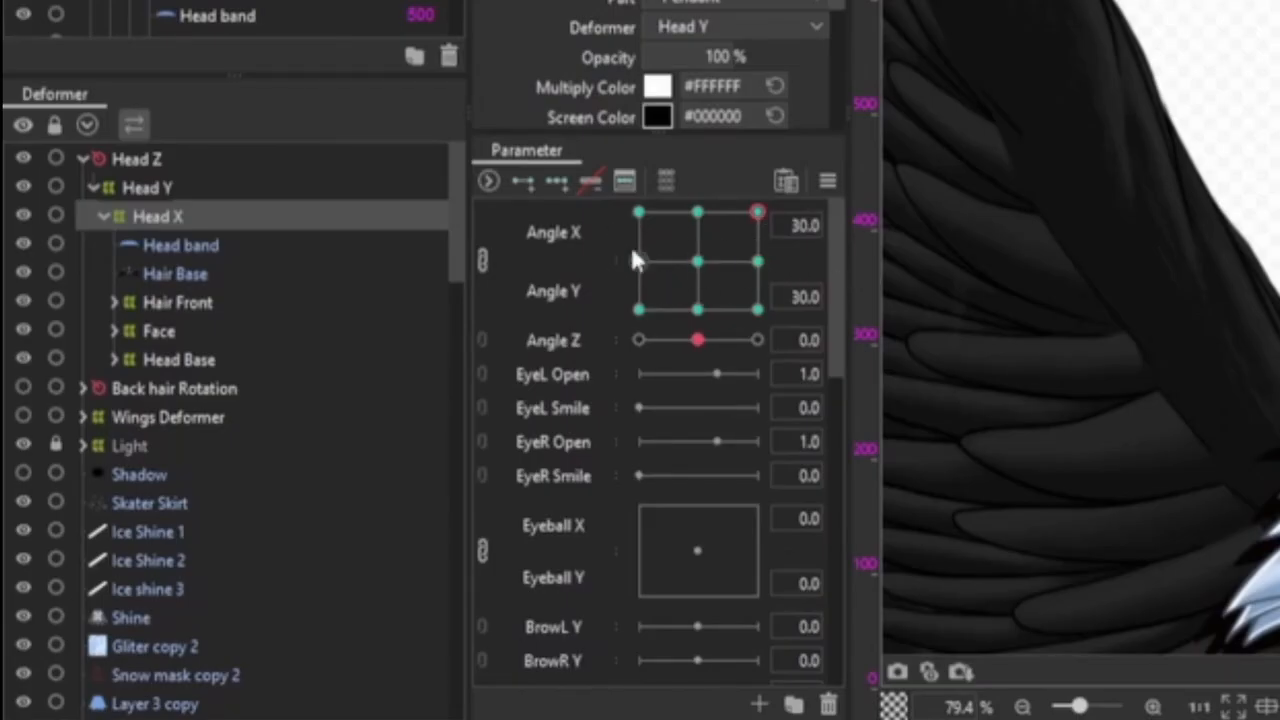
left_click(698, 213)
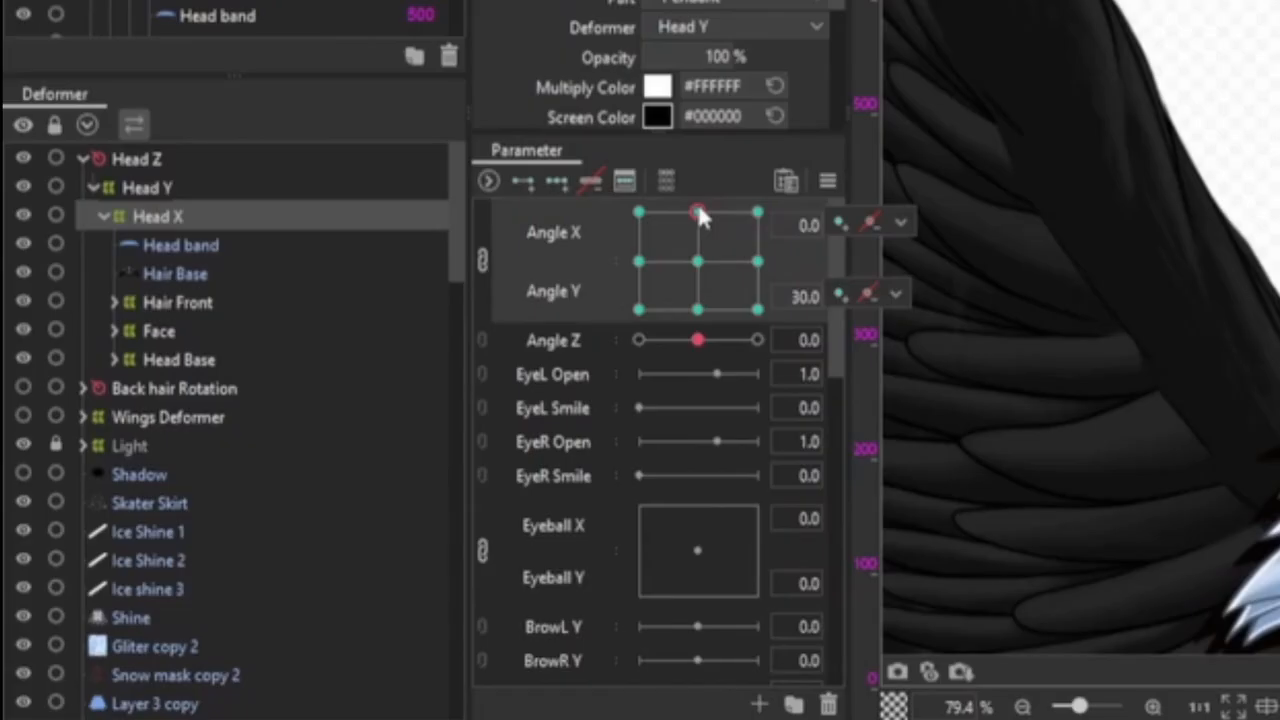
left_click(698, 262)
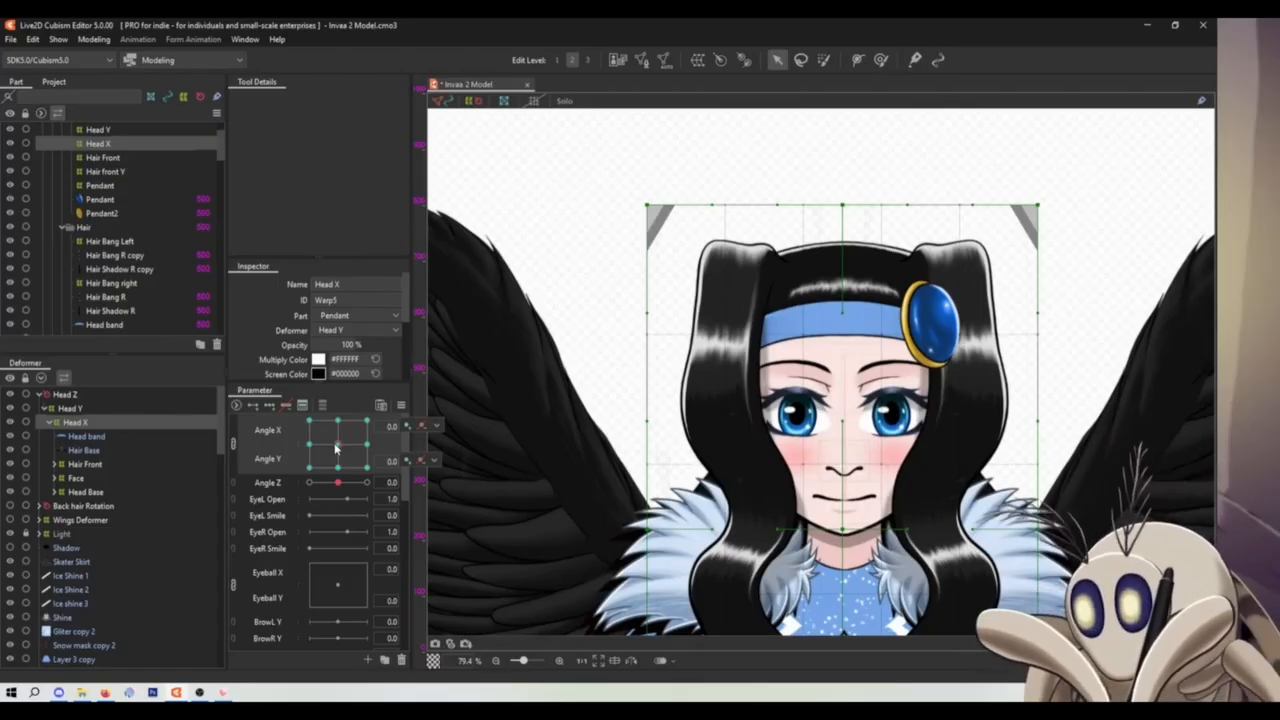
- Sweep the linked Angle X and Angle Y grid through its corners to examine the diagonal head turns
left_click_drag(336, 449, 292, 423)
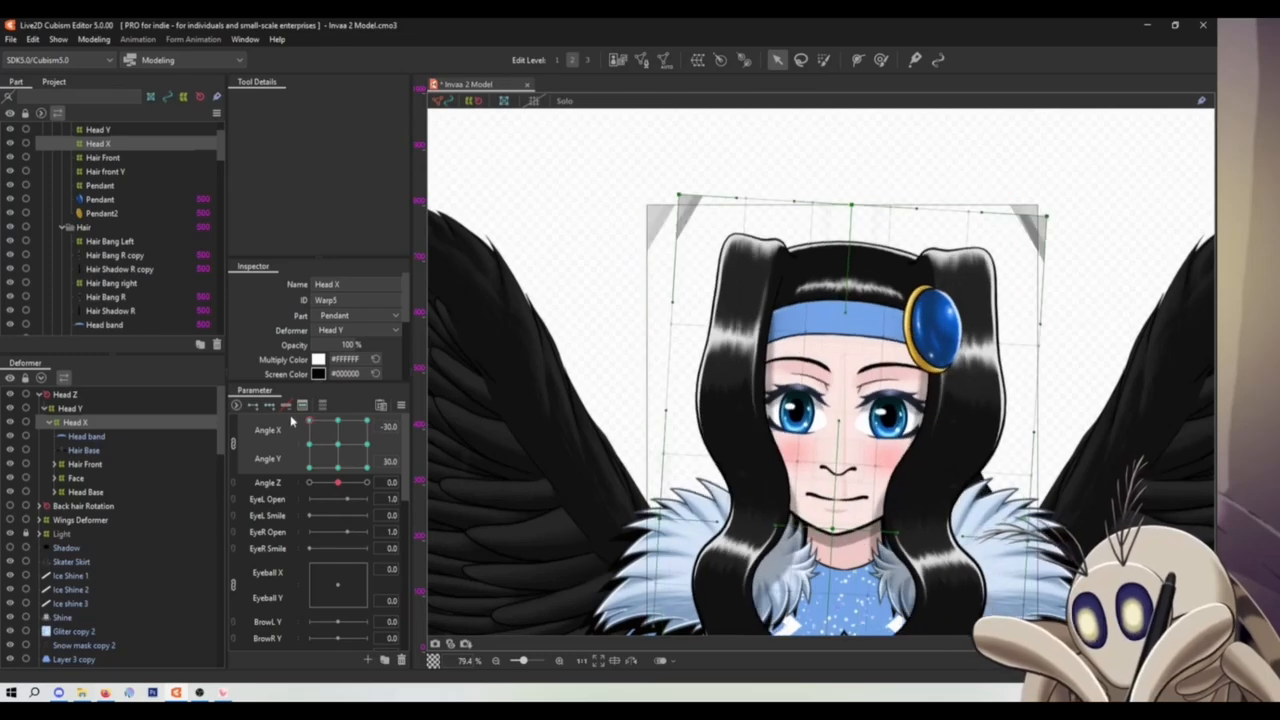
left_click_drag(283, 488, 293, 398)
left_click_drag(287, 503, 388, 426)
- Undo the last two shape adjustments of the Head Y deformer at Angle Y -30
left_click(340, 446)
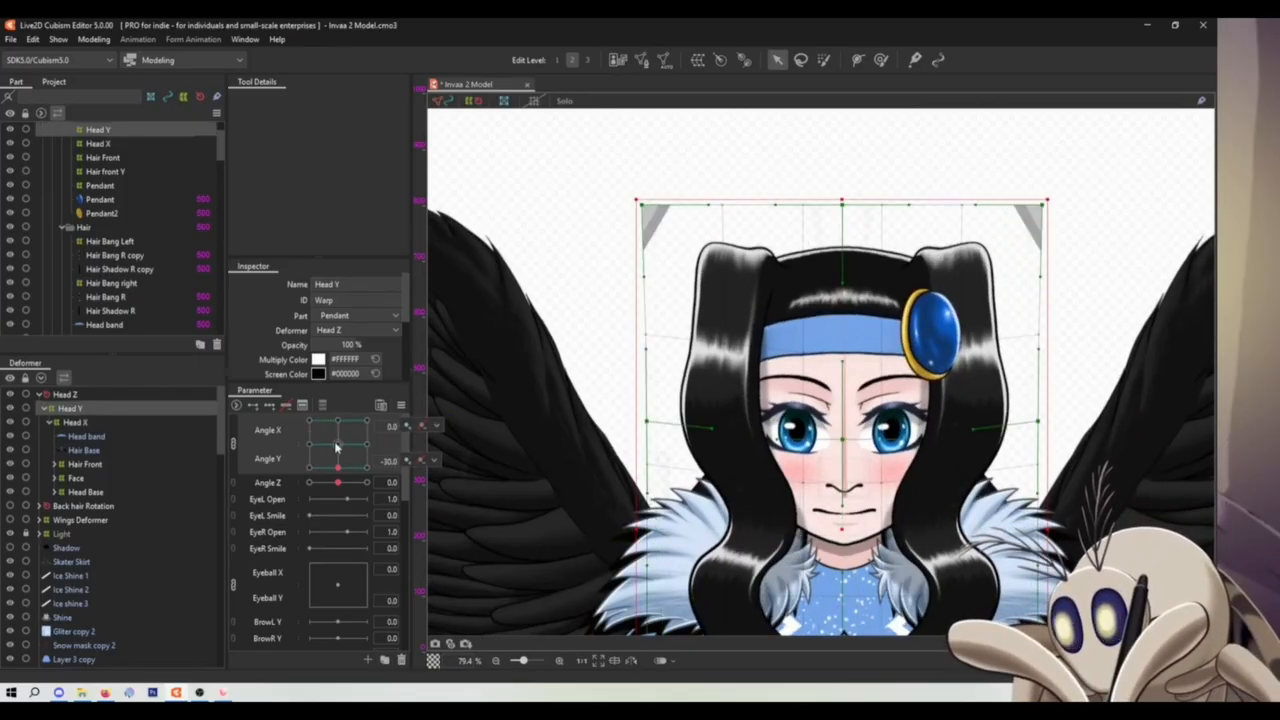
key("ctrl+z")
key("ctrl+z")
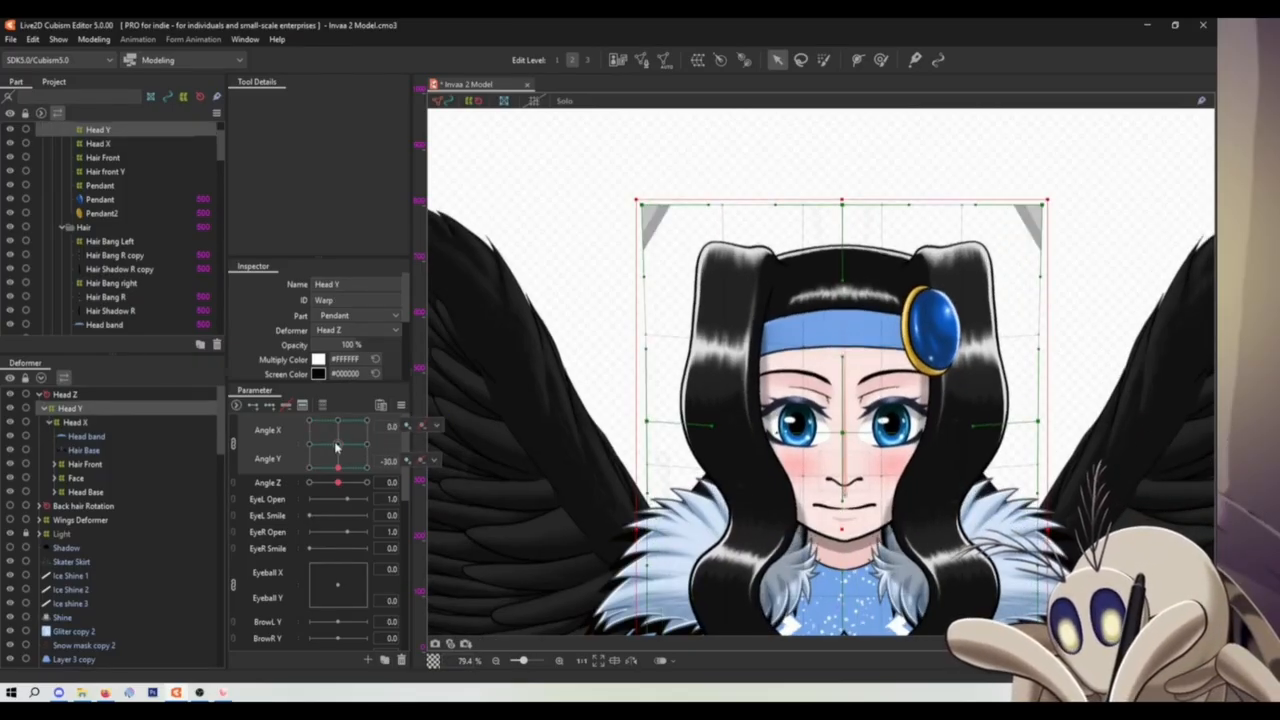
- Unlink Angle X and Angle Y, inspect the keys on Head Y and Head X, and preview Angle X at -30 before returning it to 0
left_click(232, 447)
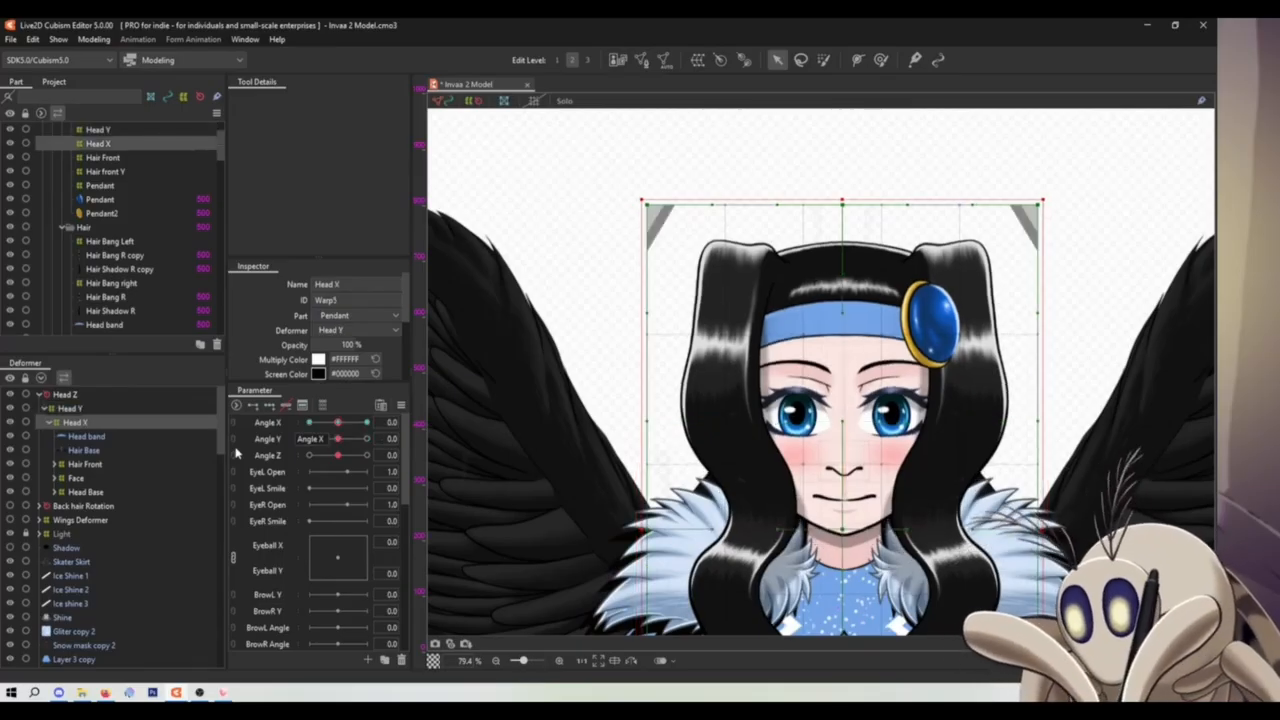
left_click(68, 410)
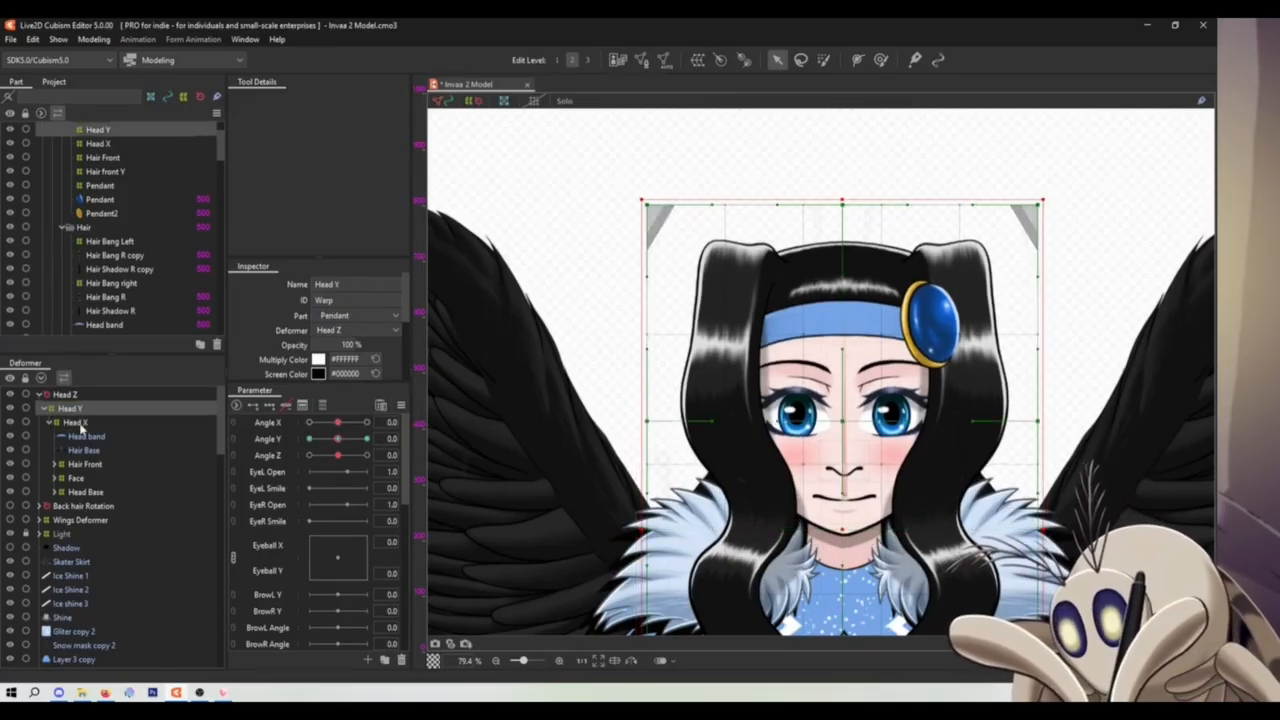
left_click(78, 424)
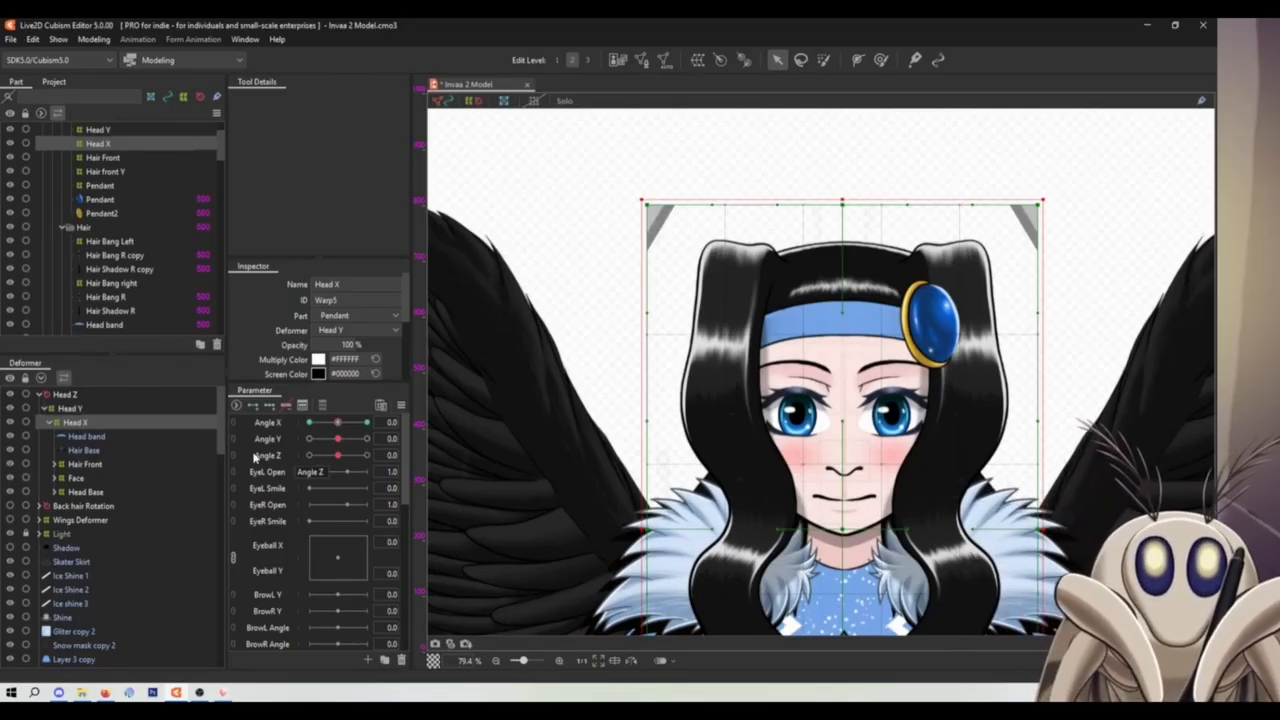
left_click_drag(337, 422, 303, 426)
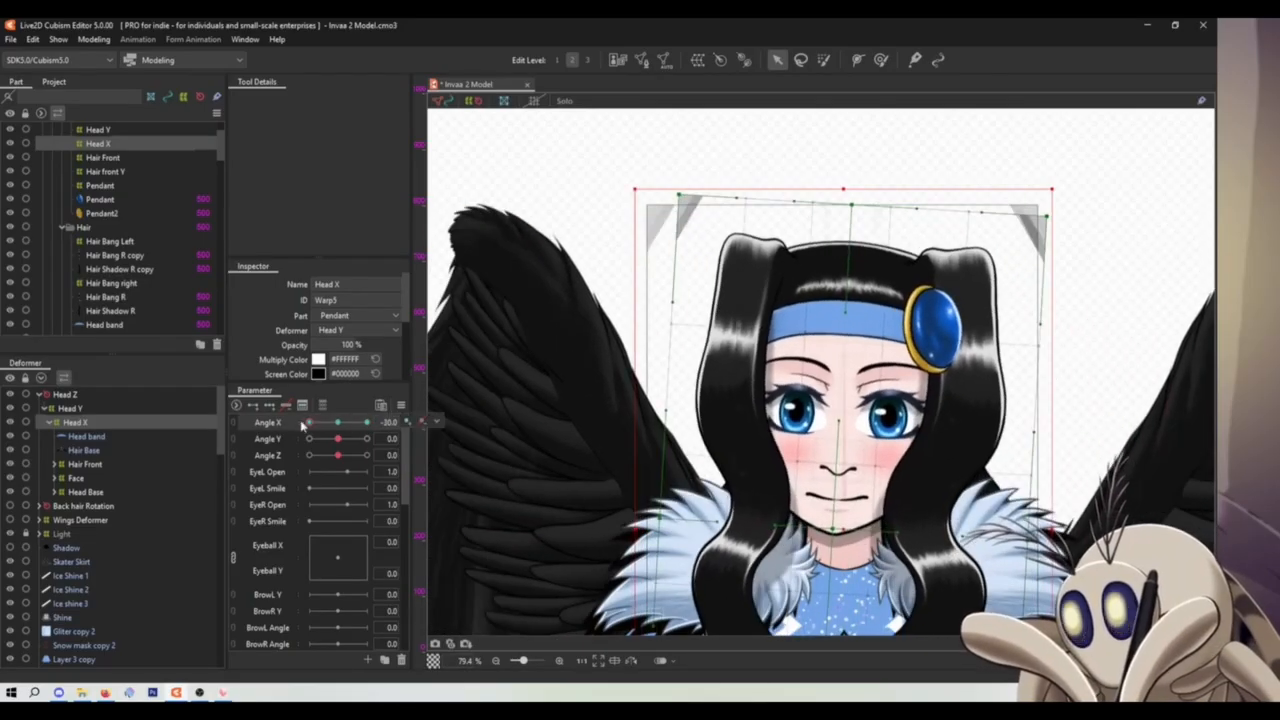
left_click(342, 422)
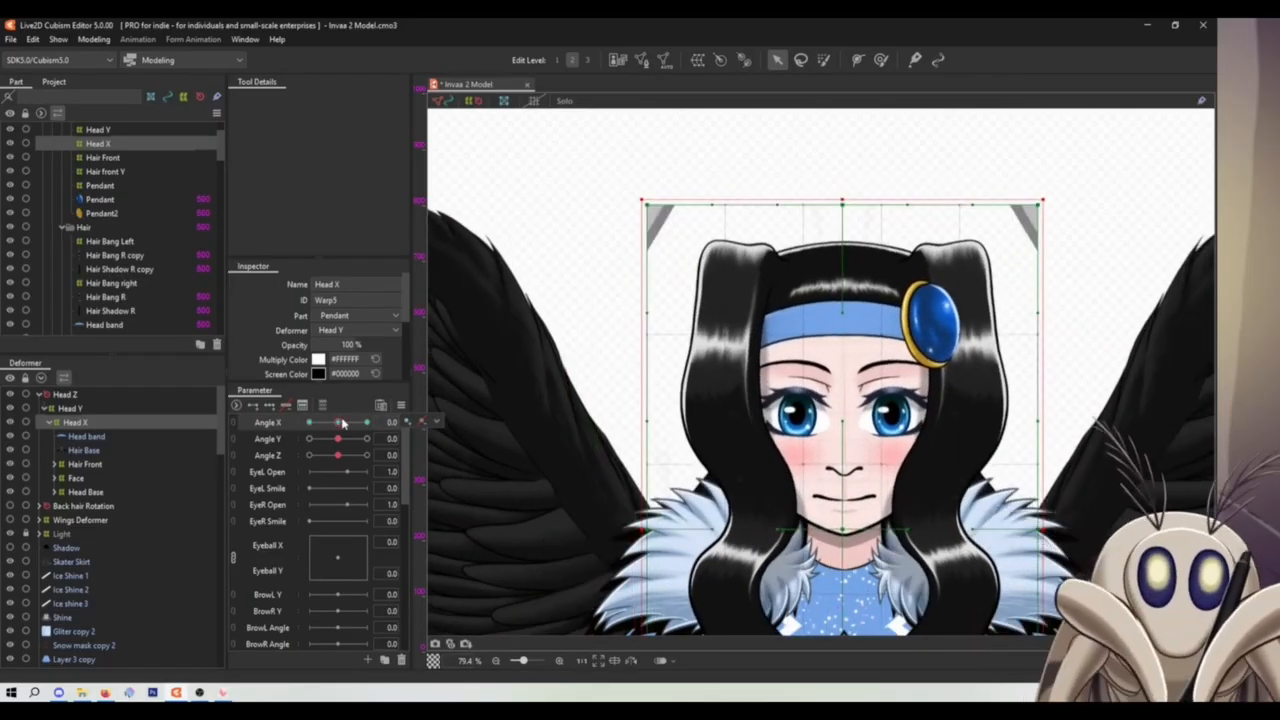
- Relink Angle X and Angle Y and preview the head with both at 30, checking the combined grid on Head Y and Head X
left_click(236, 423)
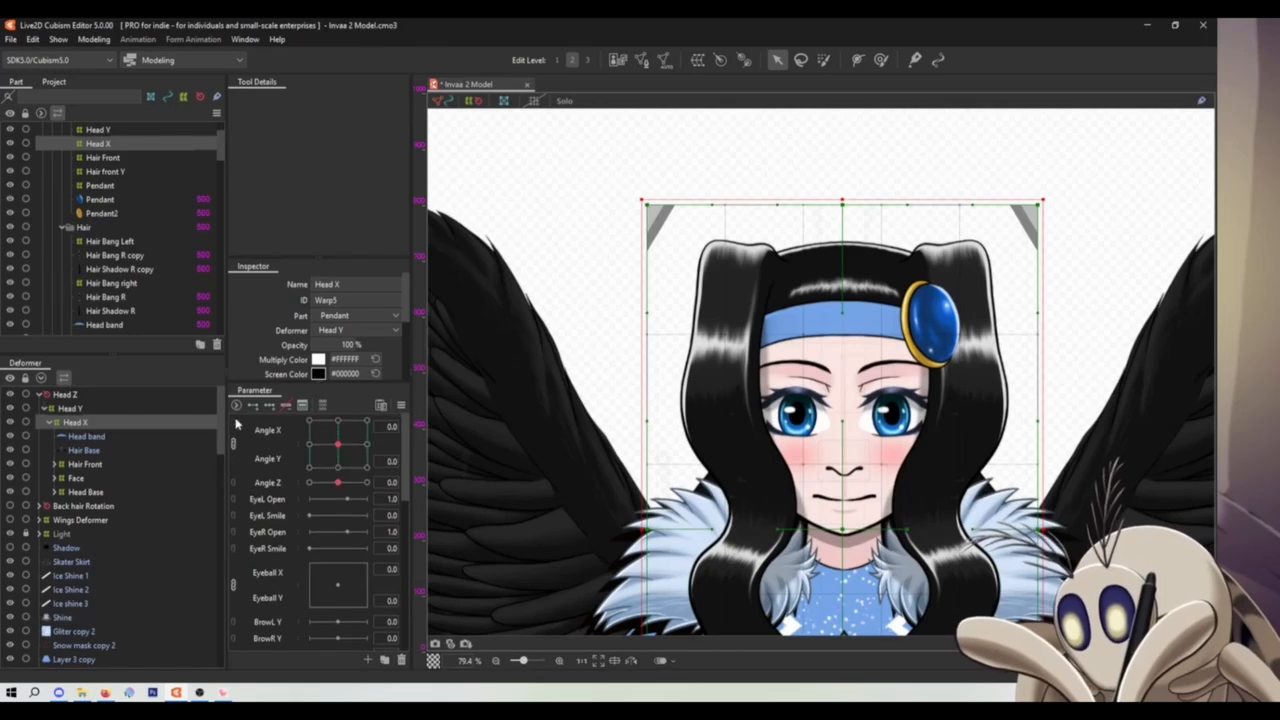
left_click_drag(340, 448, 368, 421)
left_click(340, 444)
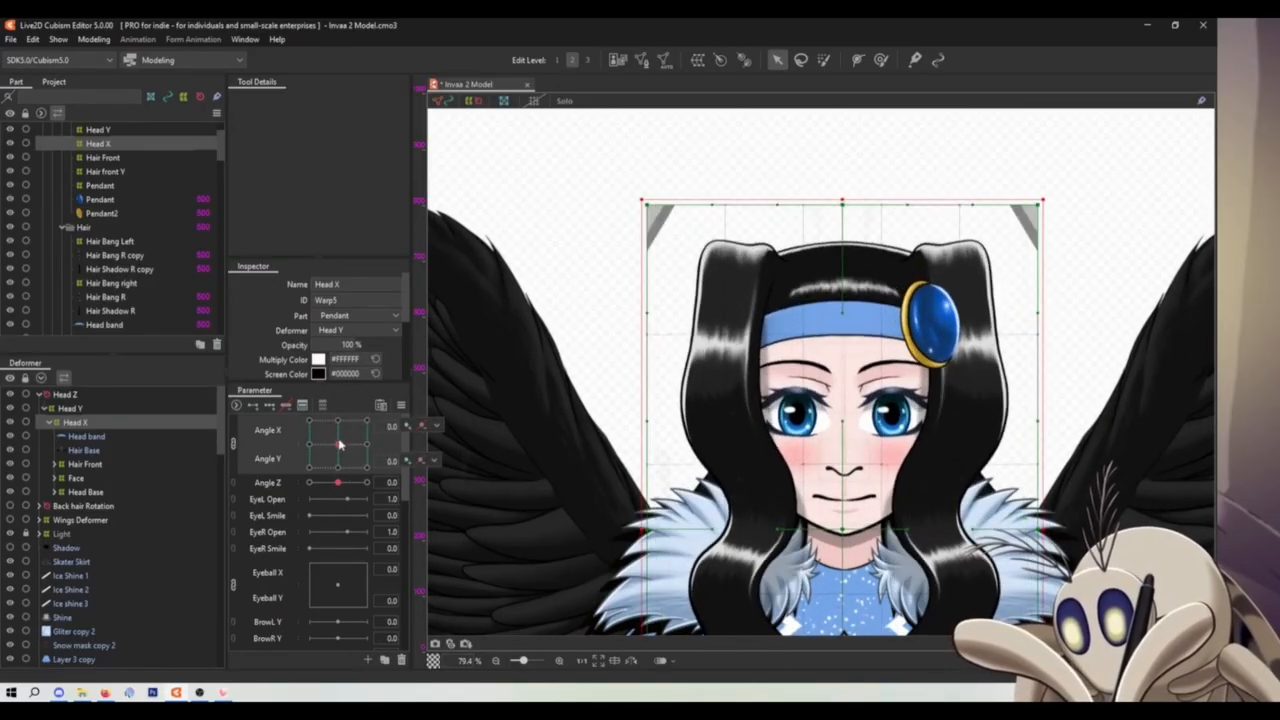
left_click(69, 409)
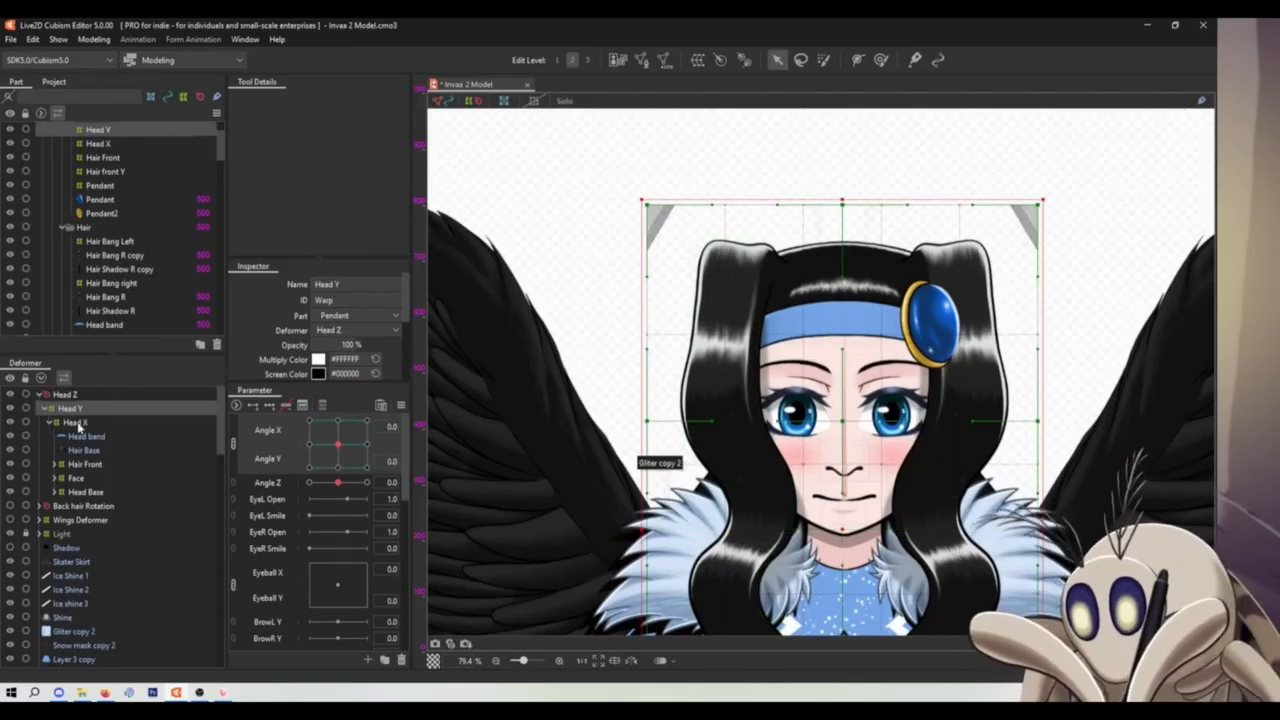
left_click(70, 423)
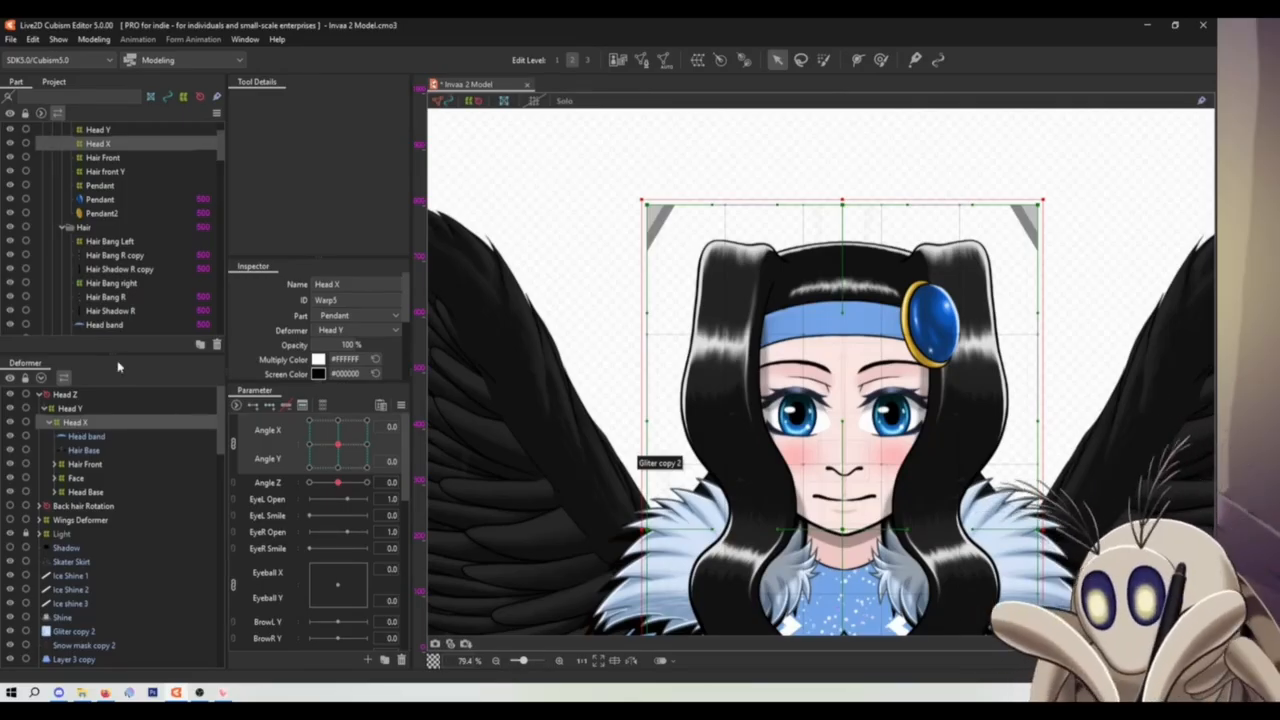
left_click_drag(338, 449, 369, 420)
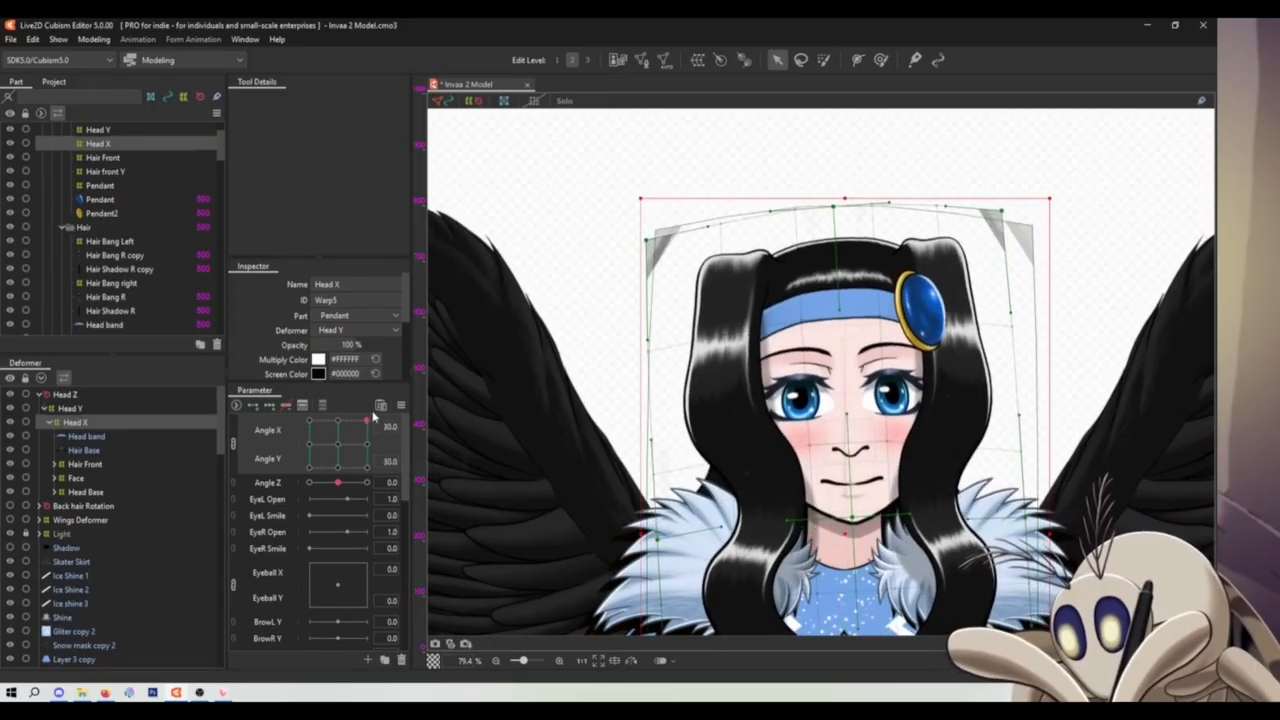
- Compare the Head Y and Head X warp deformers with Angle X and Angle Y at 0
left_click(70, 409)
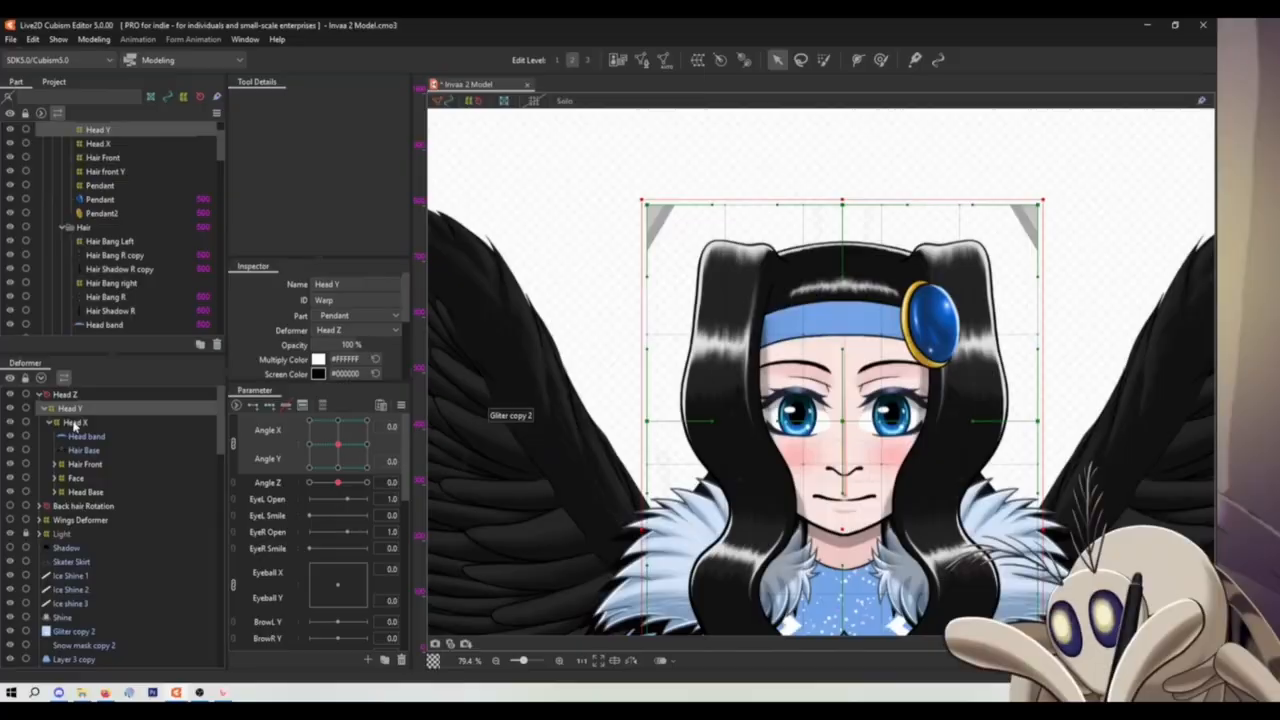
left_click(77, 423)
left_click(79, 409)
left_click(83, 422)
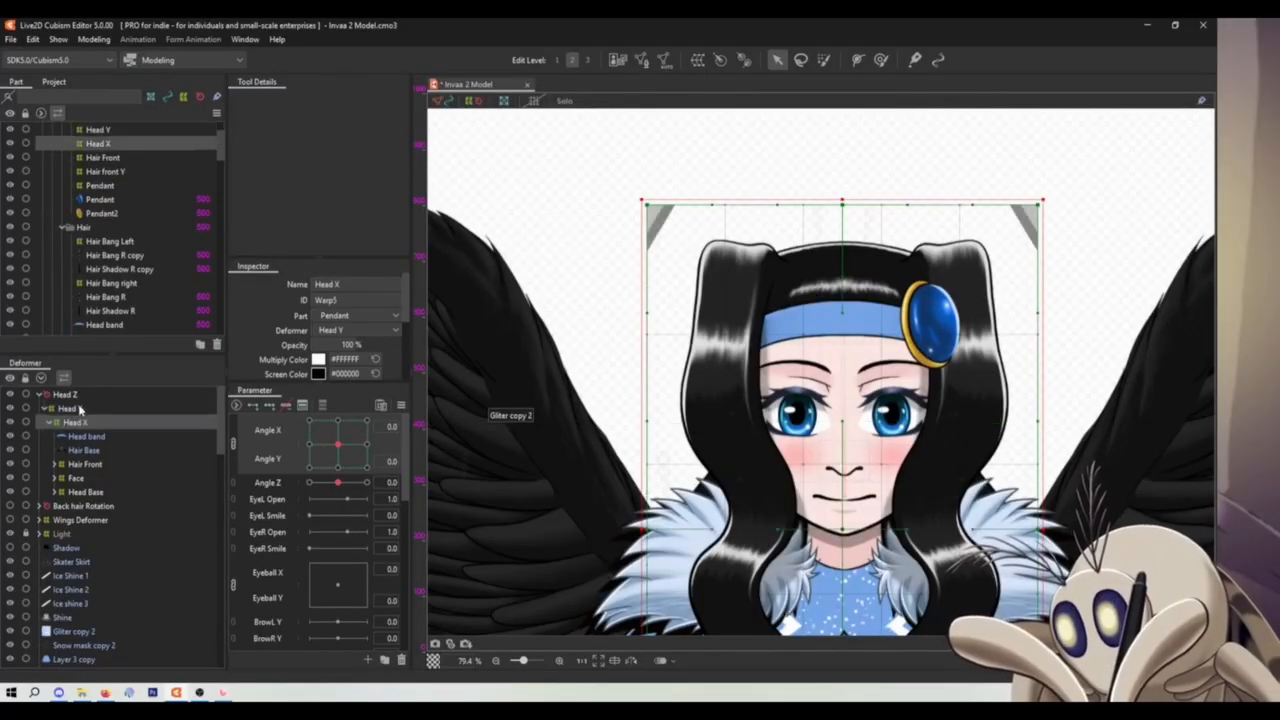
left_click(81, 409)
left_click(87, 421)
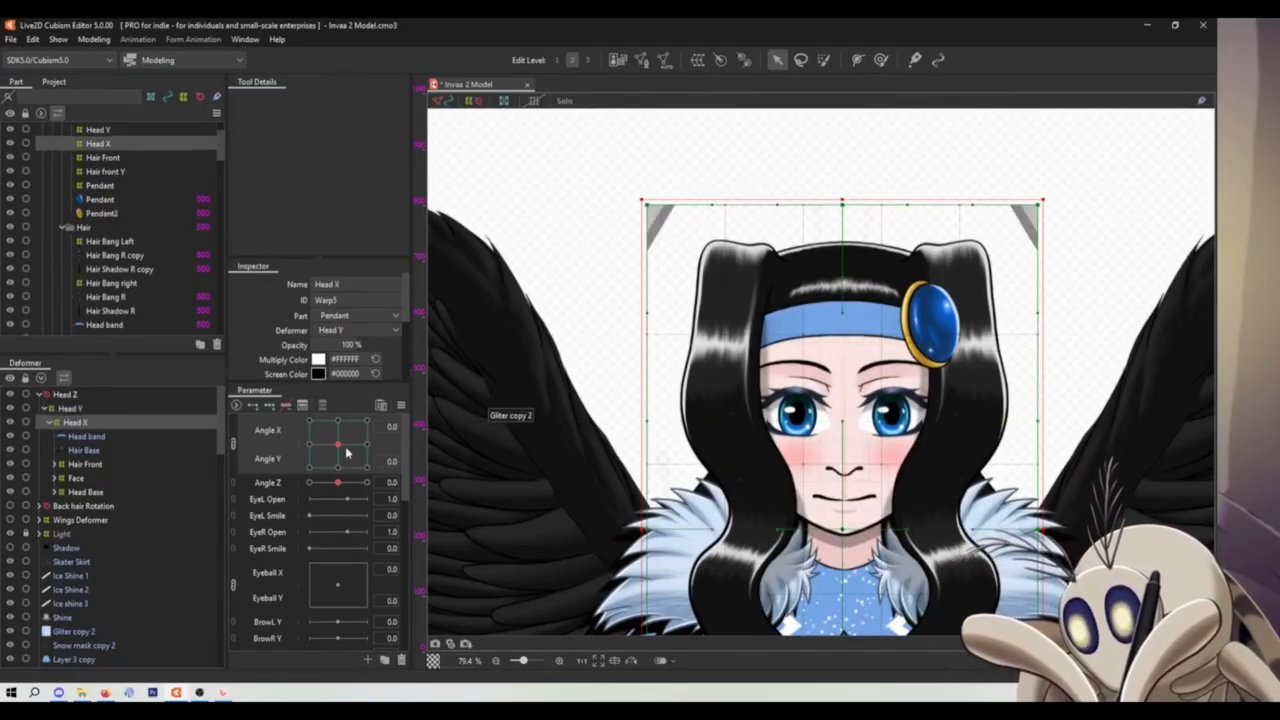
- Try pulling the upper-right corner of the Head X deformer inward in the combined Angle X and Angle Y turn, and undo it
left_click_drag(342, 452, 390, 338)
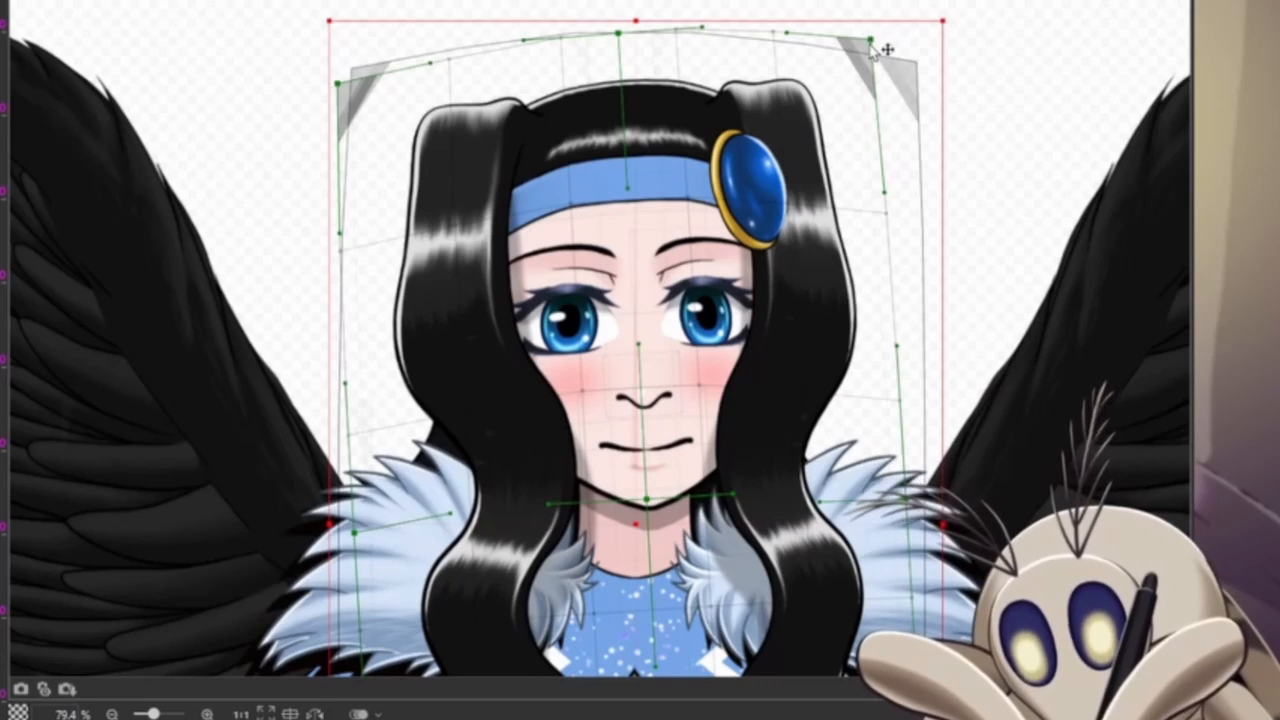
left_click_drag(872, 44, 838, 72)
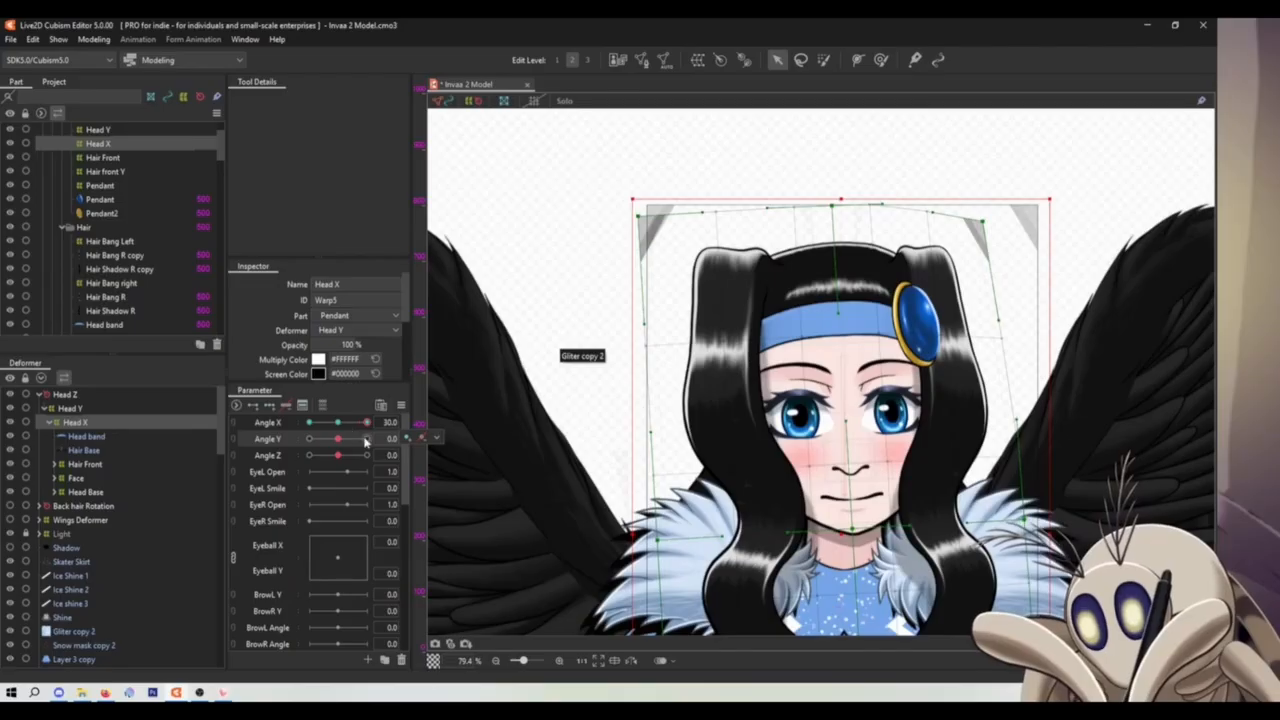
left_click(366, 439)
key("ctrl+z")
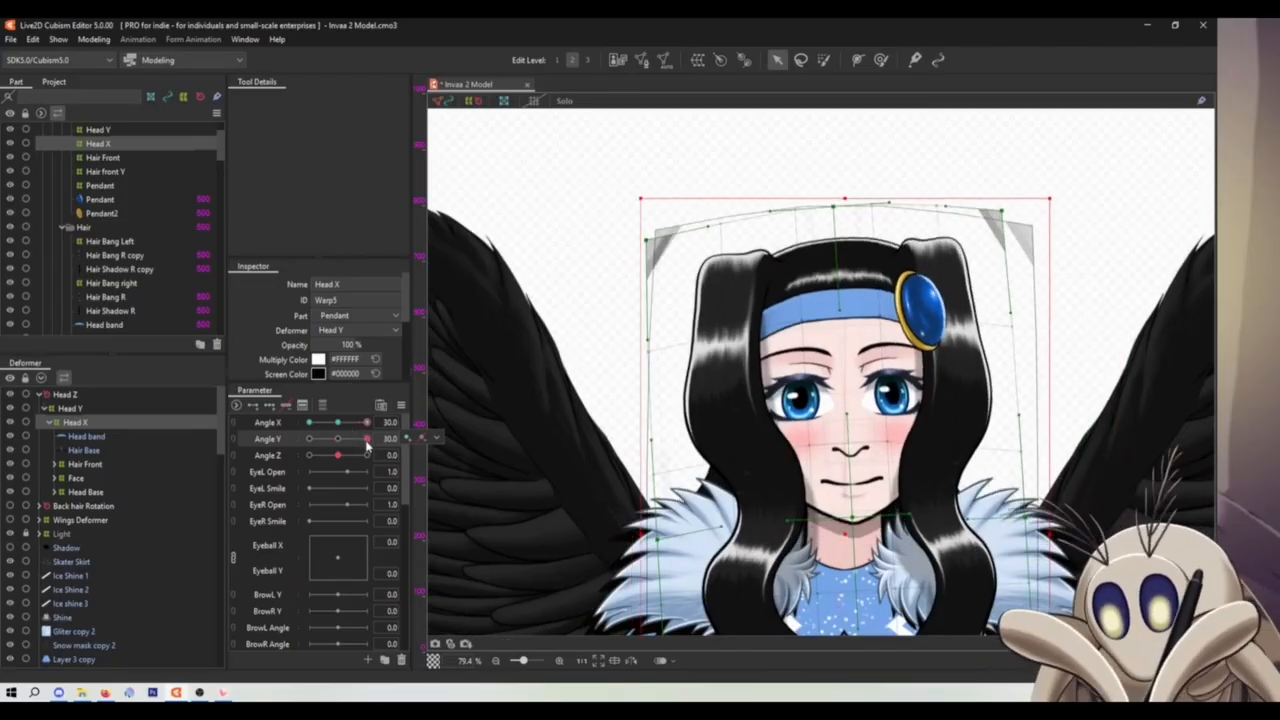
- Give Head X three keys on Angle Y and pull its upper-right corner downward at Angle X 30 and Angle Y 30
left_click(336, 439)
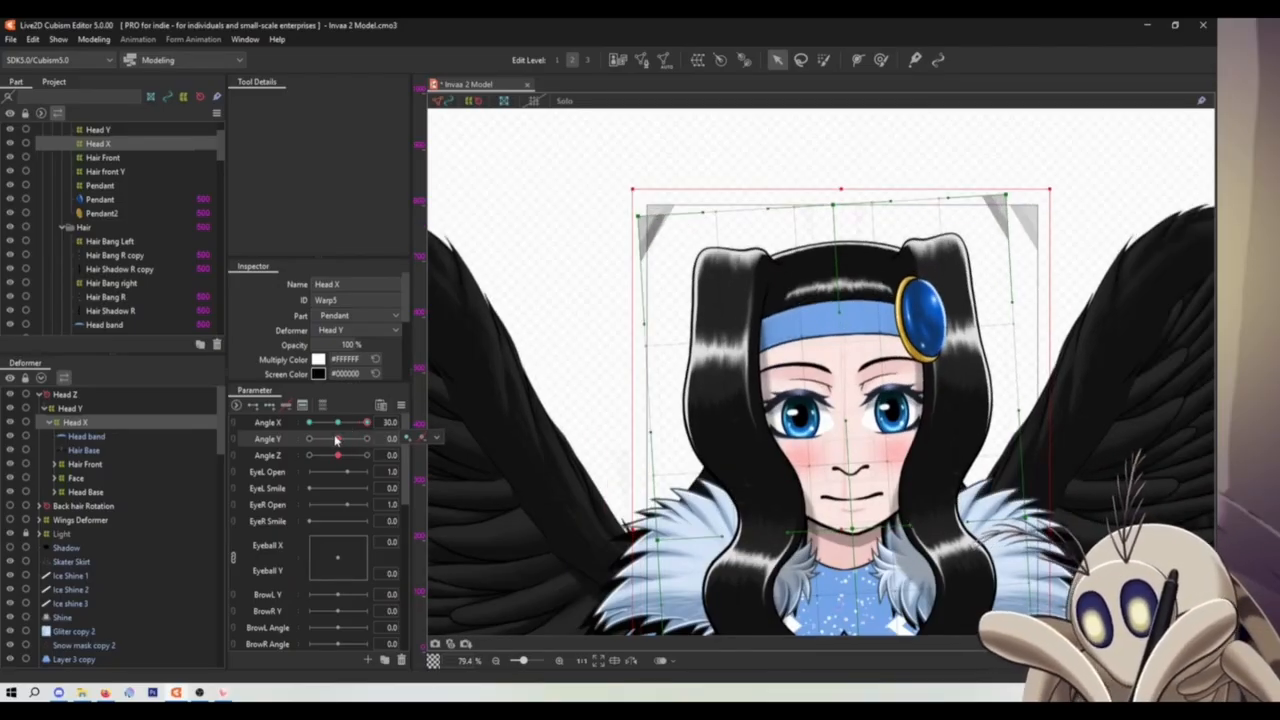
left_click(366, 439)
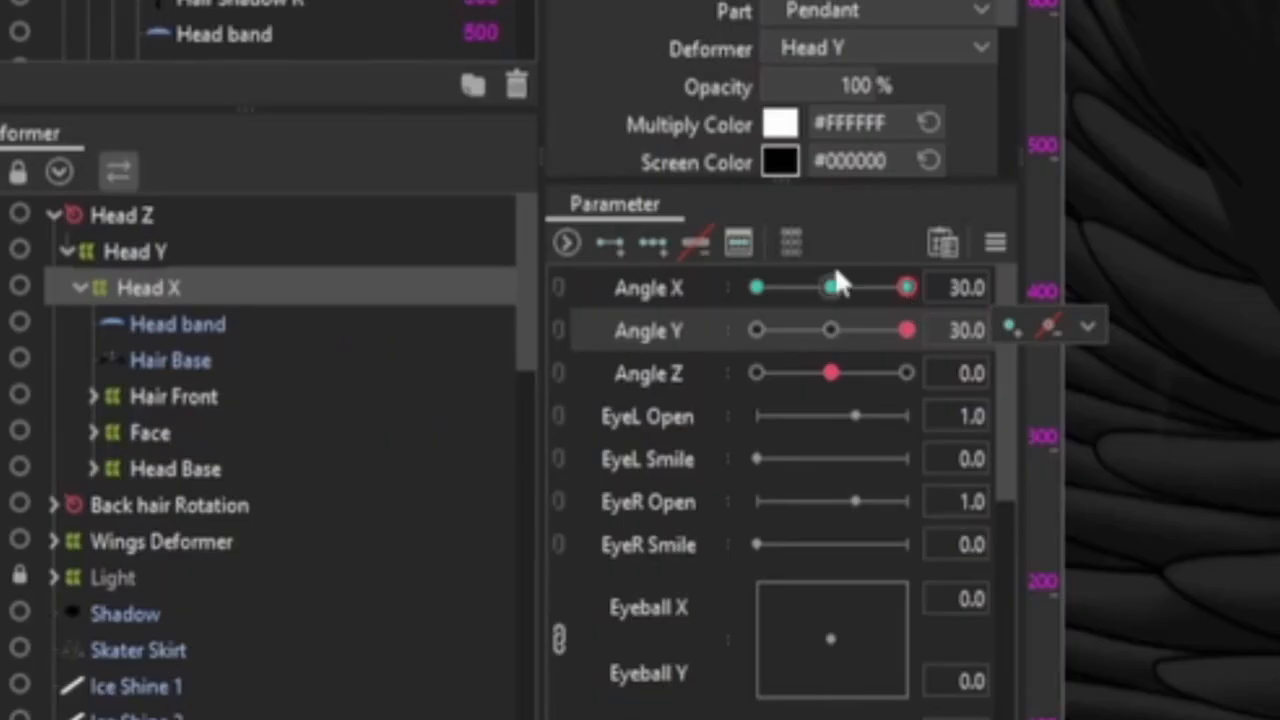
left_click(337, 422)
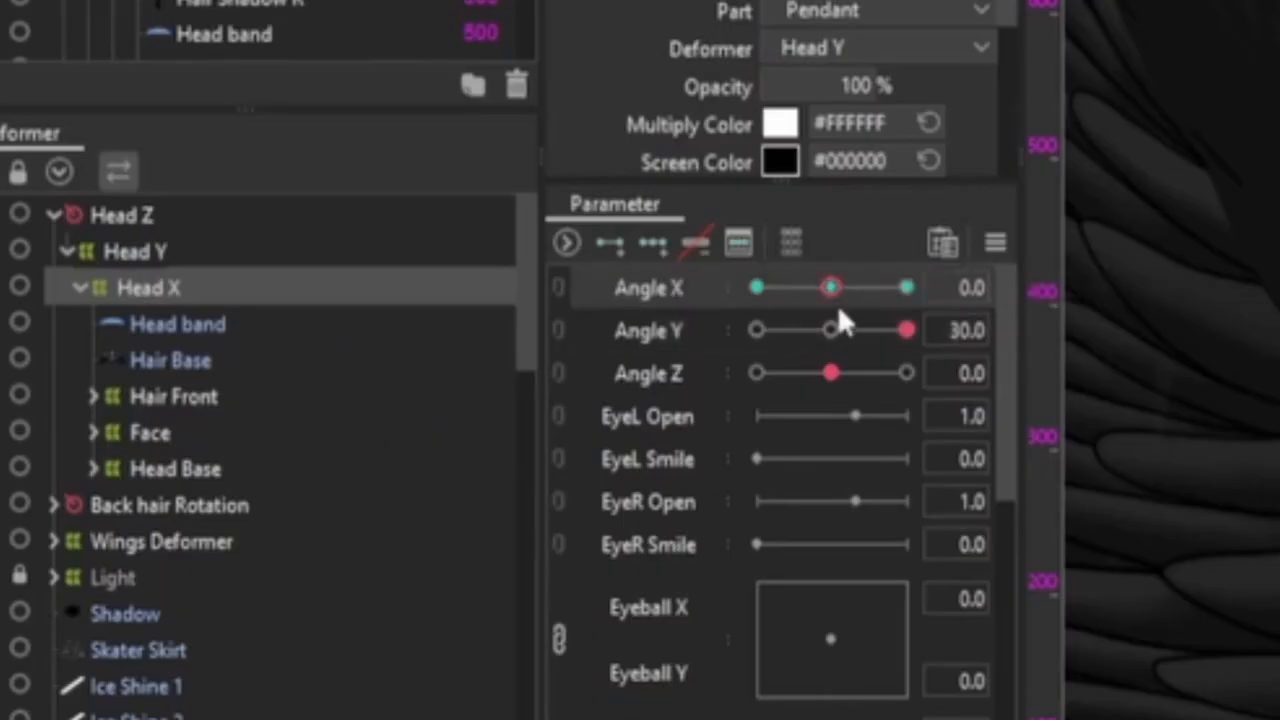
left_click(832, 329)
left_click(907, 288)
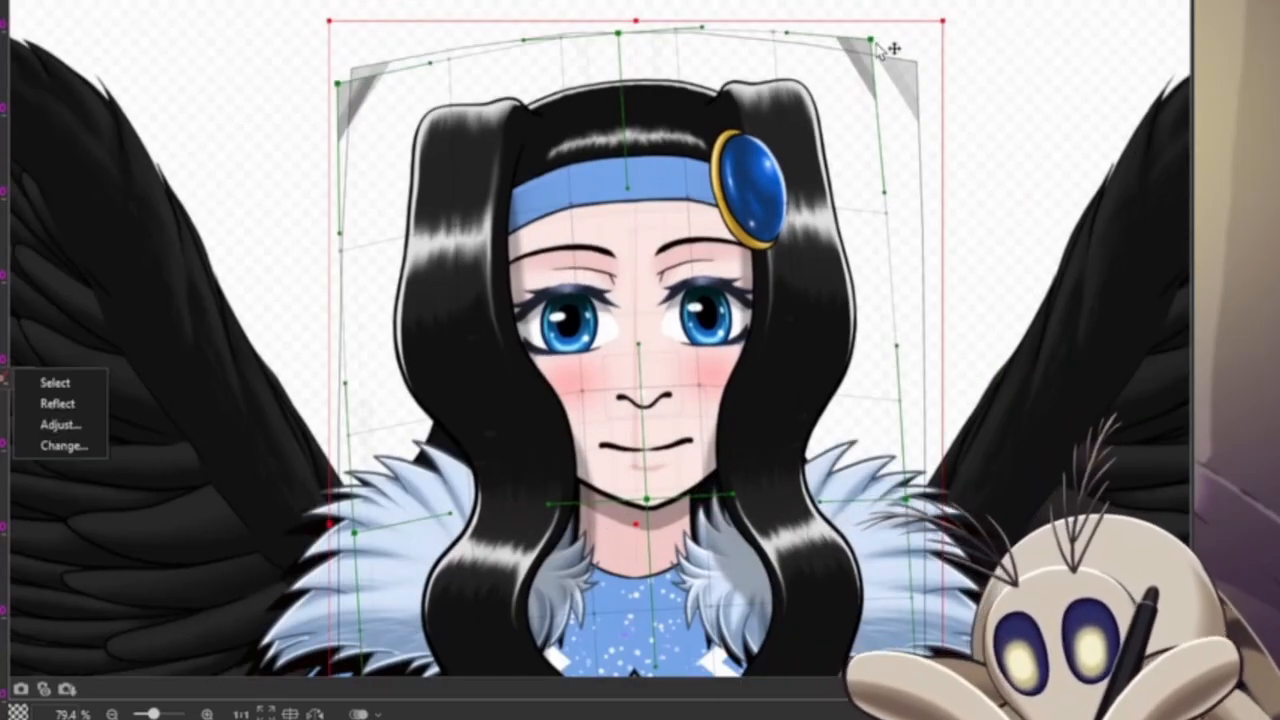
left_click_drag(876, 43, 870, 88)
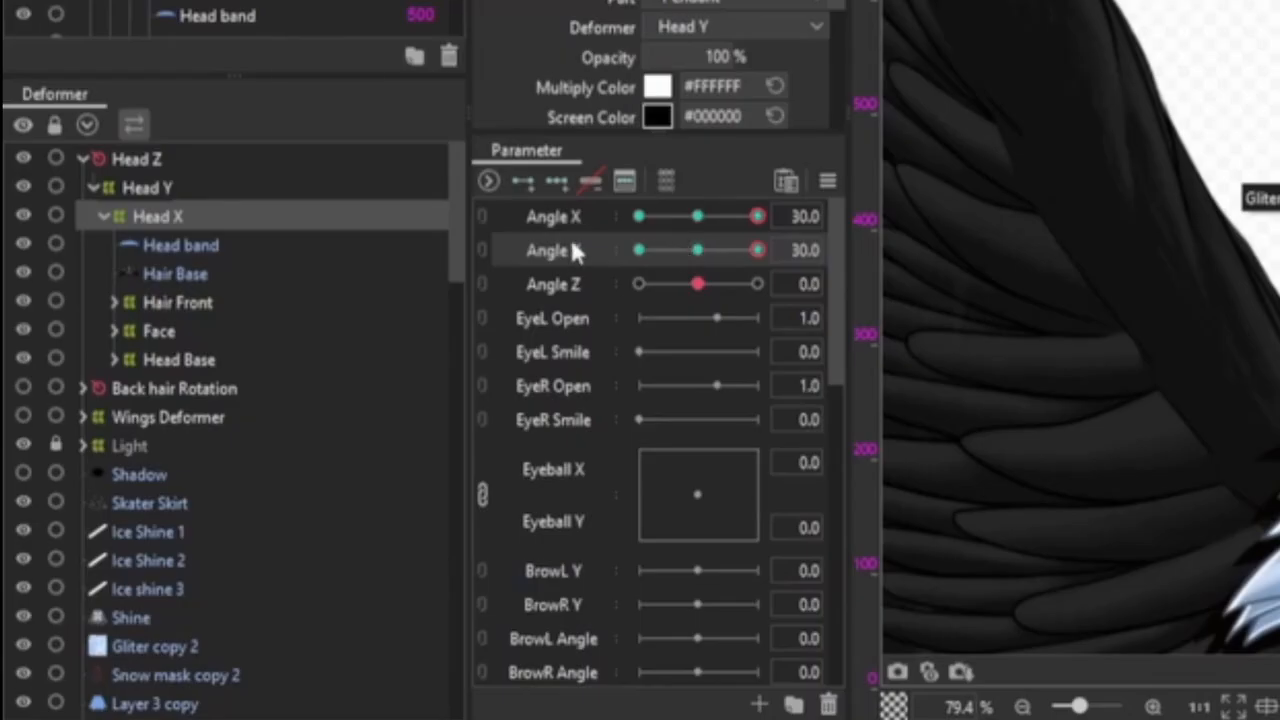
- Examine the Head Y deformer with Angle X and Angle Y switched between 0 and 30, ending with both at 30
left_click(150, 188)
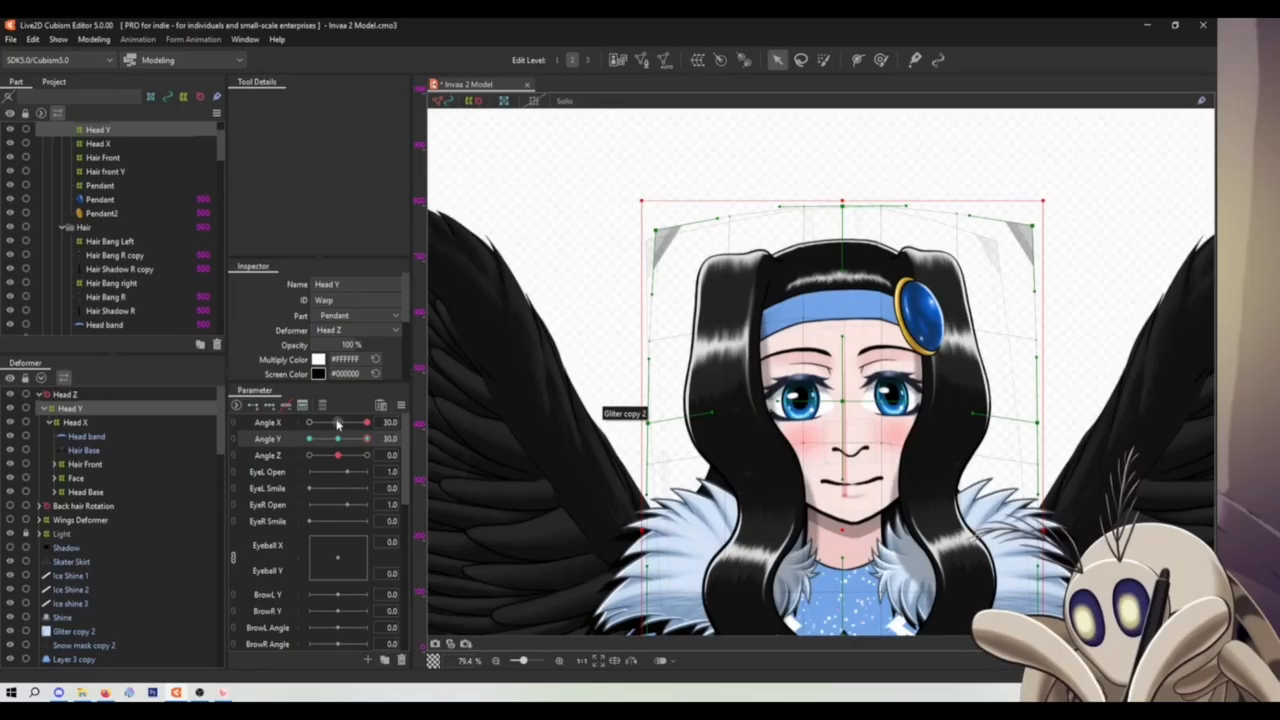
left_click(697, 216)
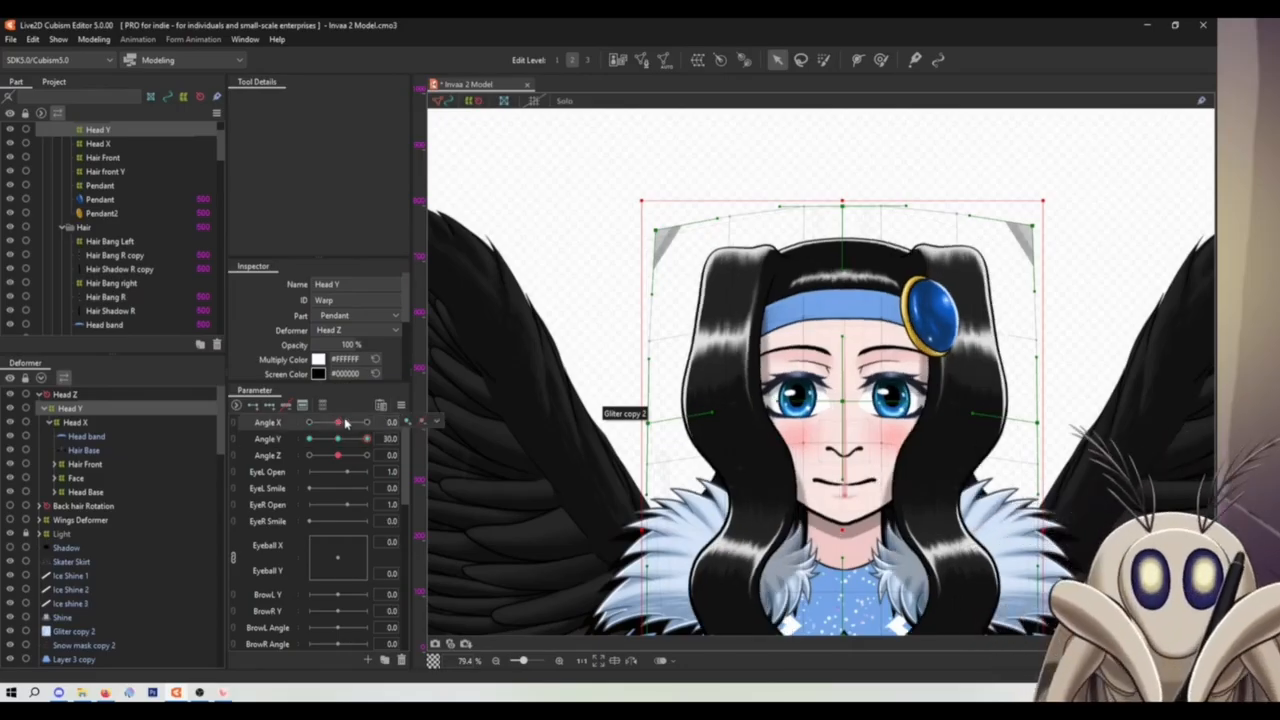
left_click(366, 423)
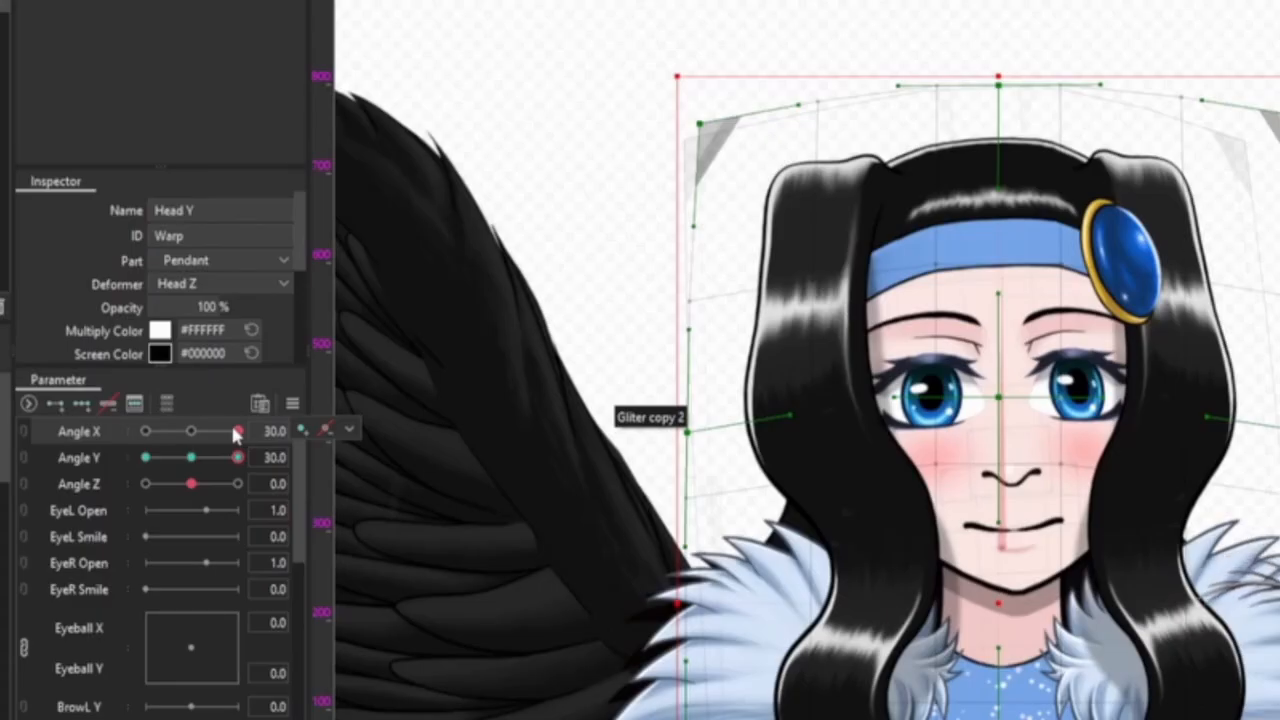
left_click(191, 457)
left_click(191, 431)
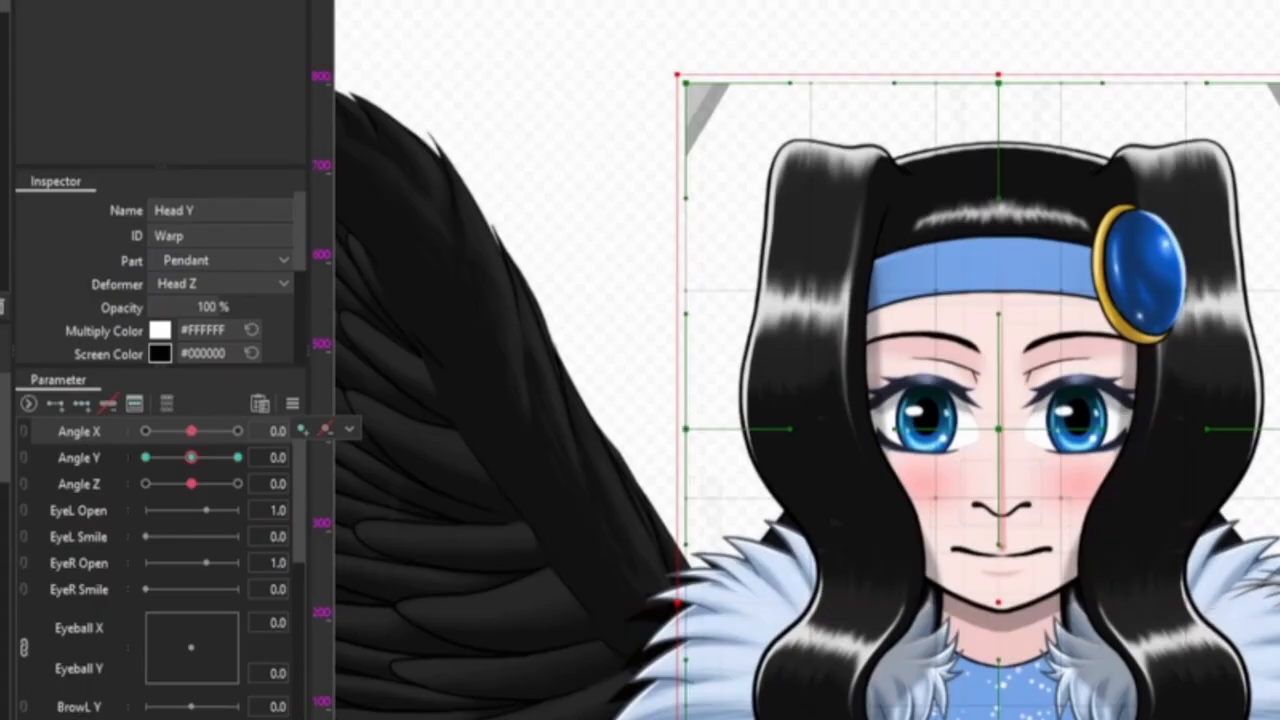
left_click(237, 431)
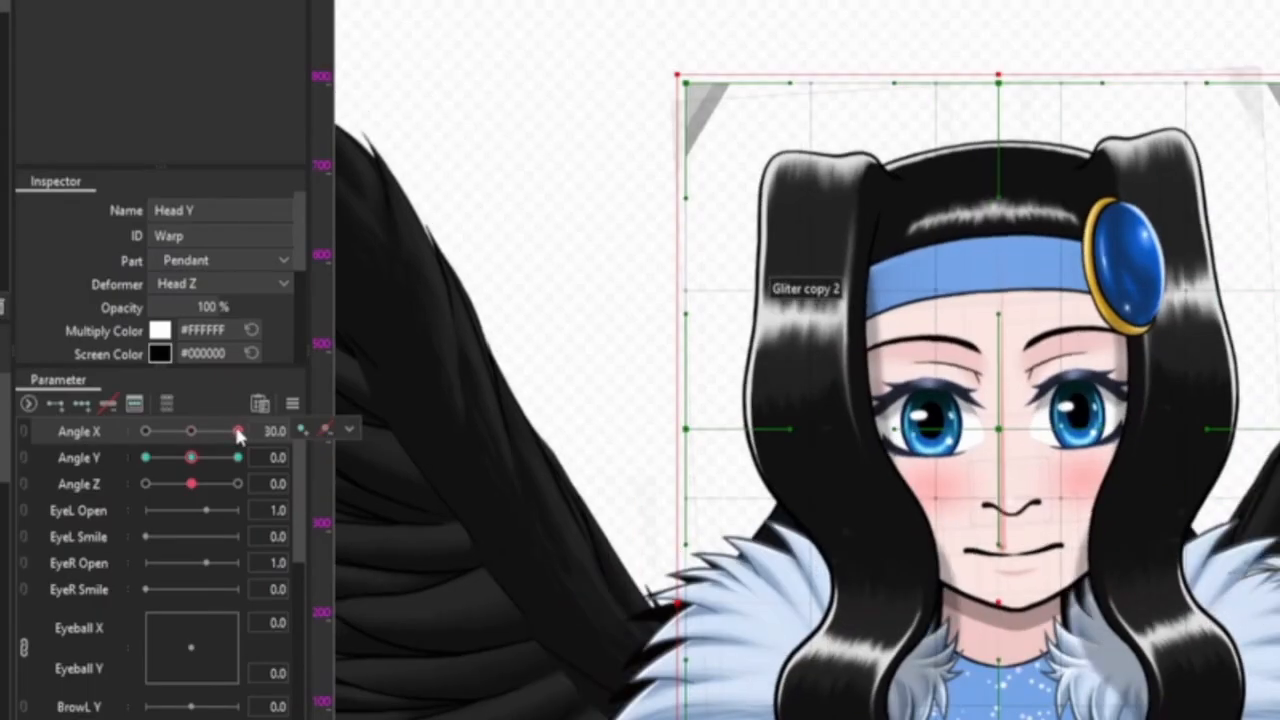
left_click(237, 457)
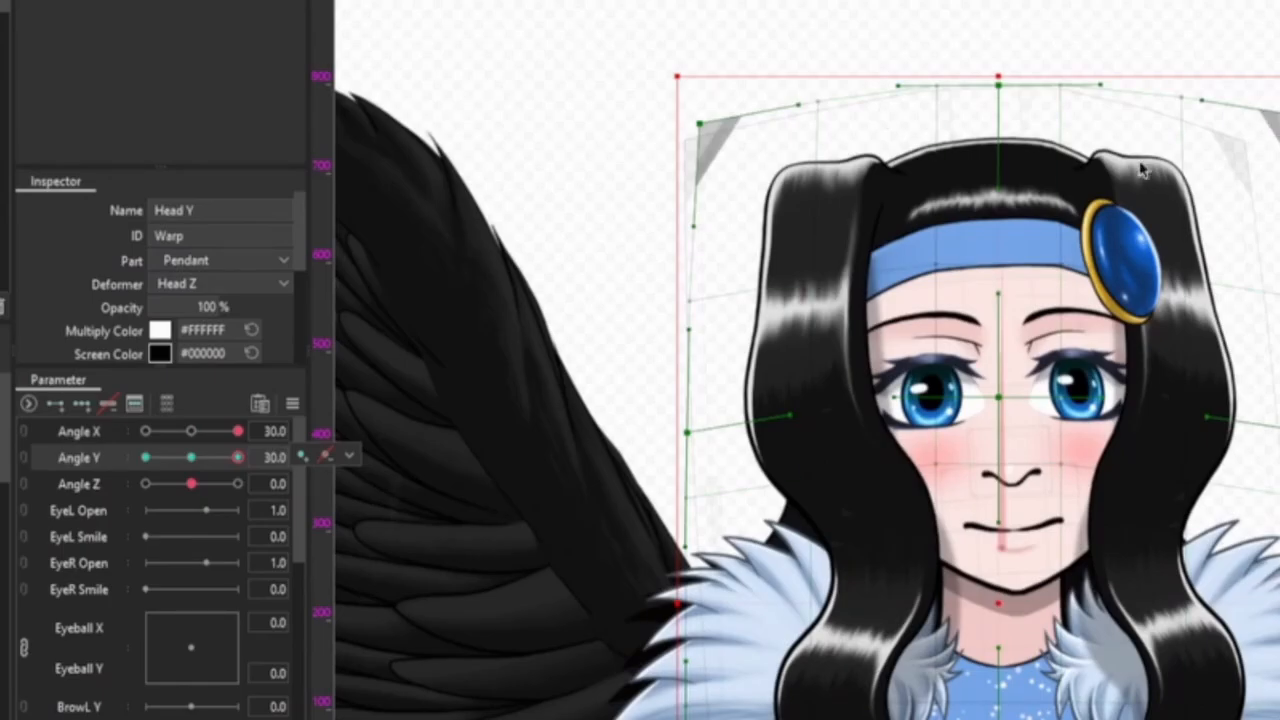
- Reflect the Head X shape horizontally from Angle X 30 with Reflect Motion at Angle Y 30, and view it at Angle X -30
left_click(84, 421)
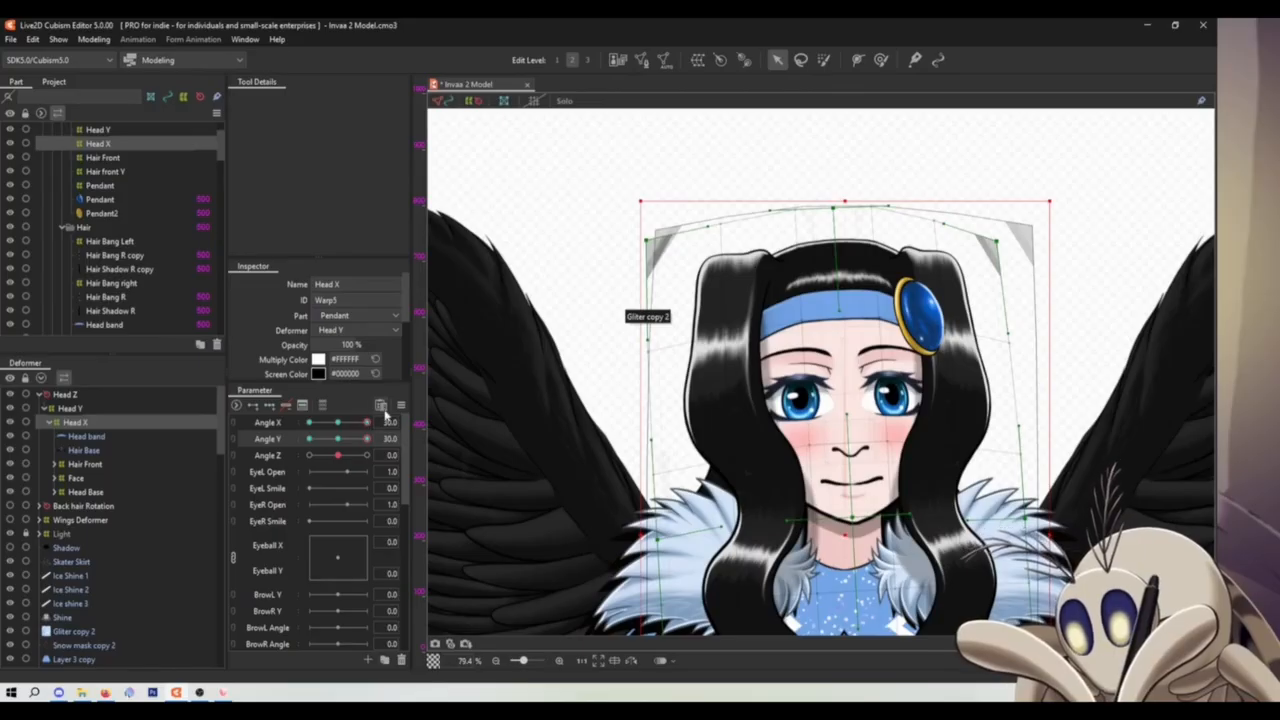
left_click_drag(364, 423, 448, 419)
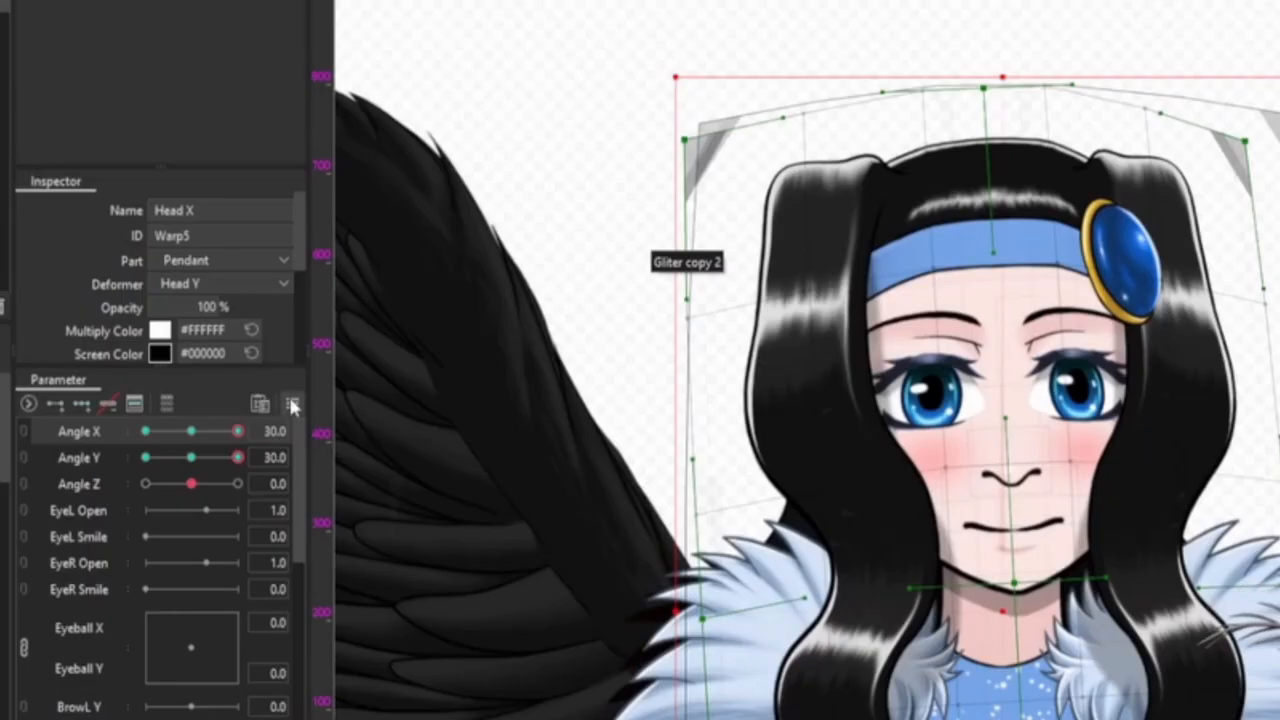
left_click(292, 404)
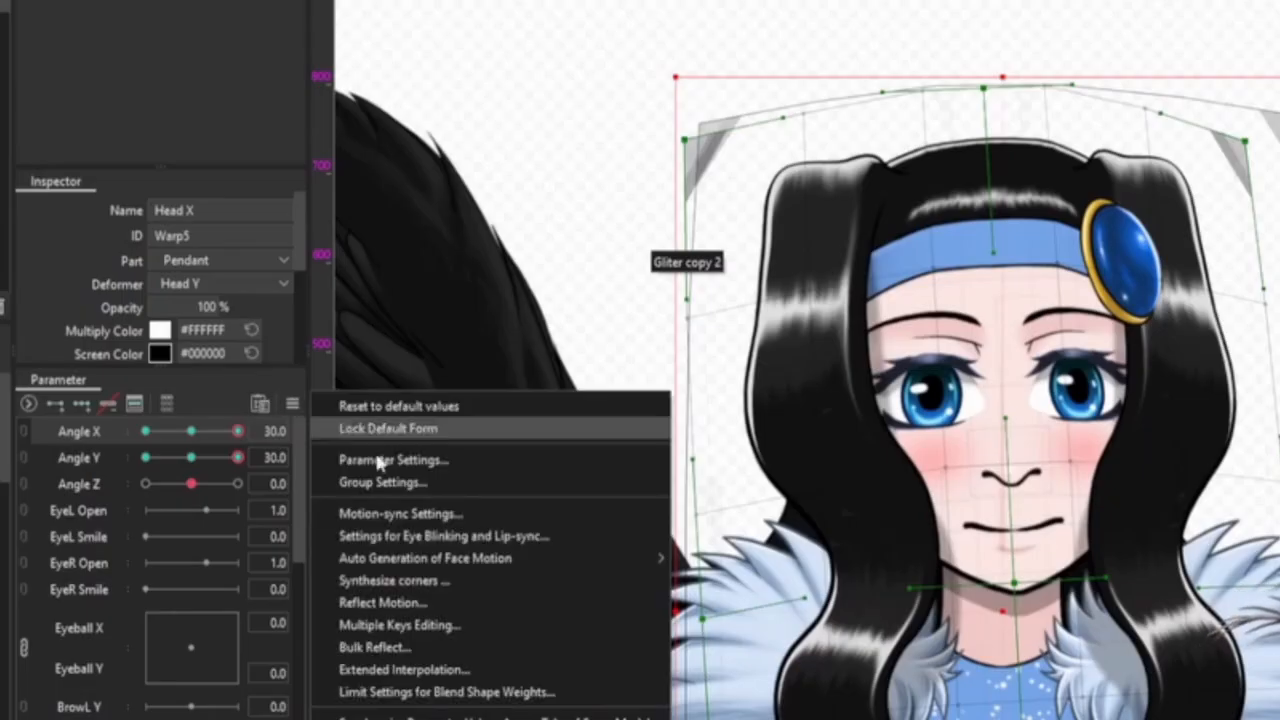
left_click(436, 597)
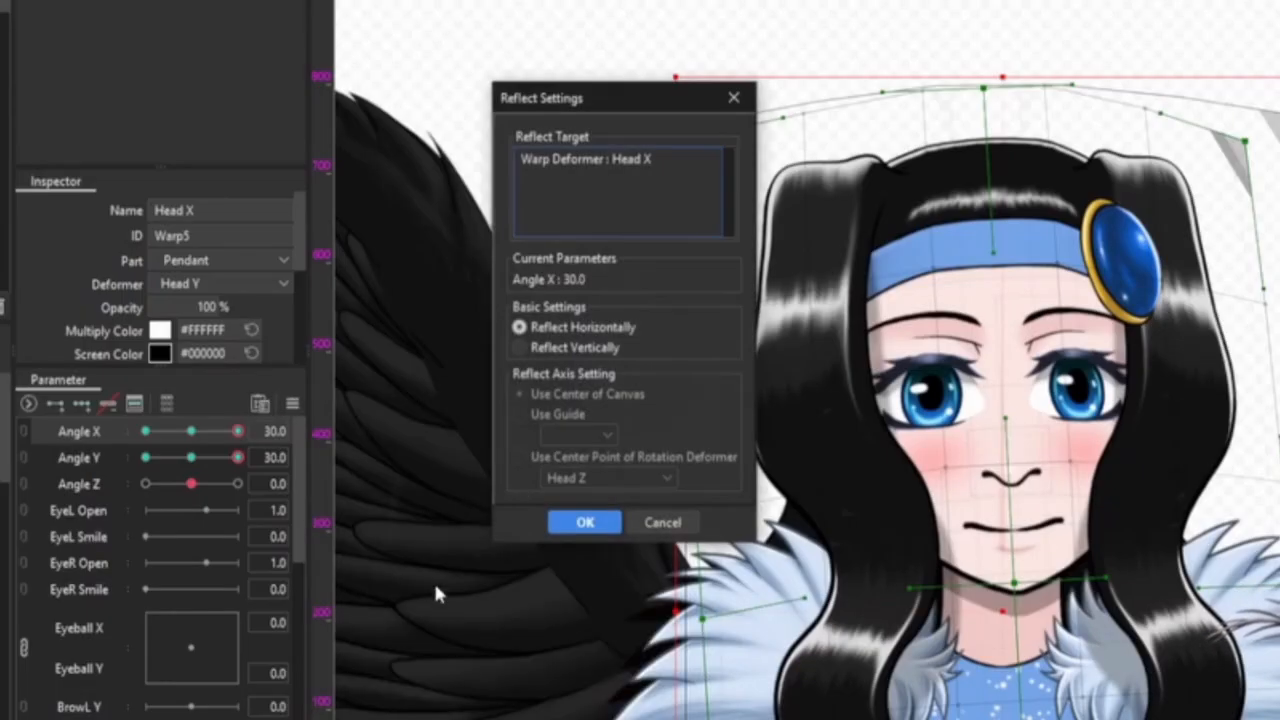
left_click(586, 524)
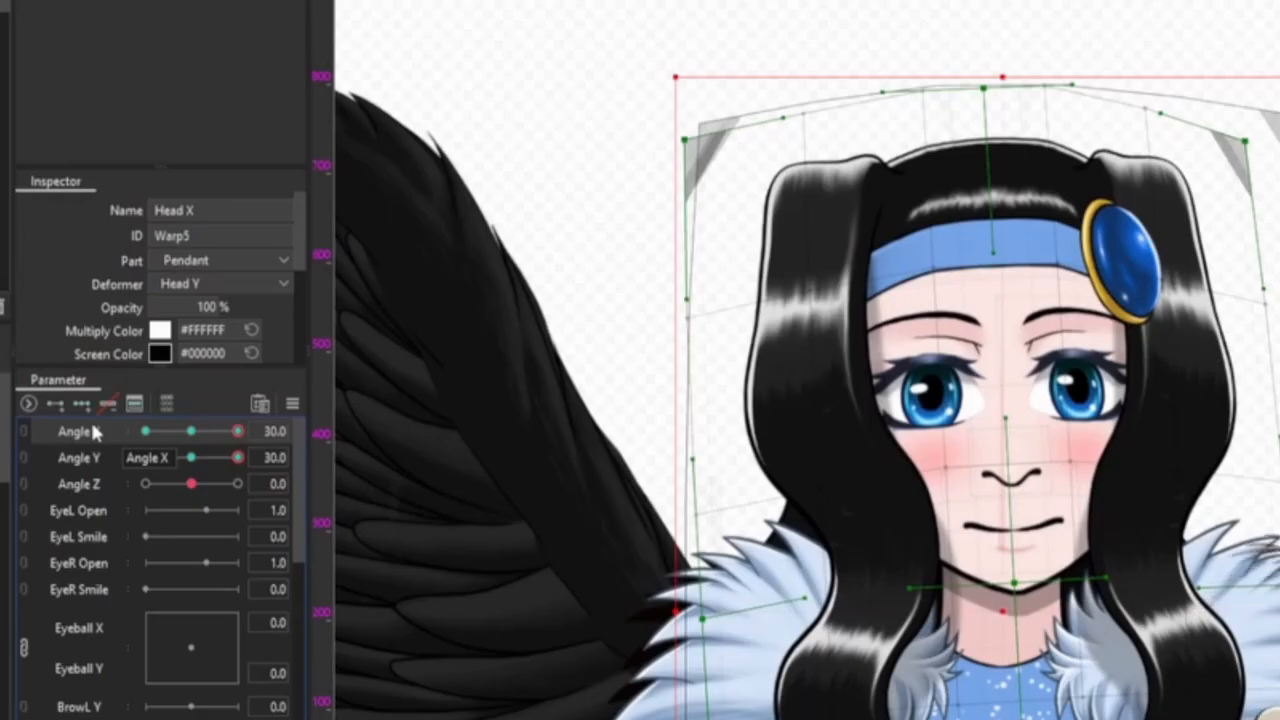
left_click(291, 404)
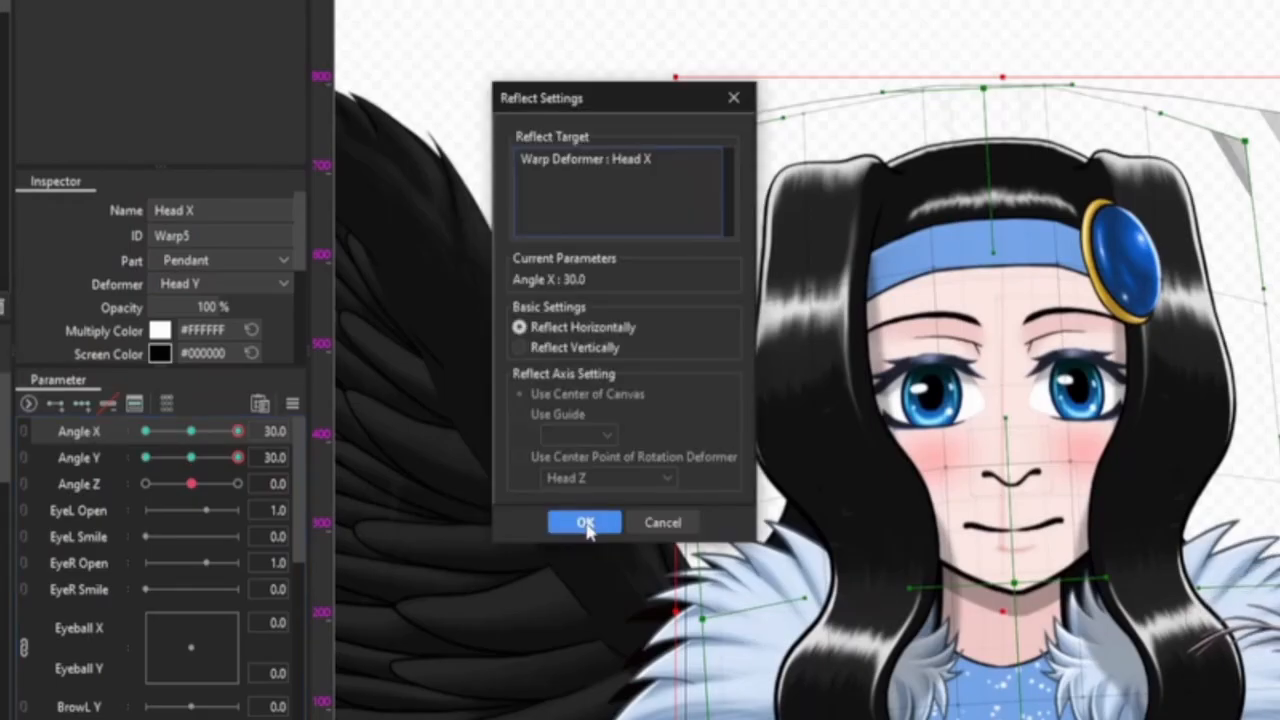
left_click(587, 525)
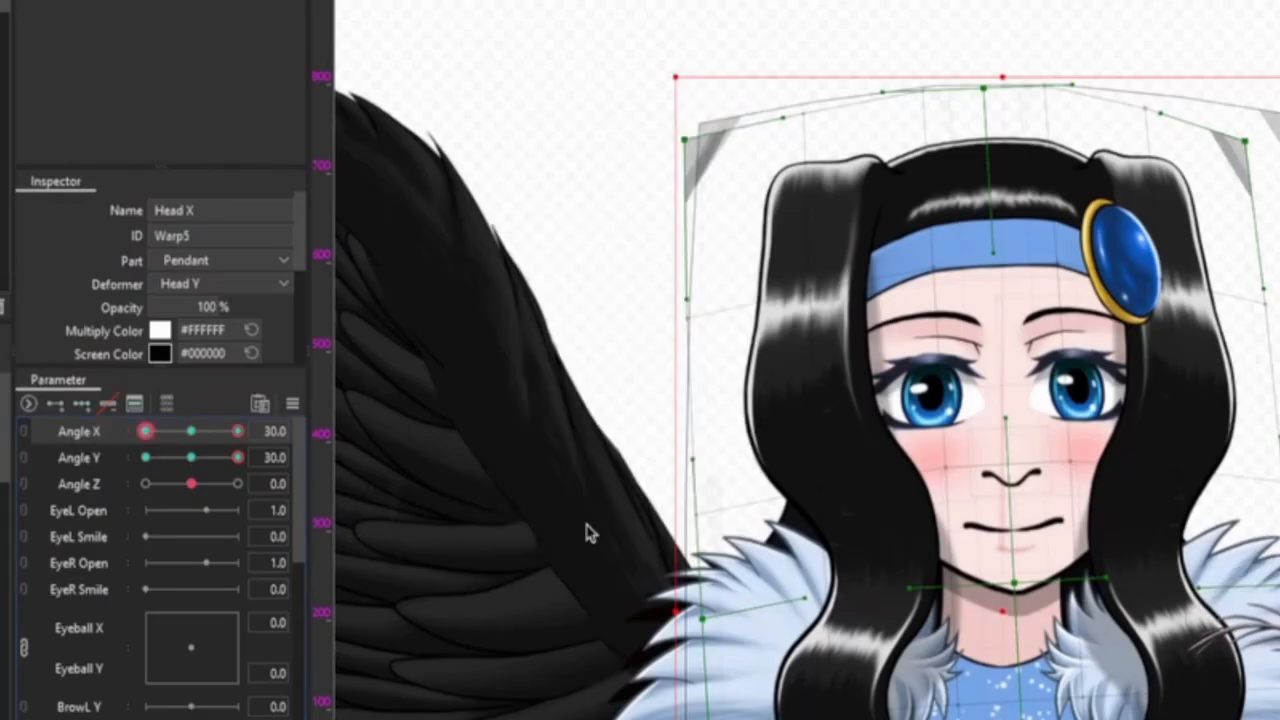
left_click_drag(238, 431, 145, 432)
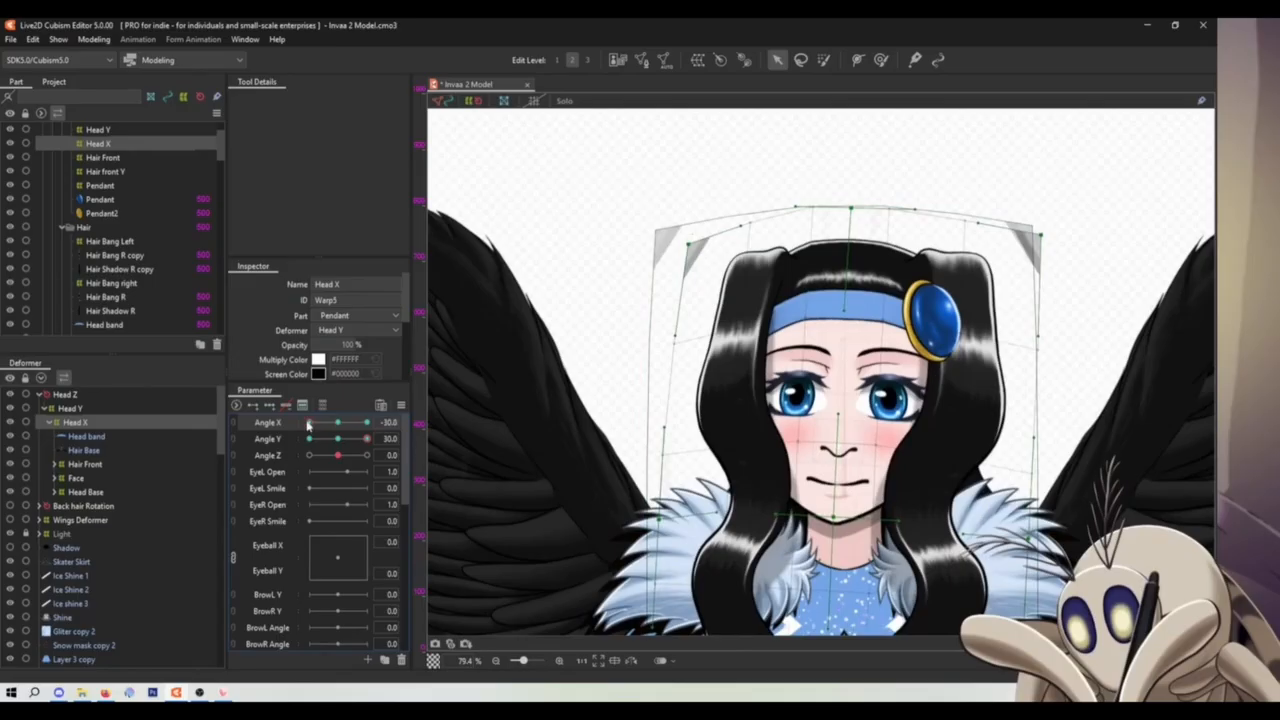
- Check the Head X shape at Angle X -30 and 30, including with Angle Y at -30
left_click_drag(308, 427, 294, 427)
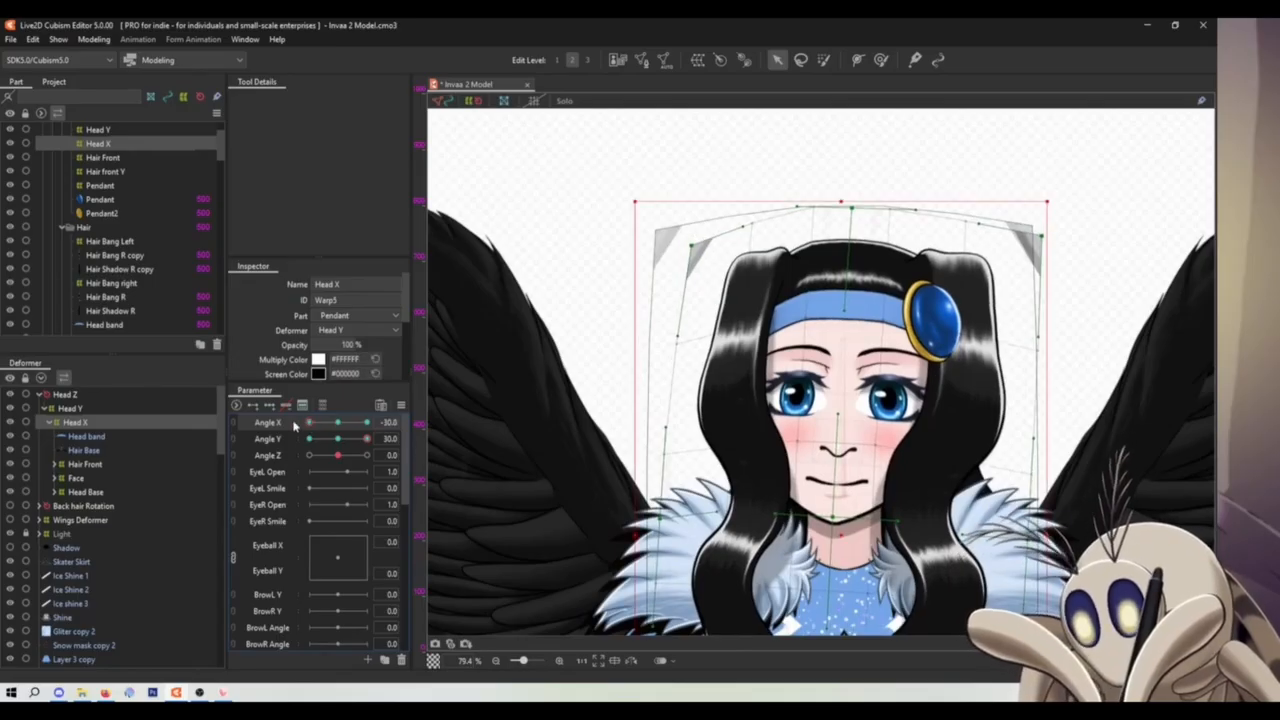
left_click_drag(308, 424, 378, 426)
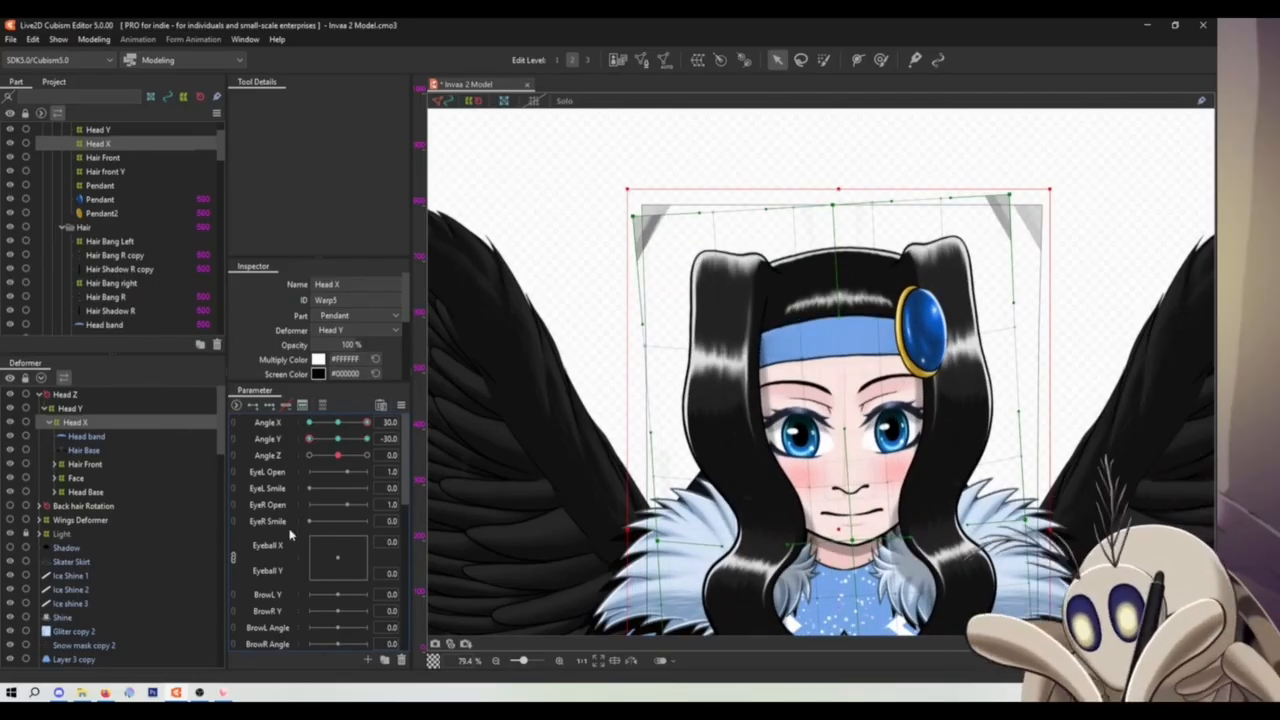
left_click(337, 422)
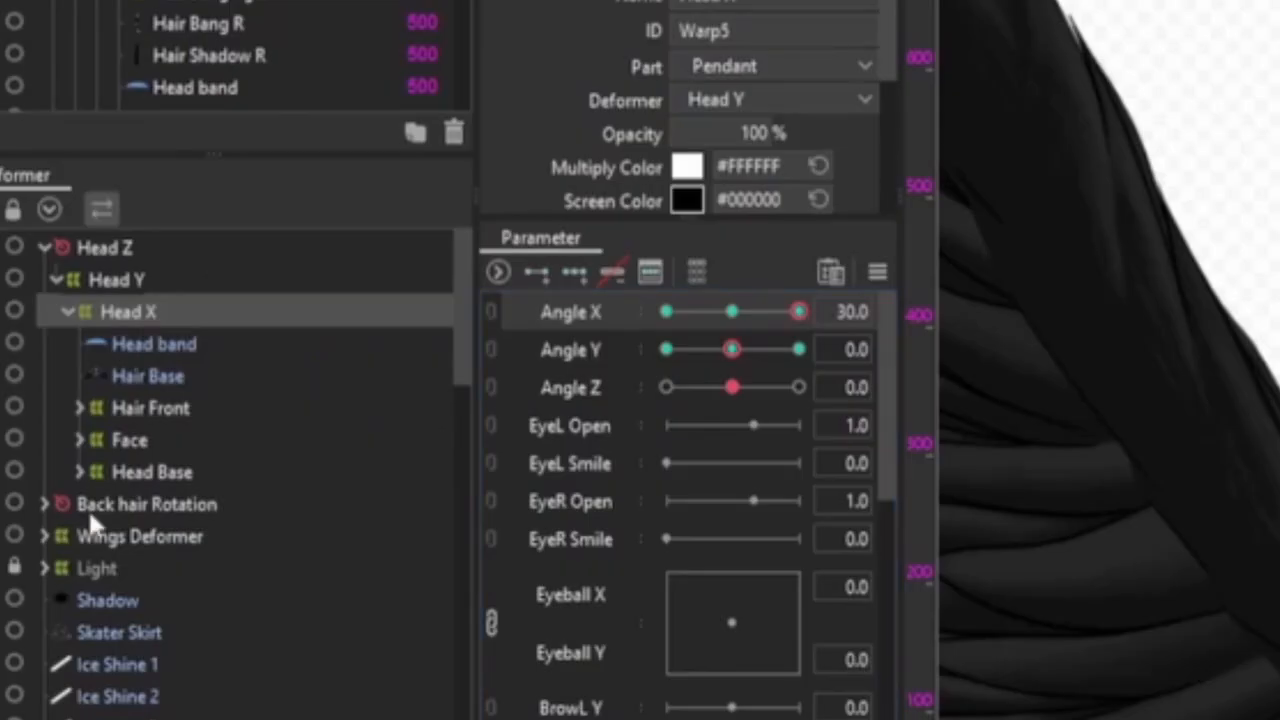
- Give the Face deformer three keys on Angle Y from the neutral pose, and set Angle Y to 30
left_click(129, 442)
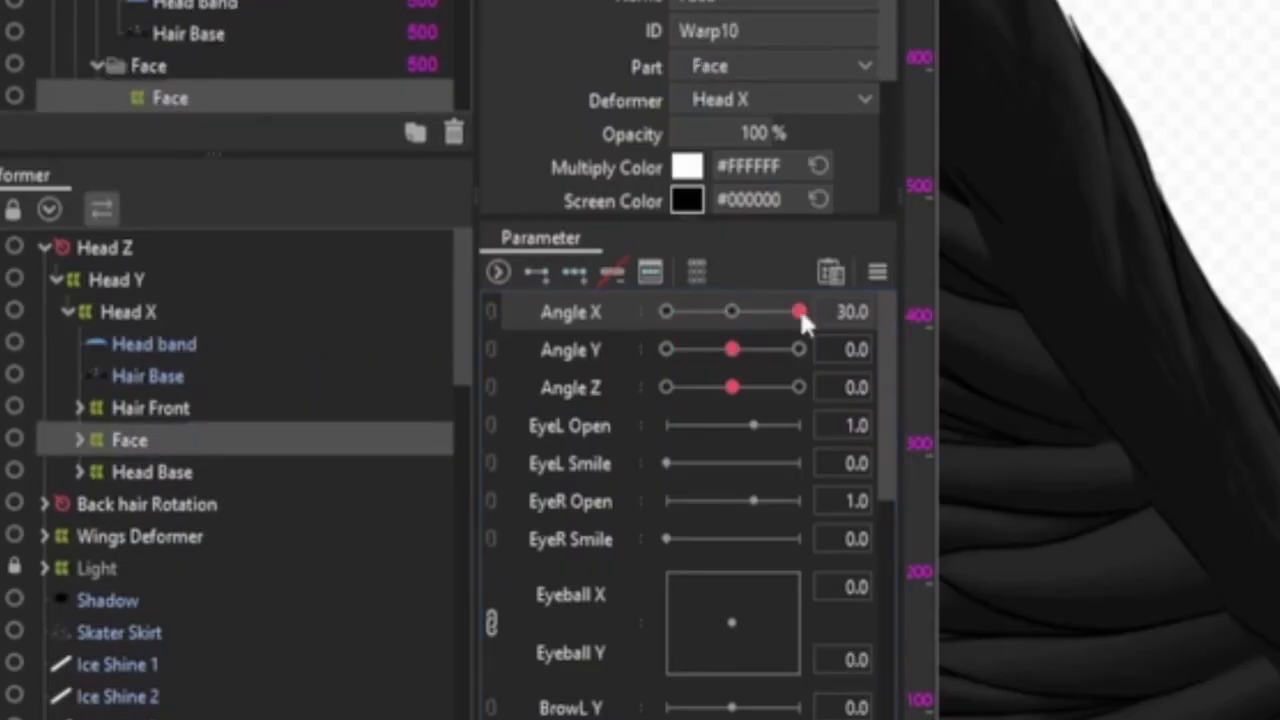
left_click(731, 312)
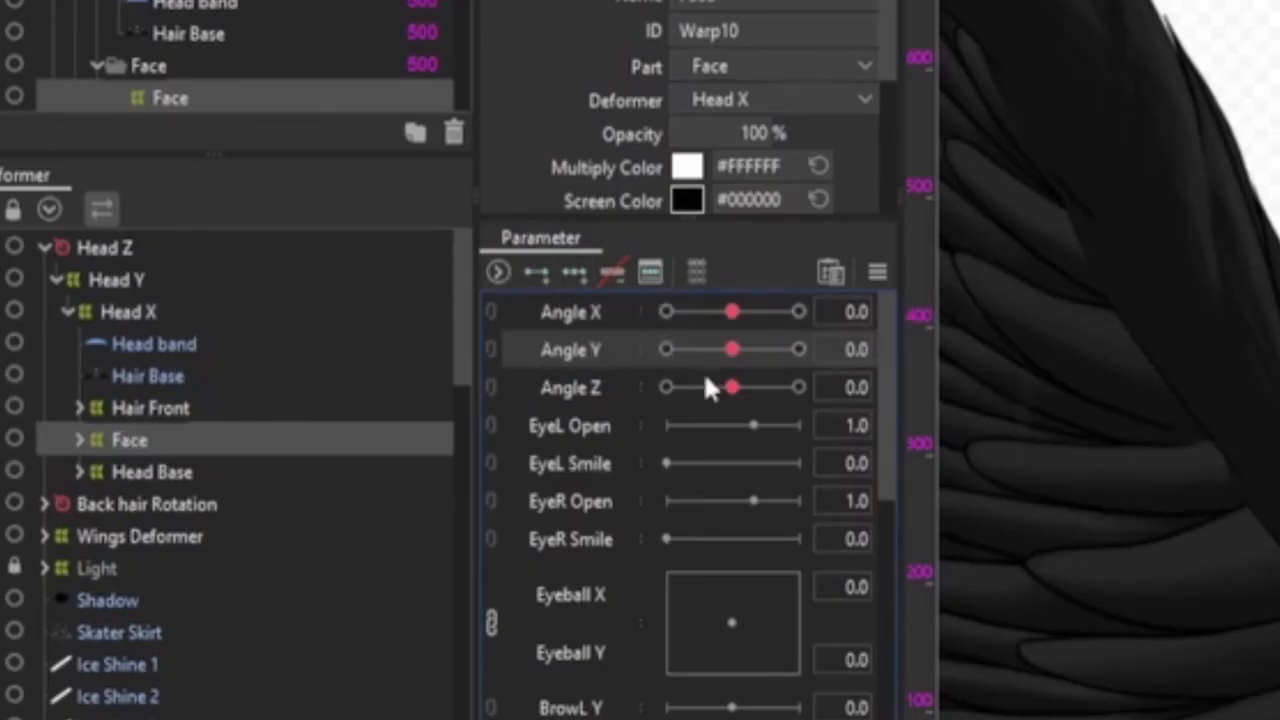
left_click(576, 272)
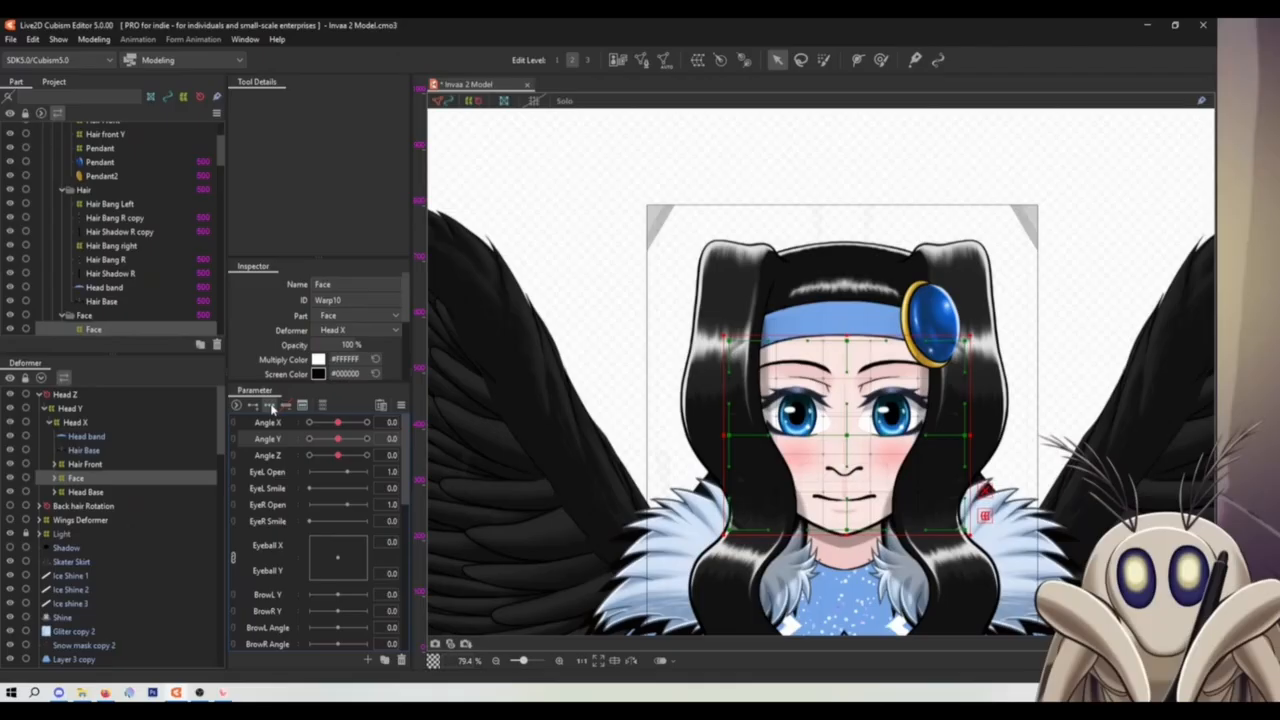
left_click(799, 349)
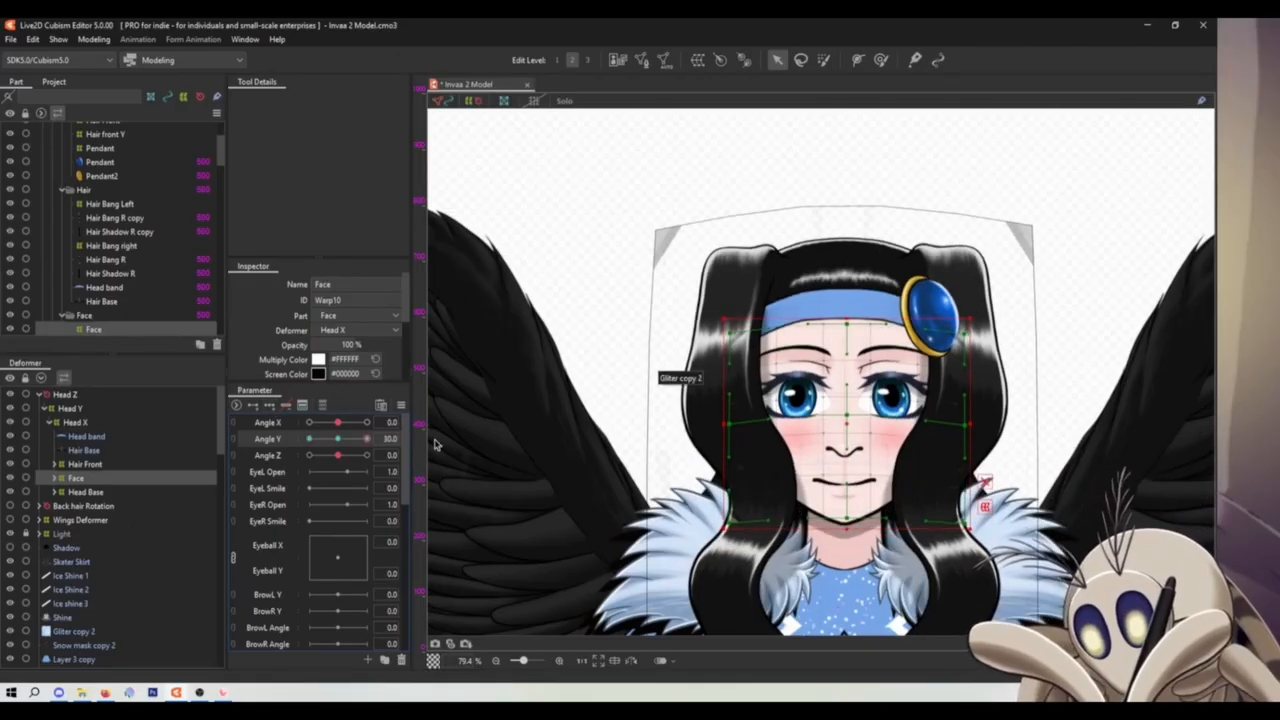
- Shift the Face deformer slightly upward at Angle Y 30, and raise its bottom-centre and top-centre points
scroll(880, 410, "up", 4)
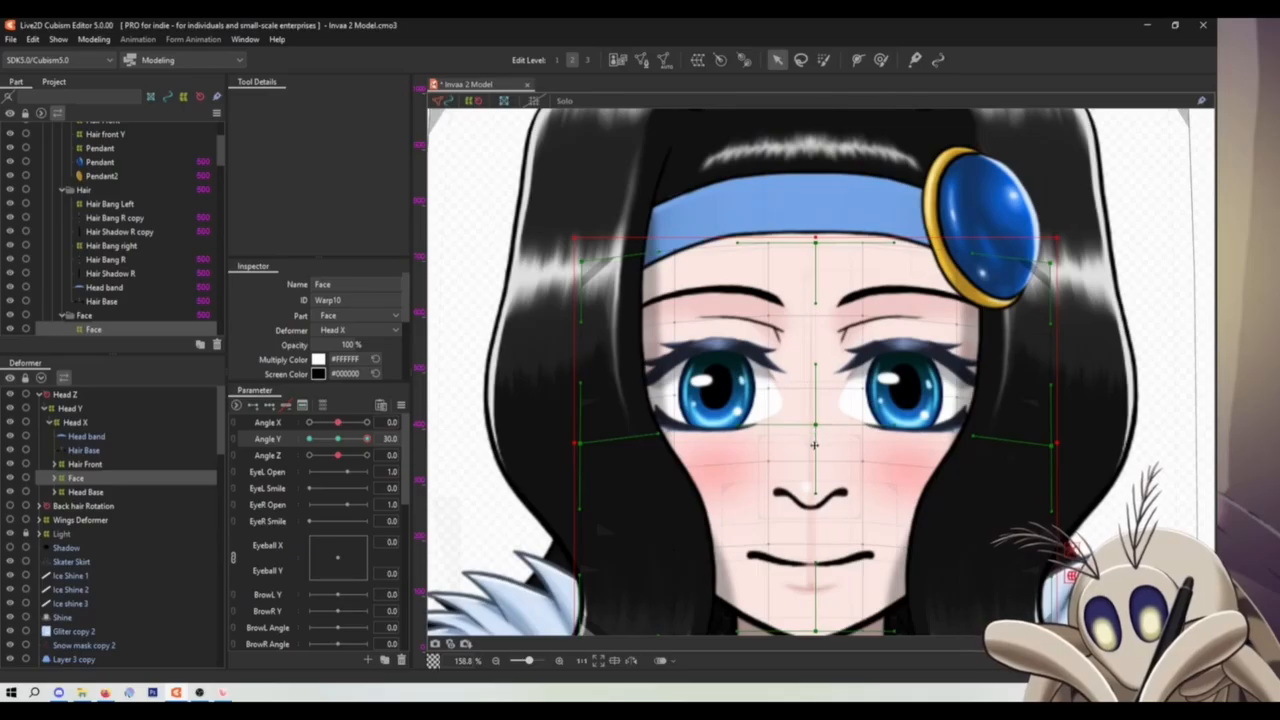
left_click_drag(814, 444, 815, 435)
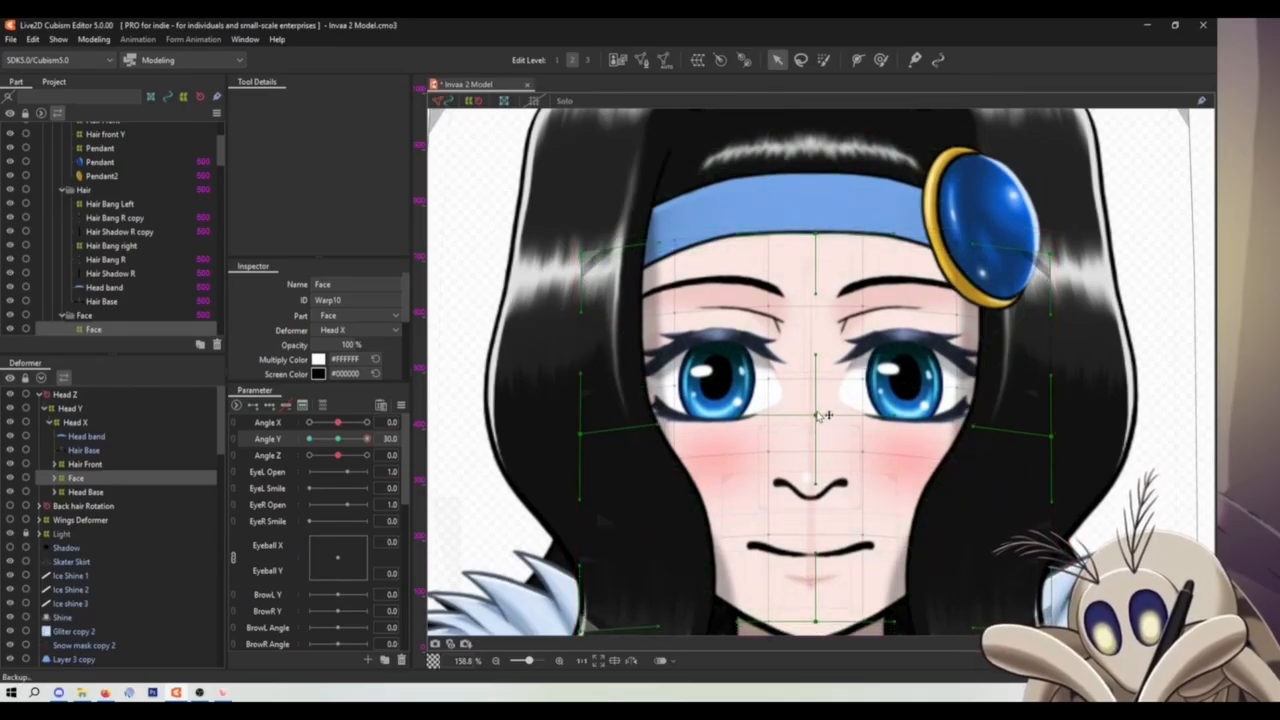
left_click_drag(818, 421, 786, 338)
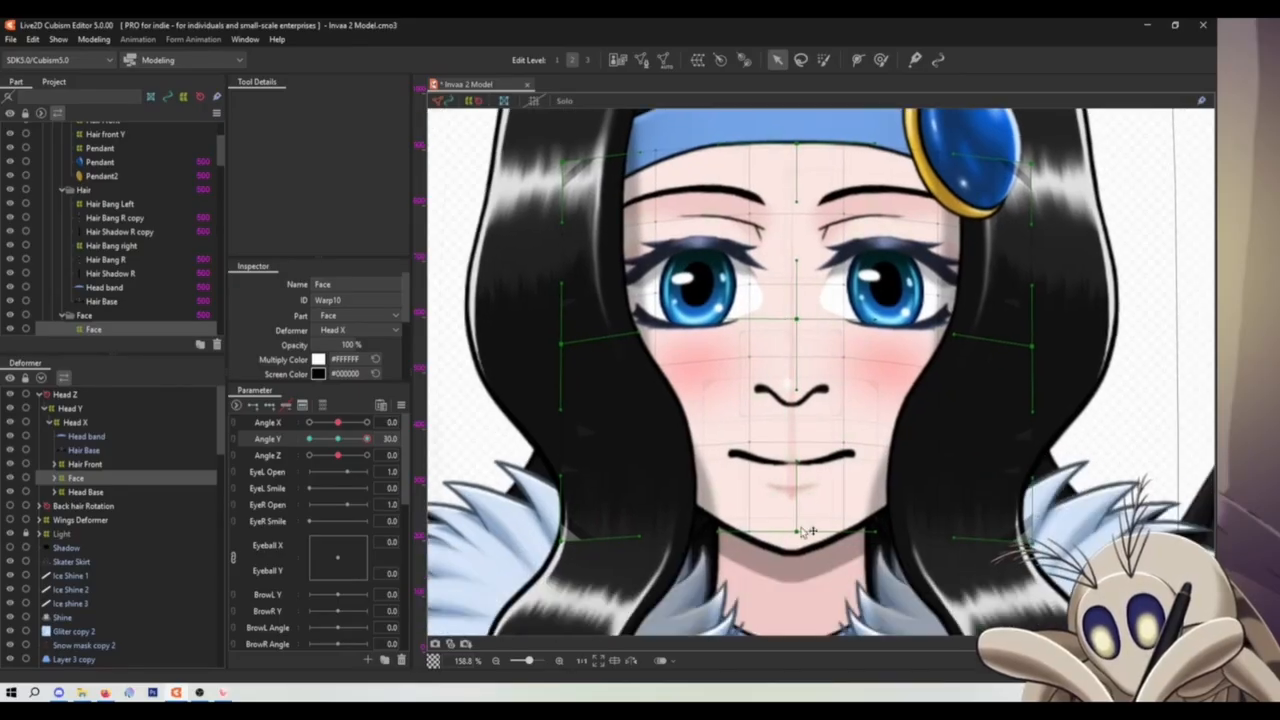
left_click_drag(805, 535, 805, 520)
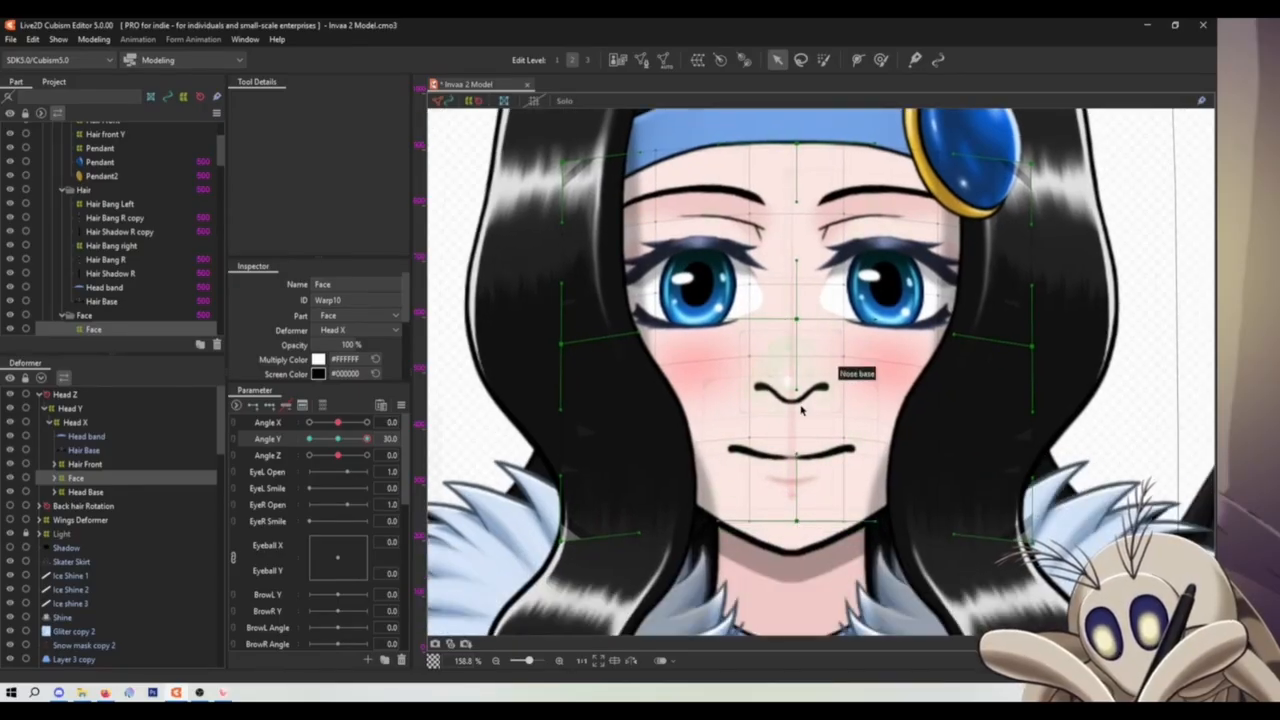
scroll(797, 457, "up", 3)
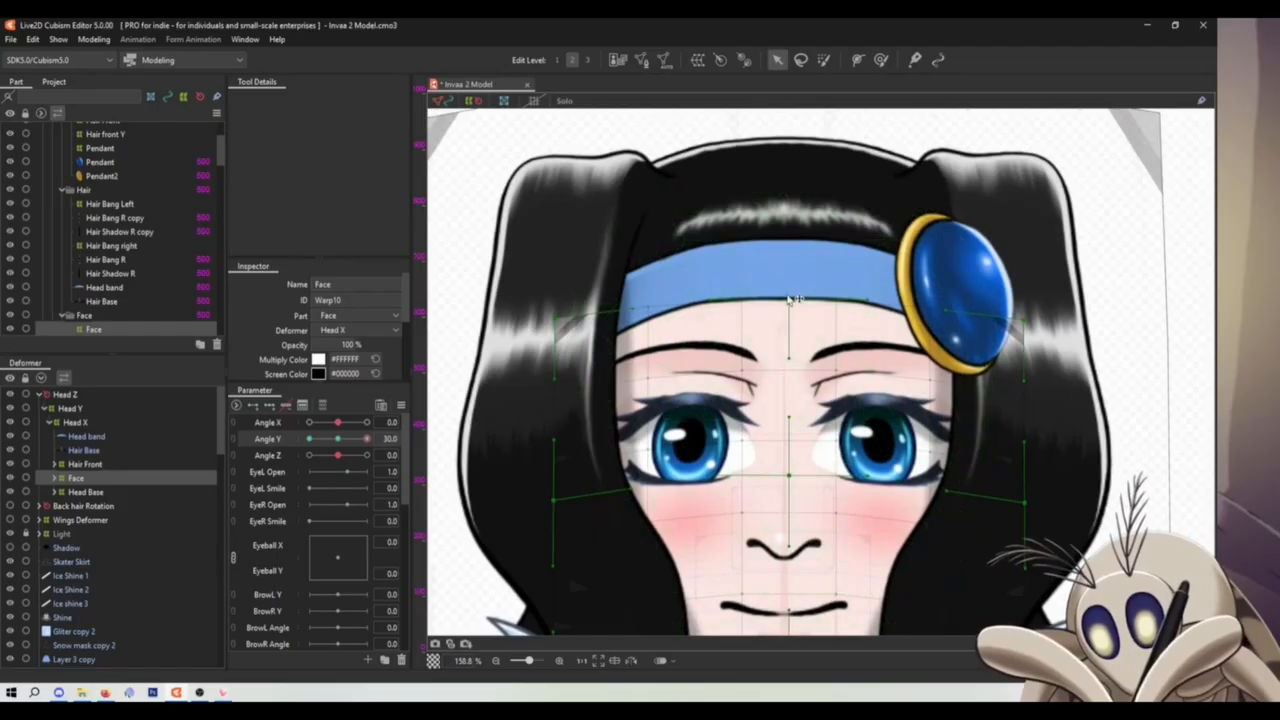
left_click_drag(797, 302, 797, 275)
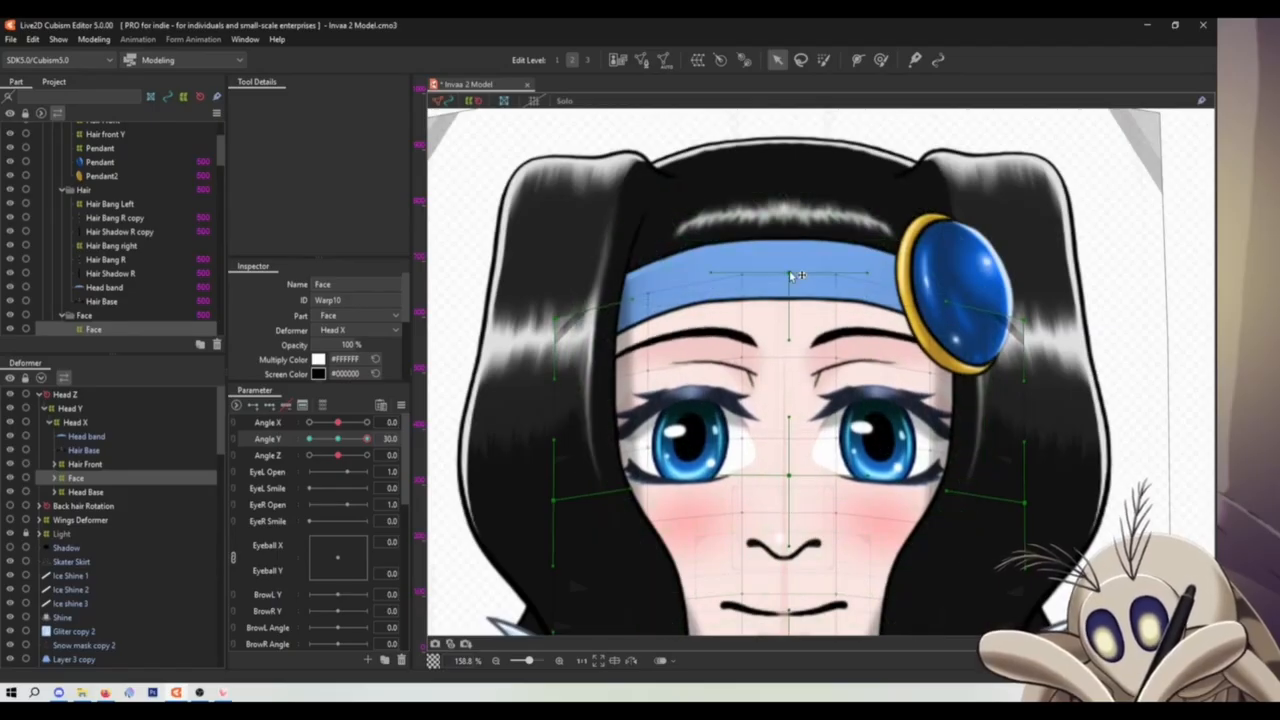
- Wrap Head and Head Shadow in a warp deformer named Head Base Y, and move its lower points upward at Angle Y 30
scroll(791, 275, "down", 3)
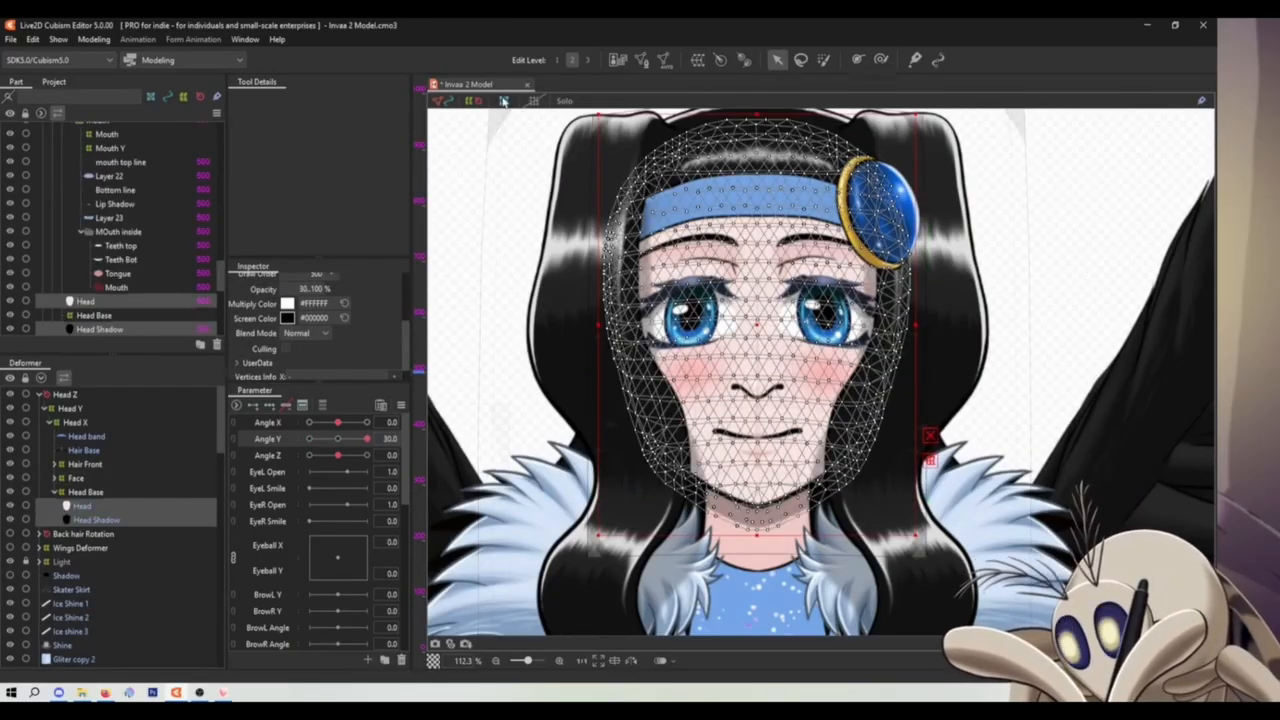
left_click(699, 60)
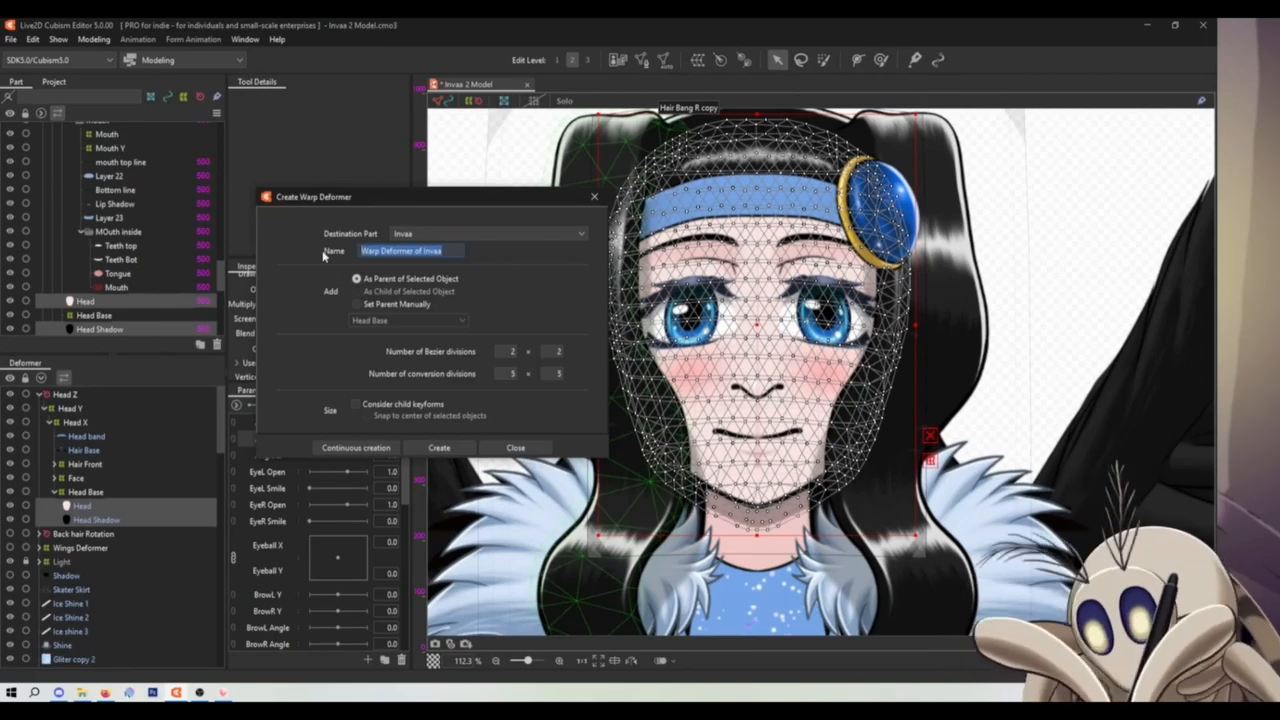
type("Head Base Y")
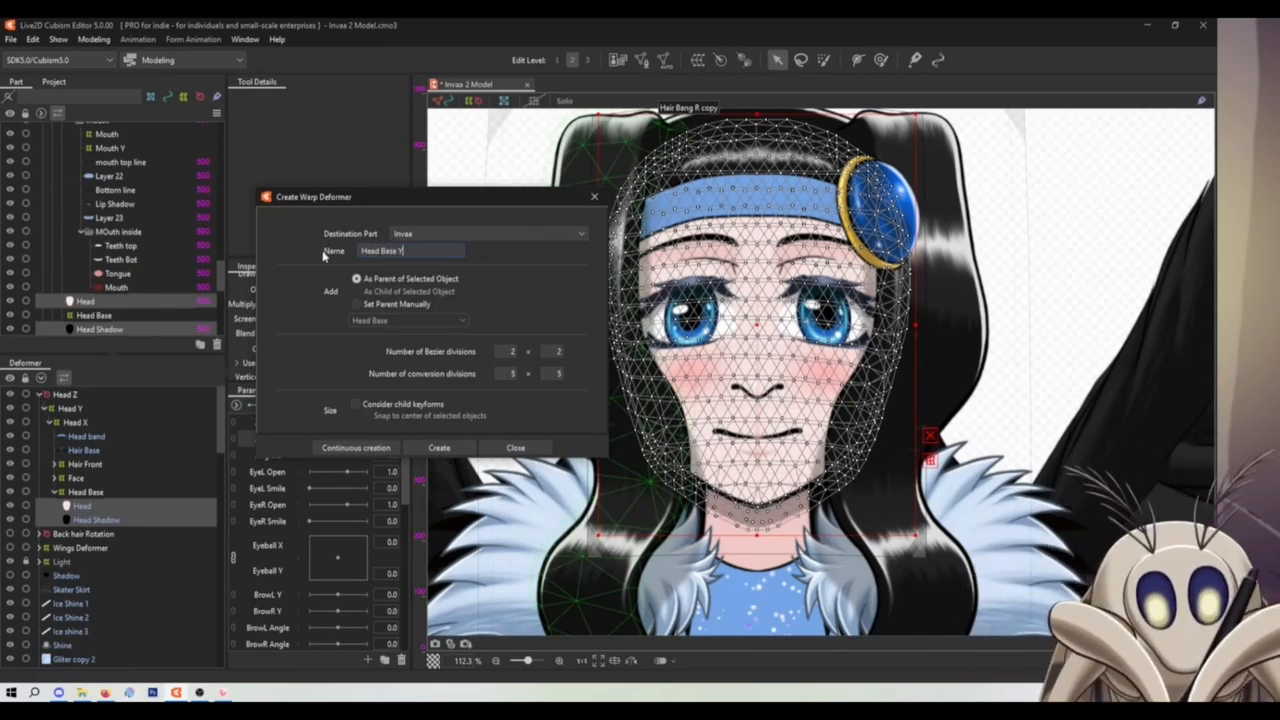
key("Return")
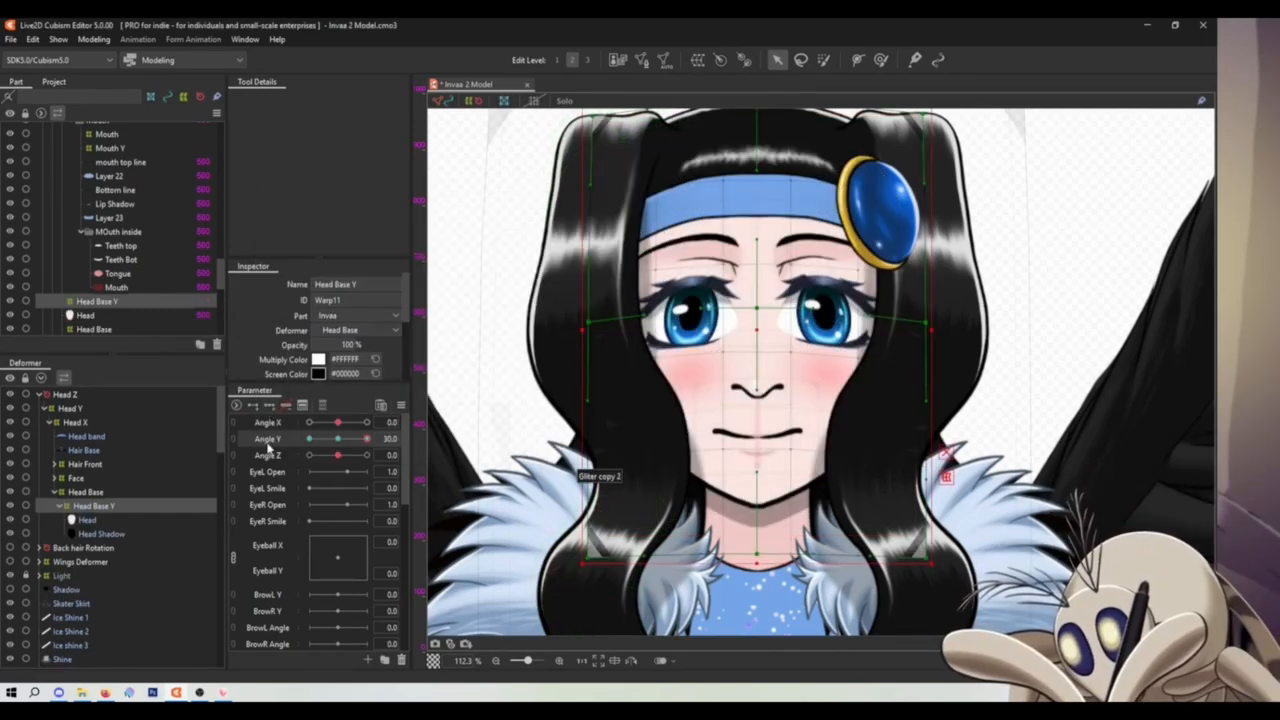
left_click_drag(979, 619, 474, 425)
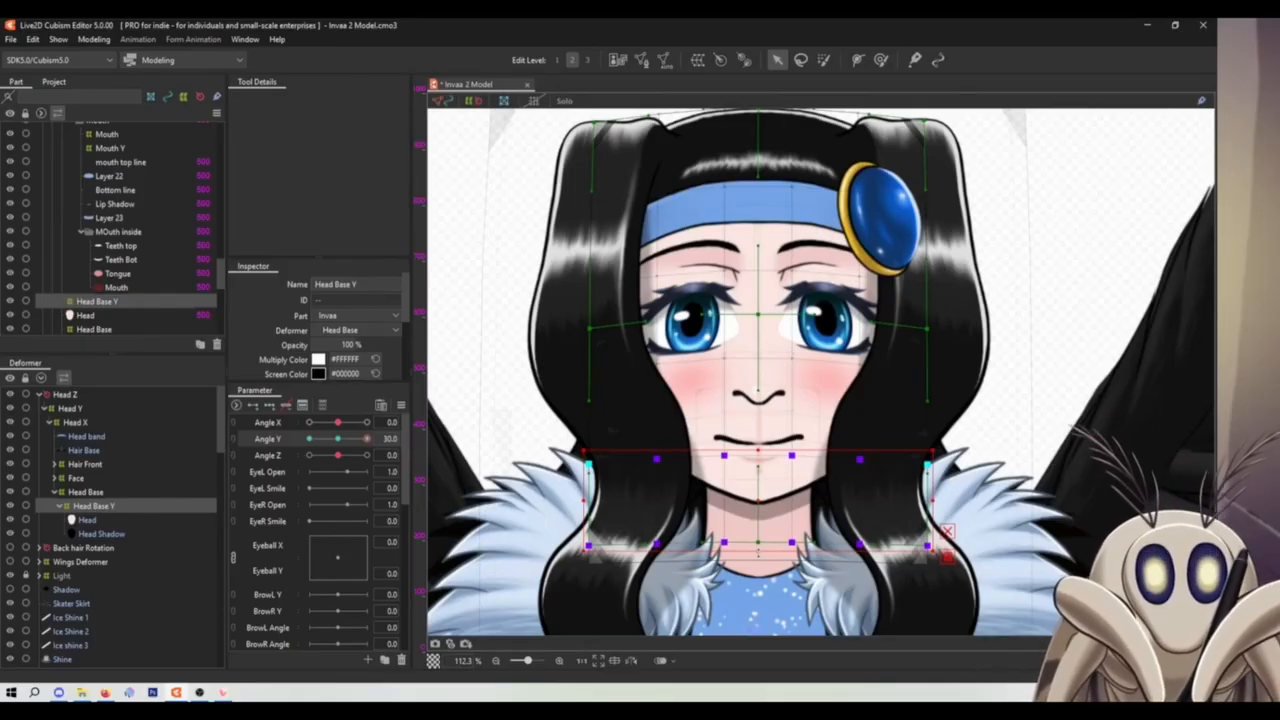
scroll(958, 181, "down", 4)
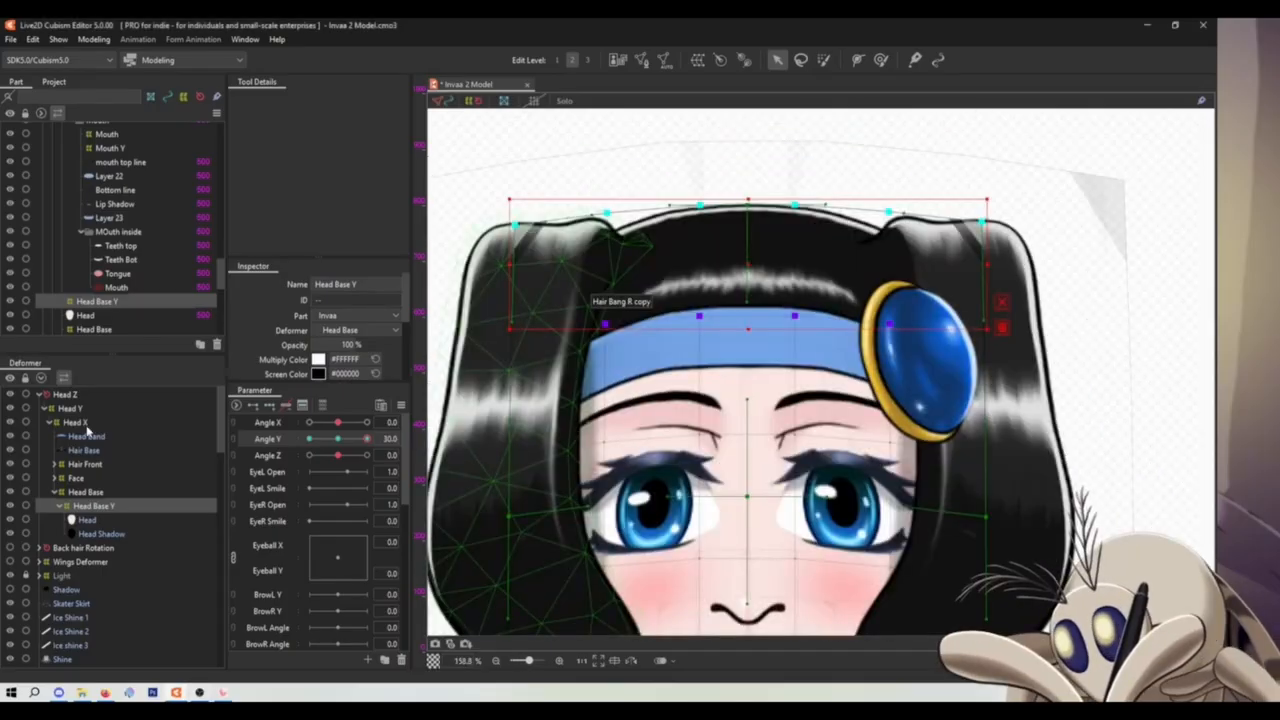
- Nudge the upper points of the Head X deformer slightly downward at Angle Y 30, and return Angle Y to 0
left_click(83, 424)
scroll(1125, 347, "down", 4)
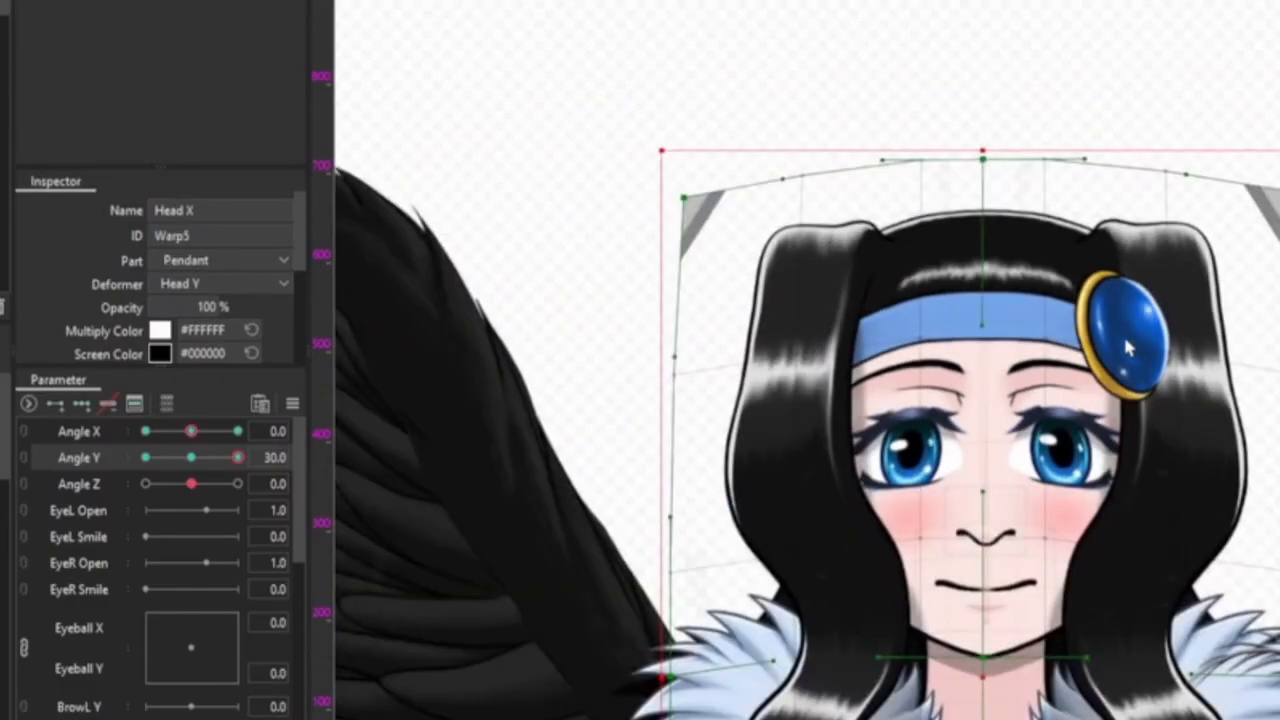
left_click_drag(1116, 334, 1055, 324)
left_click_drag(600, 91, 1279, 379)
left_click_drag(922, 138, 930, 147)
left_click_drag(237, 457, 190, 458)
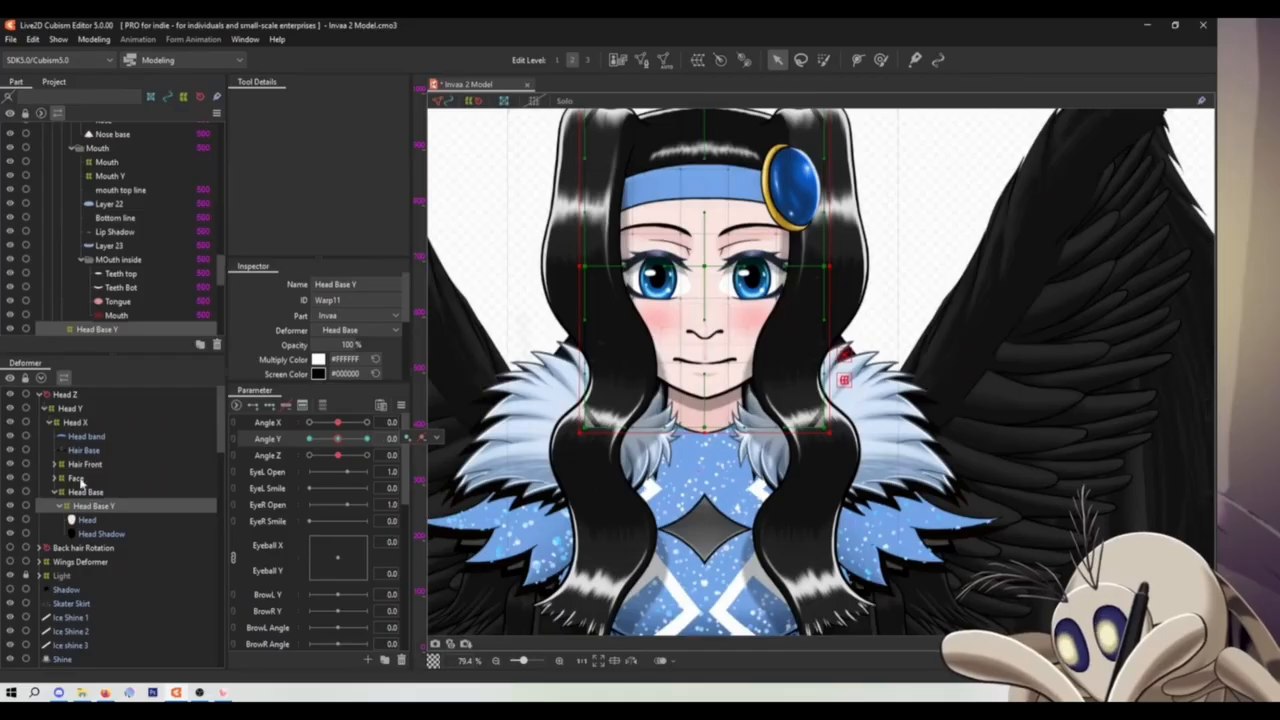
- Pull the Face deformer's centre points downward and raise its right-middle point slightly at Angle Y -30
left_click(80, 479)
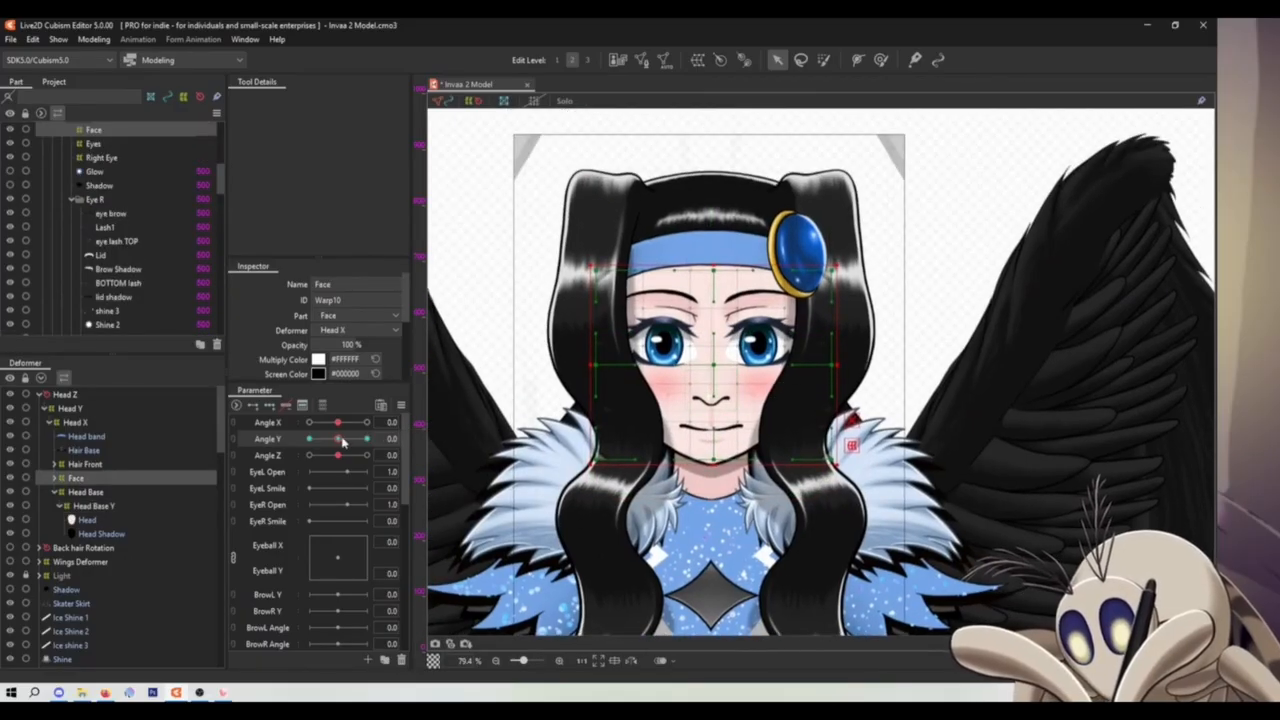
left_click_drag(343, 442, 268, 443)
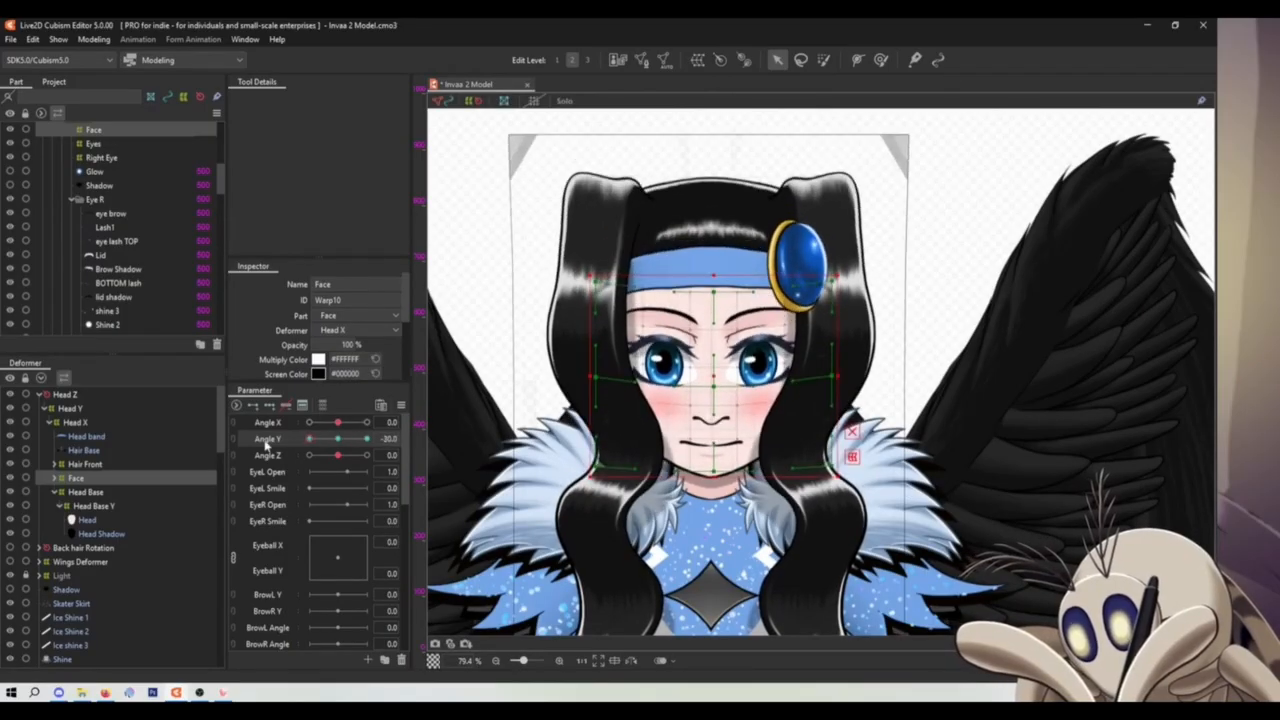
scroll(717, 375, "up", 3)
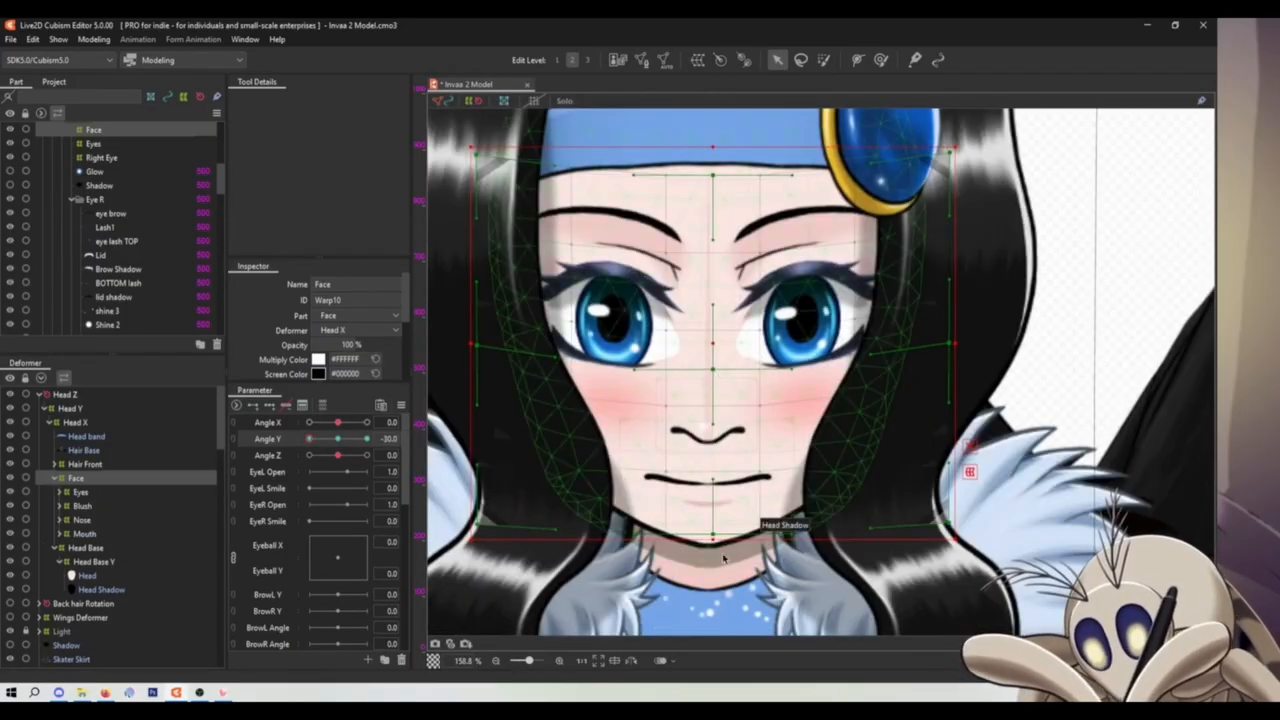
left_click_drag(716, 367, 718, 446)
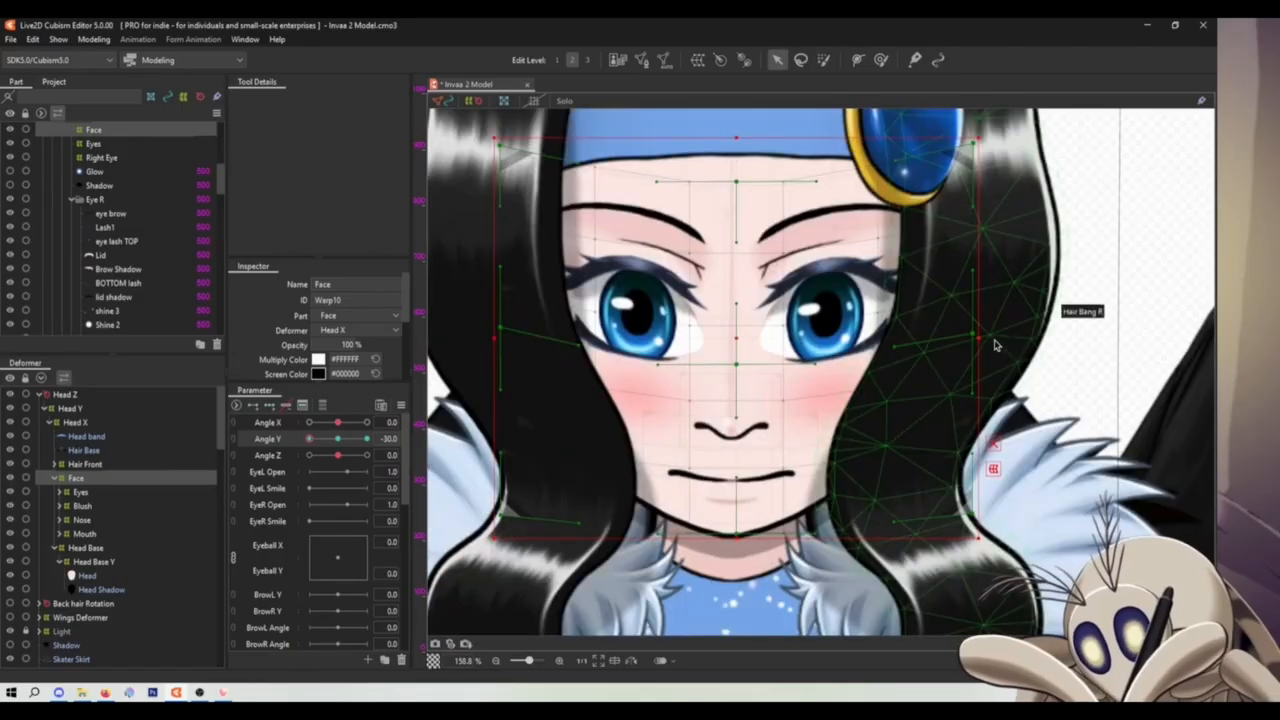
left_click_drag(974, 334, 974, 322)
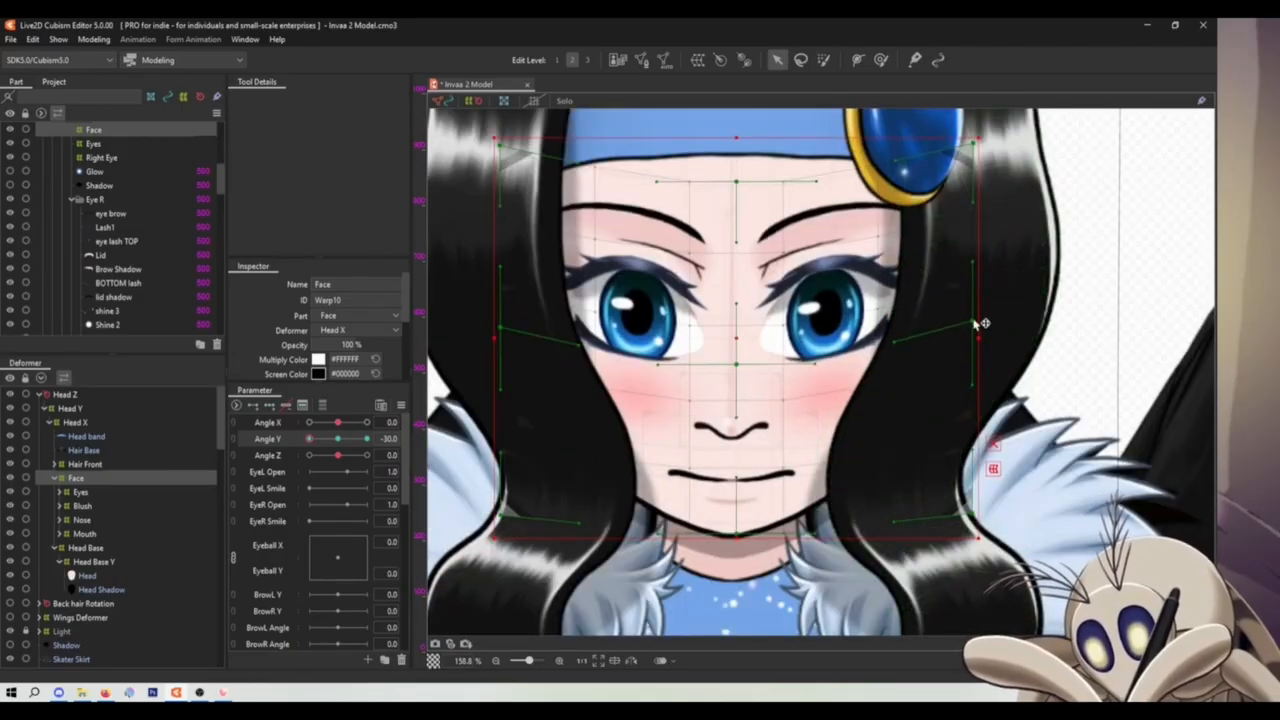
scroll(979, 323, "down", 5)
scroll(903, 290, "up", 1)
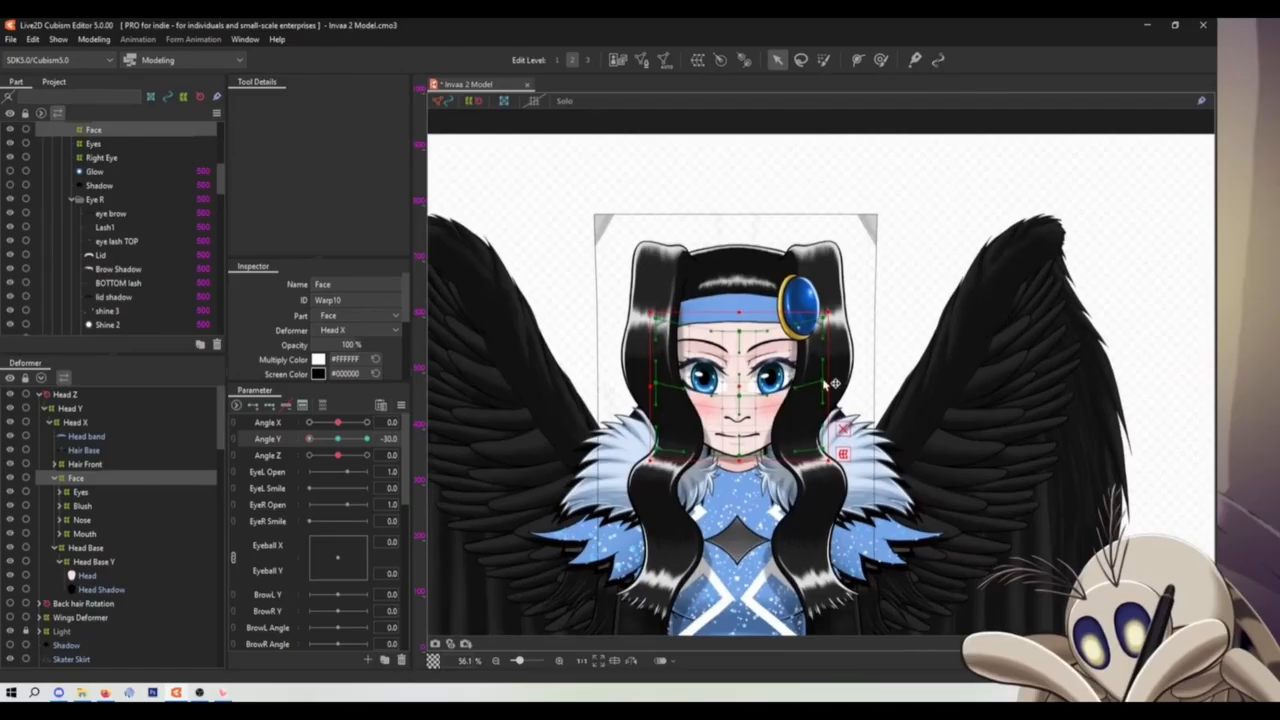
- Lower the Face deformer's centre point slightly at Angle Y 30
left_click(921, 268)
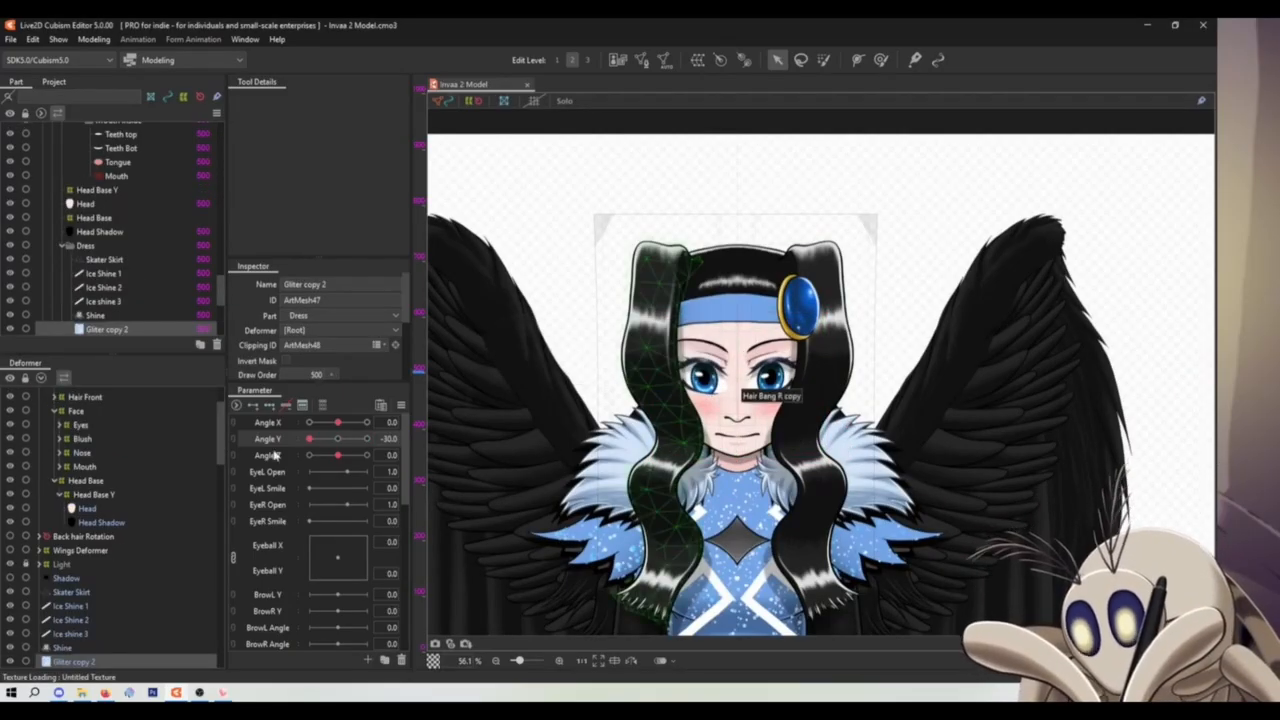
left_click_drag(311, 440, 386, 438)
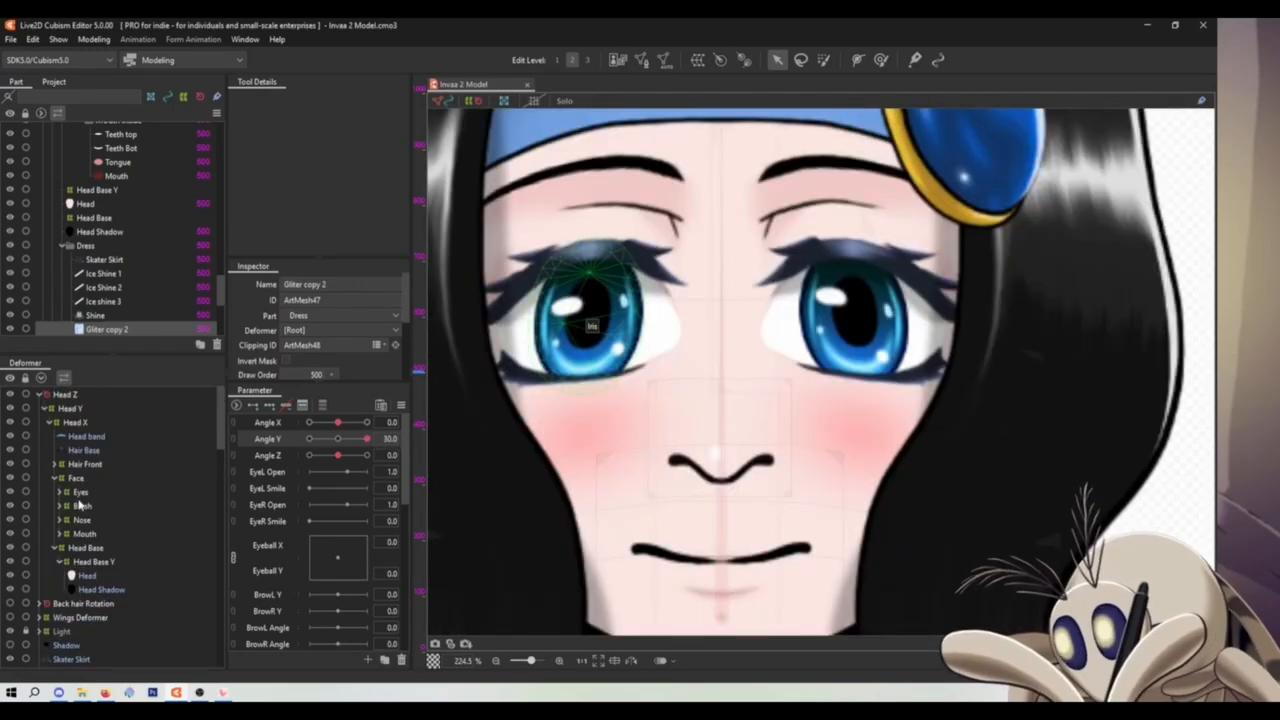
left_click(80, 479)
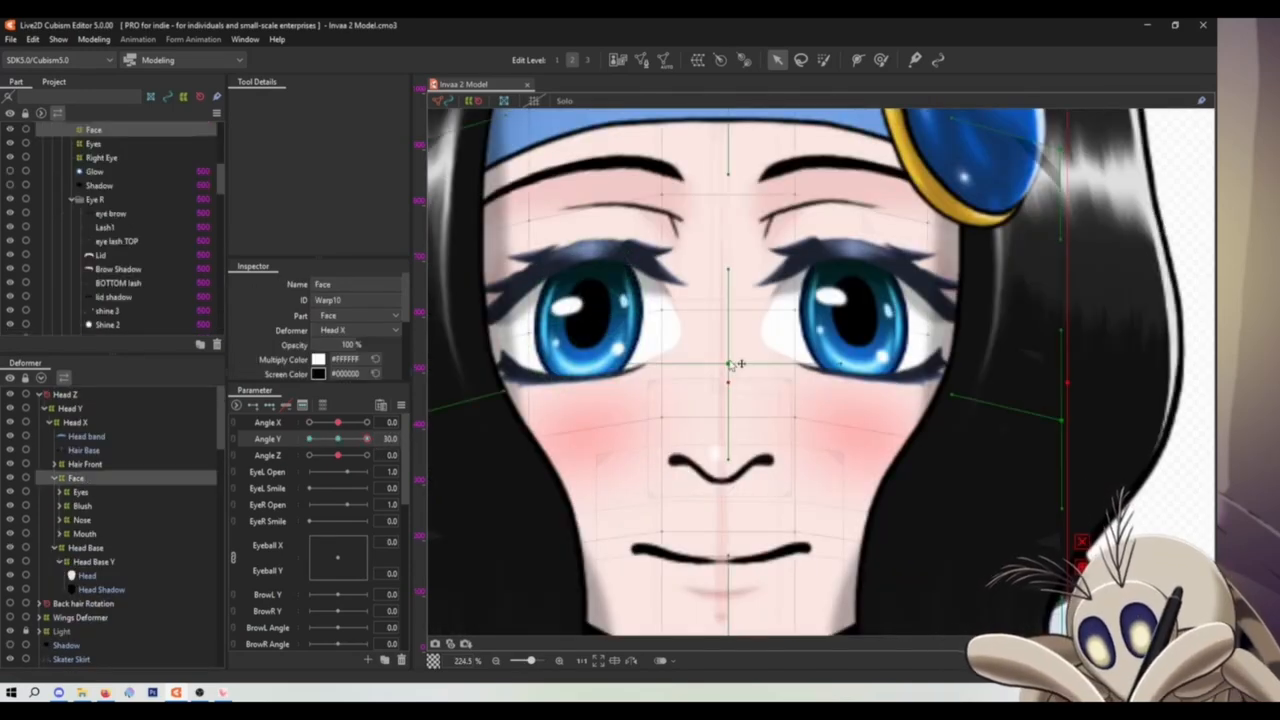
left_click_drag(729, 364, 729, 374)
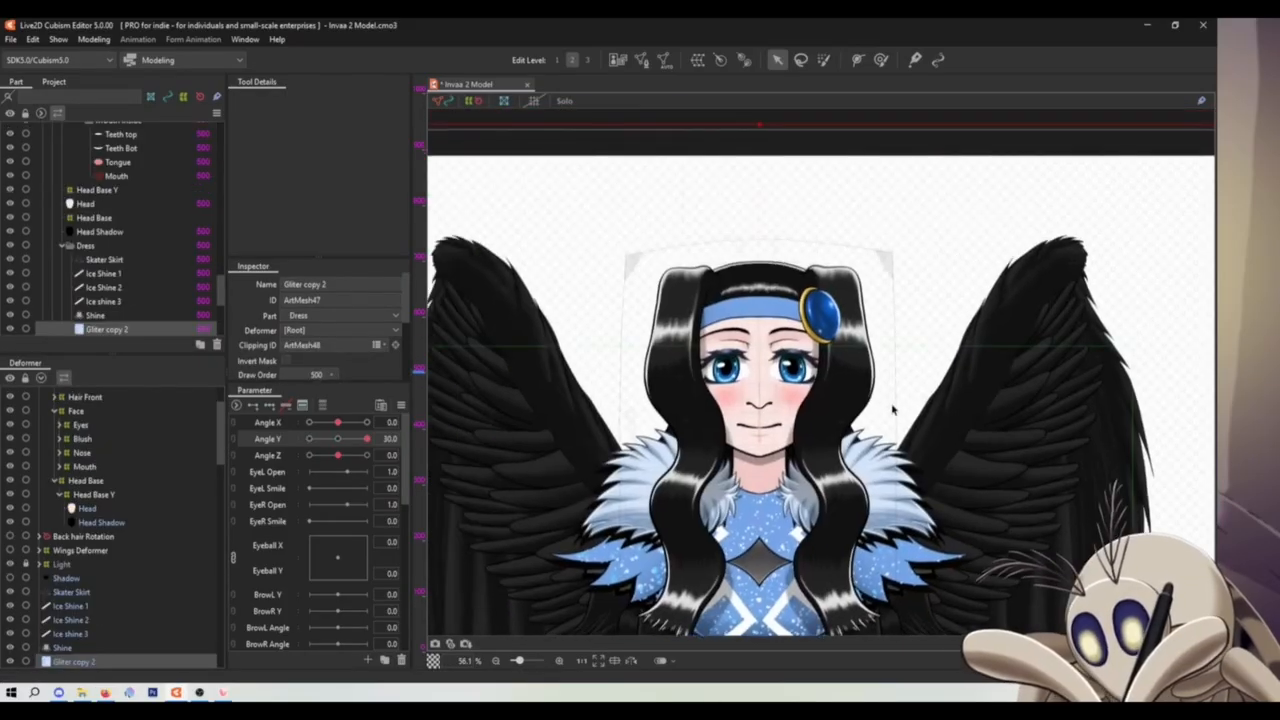
- Examine the face closely and from afar at Angle Y 30, and sweep Angle Y down to check the nod
scroll(790, 390, "up", 2)
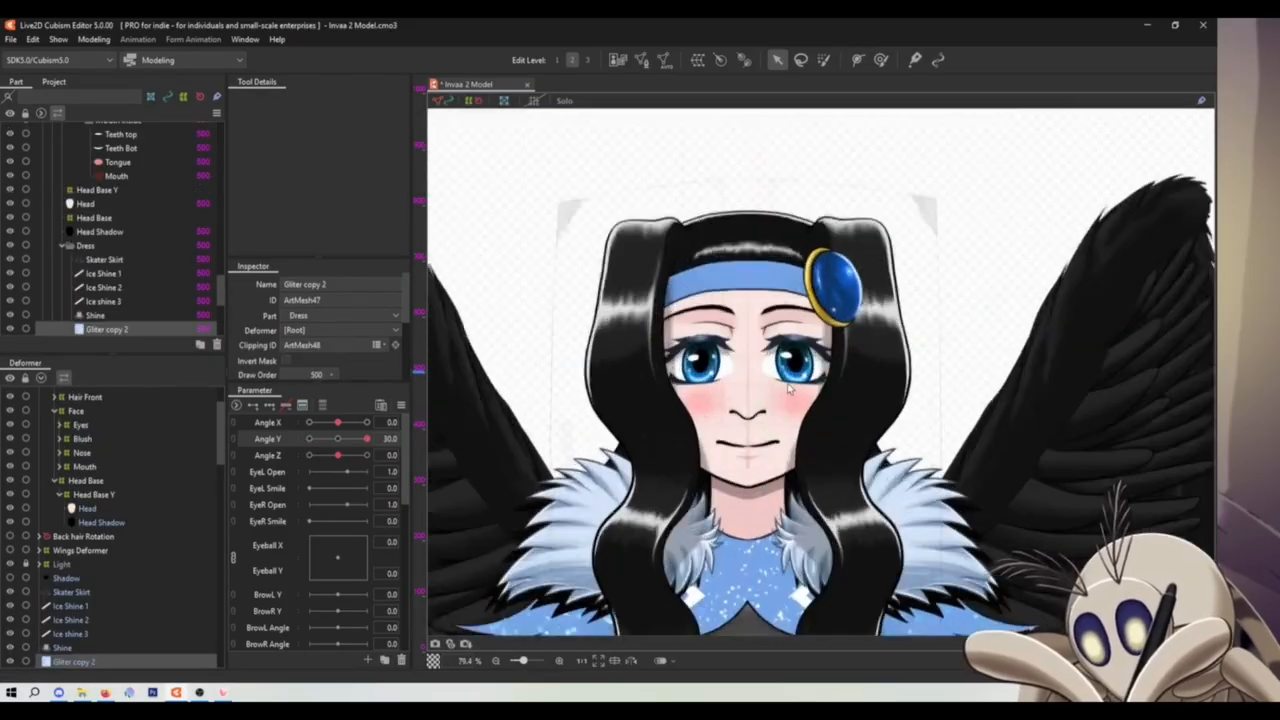
scroll(790, 390, "up", 3)
scroll(788, 390, "down", 4)
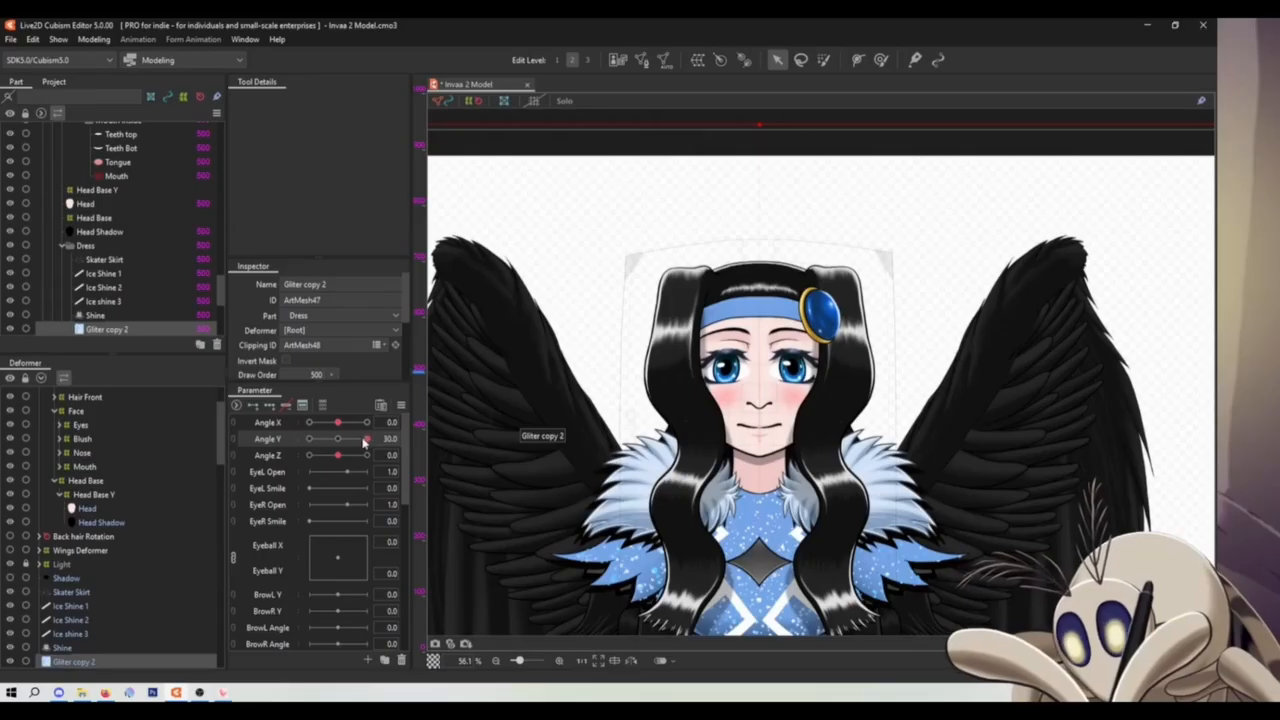
left_click_drag(365, 442, 241, 455)
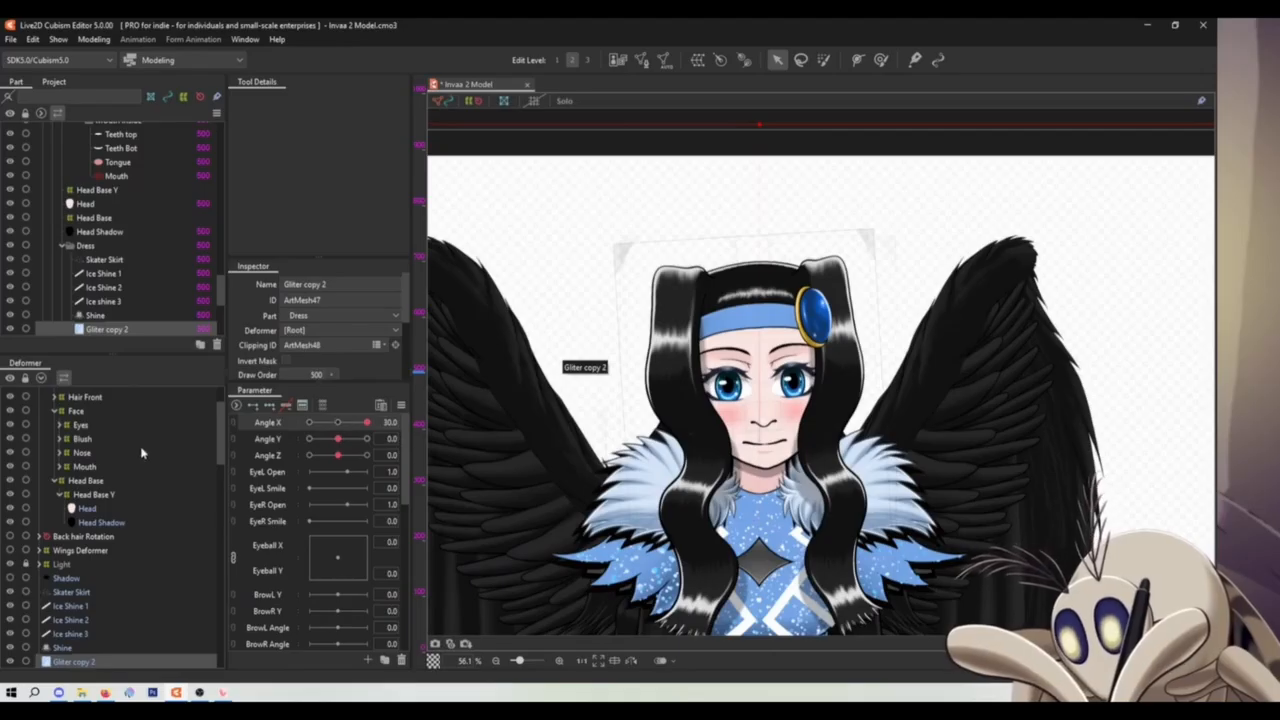
scroll(127, 490, "up", 2)
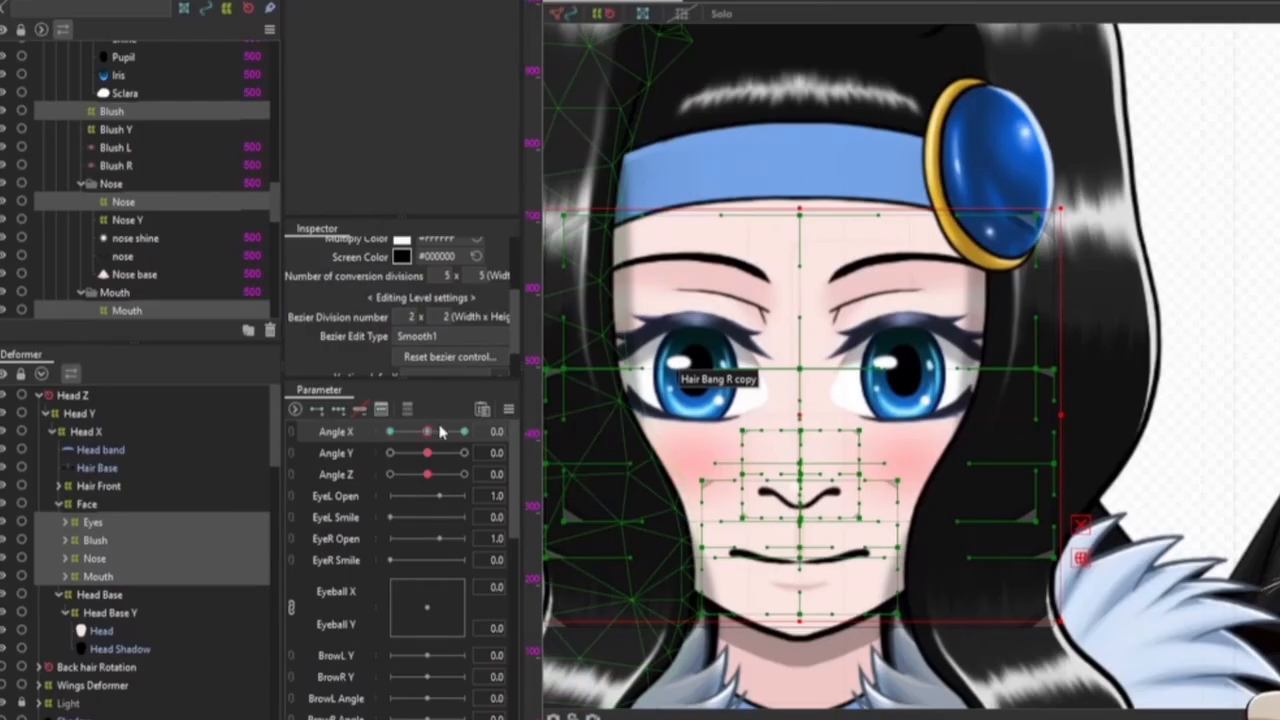
- Shift the Eyes, Blush, Nose and Mouth deformers together slightly to the right at Angle X 30
left_click_drag(440, 431, 464, 431)
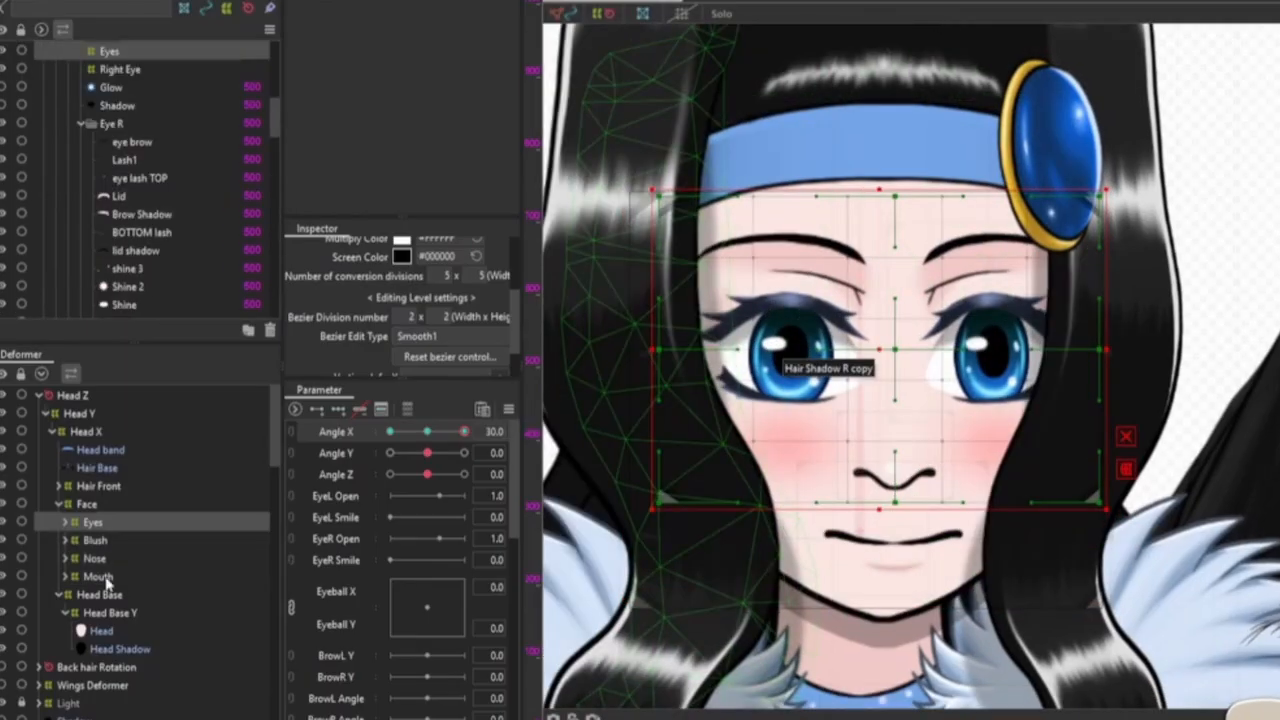
left_click(98, 574, "shift")
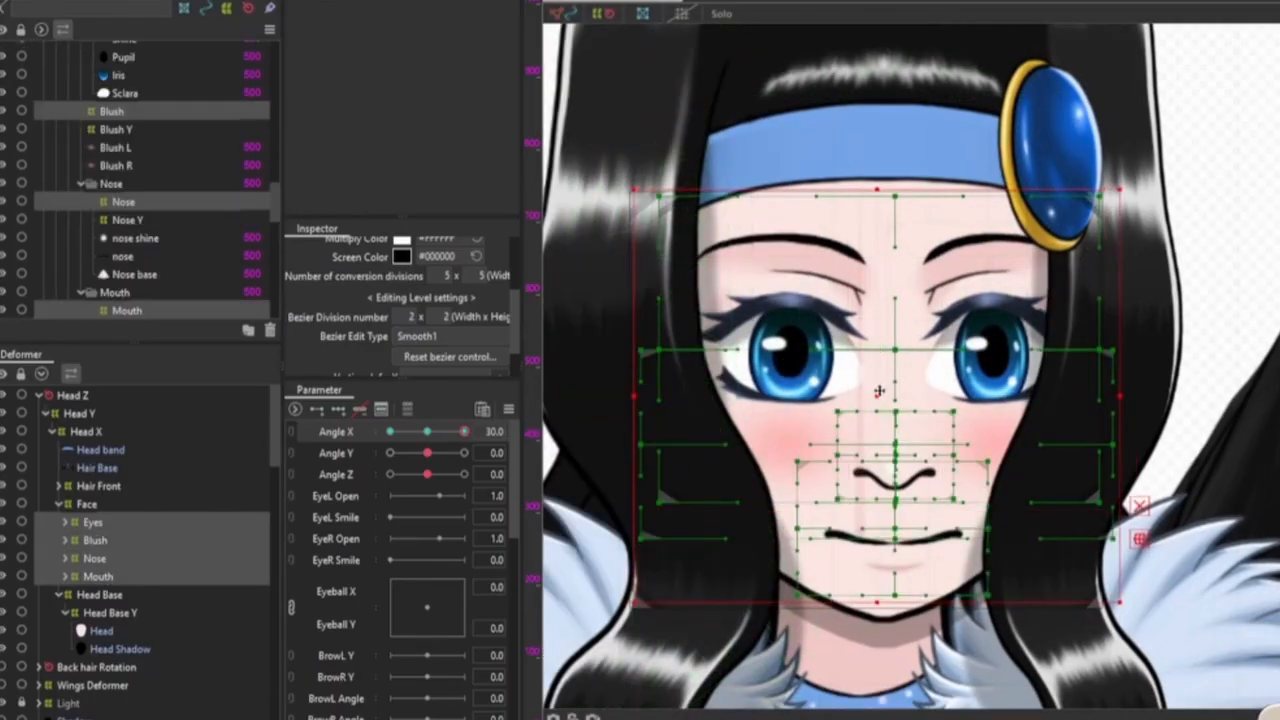
left_click_drag(879, 391, 885, 391)
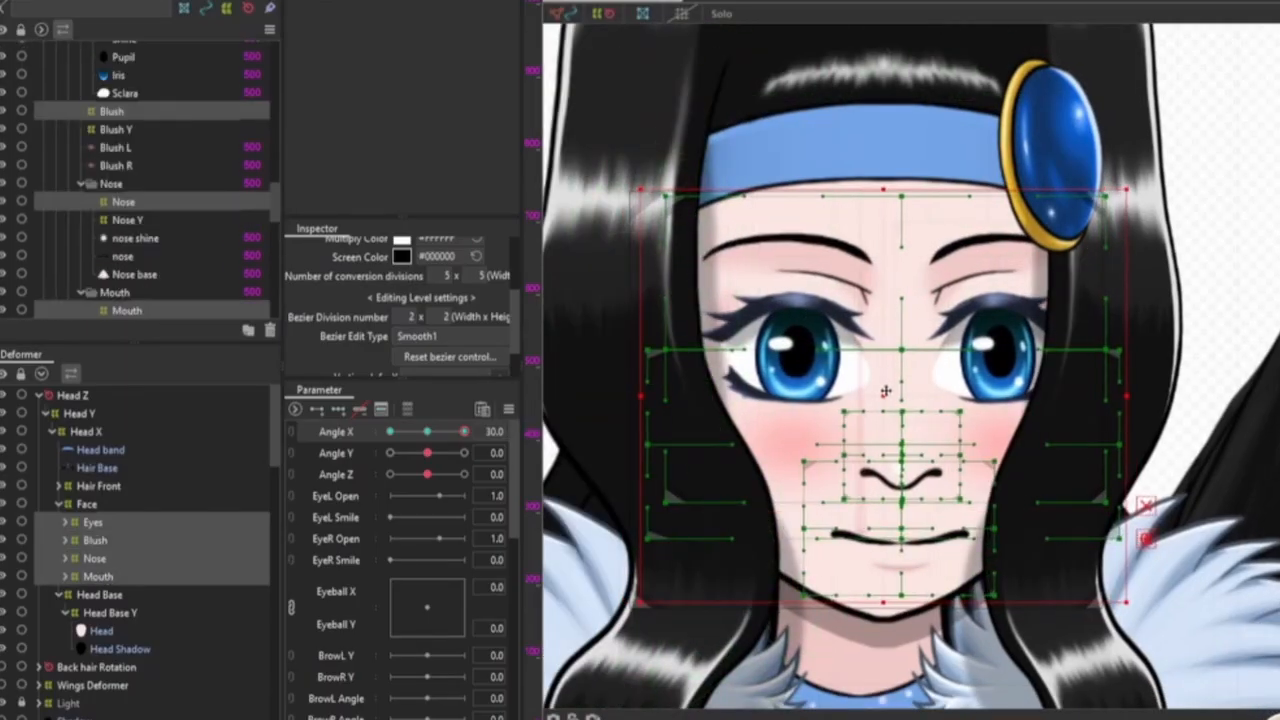
- Reflect the Angle X 30 motion of the Eyes, Blush, Nose and Mouth deformers horizontally, and sweep Angle X to check both sides
left_click(508, 409)
left_click(608, 572)
key("Return")
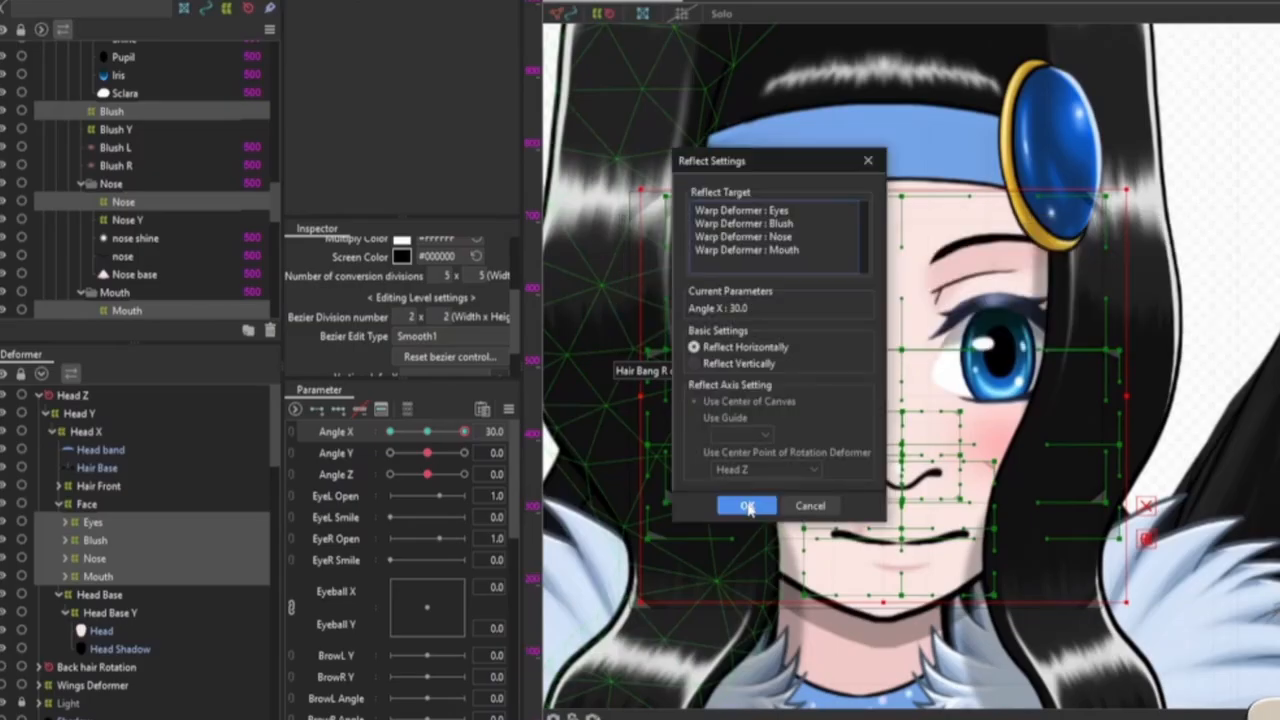
left_click(748, 506)
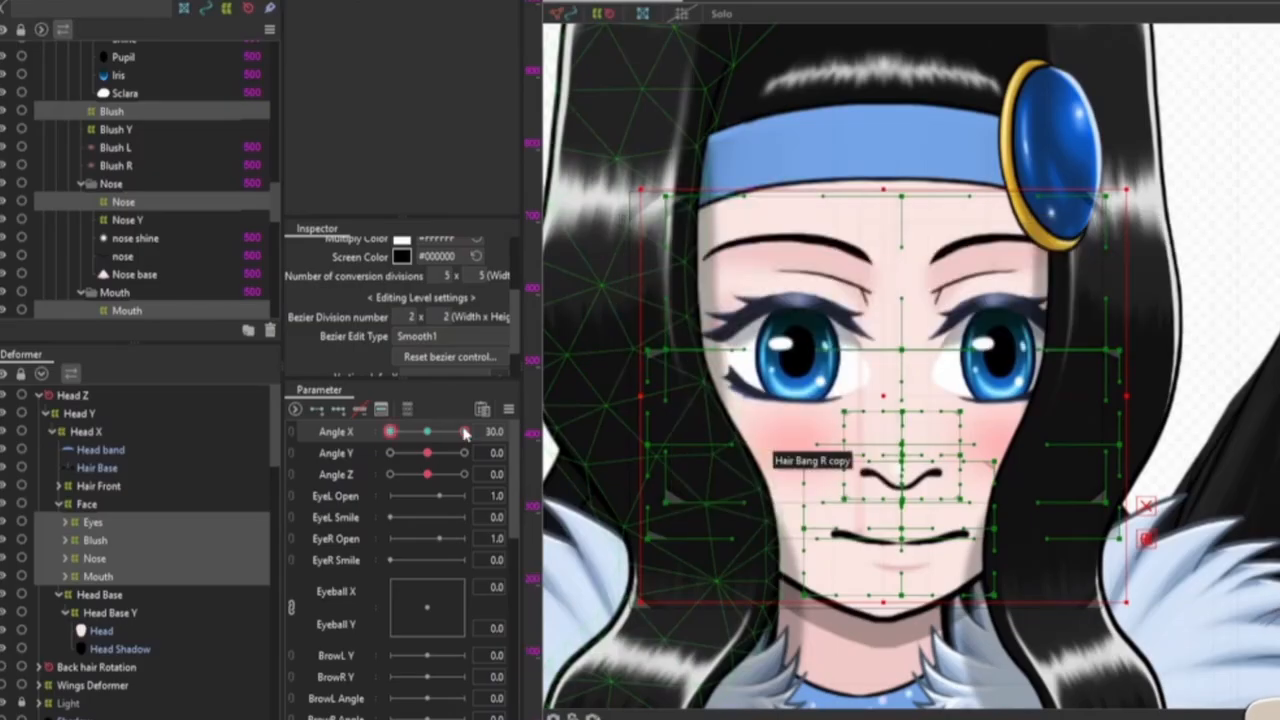
left_click_drag(464, 432, 390, 432)
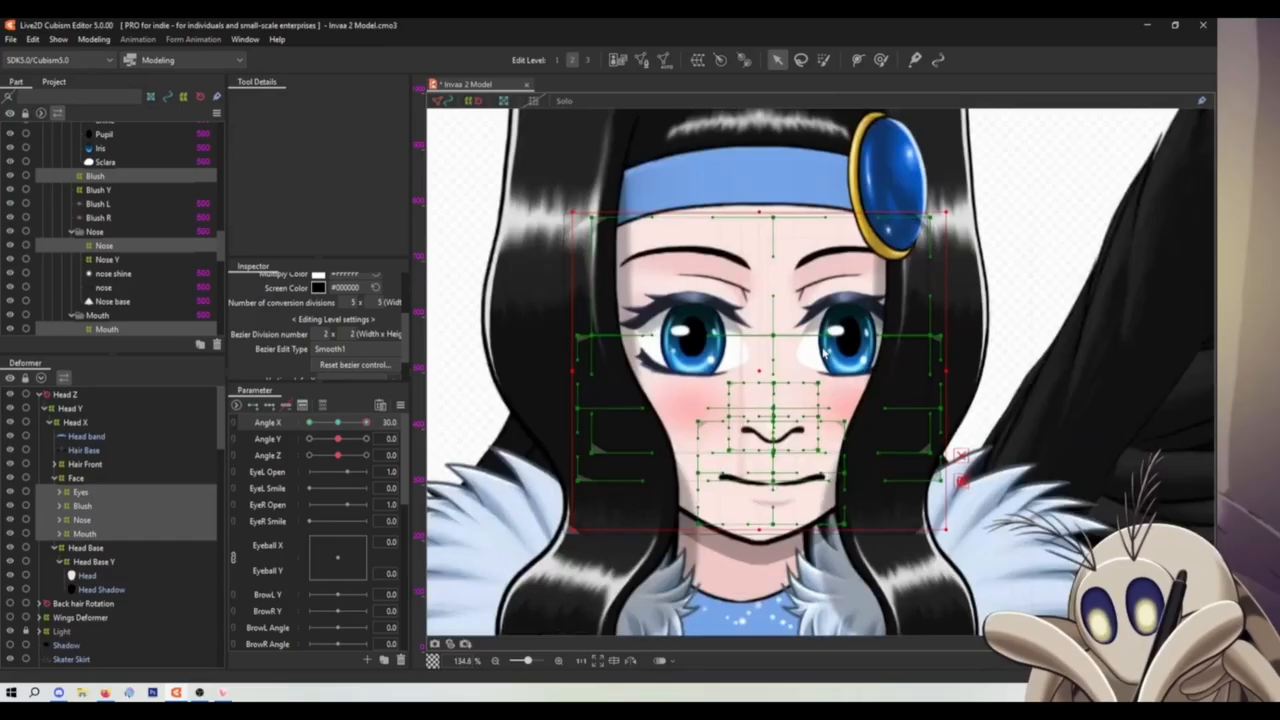
- Narrow the right-hand columns of the Mouth deformer at Angle X 30 and shift the whole deformer slightly right
scroll(825, 350, "up", 3)
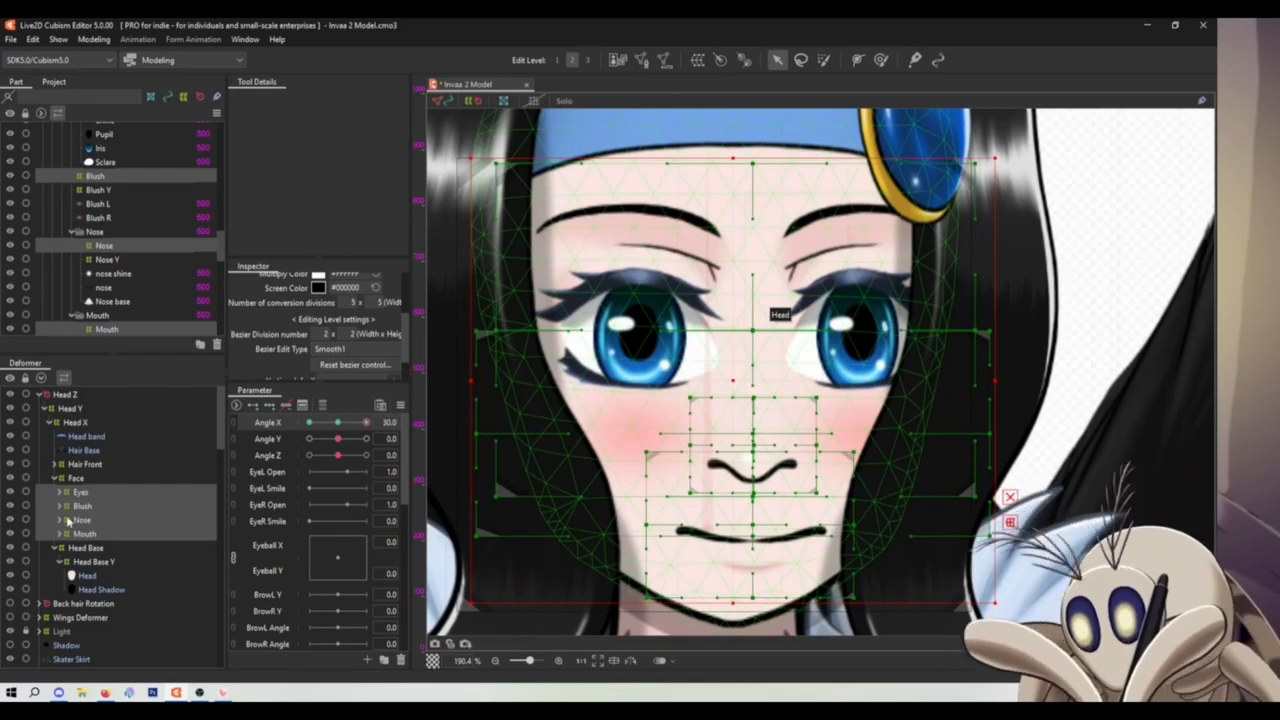
left_click(83, 535)
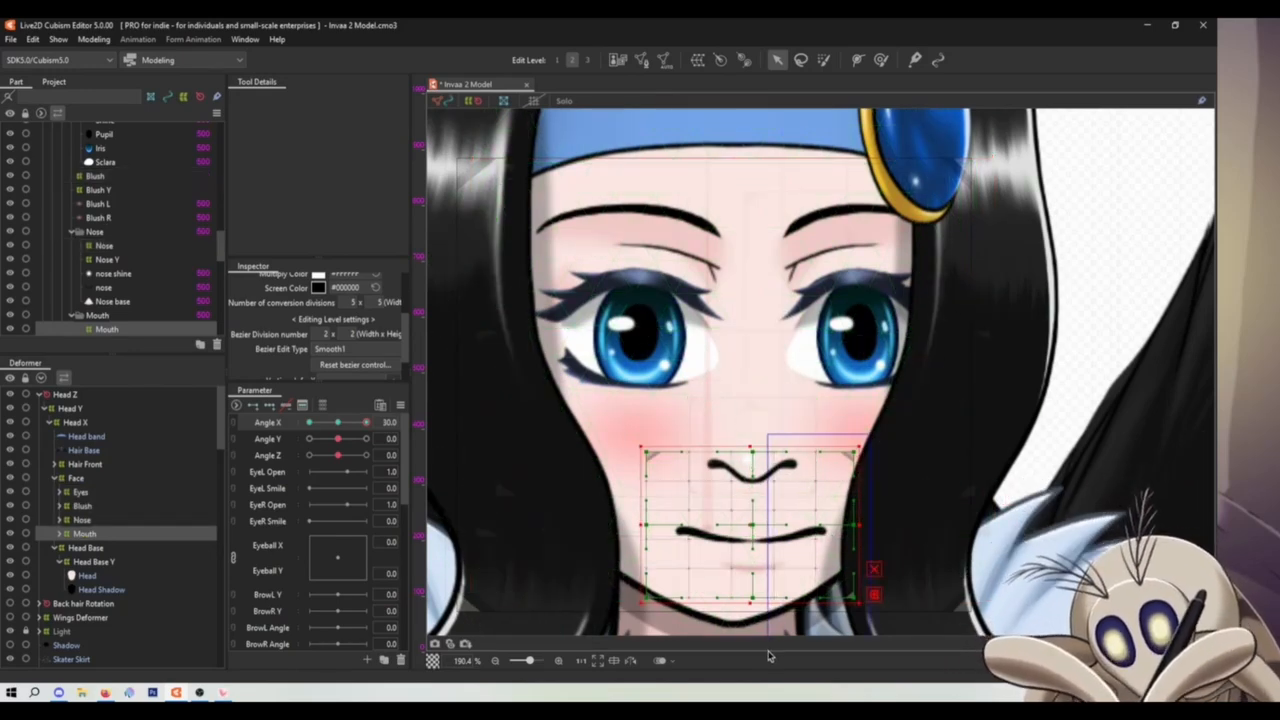
left_click_drag(768, 656, 768, 655)
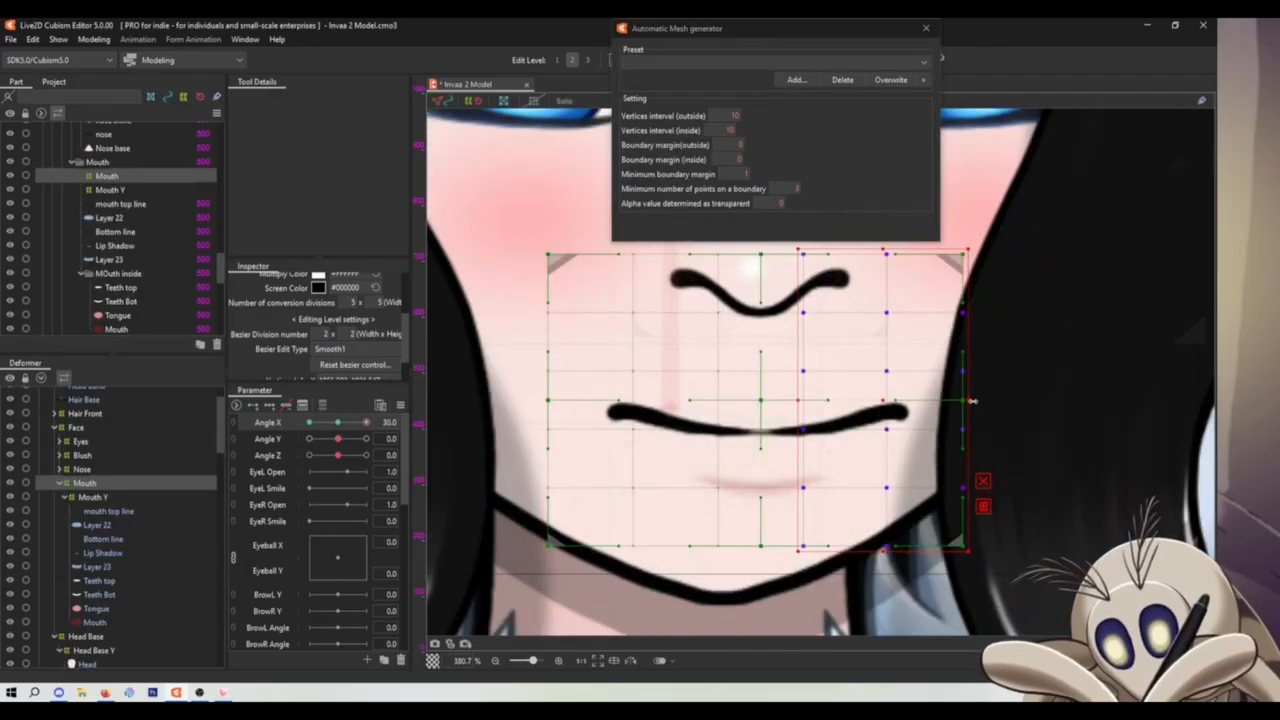
left_click_drag(970, 401, 894, 404)
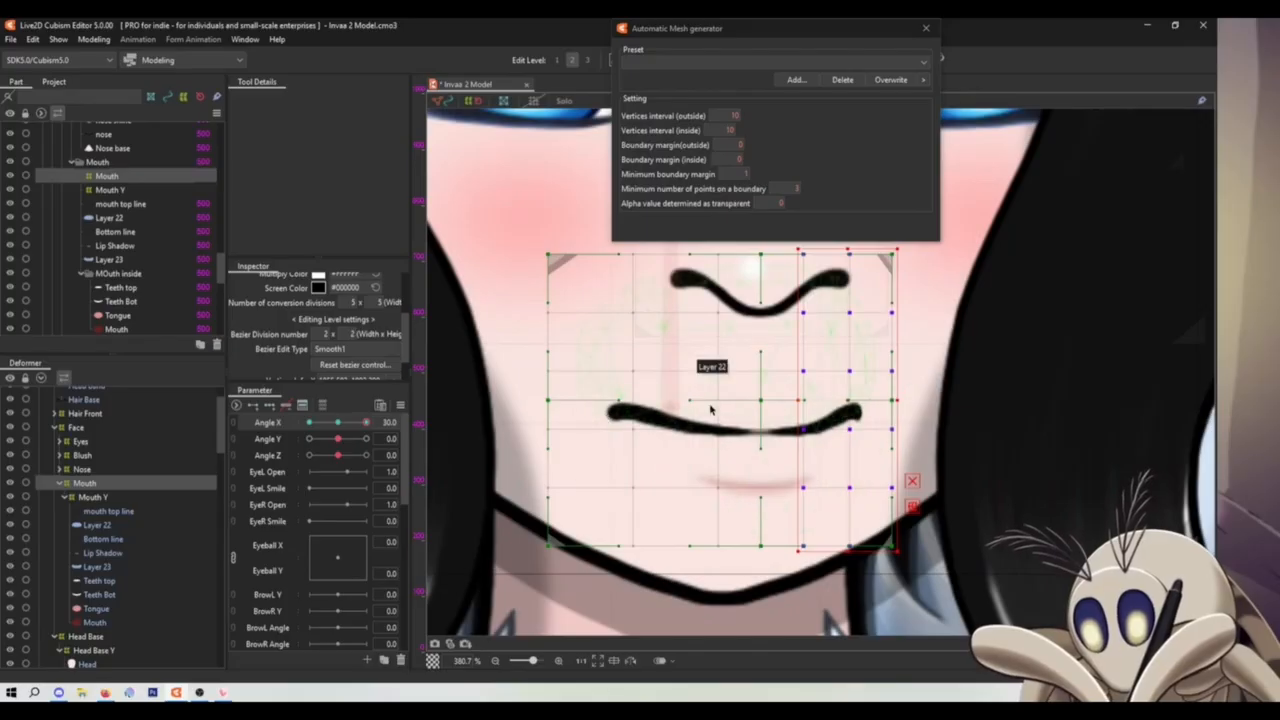
left_click(752, 402)
left_click_drag(721, 403, 744, 403)
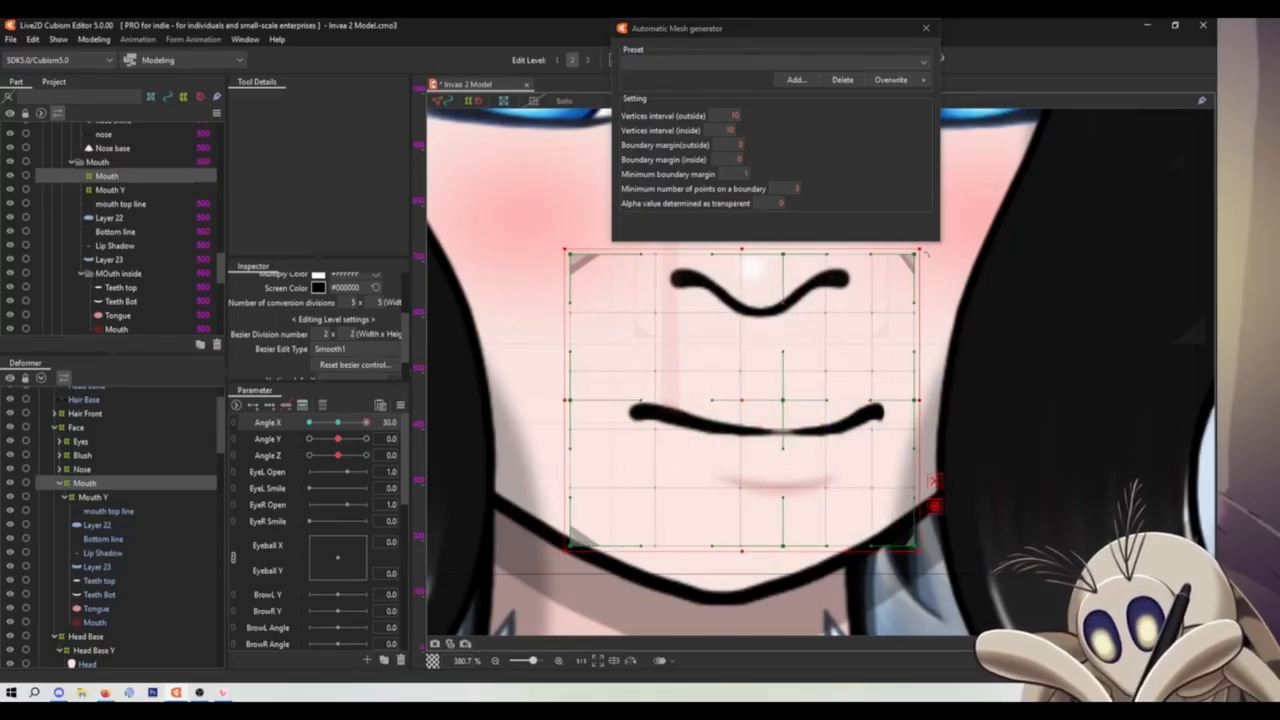
- Try to tilt the Mouth deformer slightly clockwise at Angle X 30
left_click_drag(927, 254, 939, 270)
left_click_drag(989, 265, 884, 388)
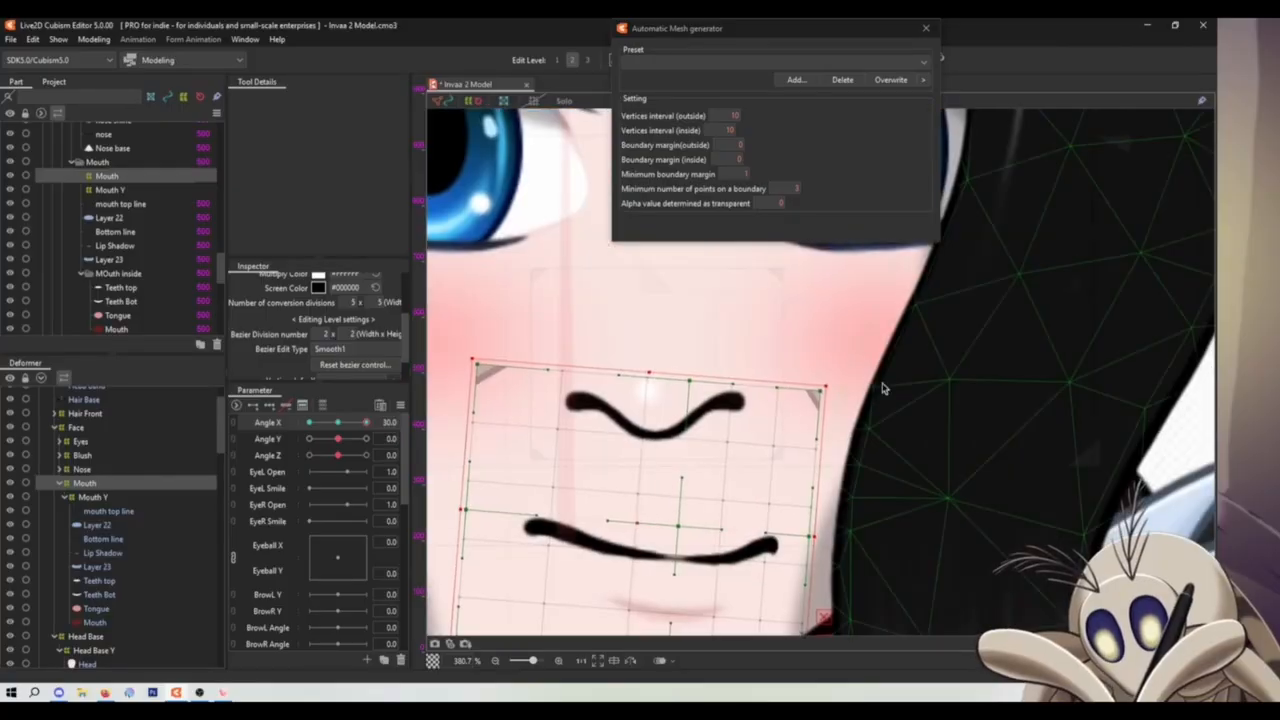
scroll(882, 388, "down", 4)
key("ctrl+z")
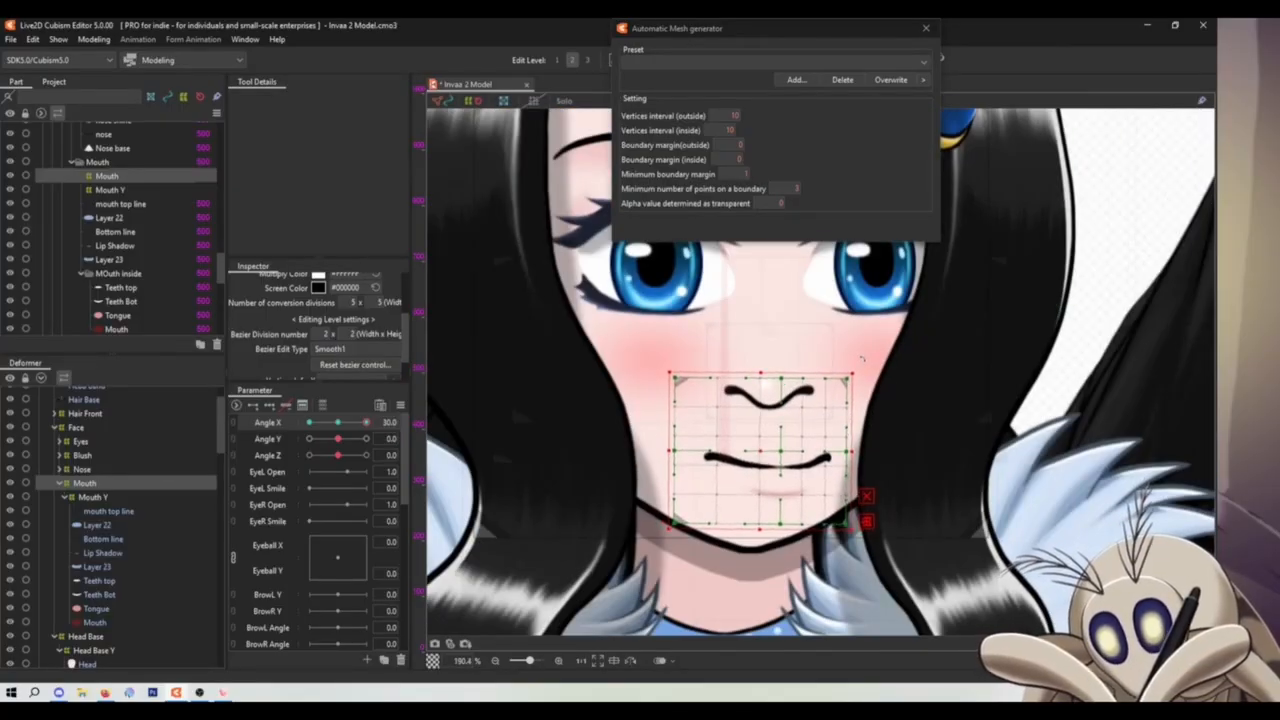
- Shift the Nose deformer slightly to the right at Angle X 30
left_click(82, 469)
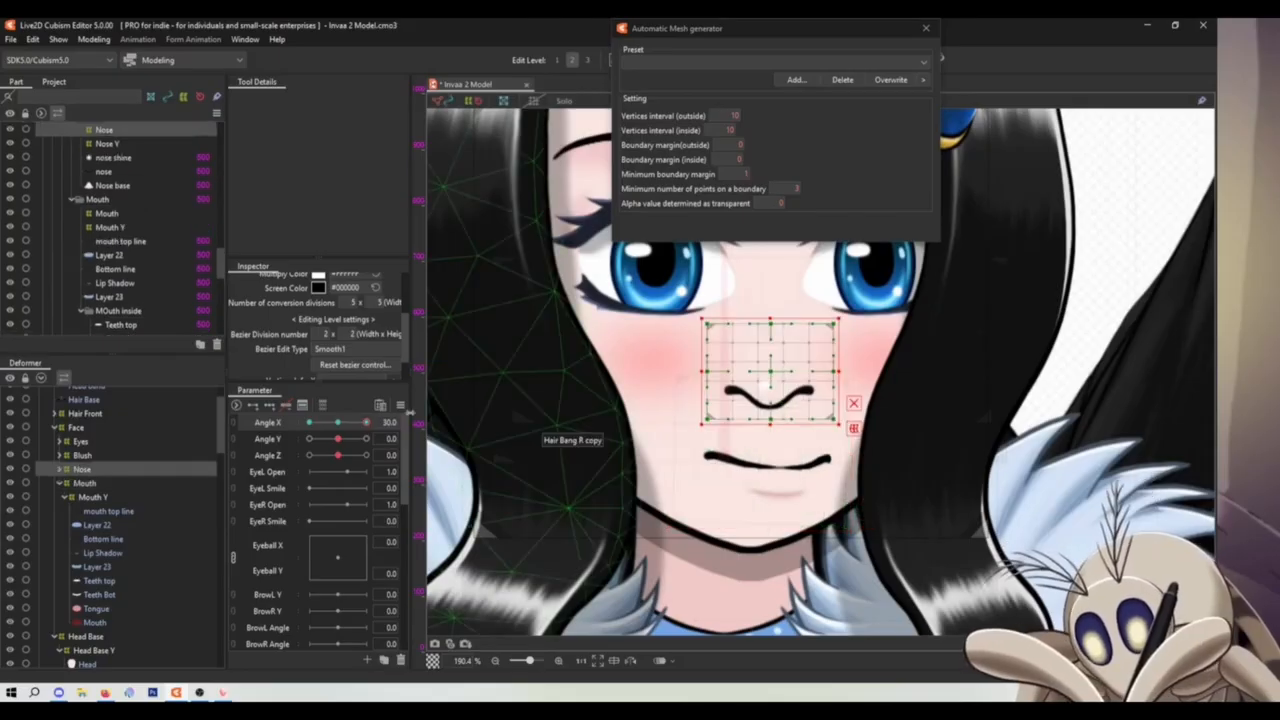
scroll(766, 370, "up", 4)
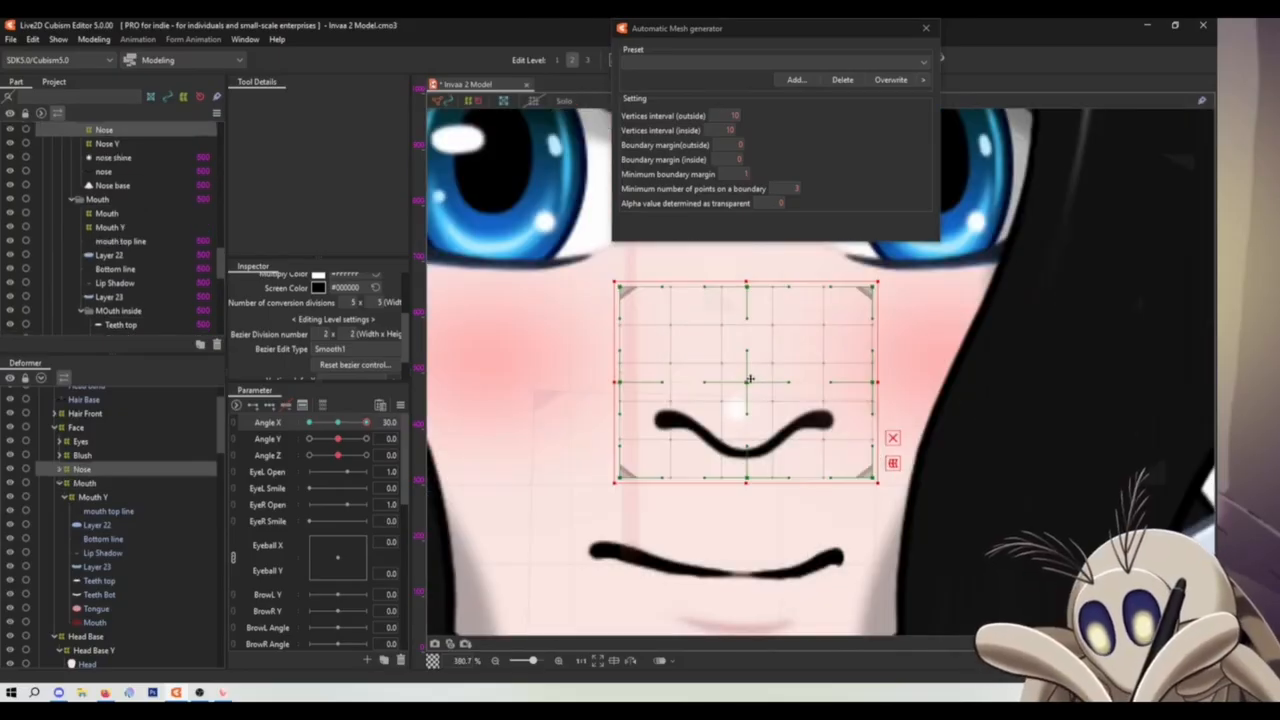
left_click_drag(749, 378, 773, 377)
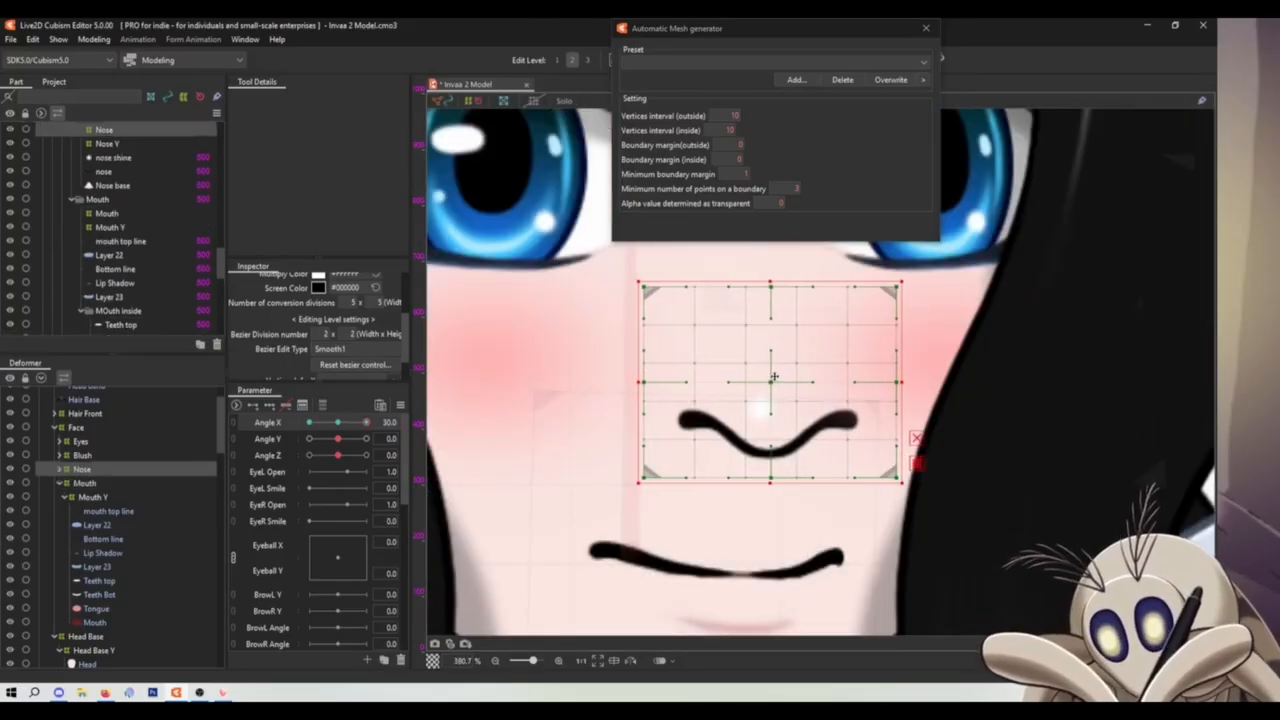
- Narrow the three right-hand columns of the Nose deformer, and move its four right-hand columns further right
scroll(837, 335, "up", 2)
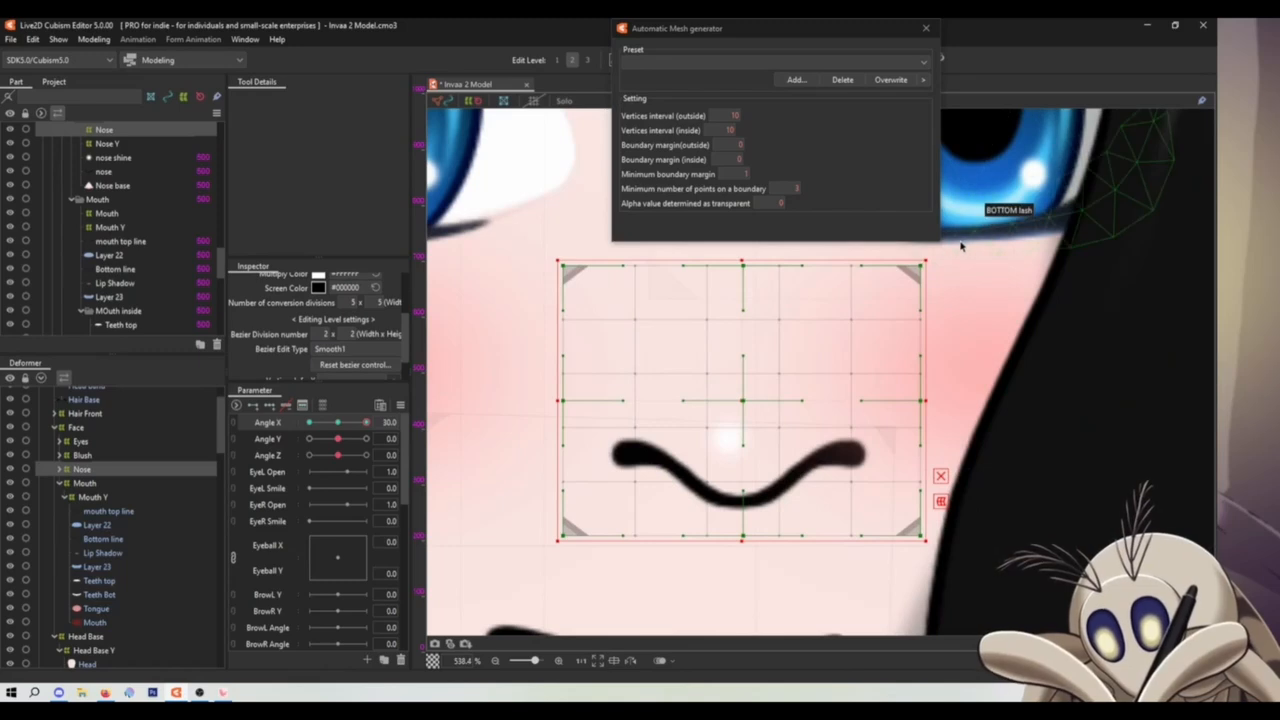
left_click_drag(956, 310, 772, 634)
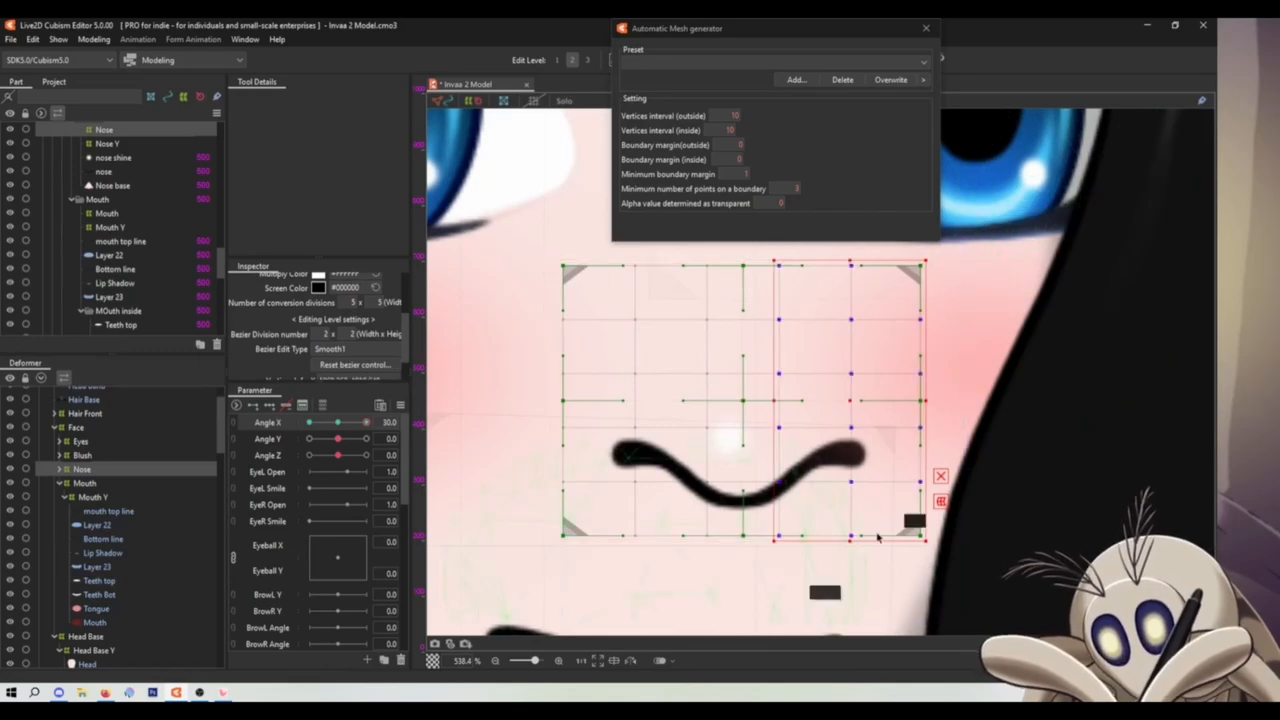
left_click_drag(931, 403, 842, 412)
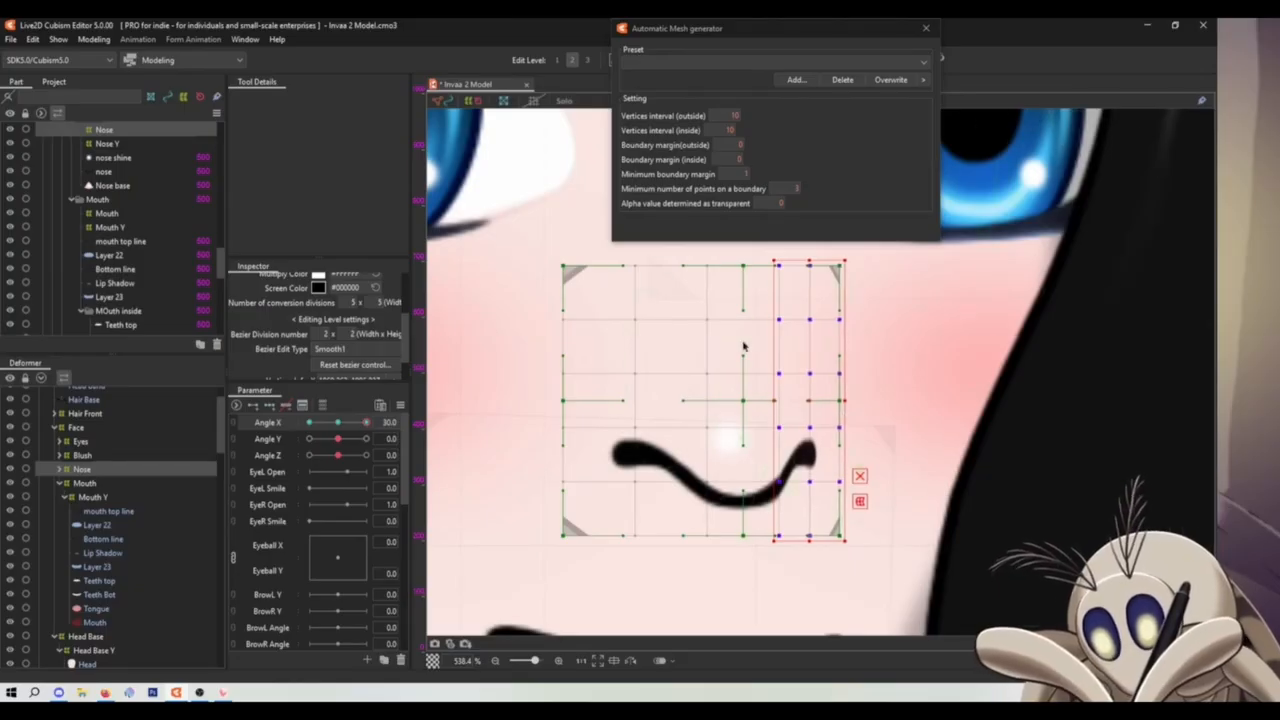
left_click_drag(680, 260, 900, 570)
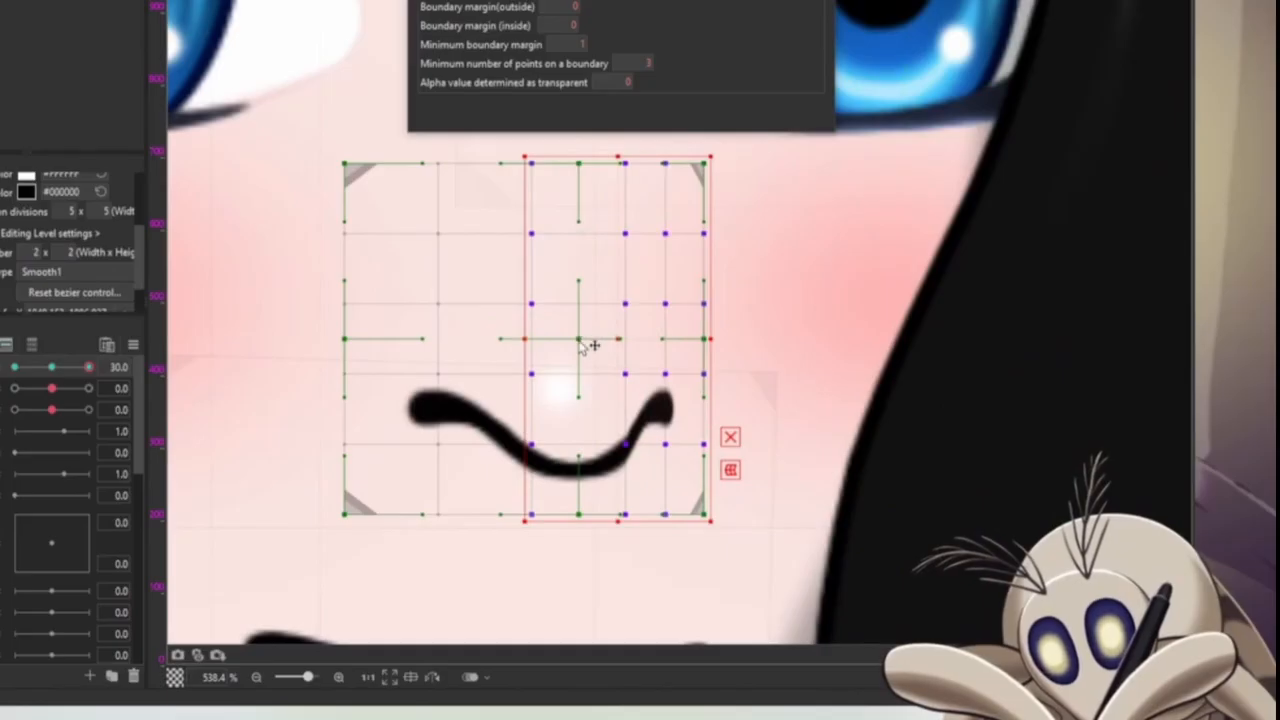
left_click_drag(618, 341, 652, 340)
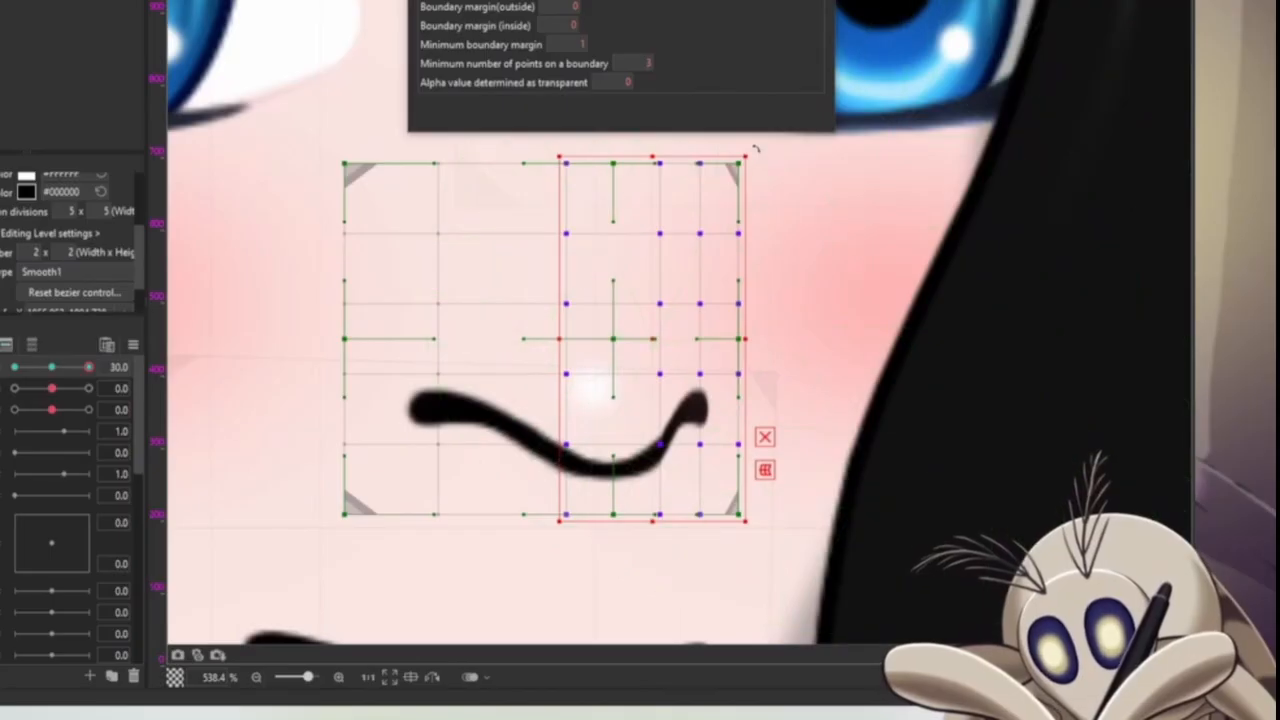
- Try to tilt the right-hand columns of the Nose deformer counter-clockwise and reposition them
left_click_drag(754, 149, 716, 121)
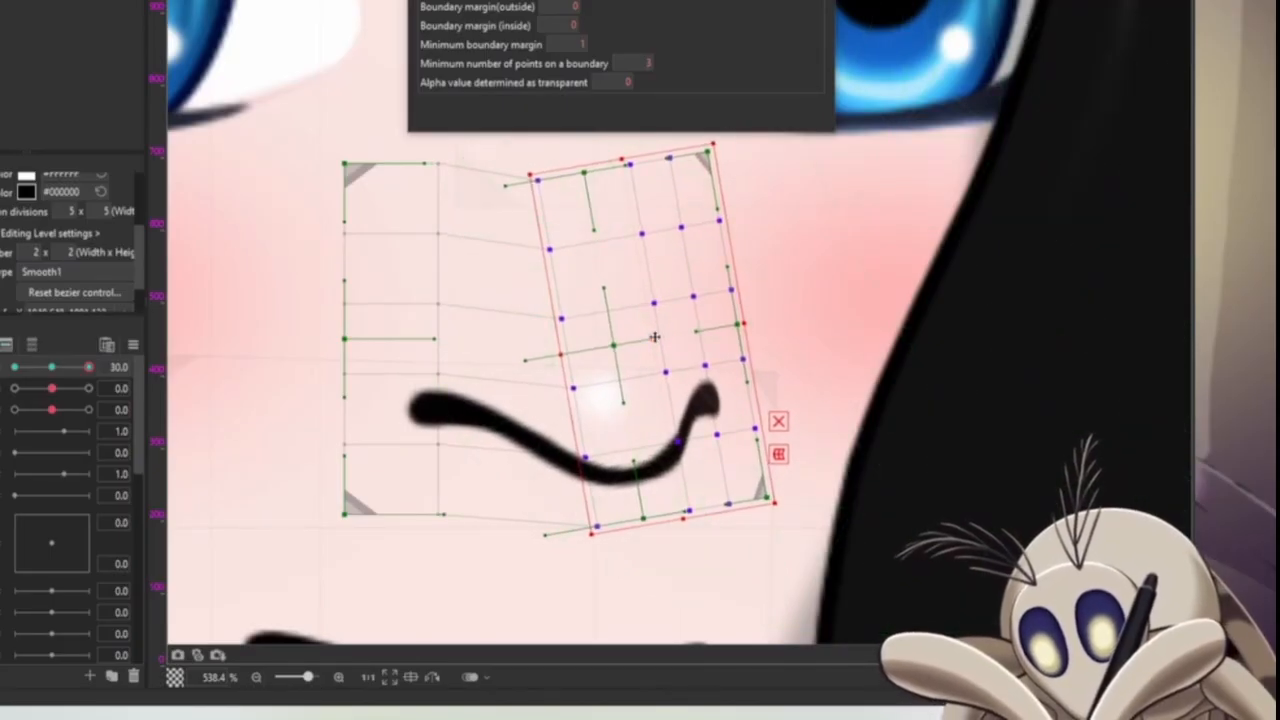
left_click_drag(655, 337, 655, 332)
scroll(940, 390, "down", 5)
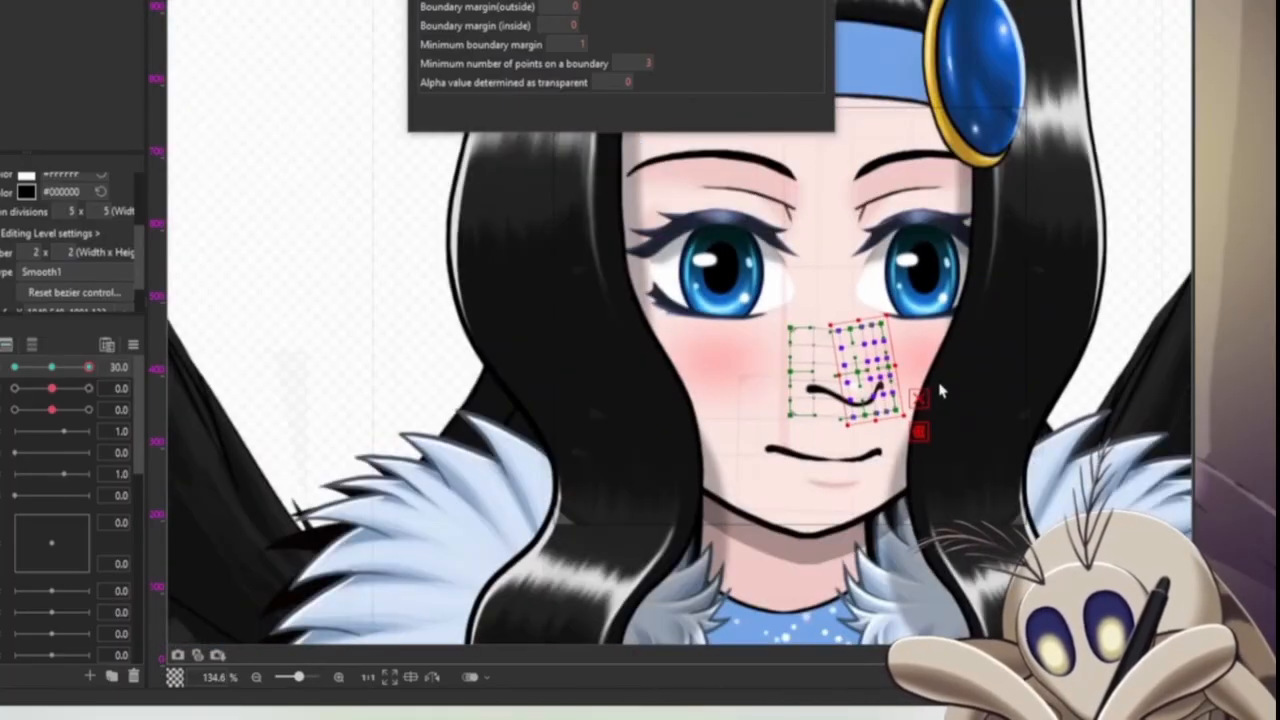
scroll(840, 335, "up", 4)
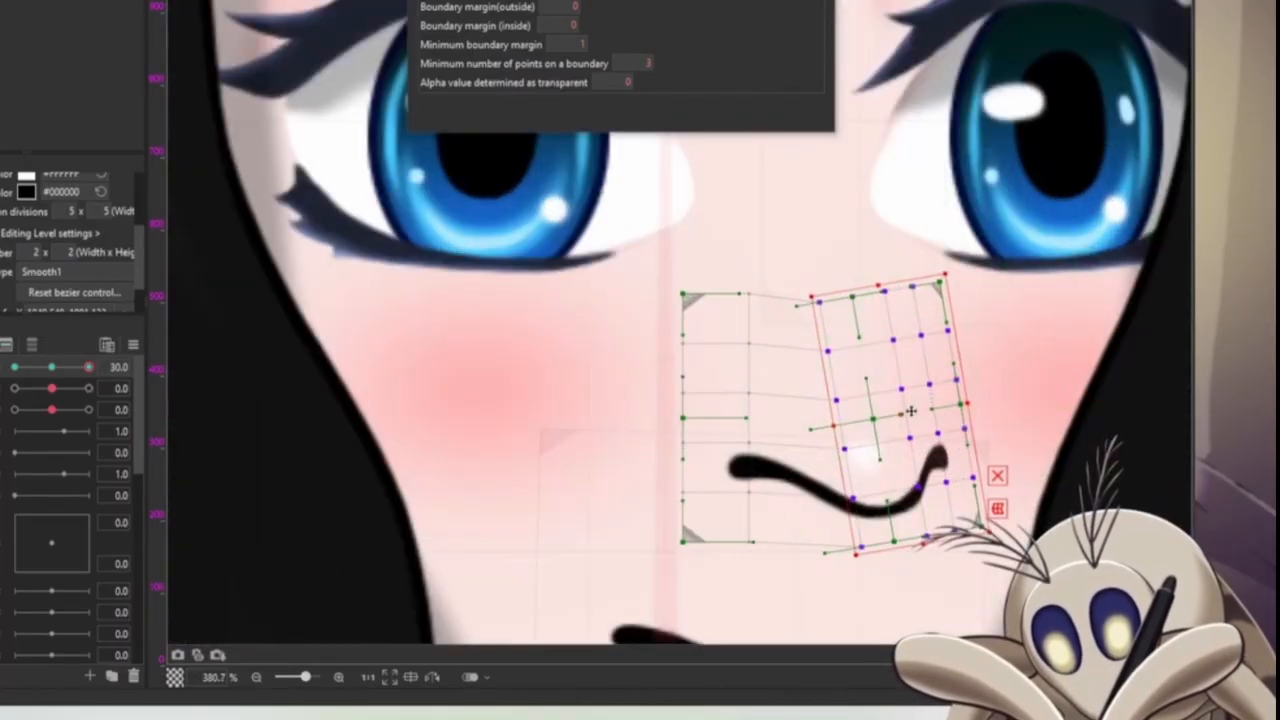
left_click_drag(906, 412, 889, 413)
- Narrow the Nose deformer's right-hand columns slightly more and pull its right-middle control point inward and up
left_click_drag(963, 128, 792, 570)
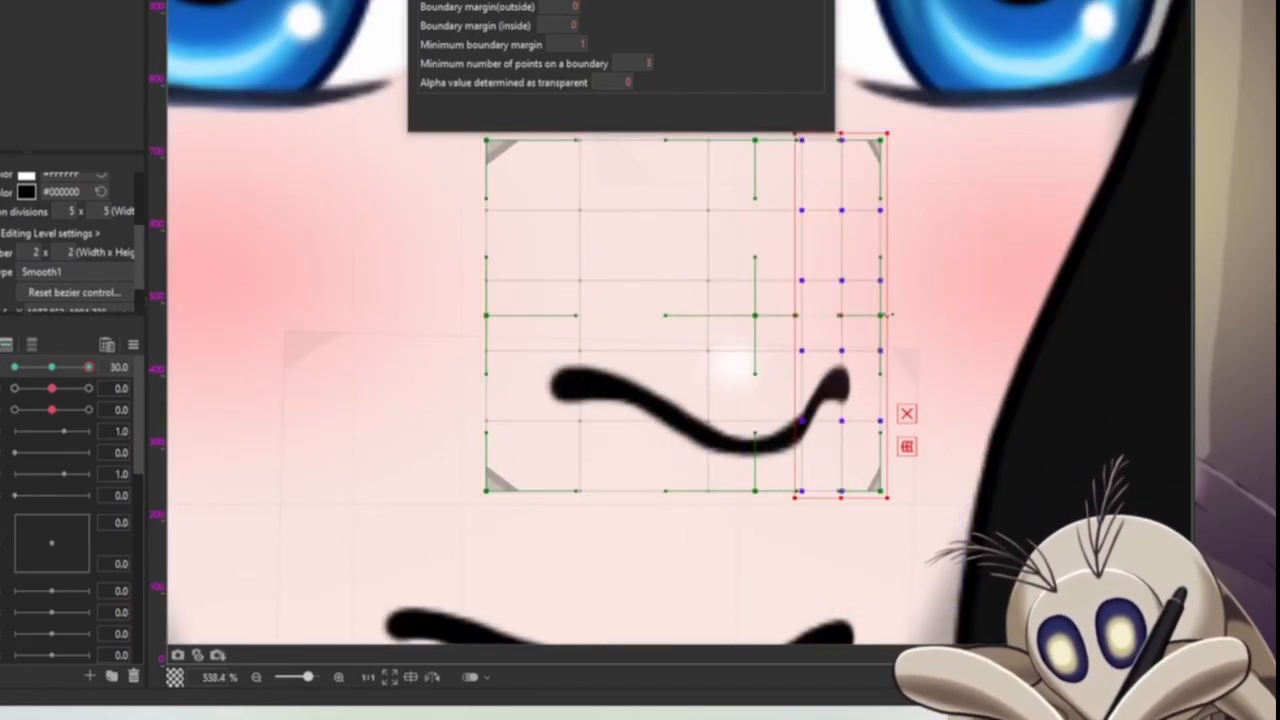
left_click_drag(891, 315, 871, 315)
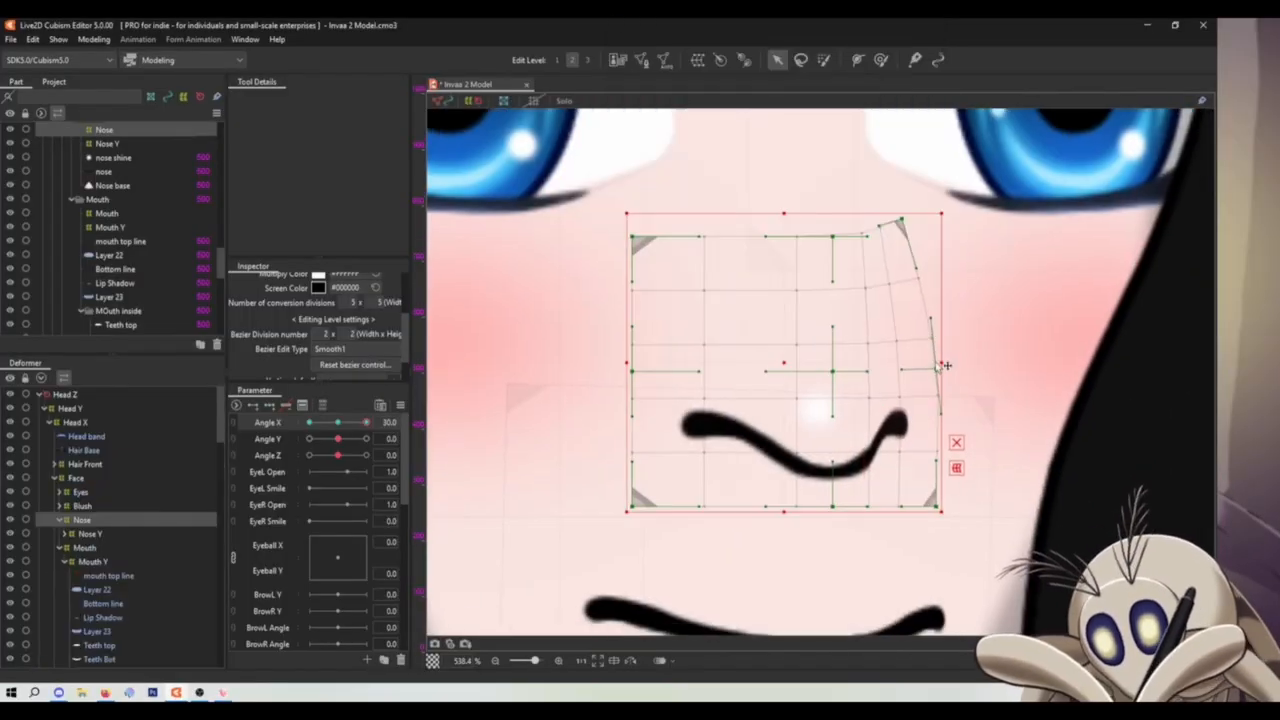
left_click_drag(939, 364, 922, 323)
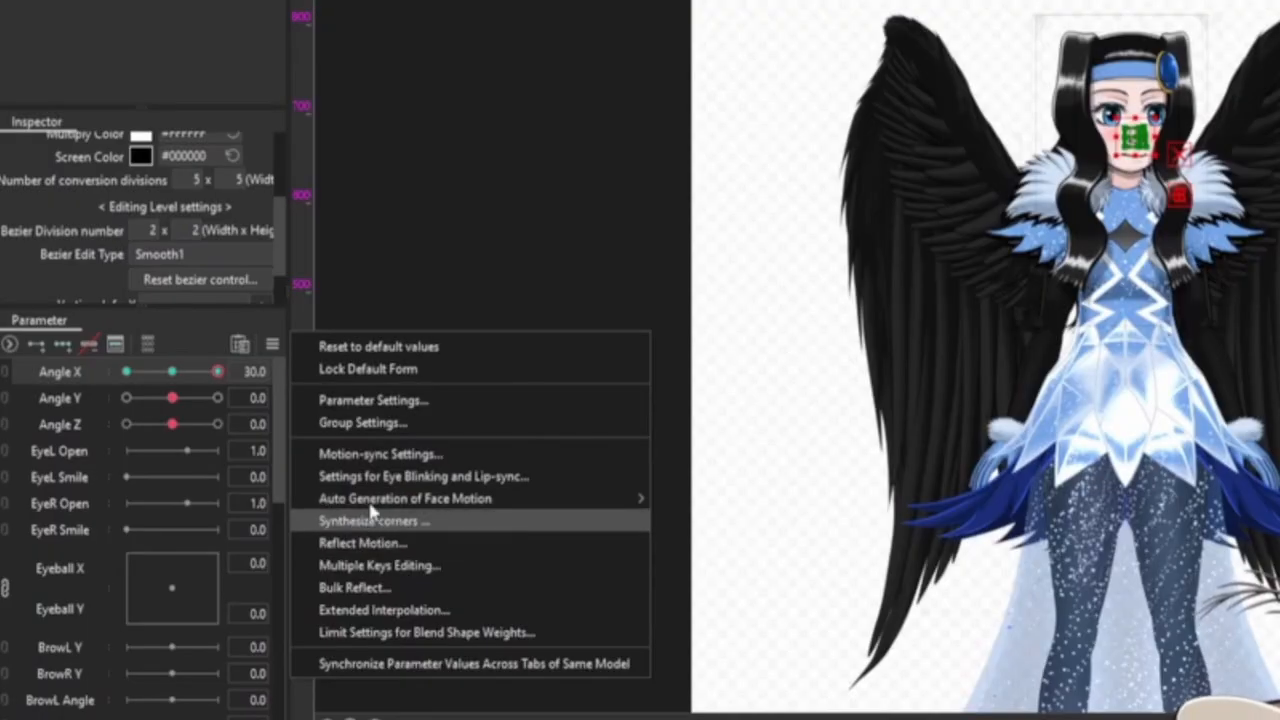
- Reflect the Nose deformer's Angle X 30 motion horizontally and sweep Angle X down to -30 to check it
left_click(362, 545)
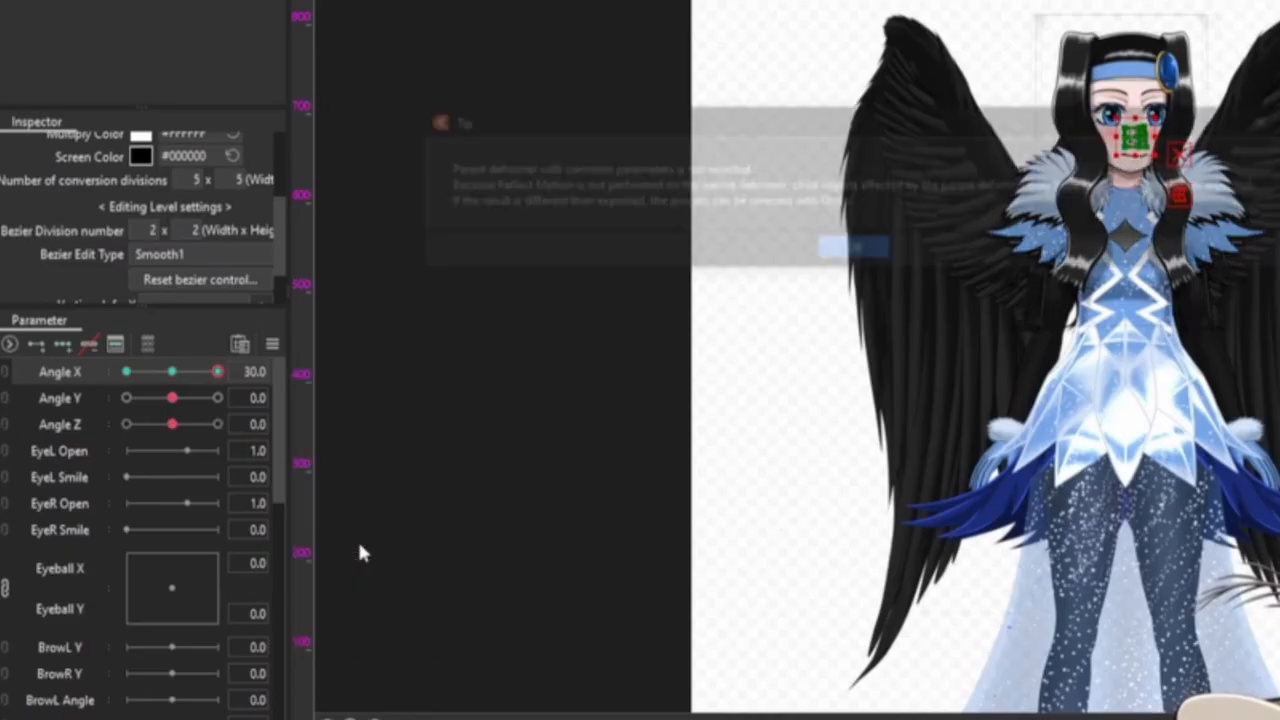
left_click(853, 251)
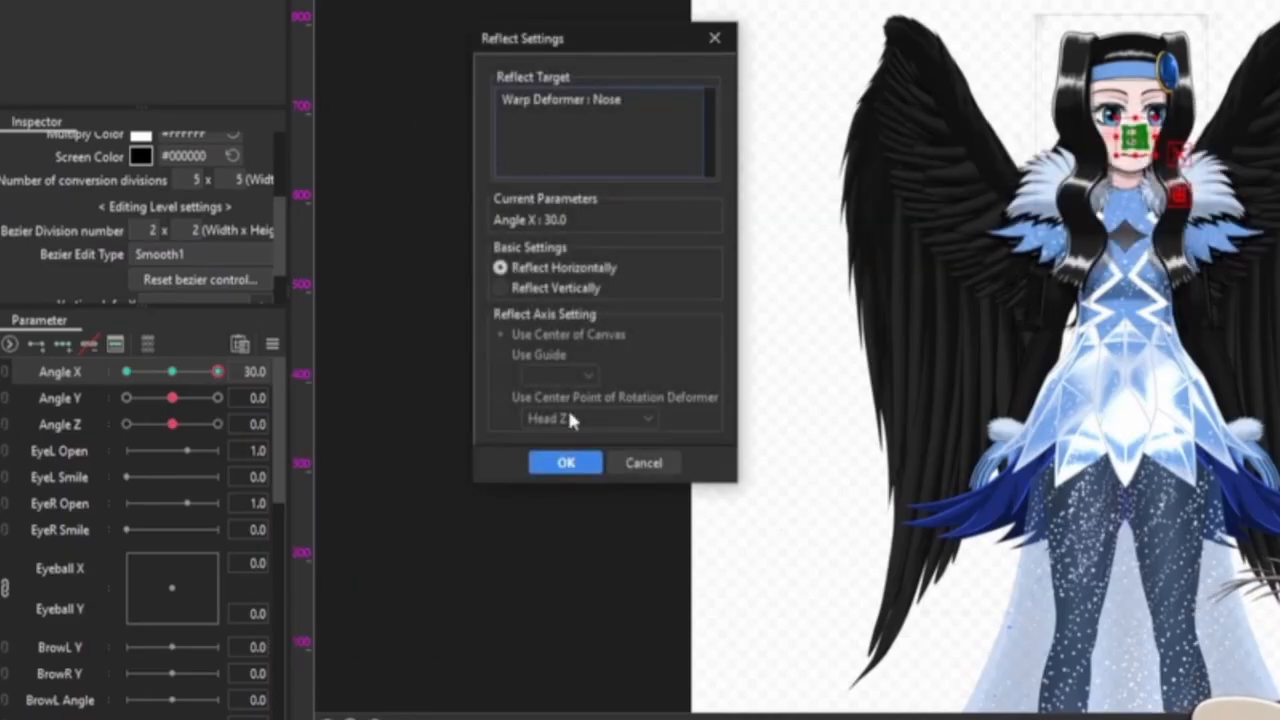
left_click(553, 464)
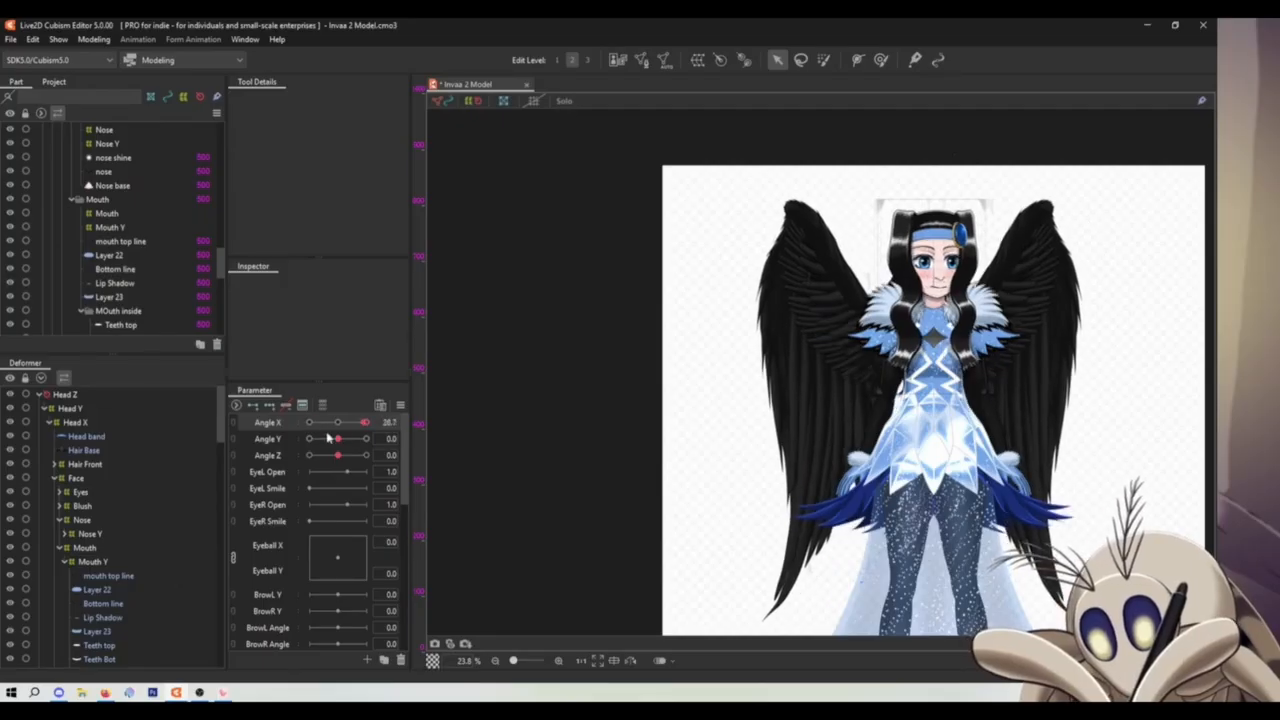
left_click_drag(328, 437, 296, 442)
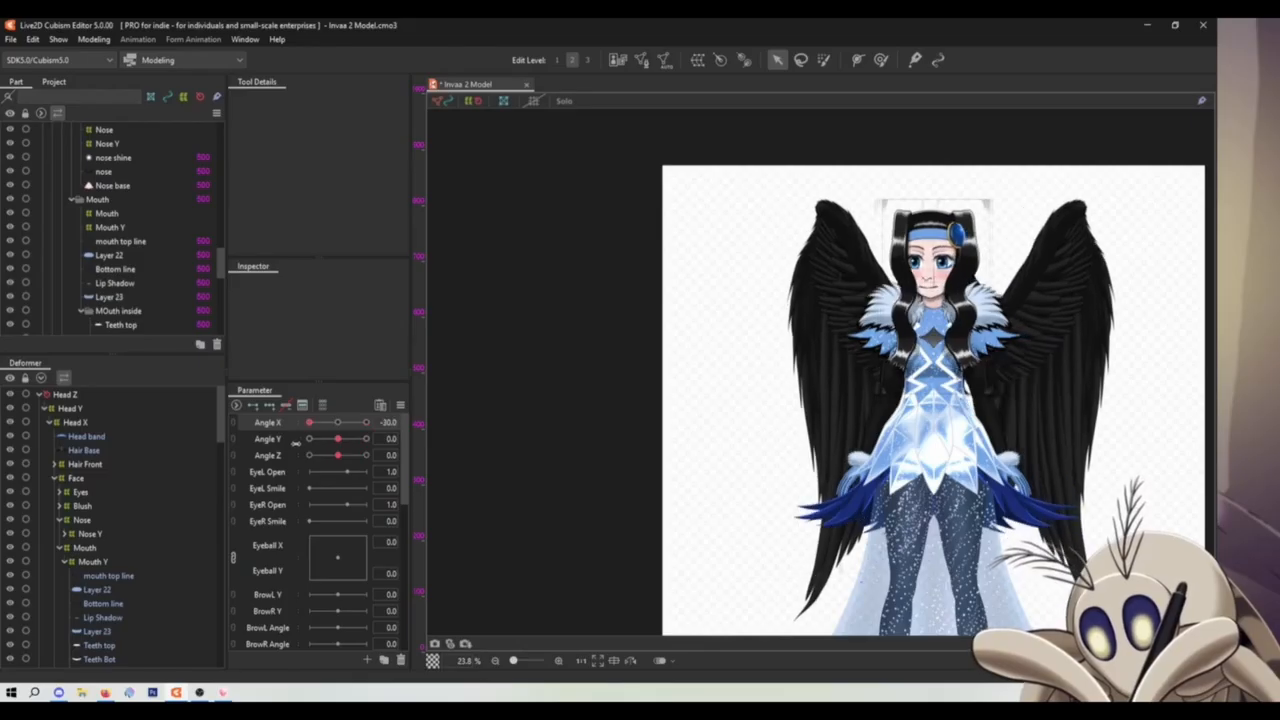
- Reflect the Mouth deformer's Angle X 30 motion onto the opposite side
left_click(98, 563)
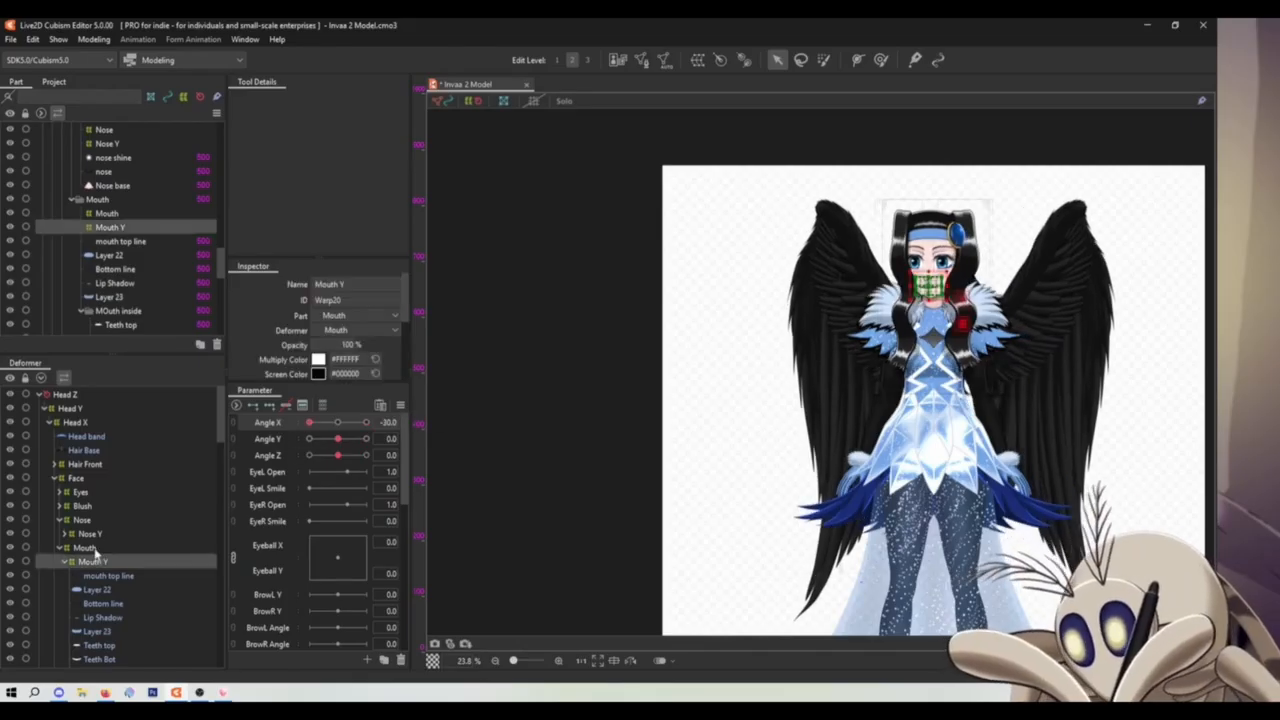
left_click(96, 550)
left_click(400, 405)
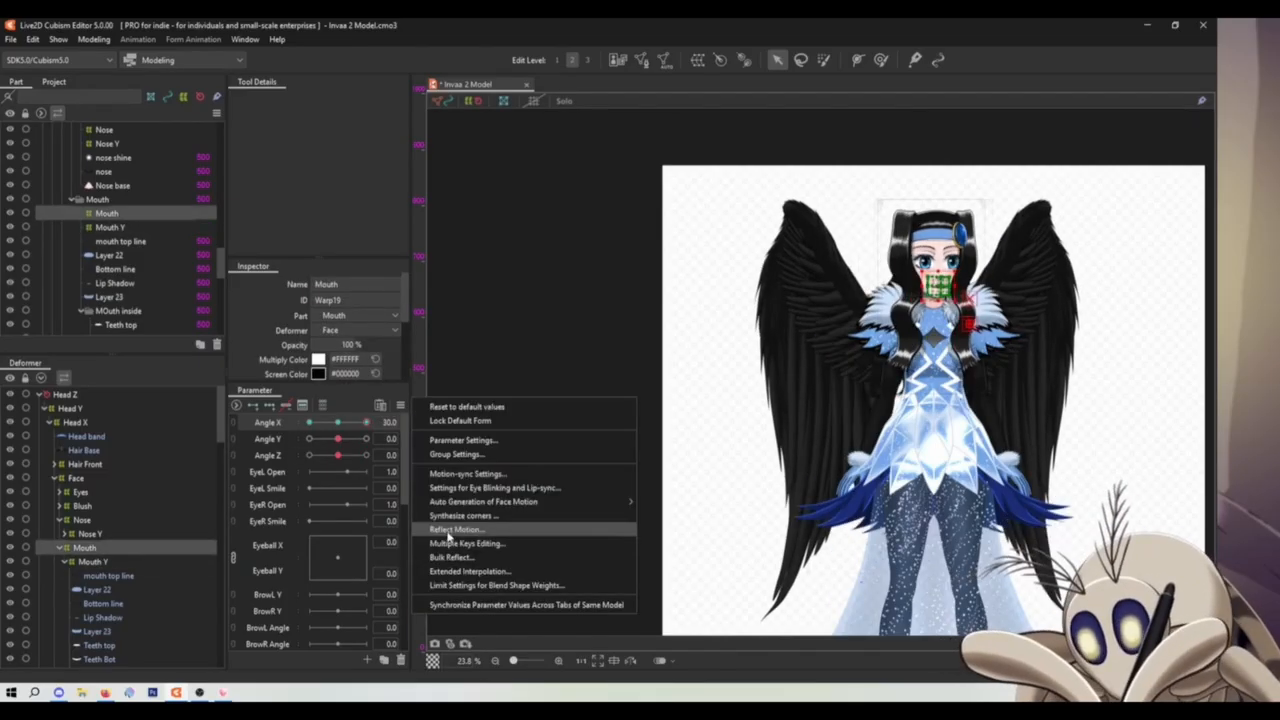
left_click(449, 534)
key("Return")
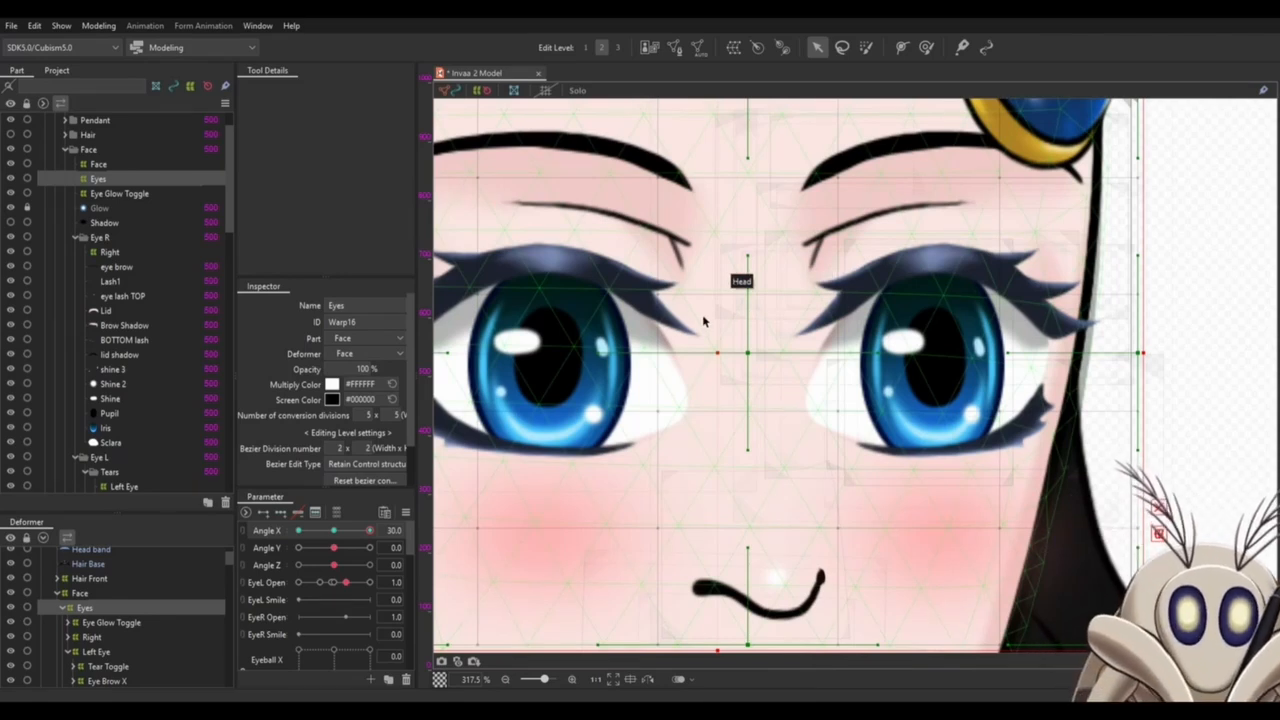
scroll(769, 439, "down", 3)
left_click_drag(770, 436, 781, 324)
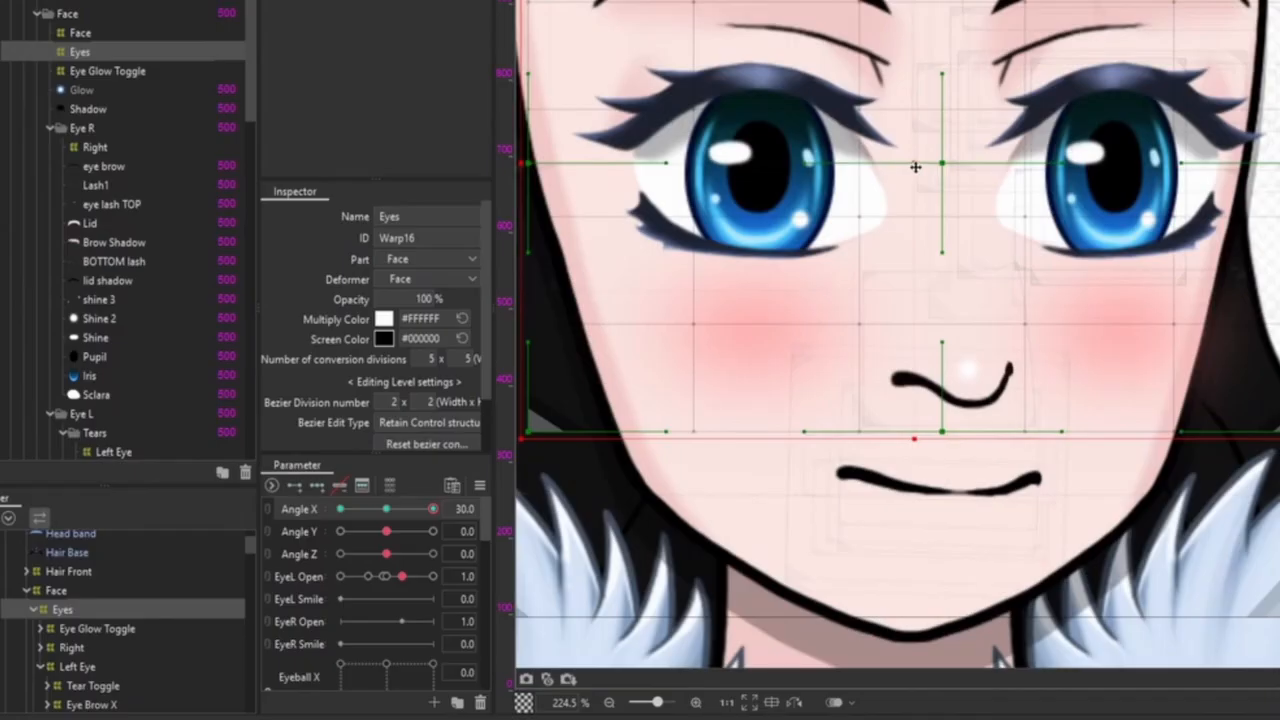
- At Angle X 30, narrow the Eyes deformer's right-hand columns inward and shift the whole deformer to the right
scroll(915, 167, "down", 2)
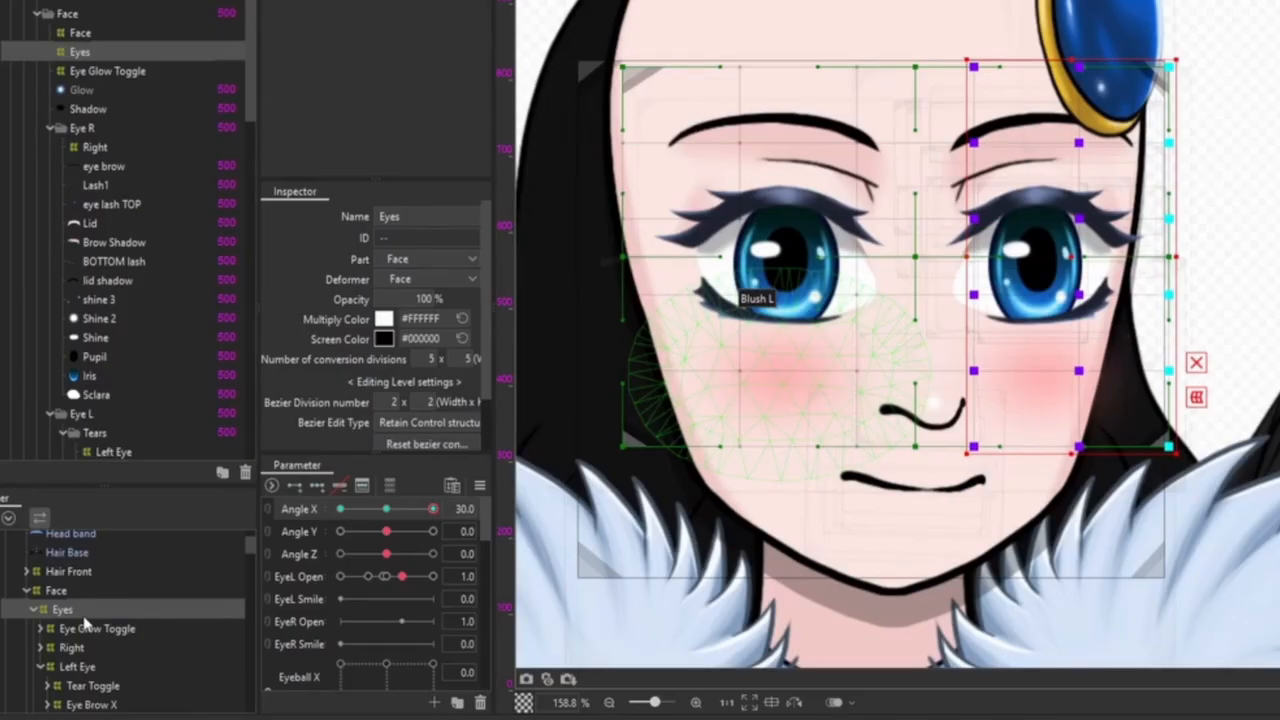
scroll(988, 328, "up", 3)
scroll(988, 328, "down", 1)
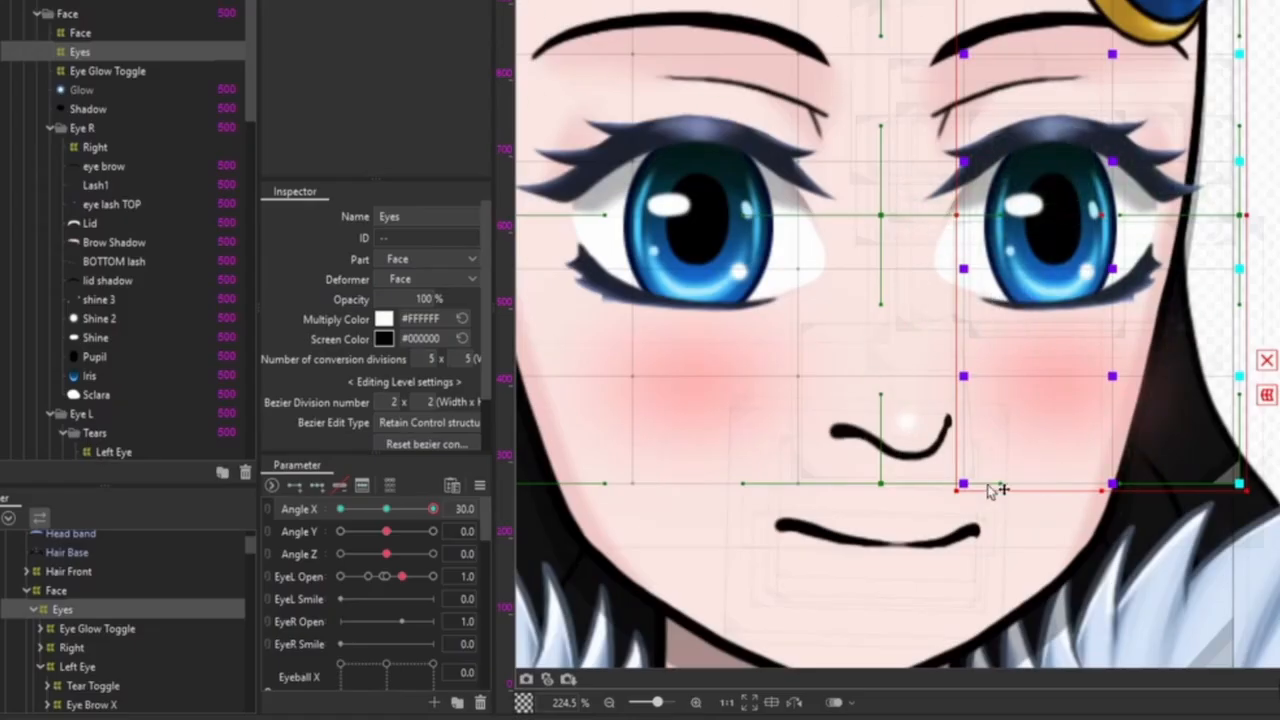
left_click_drag(1244, 213, 1184, 222)
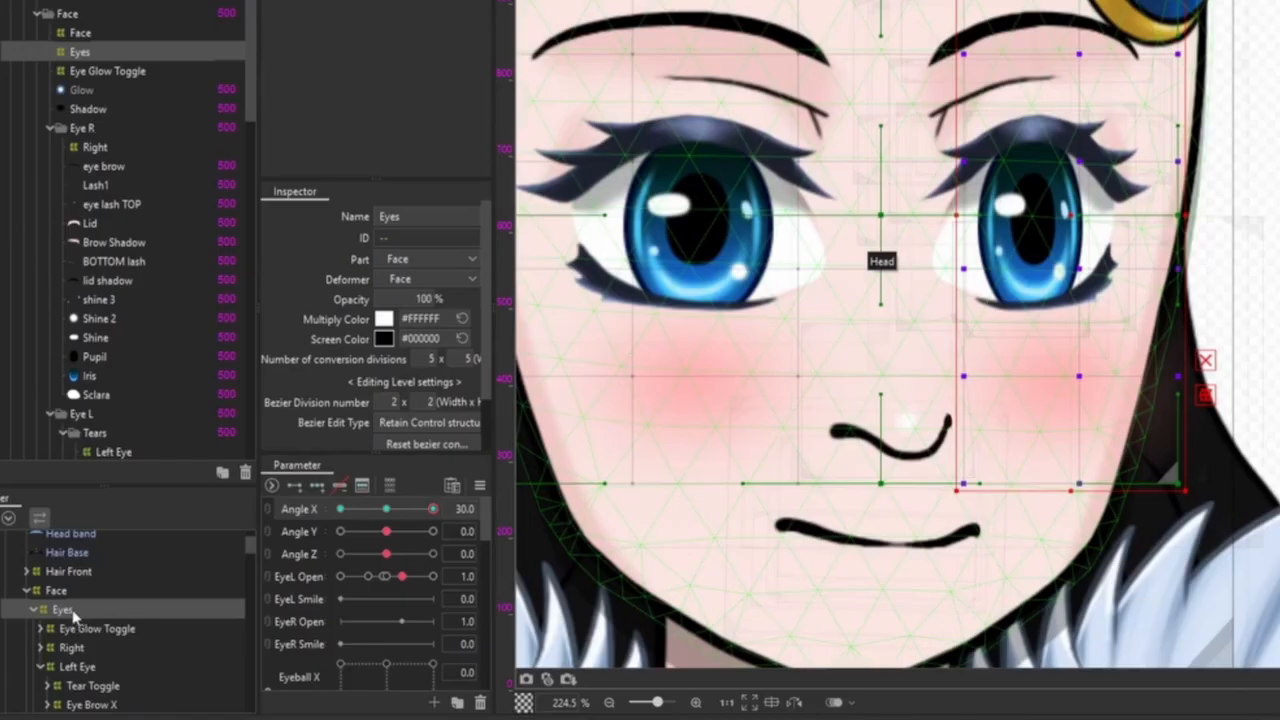
left_click(70, 618)
left_click_drag(820, 218, 860, 218)
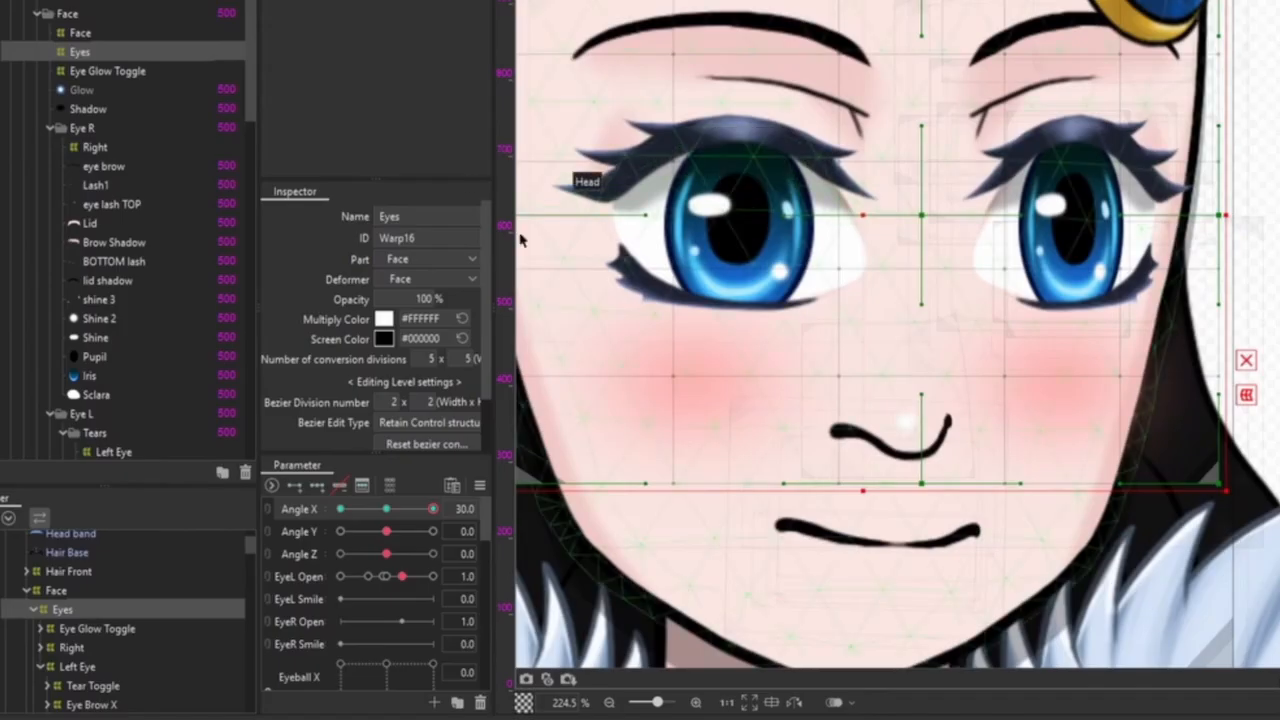
- Shift the whole Nose deformer slightly to the right at Angle X 30
left_click(883, 455)
left_click(889, 393)
left_click_drag(889, 393, 914, 393)
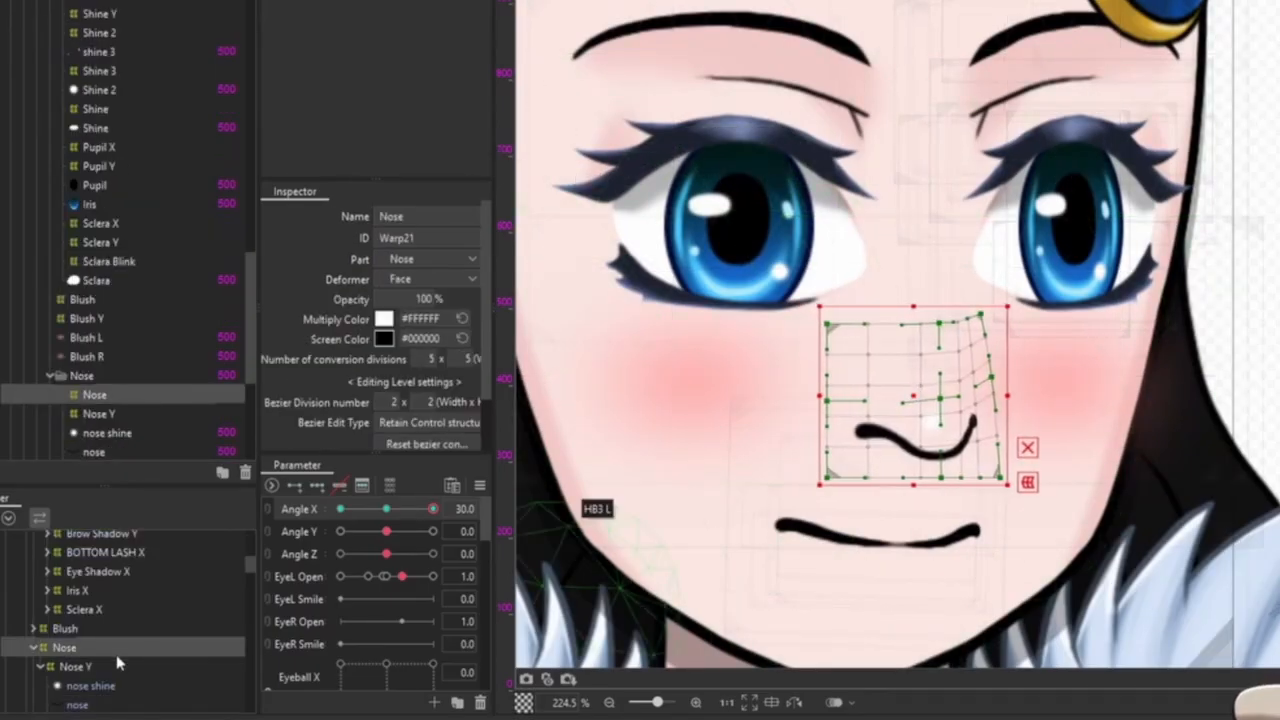
- Reflect the Angle X motion of the Nose and Eyes deformers together and sweep Angle X to -30 to check it
left_click(34, 648)
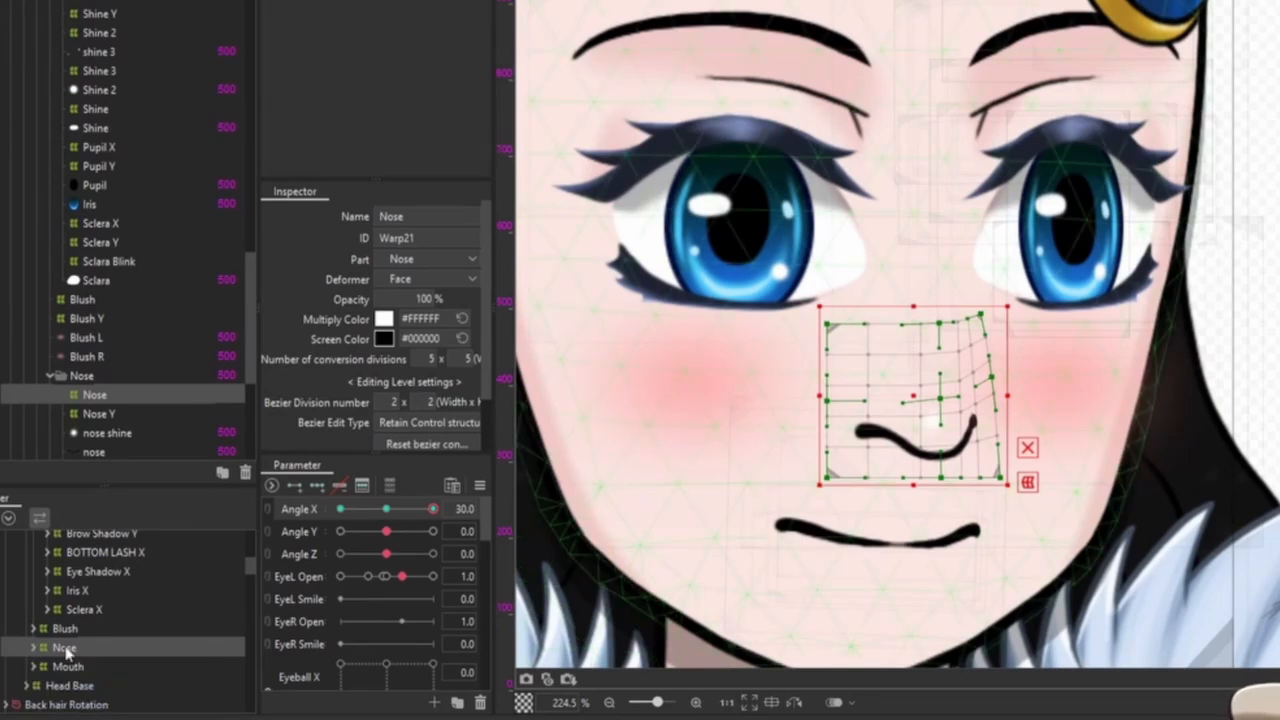
scroll(95, 627, "up", 5)
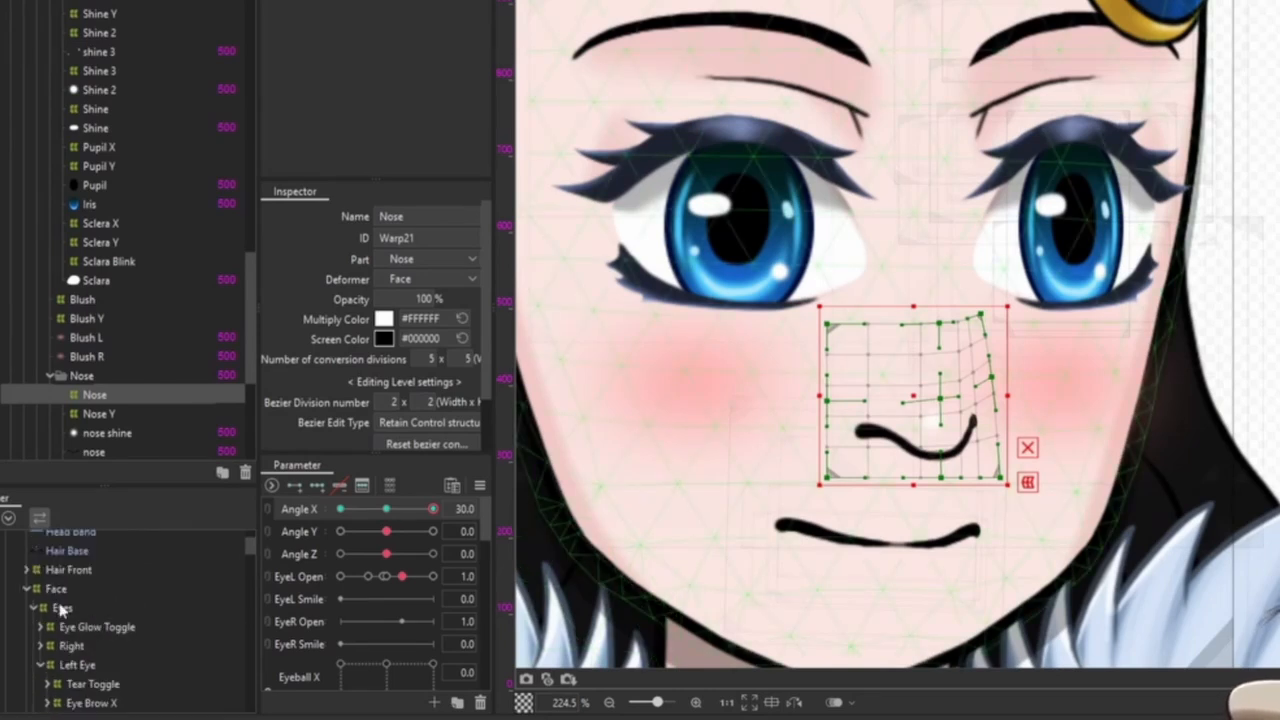
left_click(62, 609)
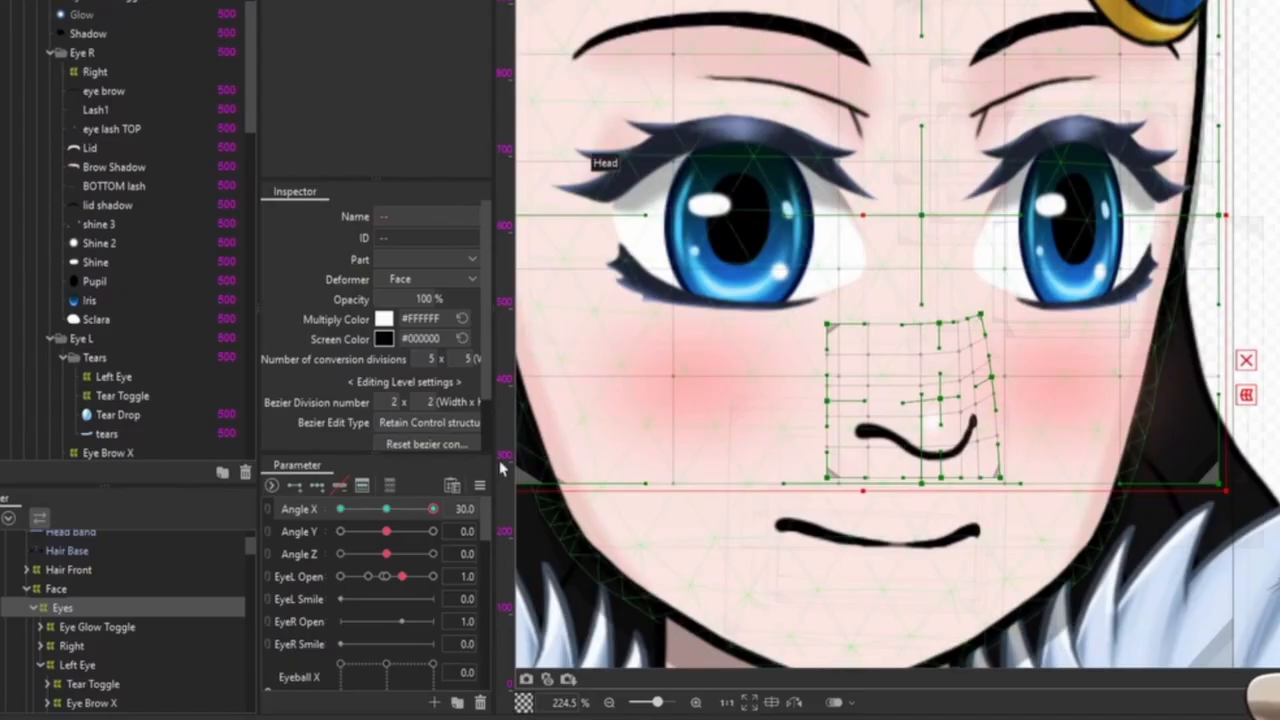
left_click(479, 486)
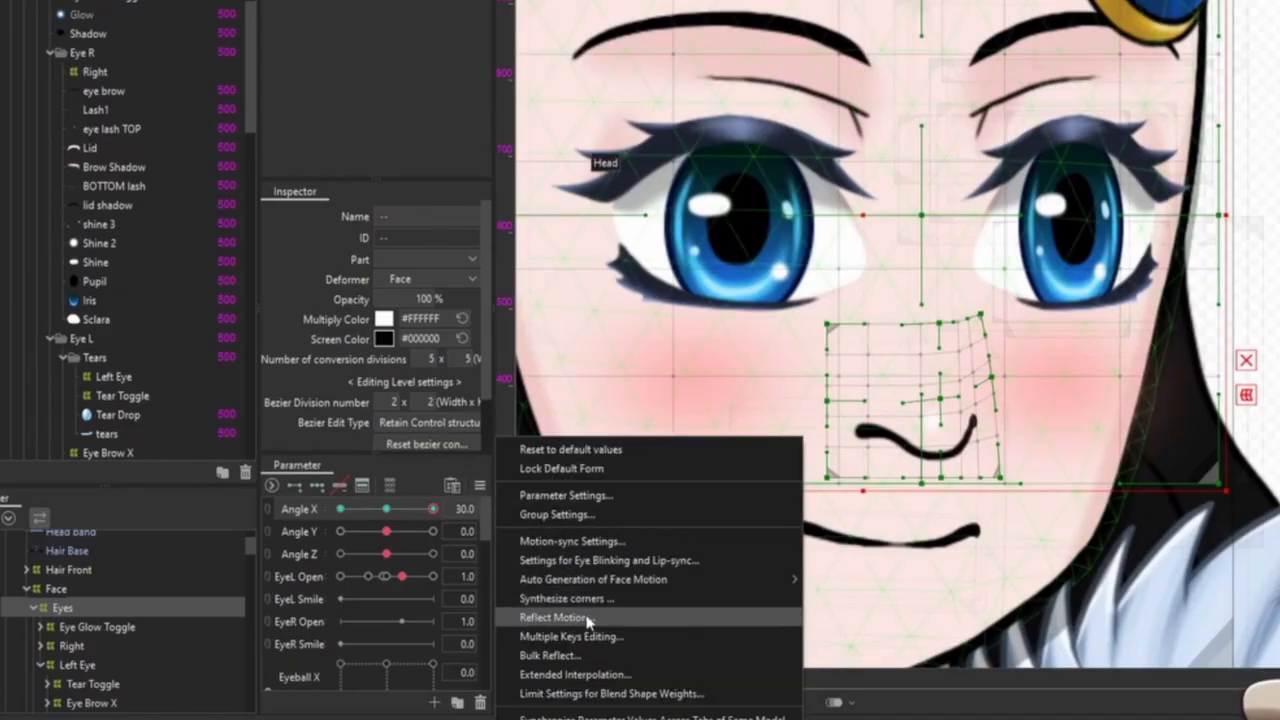
key("Escape")
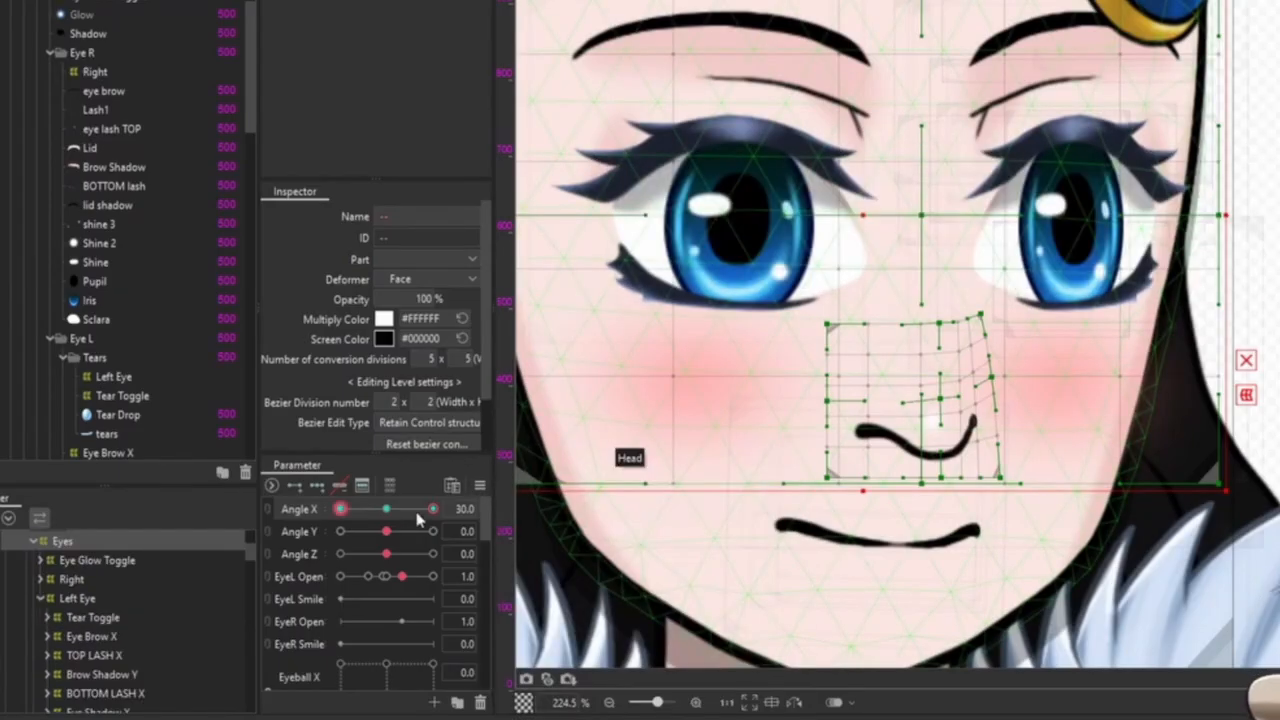
left_click_drag(432, 509, 340, 511)
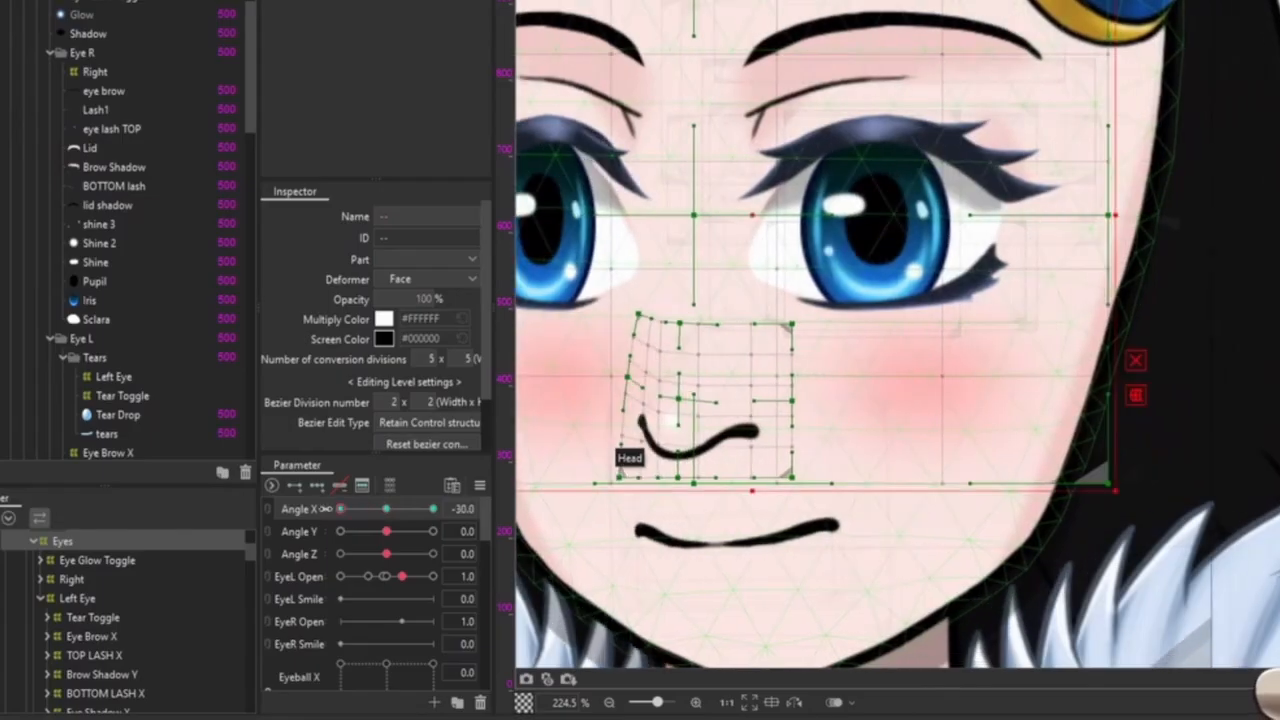
scroll(872, 385, "down", 3)
scroll(872, 385, "up", 3)
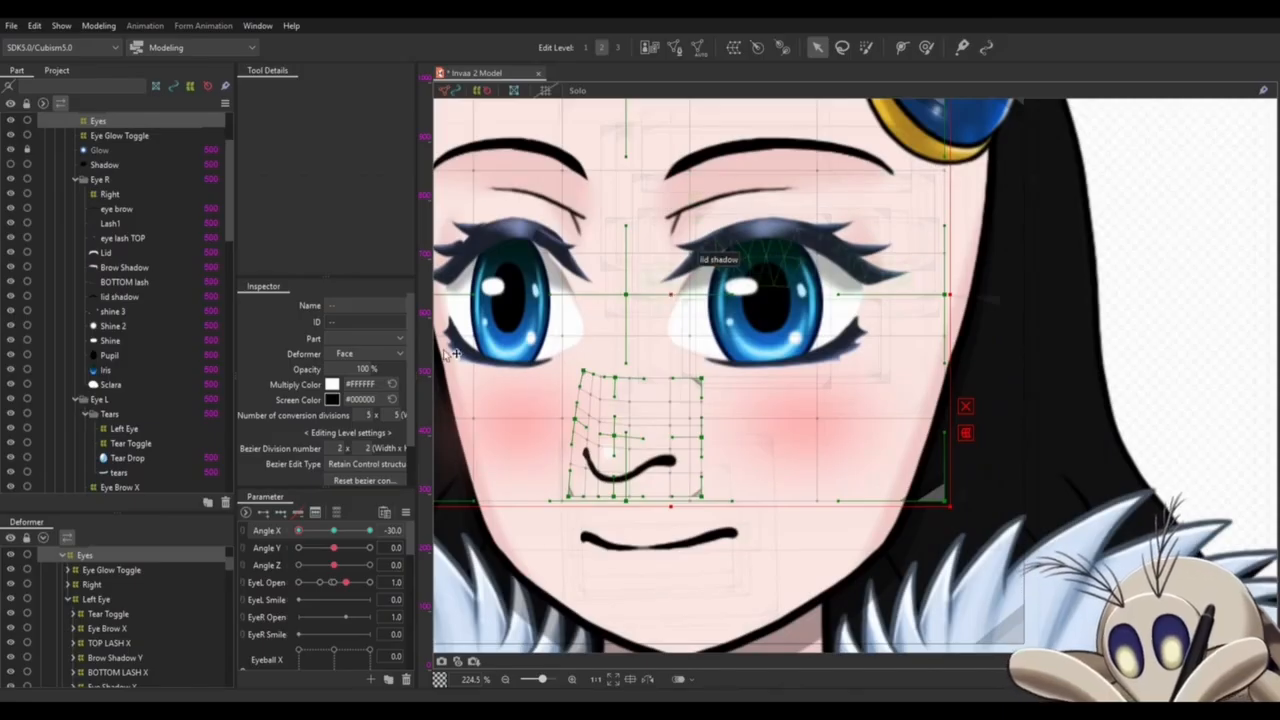
mouse_move(303, 535)
left_mouse_down()
mouse_move(396, 530)
mouse_move(283, 538)
mouse_move(396, 537)
mouse_move(325, 537)
left_mouse_up()
- Nudge Eye L's Pupil X deformer left at Angle X 30 and slightly right at Angle X -30
left_click(120, 668)
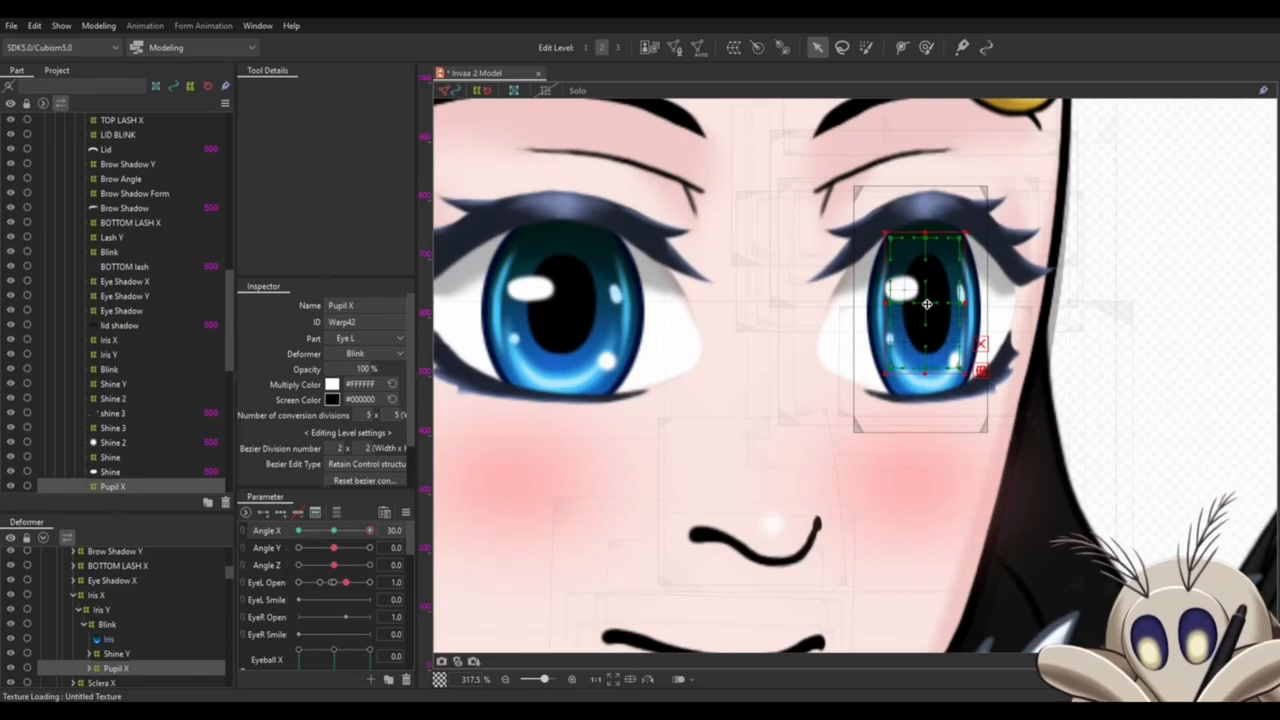
left_click_drag(926, 303, 918, 307)
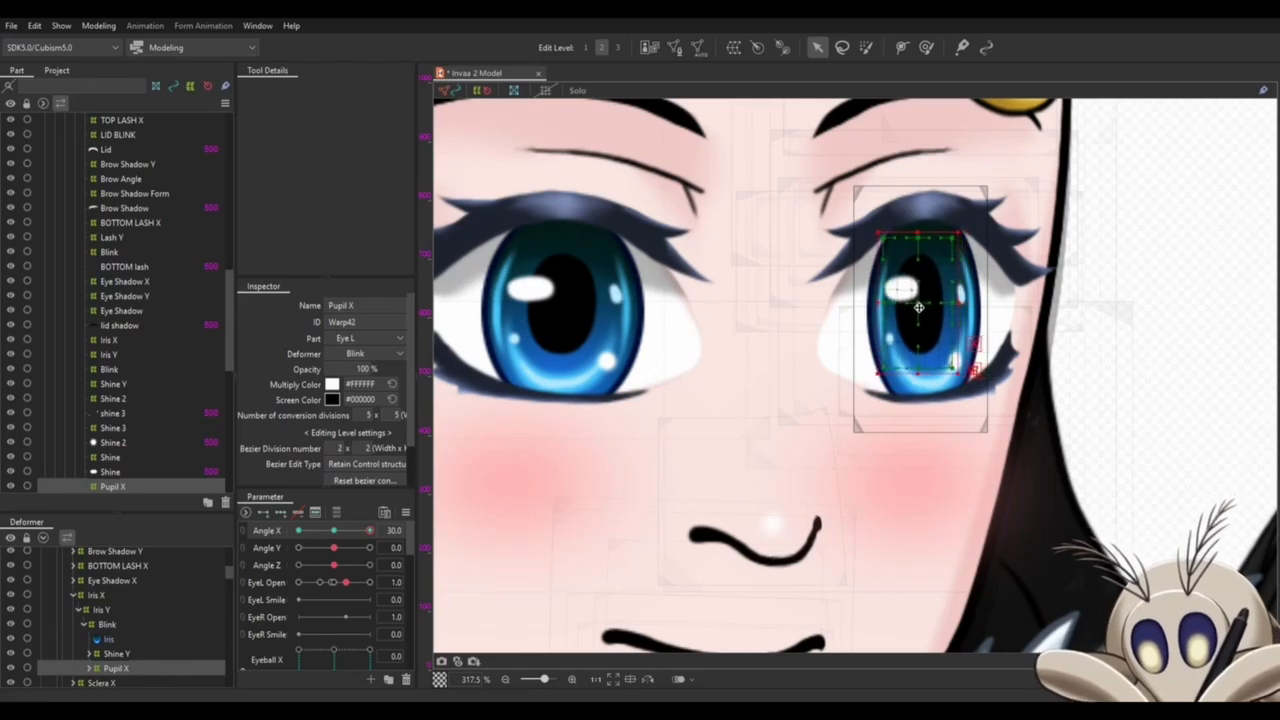
mouse_move(370, 531)
left_mouse_down()
mouse_move(330, 545)
mouse_move(388, 543)
left_mouse_up()
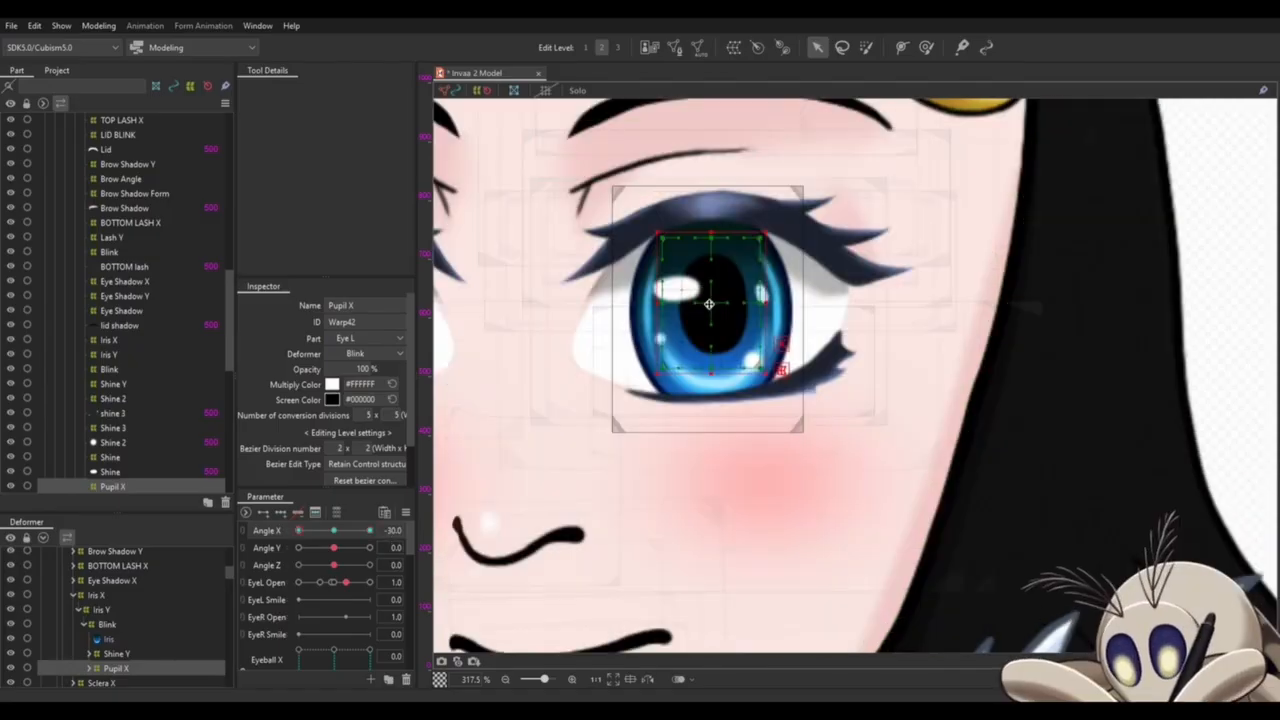
left_click_drag(708, 304, 713, 304)
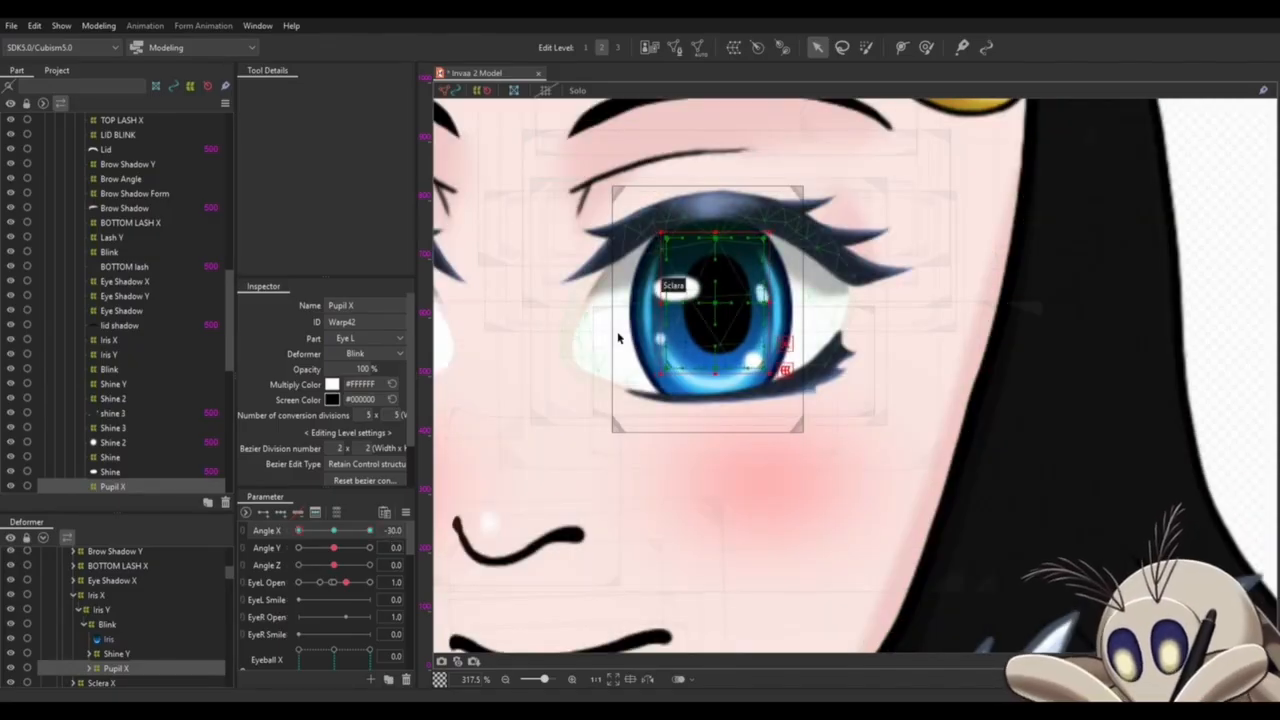
left_click_drag(710, 304, 707, 304)
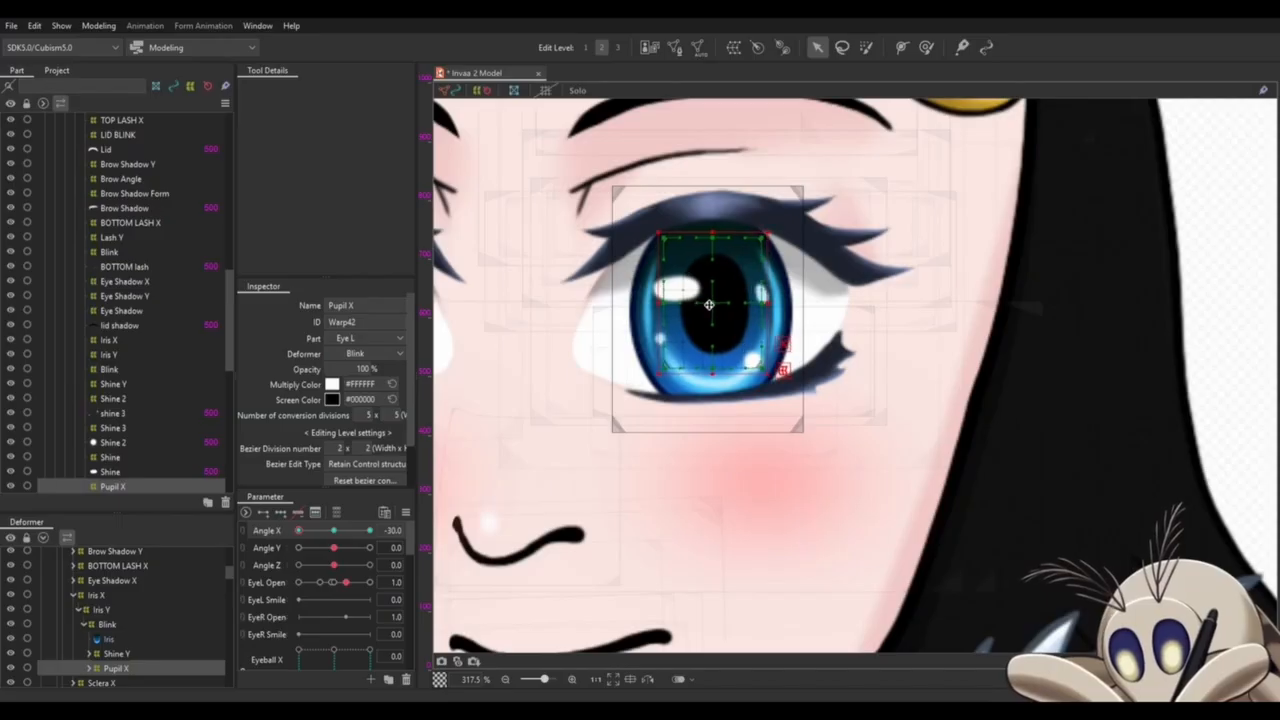
- Sweep Angle X between -30 and 30 and examine the pupil's placement in both eyes up close
left_click_drag(299, 531, 258, 549)
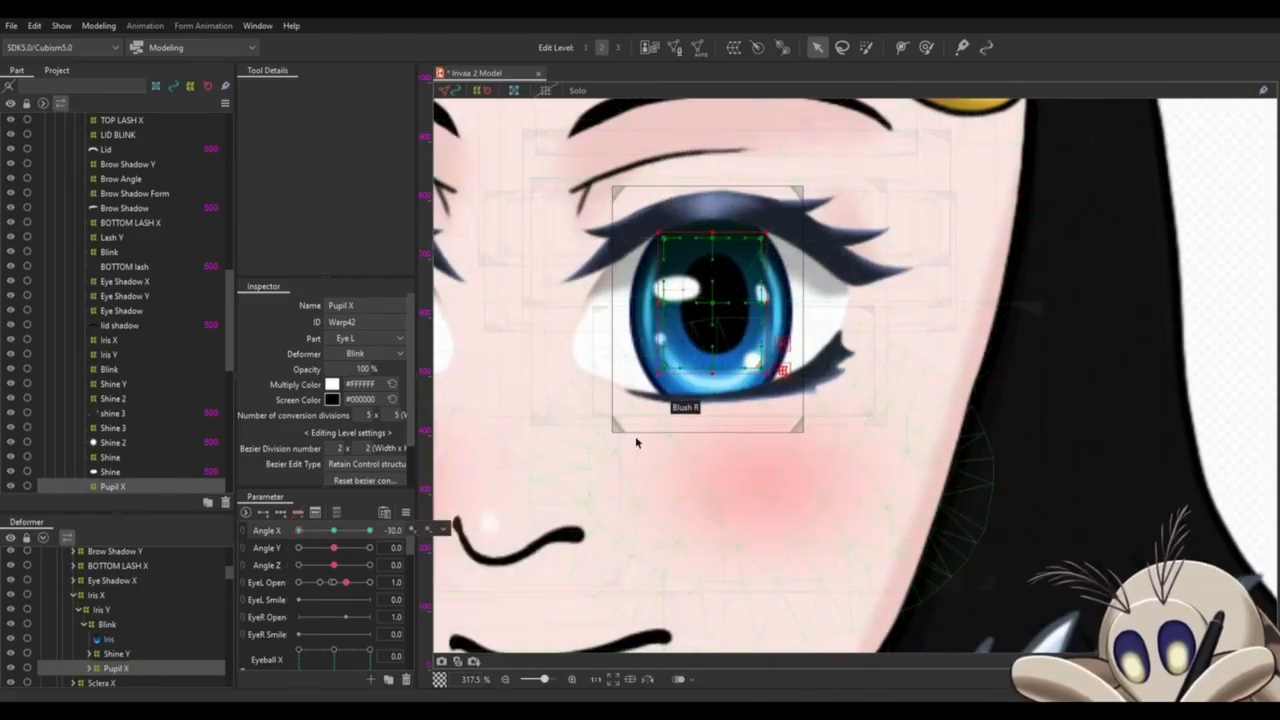
left_click_drag(637, 443, 826, 432)
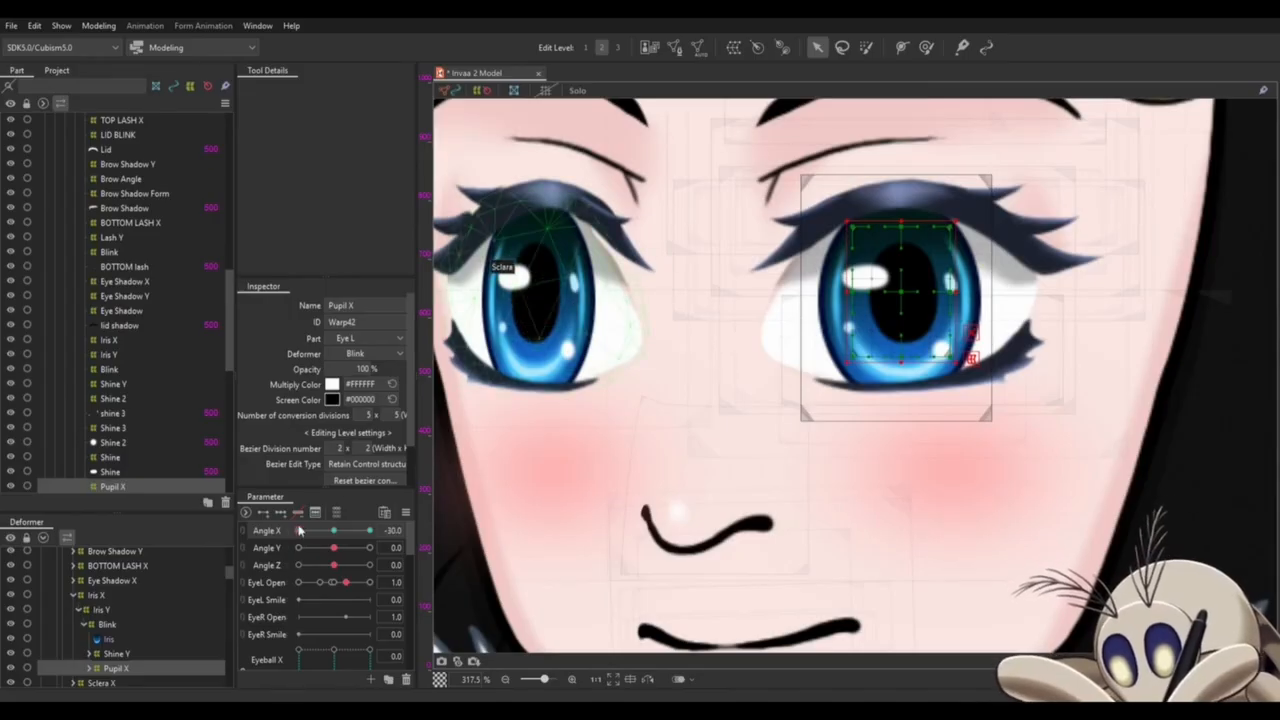
left_click_drag(299, 531, 379, 530)
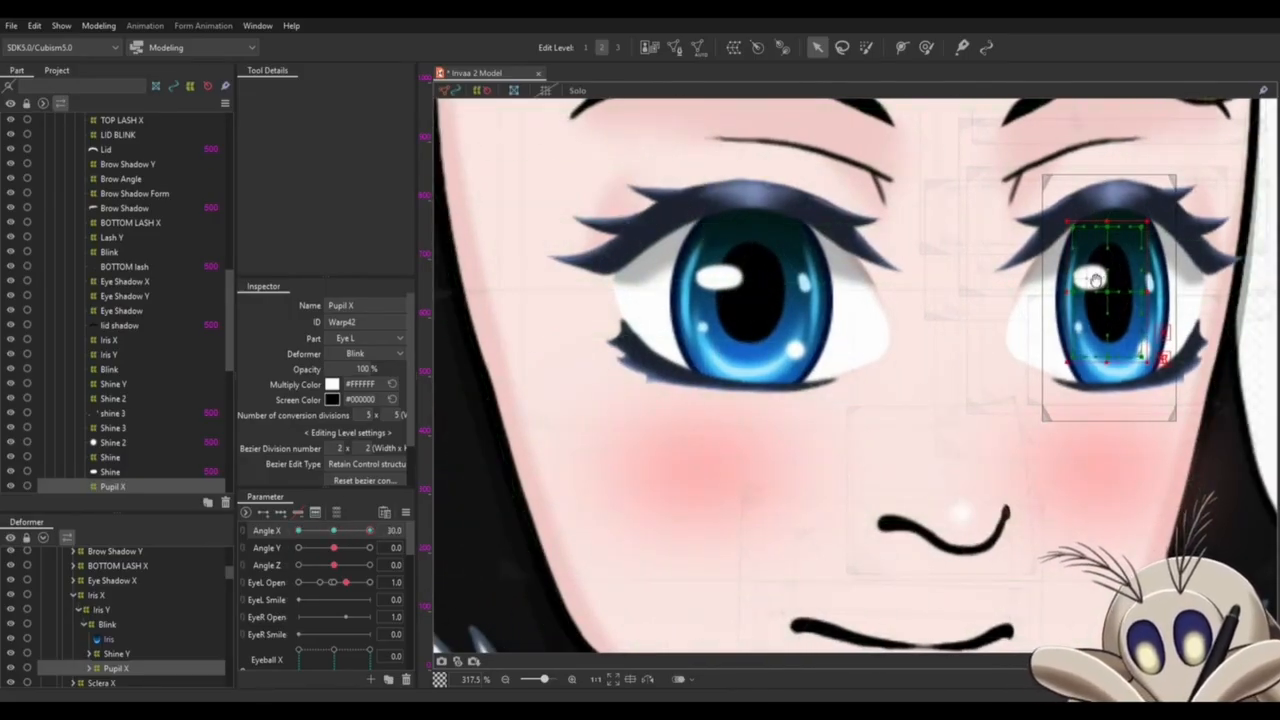
left_click_drag(1105, 278, 816, 334)
scroll(860, 313, "up", 3)
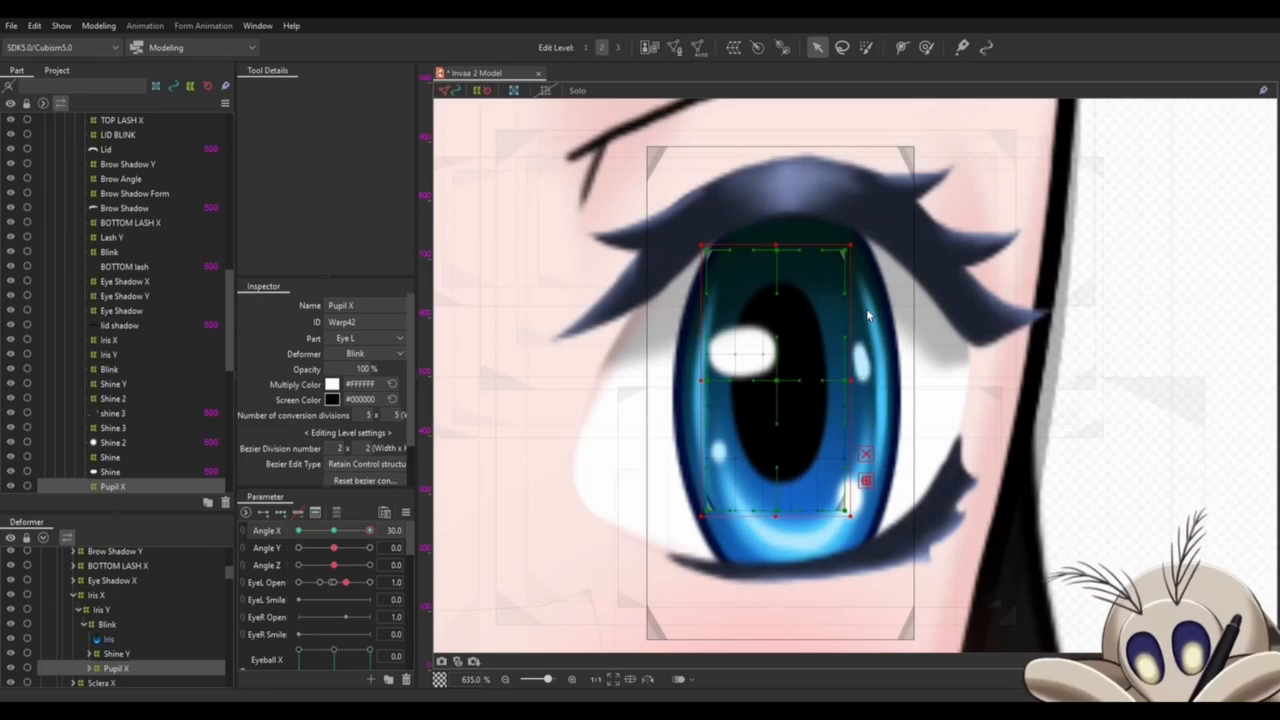
scroll(868, 316, "down", 3)
left_click_drag(609, 434, 855, 392)
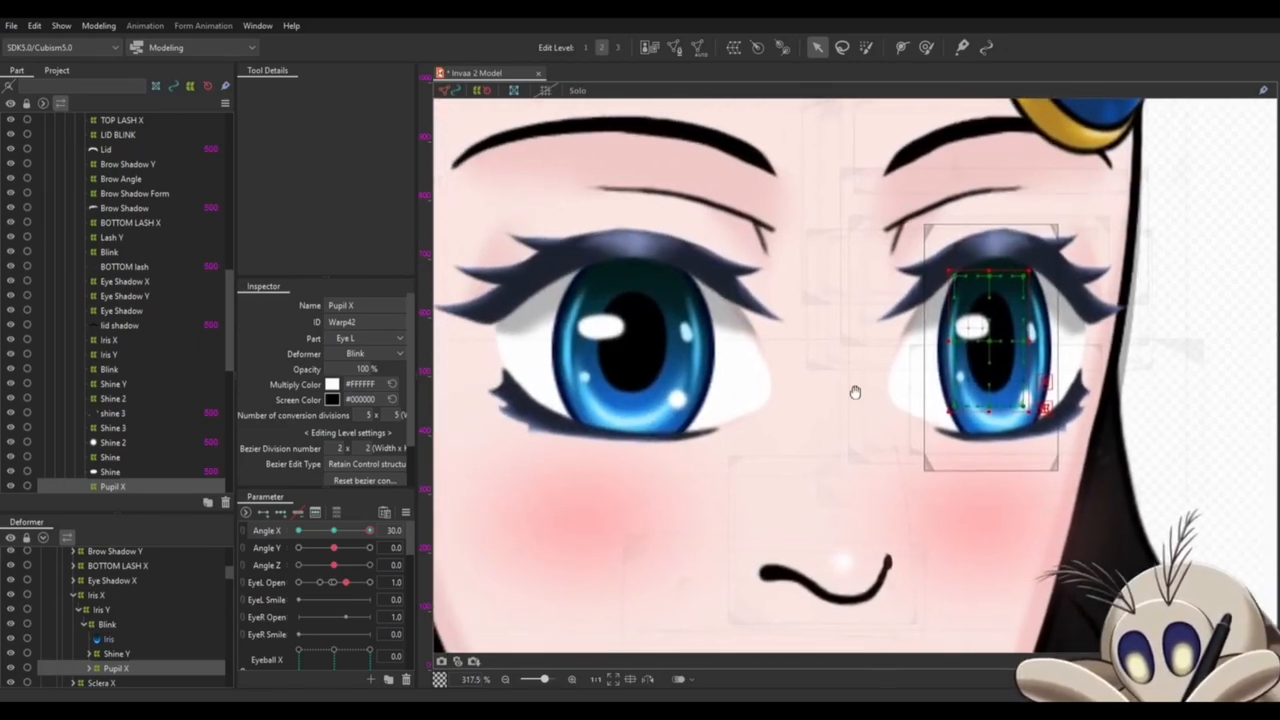
- Reflect the Angle X motion of the Nose, Mouth and Eyes deformers together, then sweep Angle X between -30 and 30 to check it
scroll(858, 389, "down", 3)
scroll(110, 615, "down", 3)
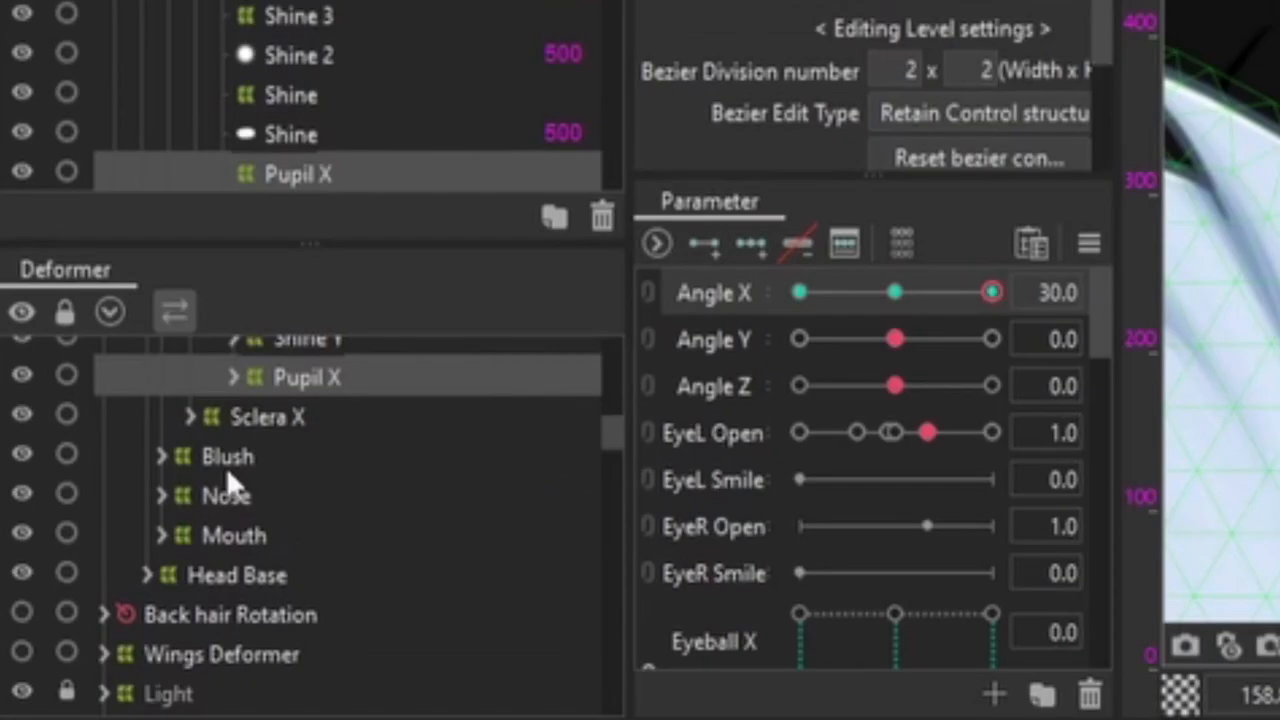
left_click(86, 605)
left_click(93, 616, "ctrl")
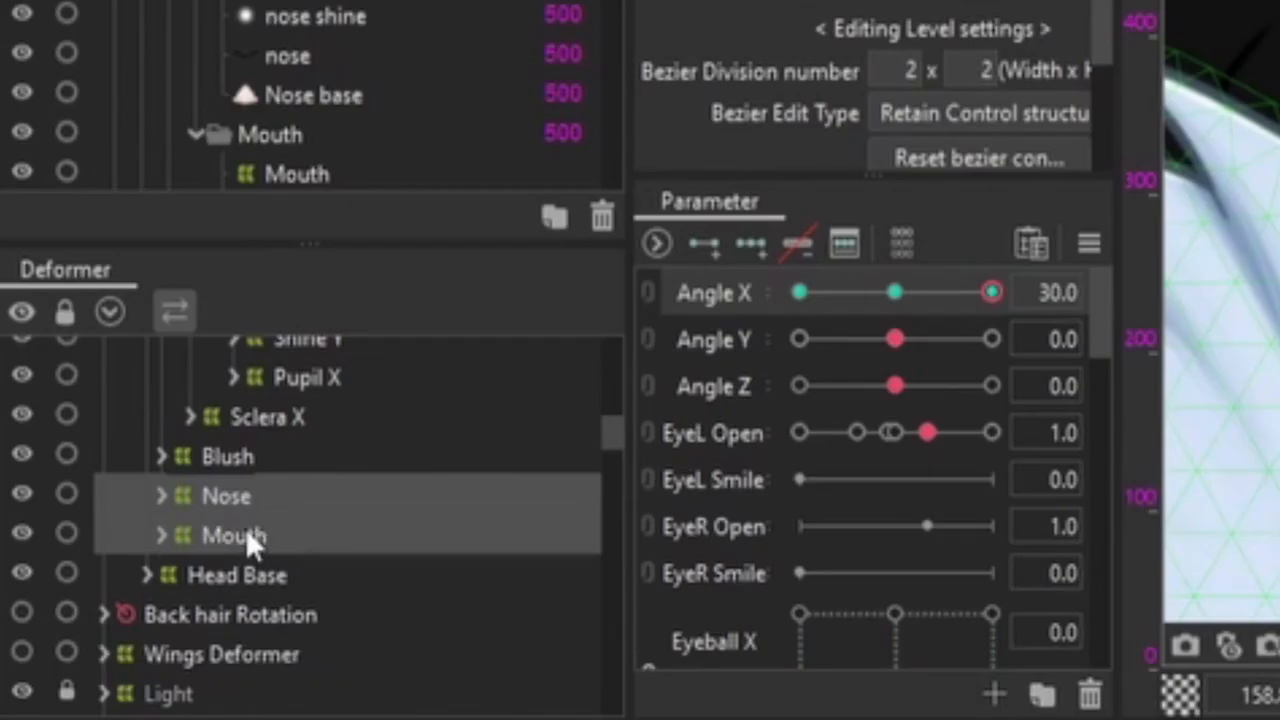
scroll(247, 523, "up", 3)
scroll(258, 598, "down", 1)
scroll(260, 597, "up", 2)
left_click(270, 362, "ctrl")
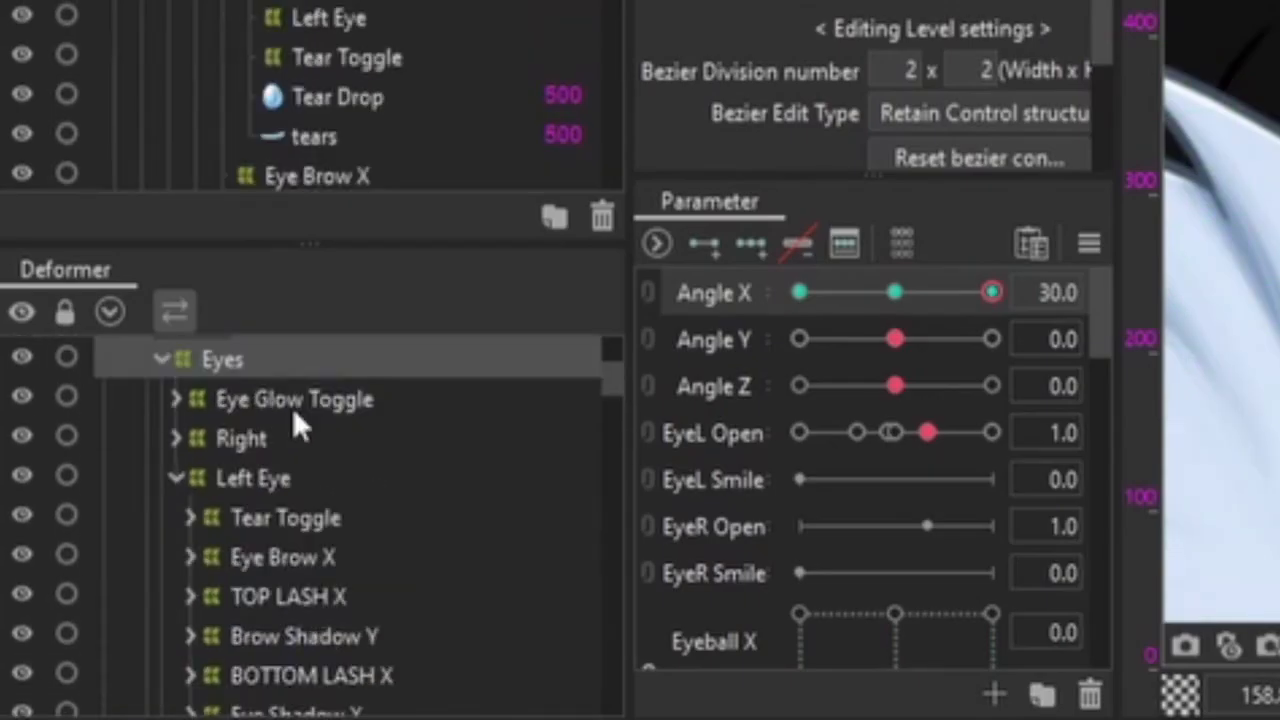
scroll(290, 359, "down", 4)
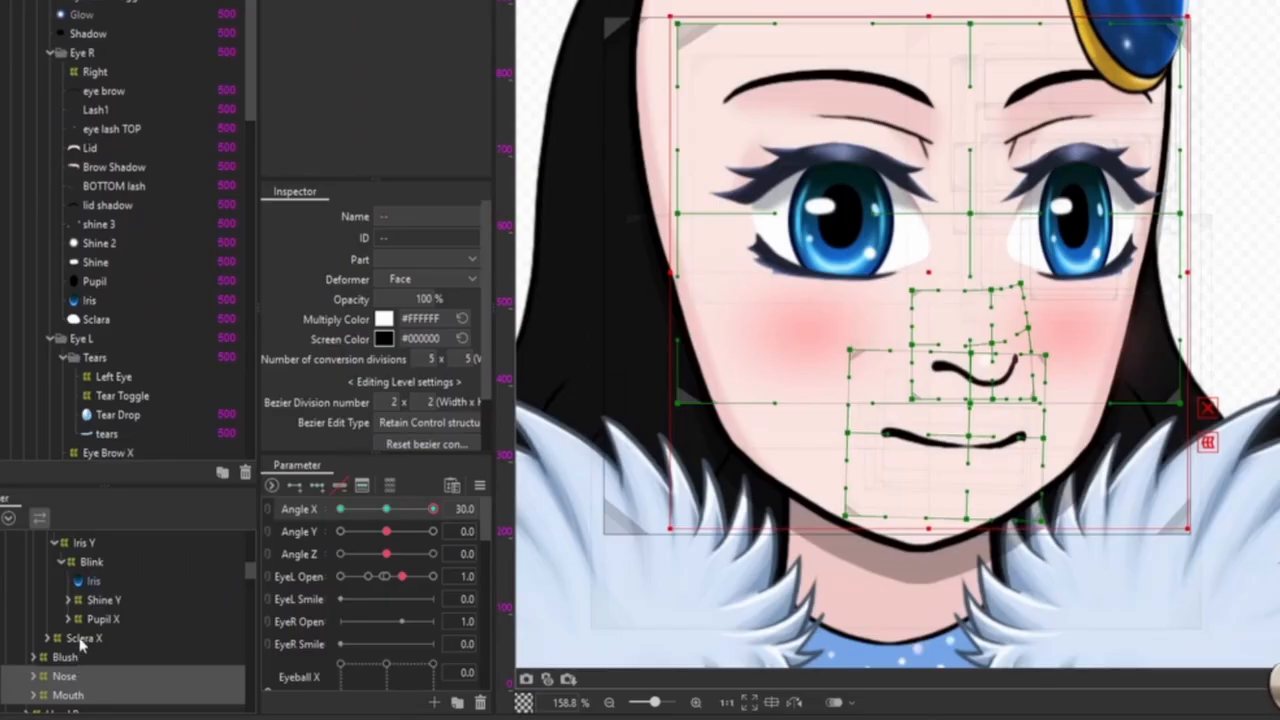
left_click(480, 485)
left_click(620, 607)
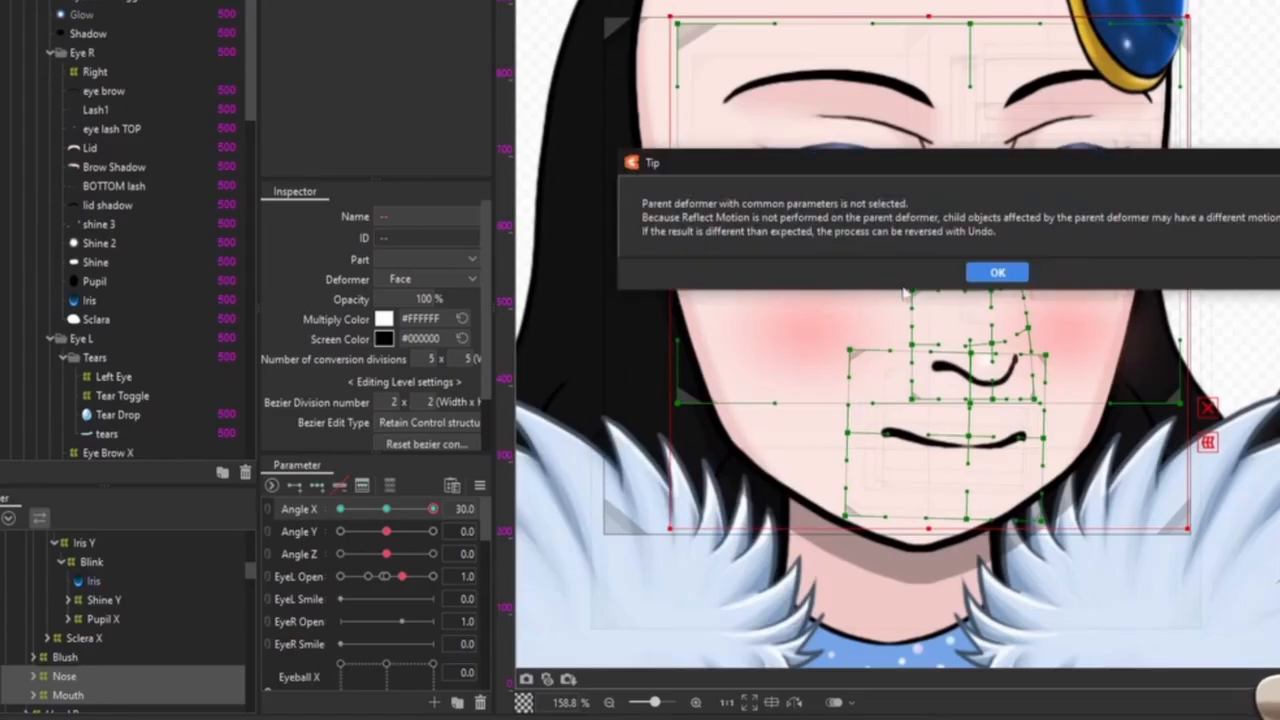
left_click(997, 272)
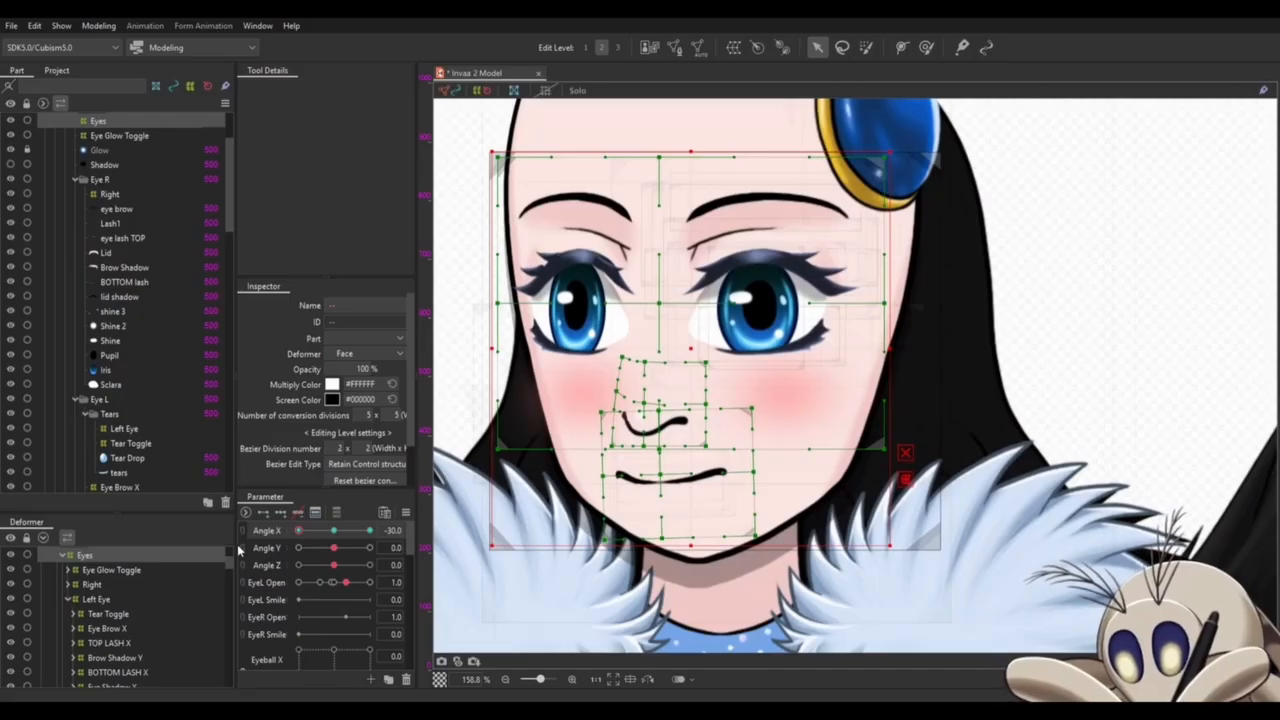
left_click_drag(262, 530, 443, 529)
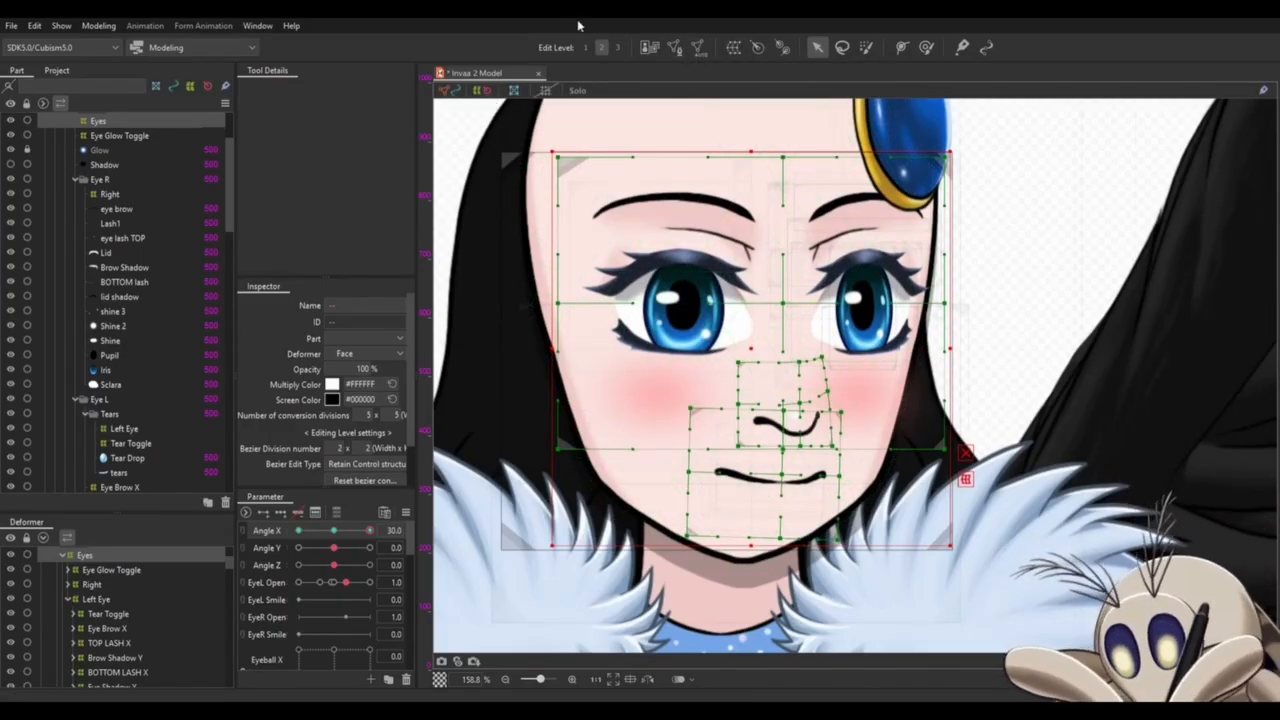
left_click(300, 532)
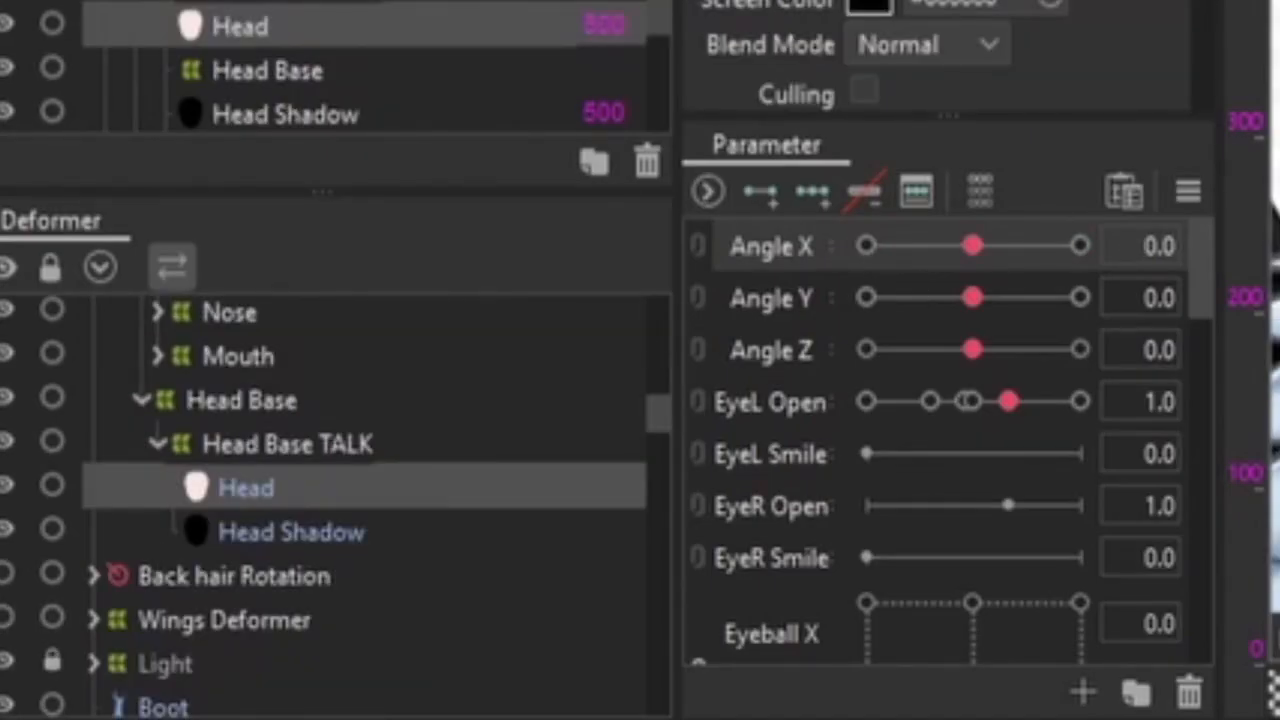
- Create a warp deformer named Head Shape as parent of the Head mesh, with 8 × 8 Bezier and conversion divisions
left_click(831, 15)
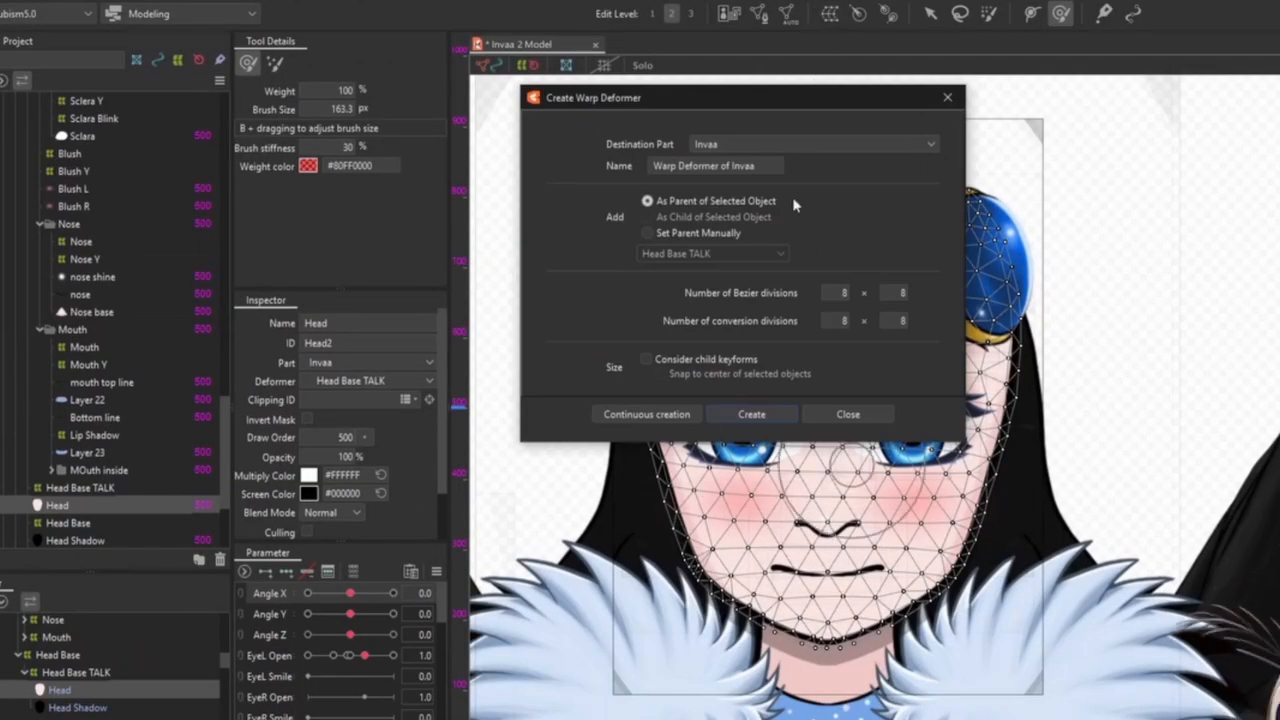
triple_click(770, 167)
type("Head Shape")
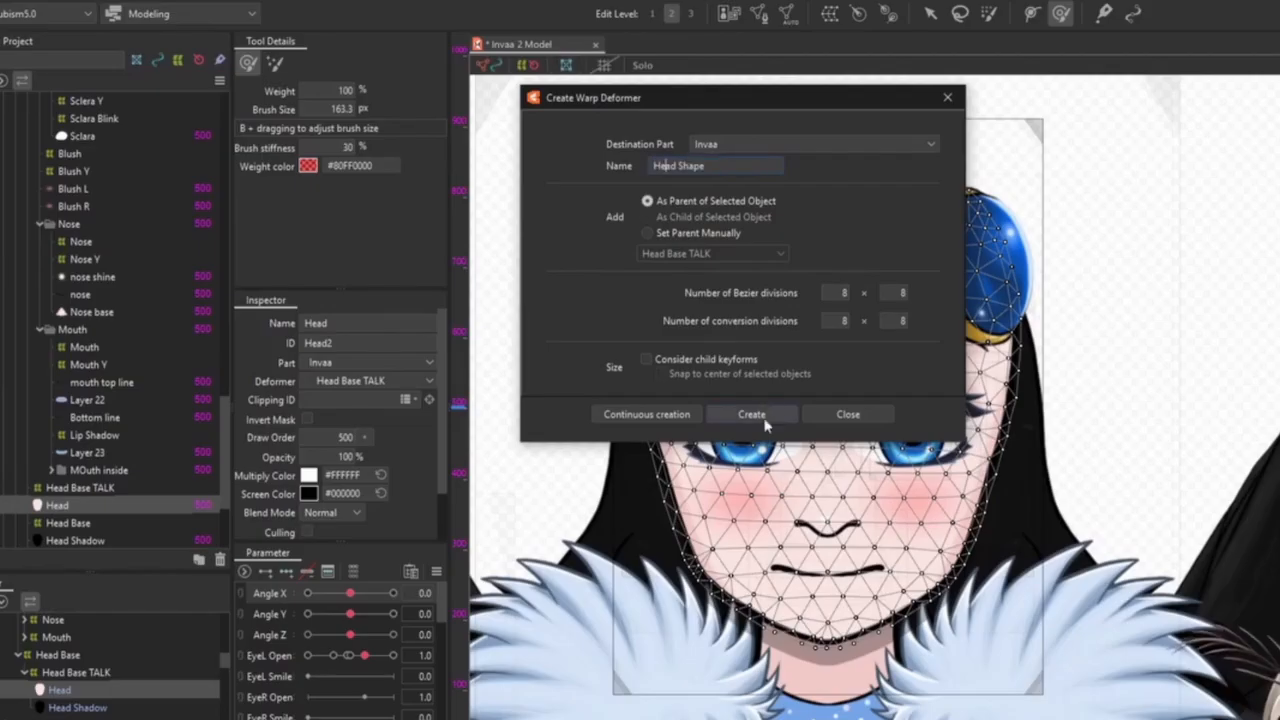
left_click(752, 414)
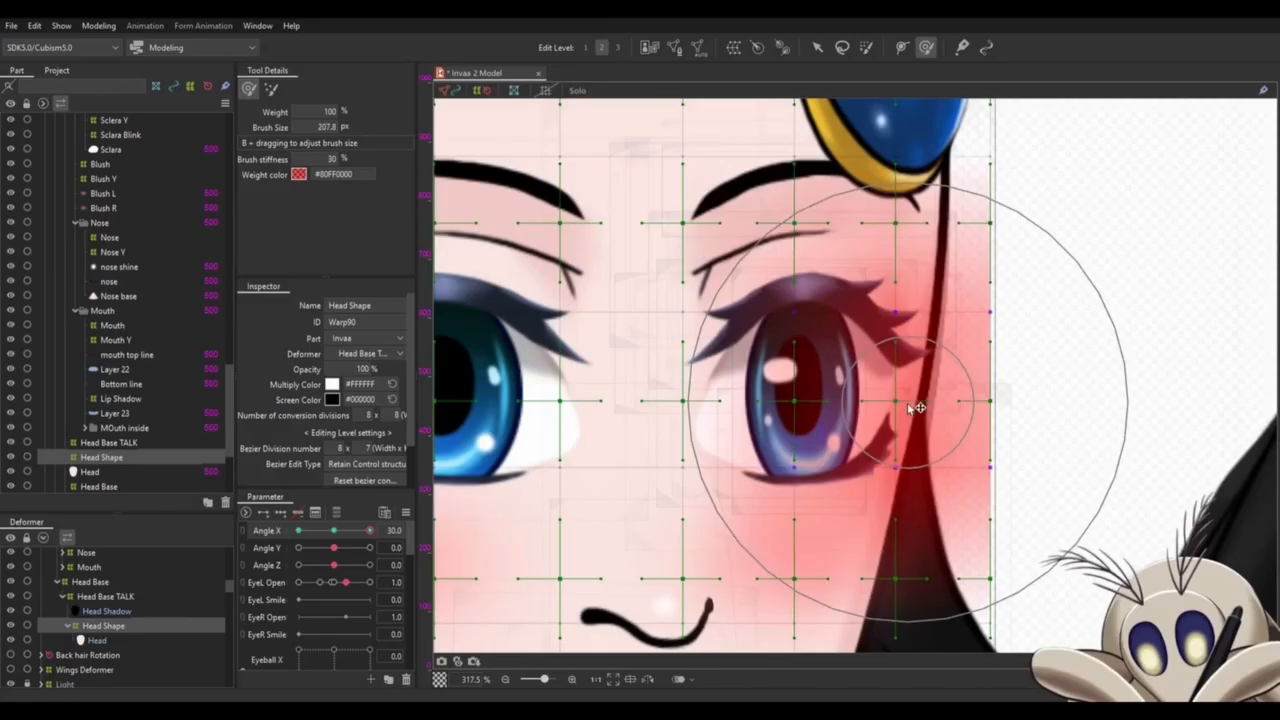
- Push the far cheek, jaw and chin of the 16 × 16 Head Shape warp into a turned outline at Angle X 30
left_click_drag(914, 403, 871, 402)
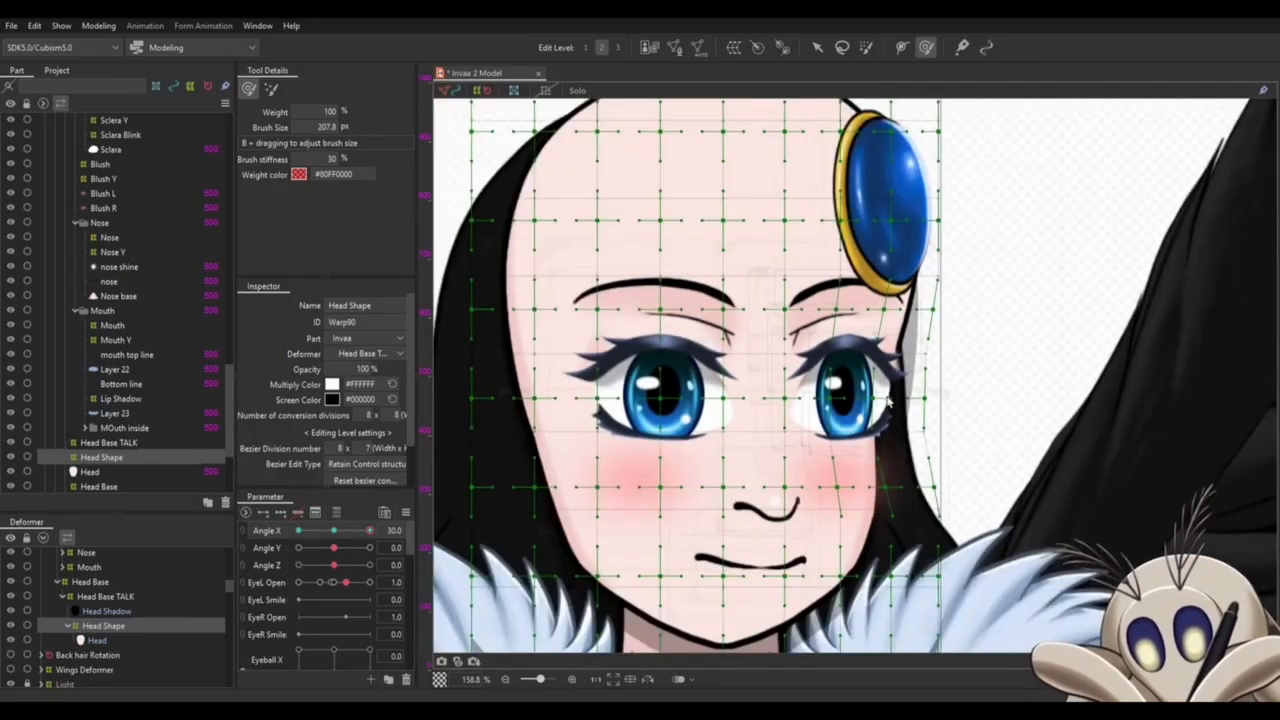
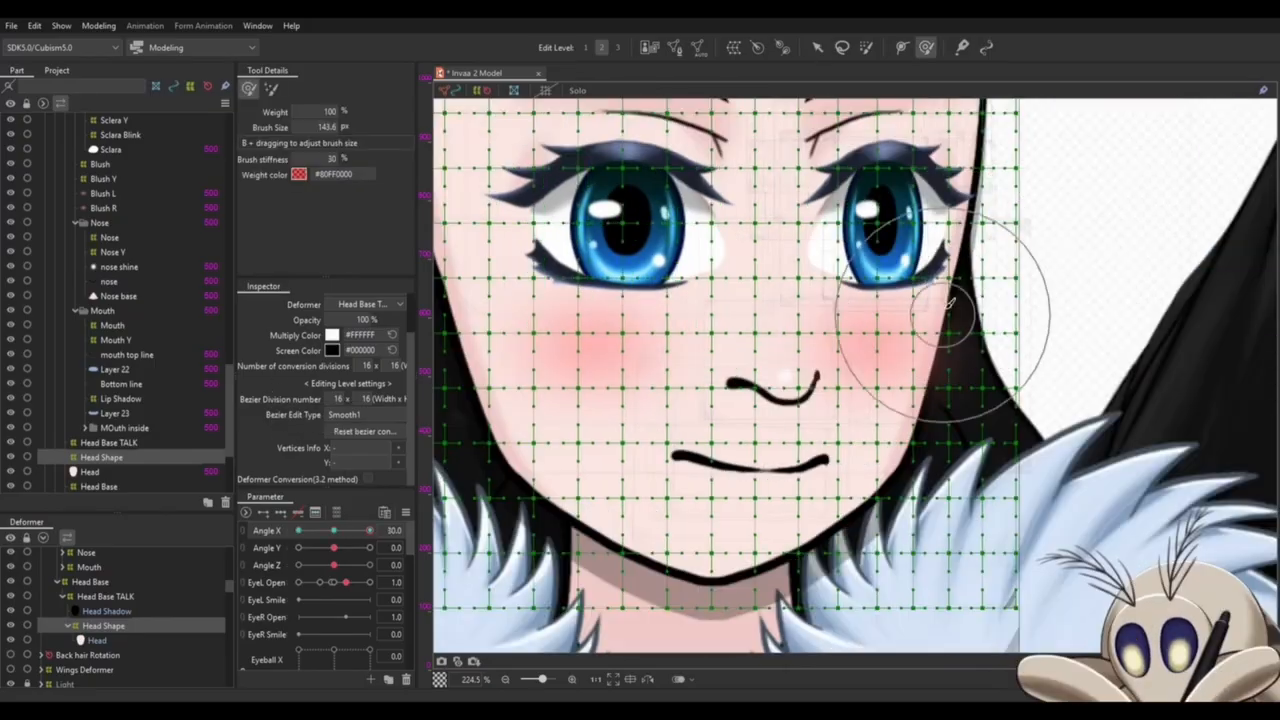
mouse_move(955, 360)
left_mouse_down()
mouse_move(986, 177)
mouse_move(986, 229)
mouse_move(943, 232)
left_mouse_up()
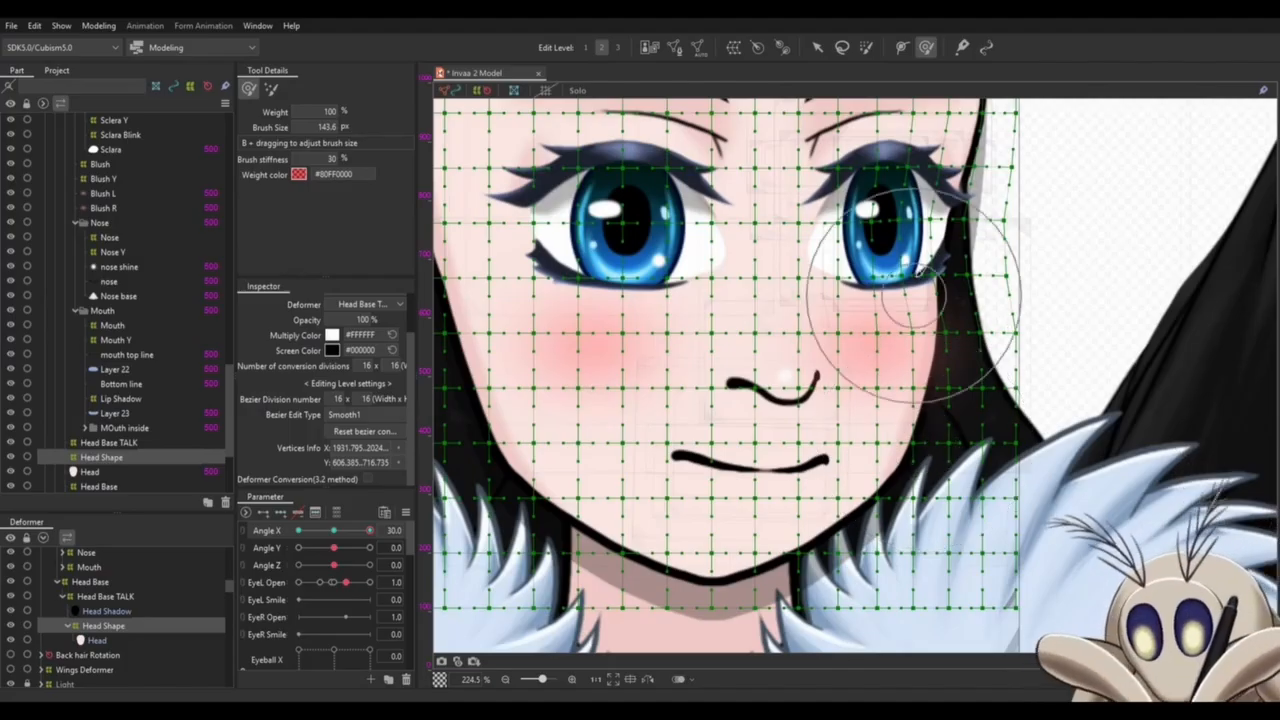
left_click_drag(933, 230, 949, 230)
left_click_drag(912, 379, 952, 376)
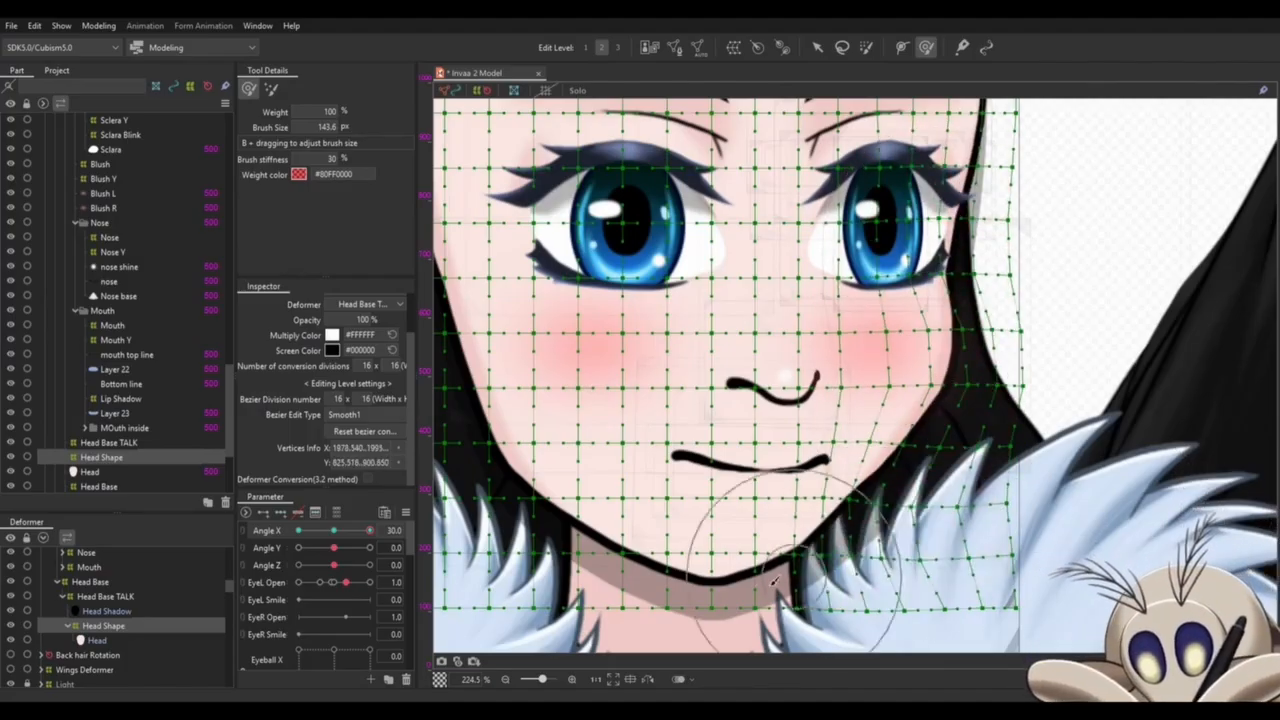
mouse_move(768, 560)
left_mouse_down()
mouse_move(903, 522)
mouse_move(784, 555)
left_mouse_up()
left_click_drag(897, 453, 914, 449)
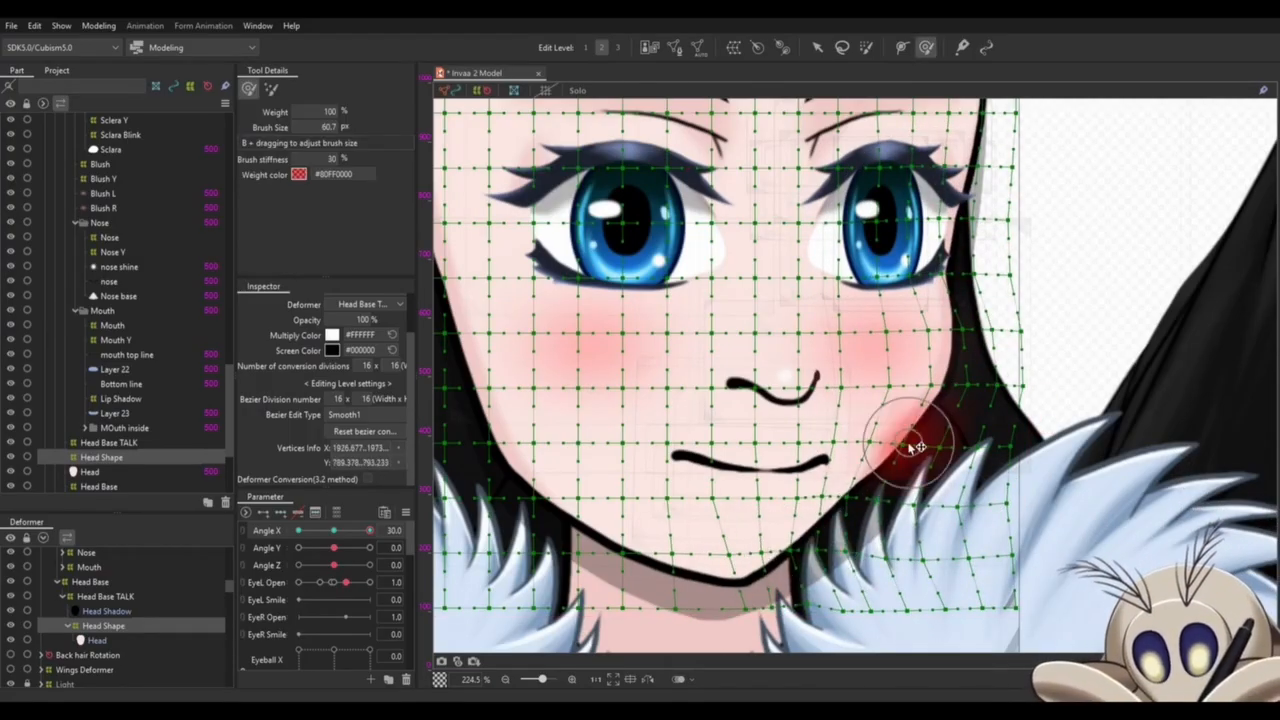
- Refine Head Shape's far cheek and lower jaw contour at Angle X 30 with smaller Deform Brush strokes
left_click(298, 512)
left_click_drag(985, 346, 1005, 350)
left_click_drag(882, 512, 899, 514)
mouse_move(770, 553)
left_mouse_down()
mouse_move(790, 556)
mouse_move(780, 545)
left_mouse_up()
left_click_drag(1190, 440, 1146, 440)
scroll(958, 415, "up", 5)
left_click_drag(838, 582, 850, 584)
scroll(810, 320, "down", 5)
left_click_drag(832, 362, 812, 392)
left_click_drag(730, 484, 677, 486)
left_click_drag(766, 428, 770, 430)
- Select the Head Shape deformer again and brush its grid along the jaw beside the mouth corner
mouse_move(229, 586)
left_mouse_down()
mouse_move(232, 670)
mouse_move(229, 592)
left_mouse_up()
left_click(88, 355)
mouse_move(229, 410)
left_mouse_down()
mouse_move(229, 455)
mouse_move(230, 222)
left_mouse_up()
left_click(104, 555)
mouse_move(543, 472)
left_mouse_down()
mouse_move(643, 500)
mouse_move(704, 500)
left_mouse_up()
mouse_move(917, 275)
left_mouse_down()
mouse_move(802, 290)
mouse_move(770, 280)
left_mouse_up()
mouse_move(812, 445)
left_mouse_down()
mouse_move(756, 442)
mouse_move(763, 401)
left_mouse_up()
left_click_drag(772, 446, 785, 441)
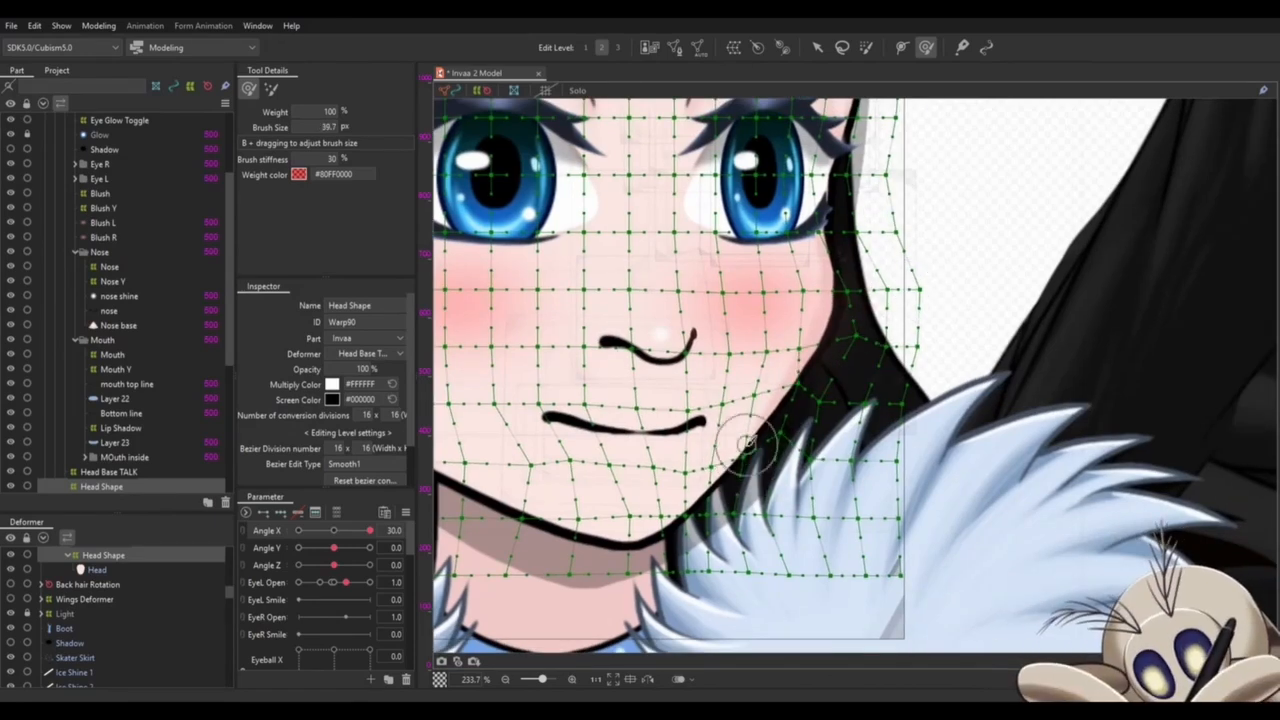
mouse_move(651, 434)
left_mouse_down()
mouse_move(748, 437)
mouse_move(791, 396)
left_mouse_up()
- Smooth Head Shape's grid along the far side of the face and brush the cheek and chin into a softer contour
scroll(752, 400, "up", 4)
key("v")
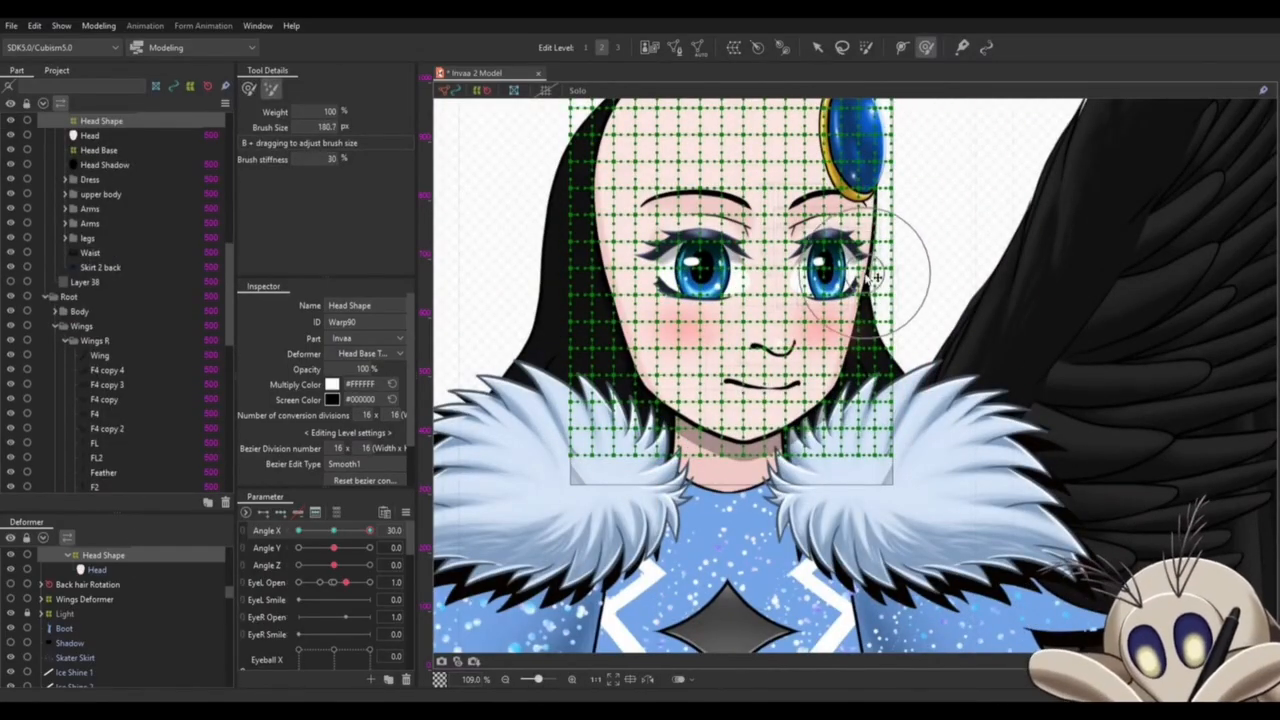
mouse_move(886, 251)
left_mouse_down()
mouse_move(857, 263)
mouse_move(846, 334)
left_mouse_up()
scroll(857, 271, "up", 3)
scroll(889, 233, "up", 2)
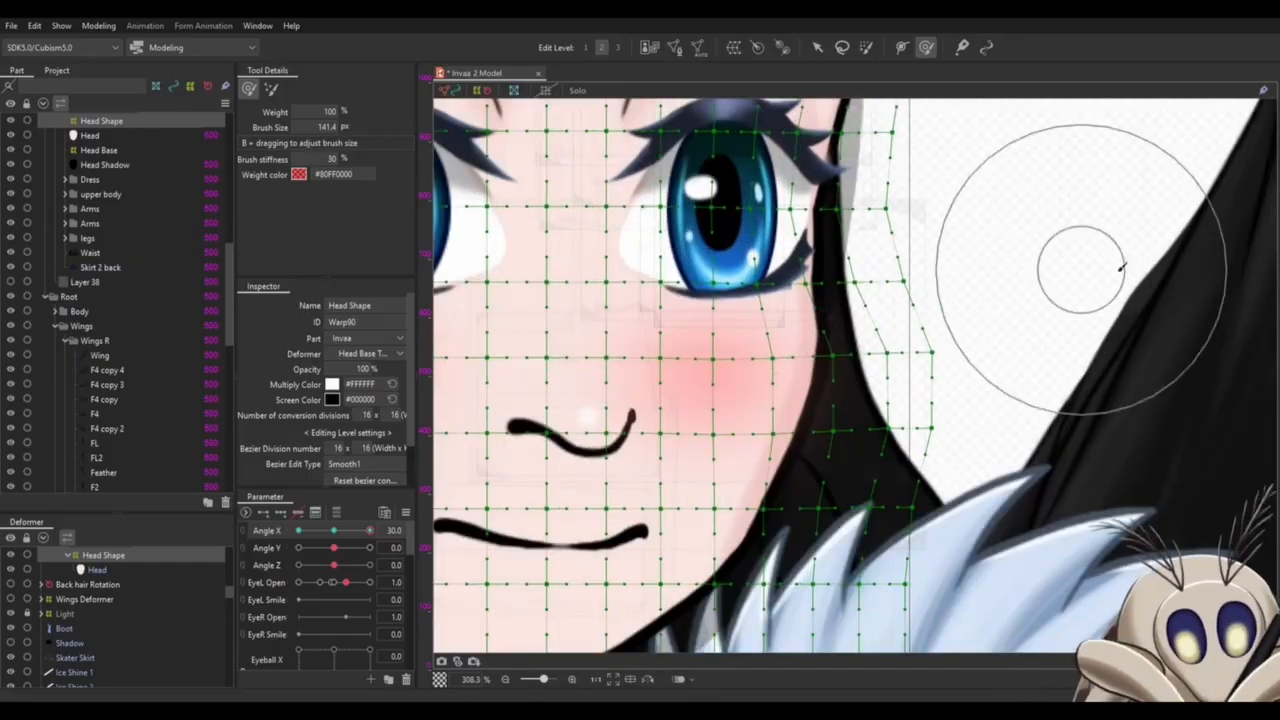
left_click_drag(1120, 269, 1050, 269)
key("v")
key("b")
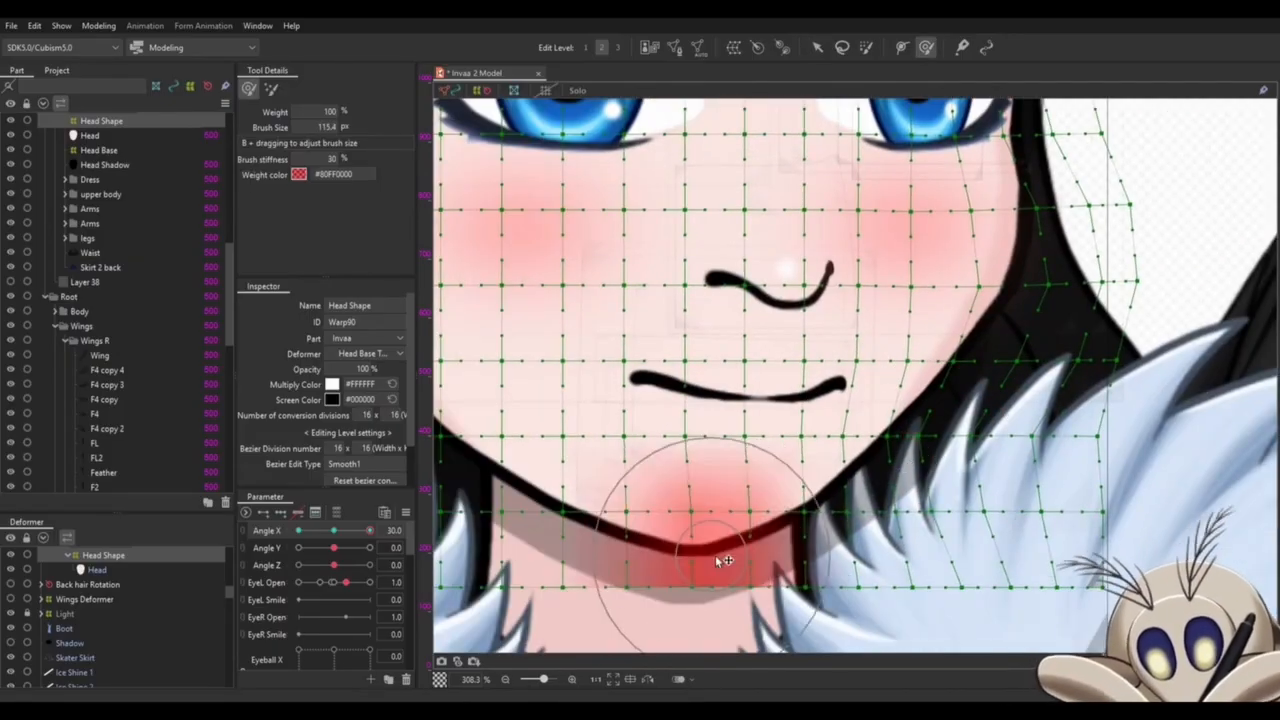
left_click_drag(720, 560, 989, 371)
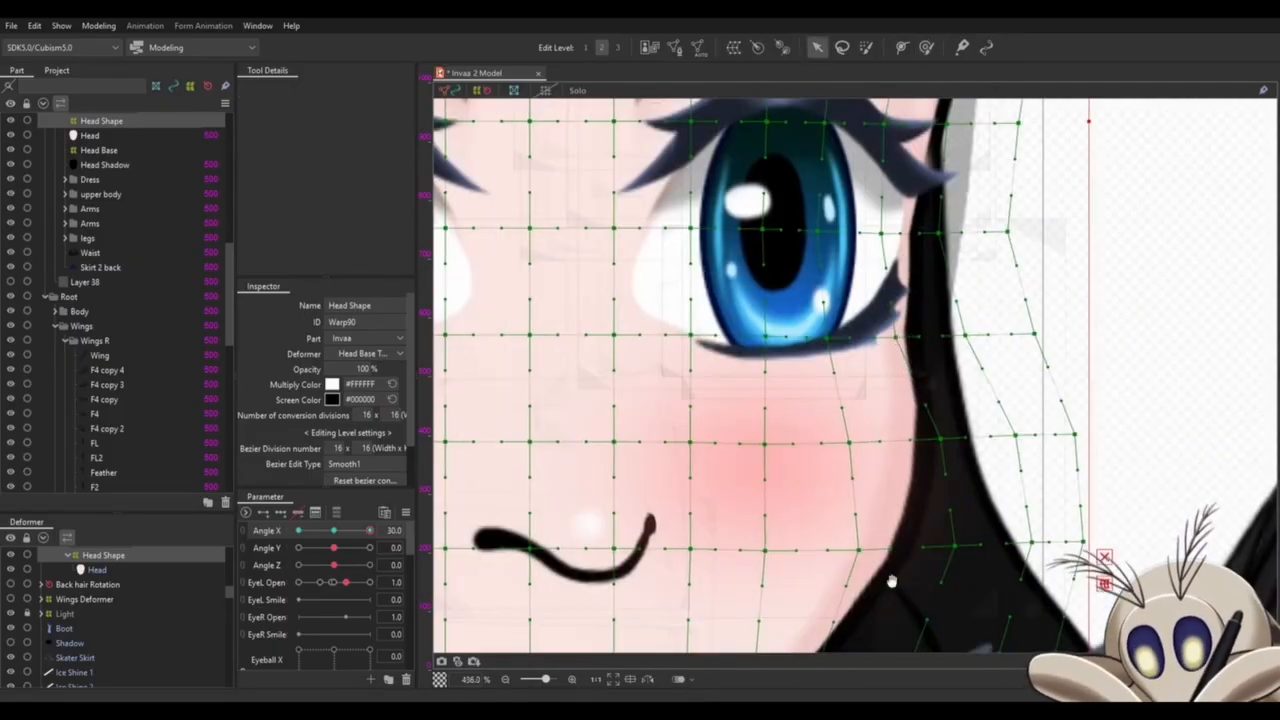
- Nudge the Head Shape control point near the far eye's lower outer corner slightly inward
left_click_drag(896, 336, 886, 337)
mouse_move(878, 131)
left_mouse_down()
mouse_move(869, 274)
mouse_move(920, 269)
left_mouse_up()
left_click_drag(900, 482, 949, 221)
left_click_drag(819, 431, 913, 216)
- Space out individual Head Shape control points around the mouth and above the chin
left_click_drag(977, 319, 967, 321)
left_click_drag(903, 421, 899, 421)
left_click_drag(748, 421, 740, 421)
left_click_drag(679, 315, 677, 315)
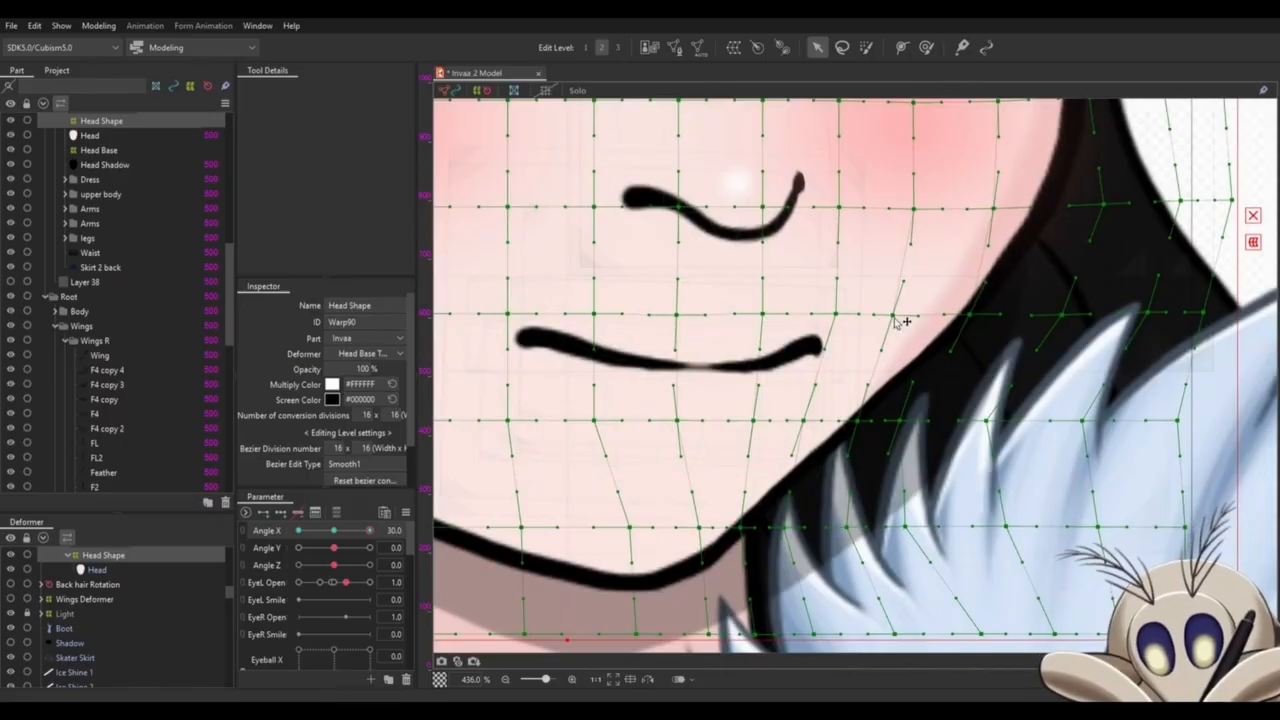
left_click_drag(893, 316, 890, 316)
left_click_drag(836, 315, 829, 315)
left_click_drag(594, 421, 601, 421)
left_click_drag(521, 527, 529, 528)
left_click_drag(630, 528, 624, 530)
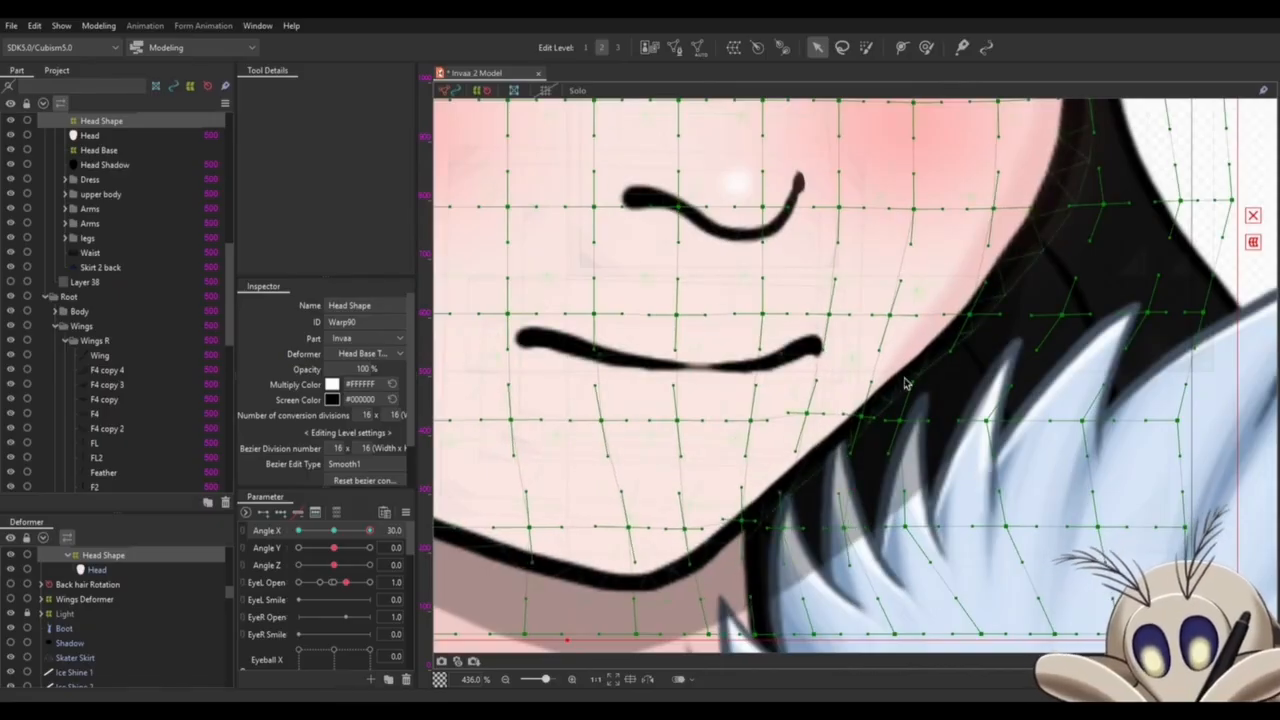
- Pull the Head Shape control points on the far jawline and beneath the chin closer to the chin's contour
left_click_drag(970, 315, 954, 327)
left_click_drag(862, 417, 845, 438)
left_click_drag(697, 530, 678, 537)
left_click_drag(733, 533, 709, 548)
left_click_drag(711, 629, 695, 634)
left_click_drag(636, 635, 638, 635)
left_click_drag(712, 546, 706, 539)
left_click_drag(696, 634, 691, 634)
left_click_drag(796, 428, 796, 424)
- Even out the Head Shape points beside and below the mouth corner and touch up the far jaw with the brush
left_click_drag(796, 425, 729, 526)
left_click_drag(888, 427, 903, 408)
left_click_drag(847, 310, 850, 309)
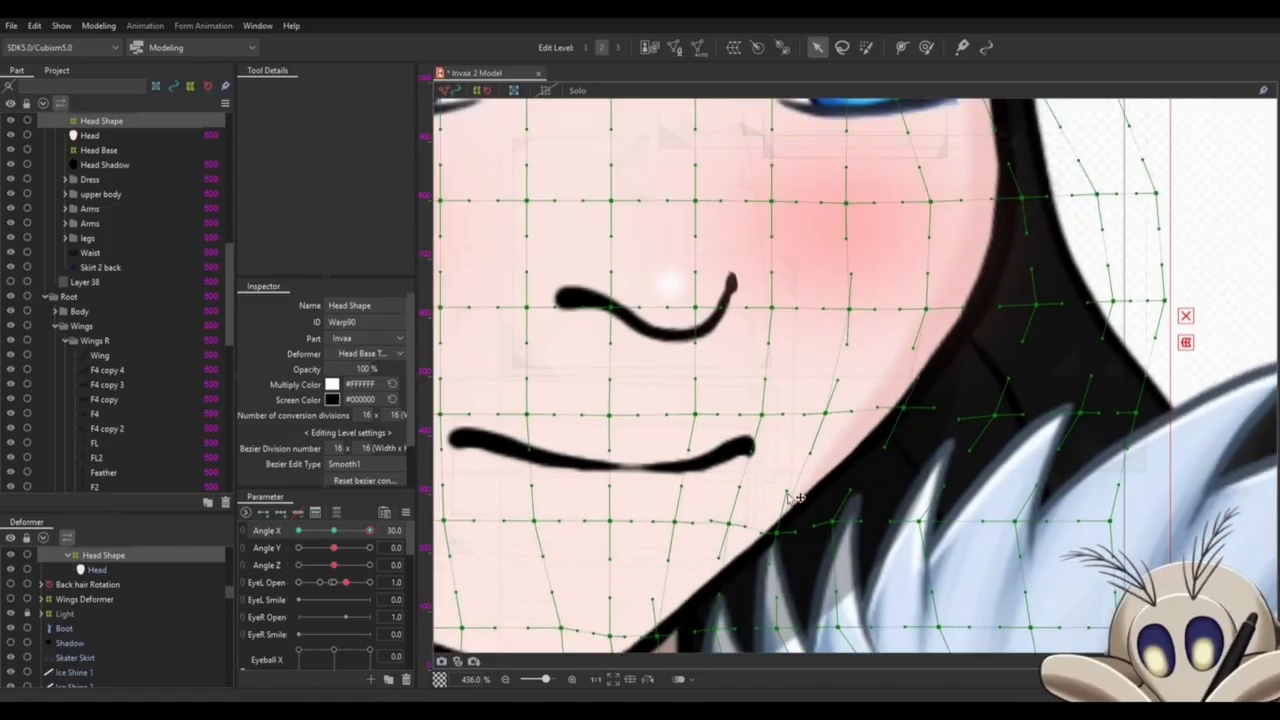
scroll(864, 350, "down", 2)
scroll(706, 490, "up", 4)
left_click_drag(691, 522, 690, 533)
scroll(868, 490, "down", 4)
mouse_move(809, 534)
left_mouse_down()
mouse_move(802, 521)
mouse_move(747, 545)
left_mouse_up()
key("b")
left_click_drag(903, 520, 911, 517)
key("v")
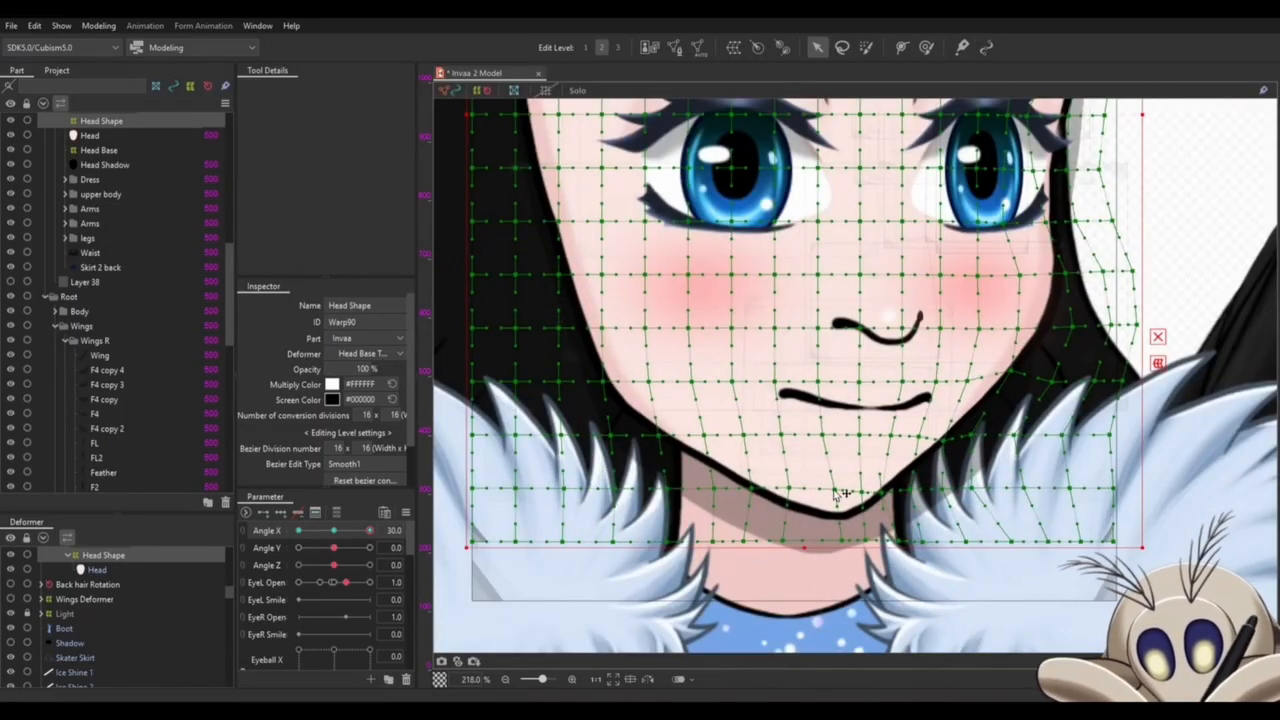
- Rework the Head Shape grid around the chin tip with the brush and by moving single control points
scroll(797, 543, "up", 5)
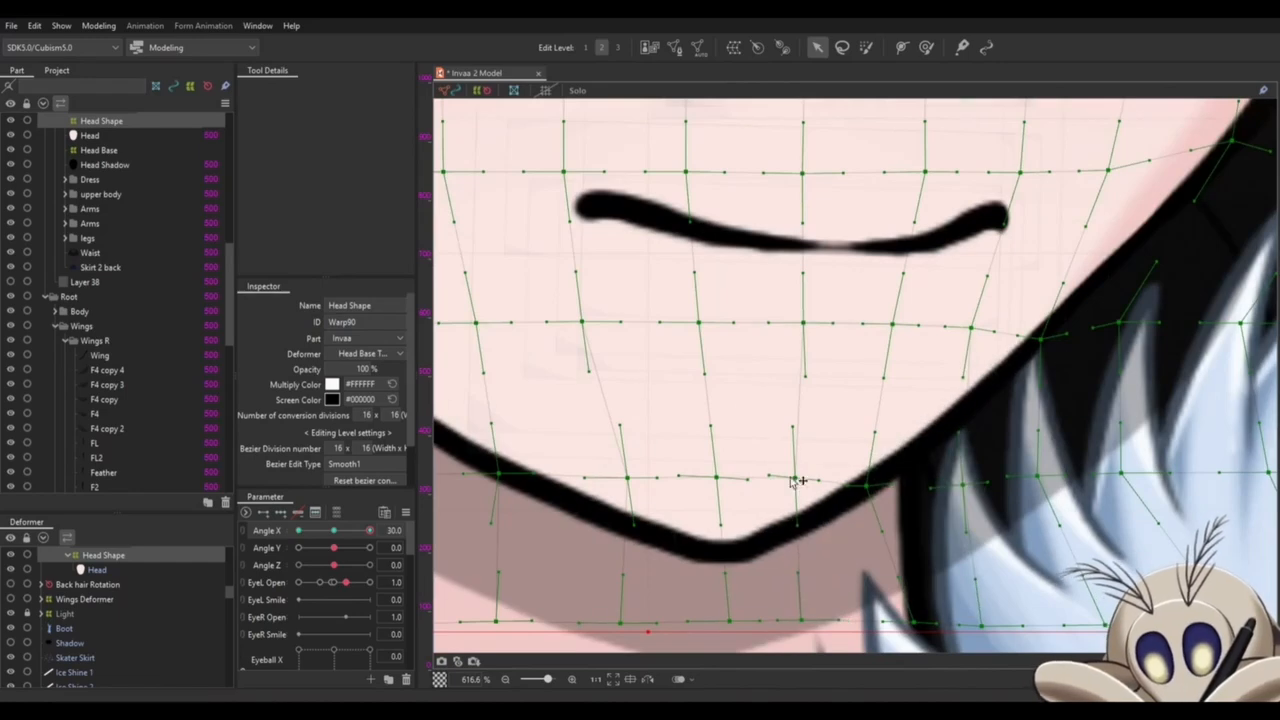
scroll(730, 505, "down", 6)
key("b")
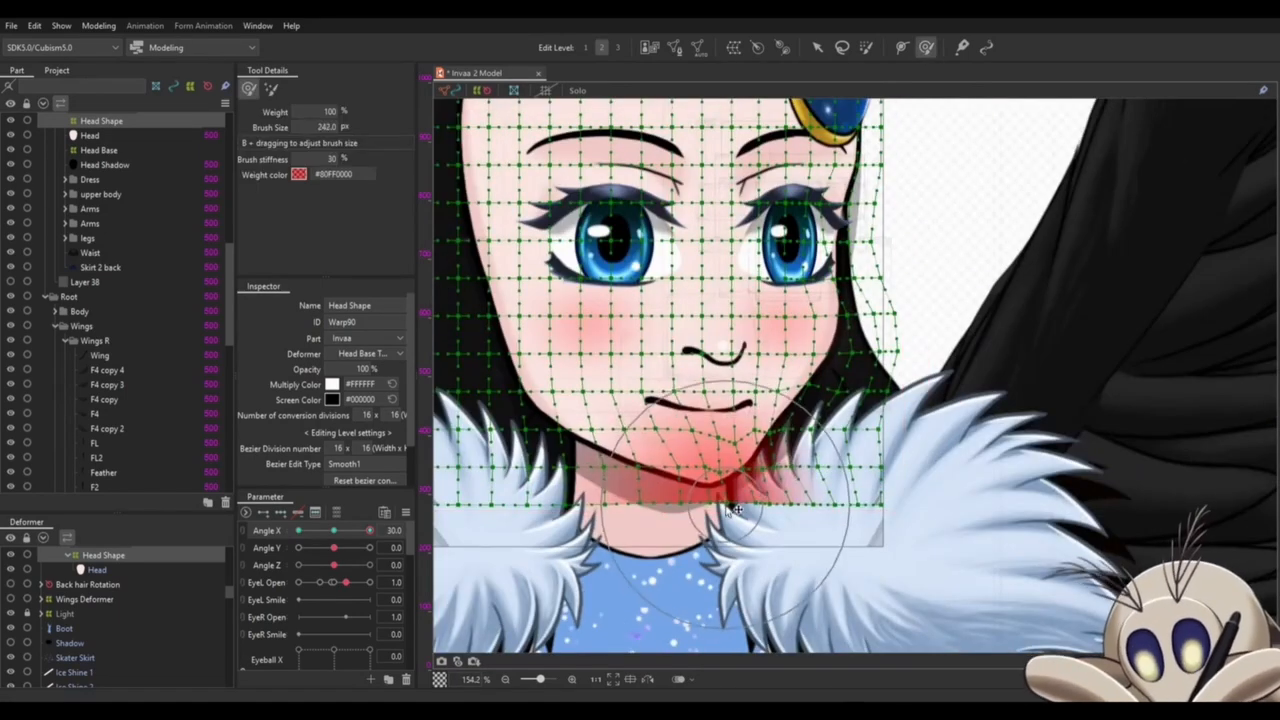
scroll(820, 442, "up", 3)
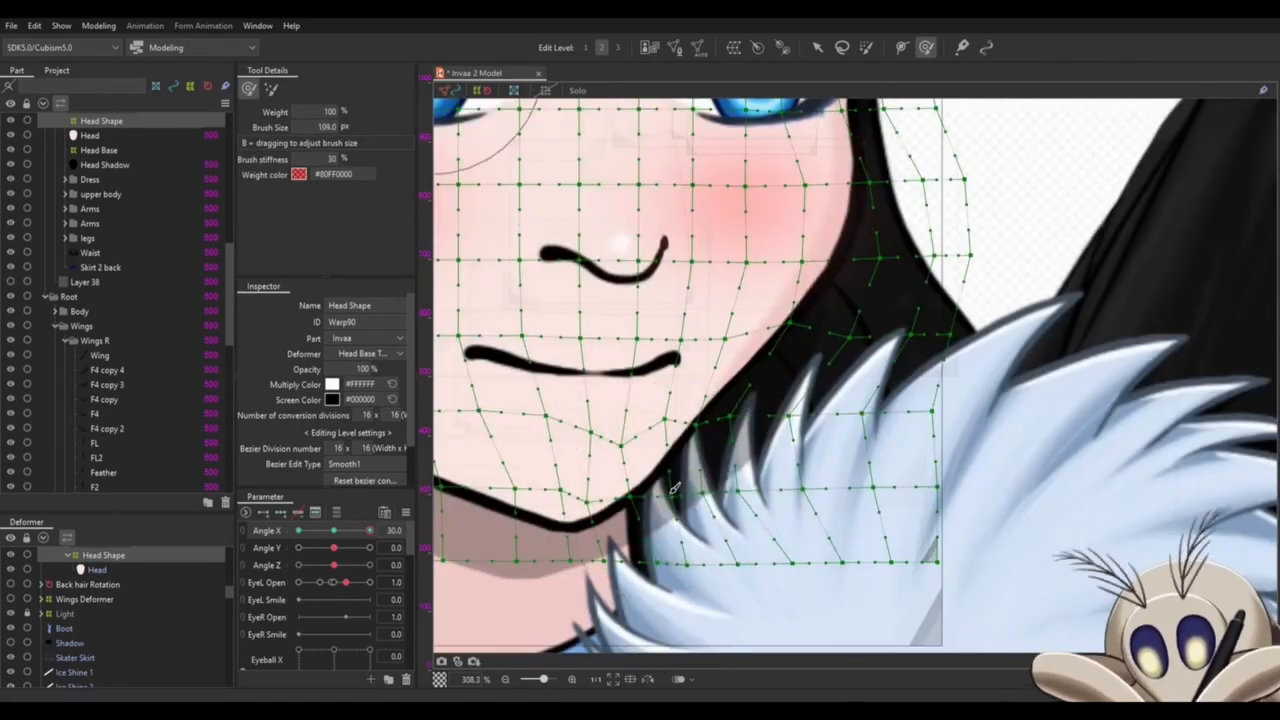
key("v")
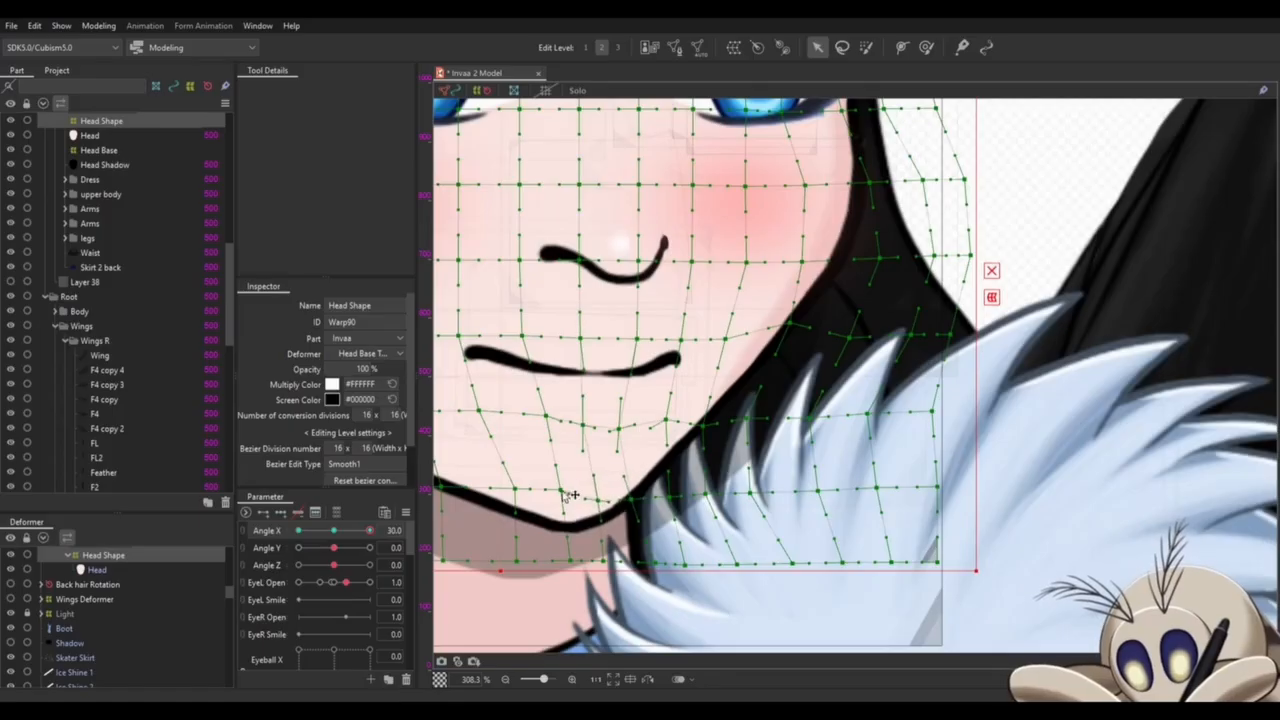
left_click_drag(520, 517, 650, 528)
scroll(735, 500, "up", 3)
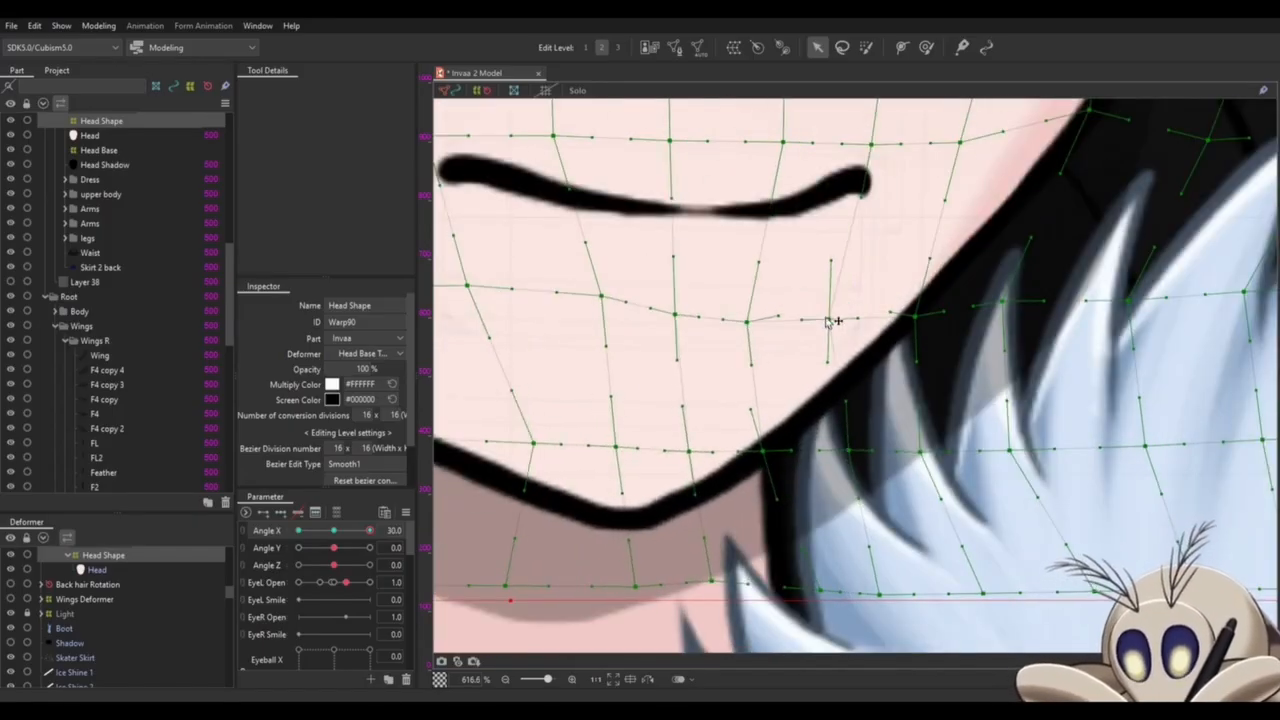
scroll(830, 320, "down", 3)
scroll(716, 404, "up", 2)
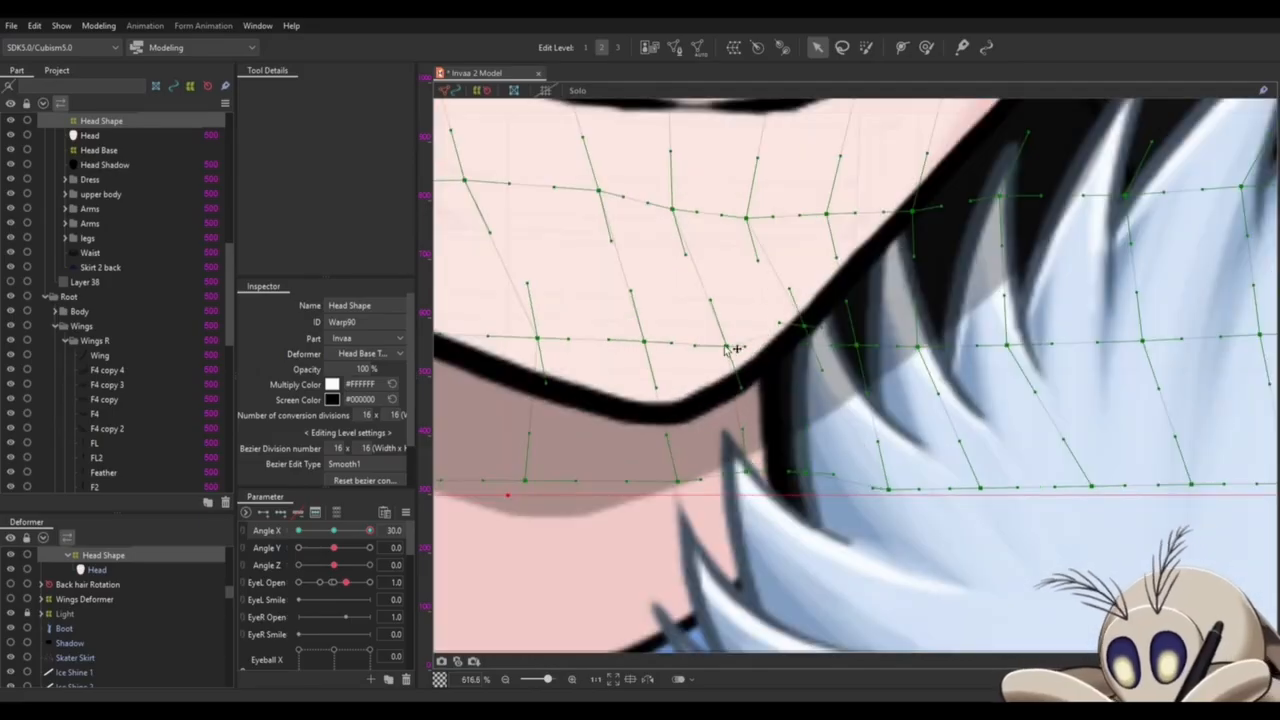
scroll(730, 350, "down", 5)
scroll(790, 380, "up", 6)
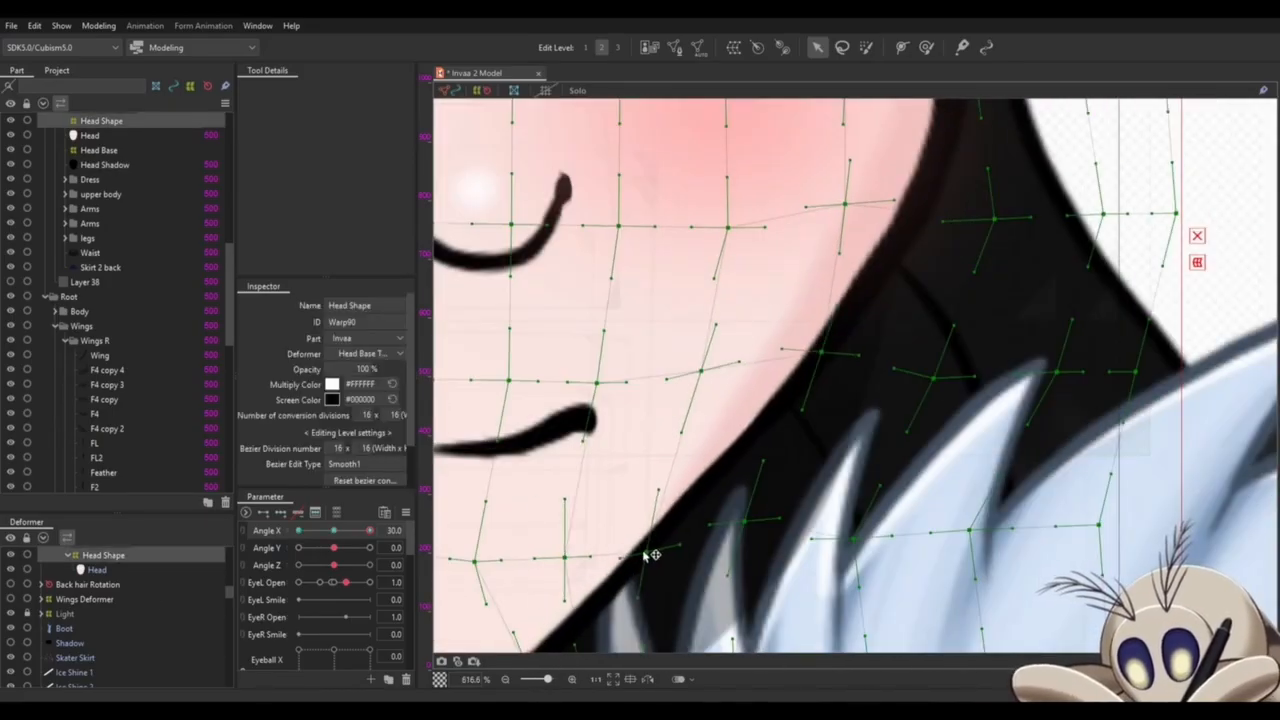
- Raise the Head Shape control point just outside the far cheek and adjust its neighbours along the face edge
left_click_drag(994, 218, 1011, 184)
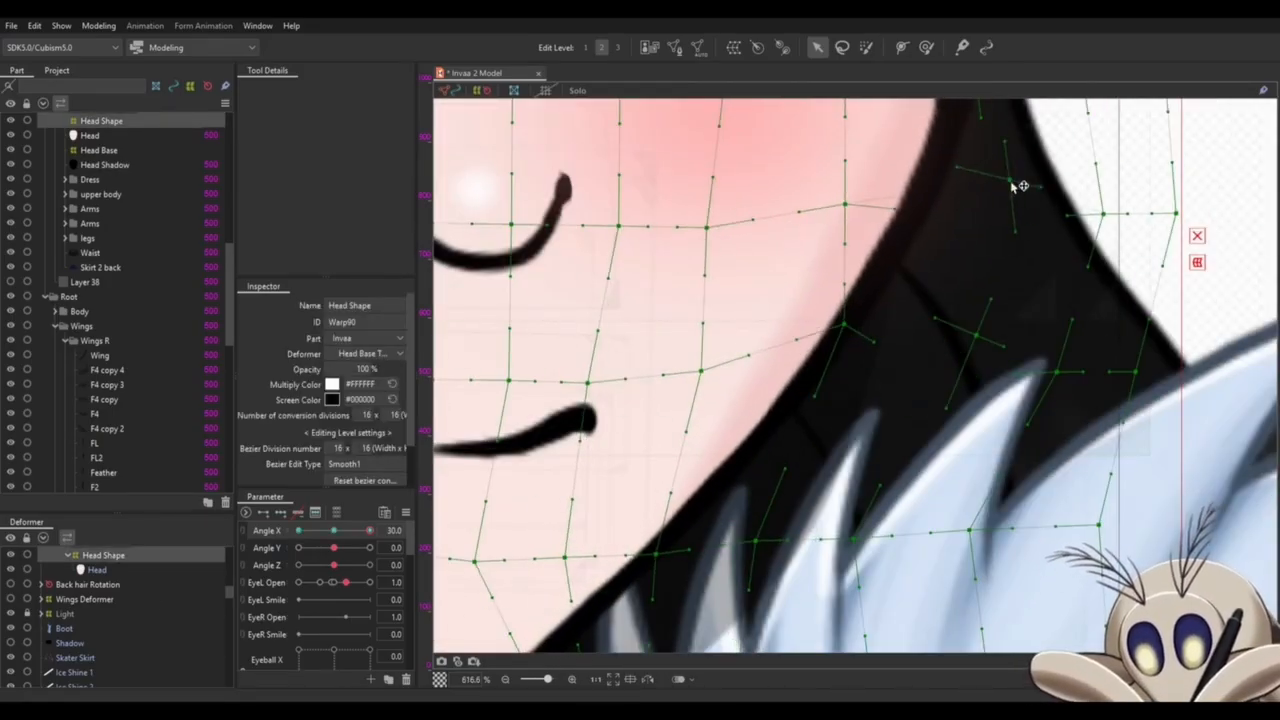
scroll(1000, 200, "down", 3)
scroll(966, 278, "up", 4)
scroll(936, 543, "down", 1)
left_click(509, 558)
left_click(103, 643)
scroll(860, 330, "up", 3)
left_click_drag(737, 271, 746, 266)
scroll(794, 429, "up", 3)
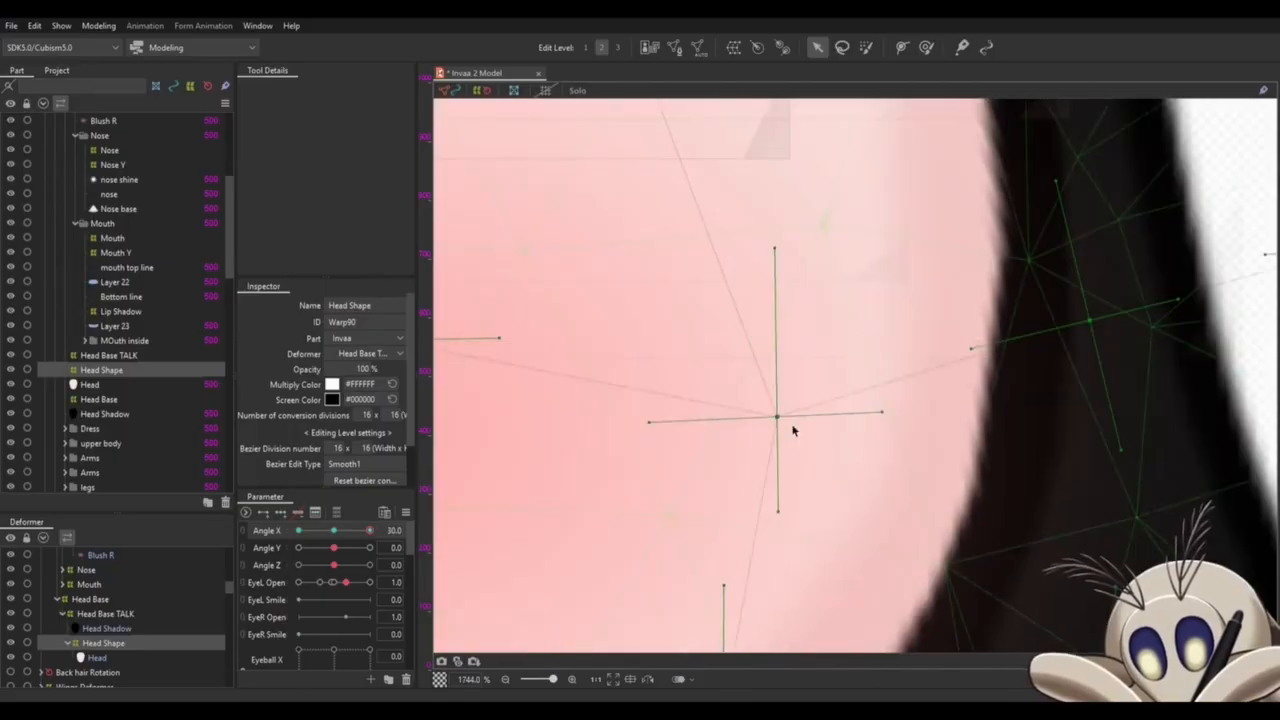
- Shift the Head Shape control points around the far blush and cheek slightly inward
scroll(860, 400, "down", 4)
scroll(940, 500, "down", 2)
left_click_drag(934, 525, 914, 524)
left_click_drag(853, 307, 843, 307)
mouse_move(1011, 314)
left_mouse_down()
mouse_move(885, 491)
mouse_move(870, 488)
left_mouse_up()
left_click_drag(794, 535, 914, 206)
- Keep Angle X at 30, deselect the deformer and examine the chin, jaw and cheek outline up close
scroll(1020, 335, "down", 5)
left_click(367, 532)
left_click_drag(367, 532, 427, 540)
scroll(871, 236, "up", 5)
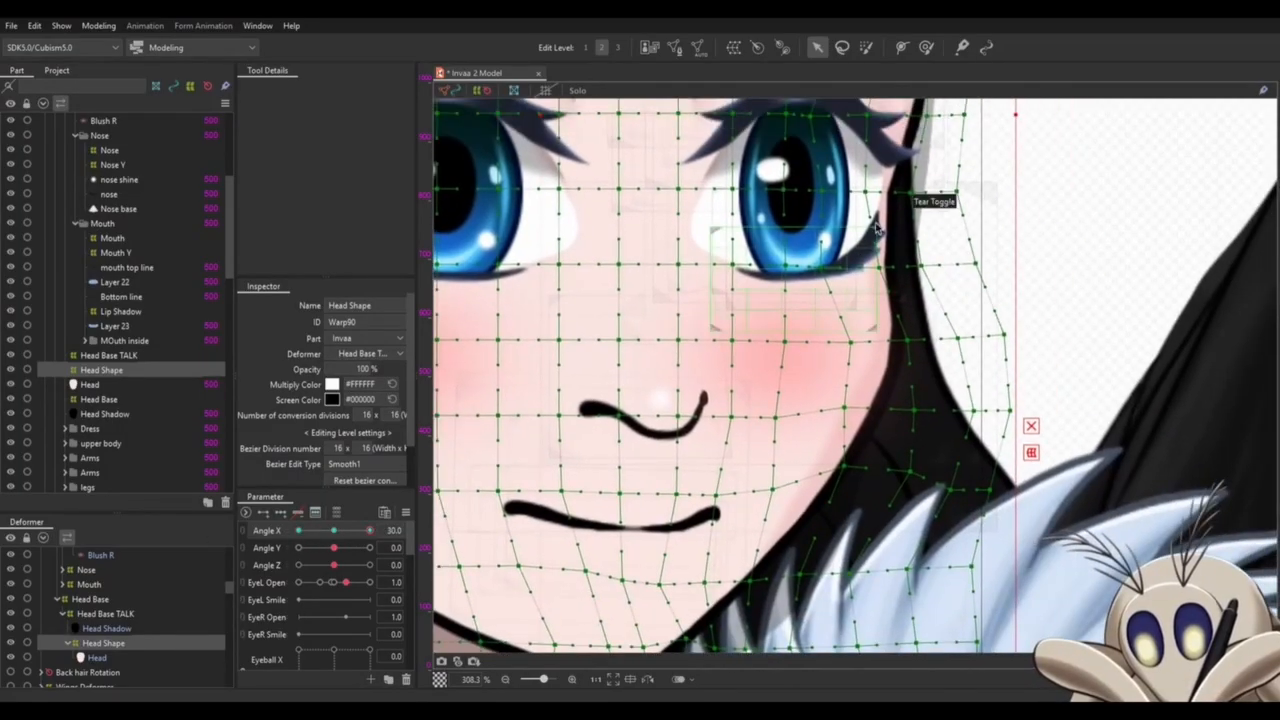
left_click_drag(817, 367, 892, 311)
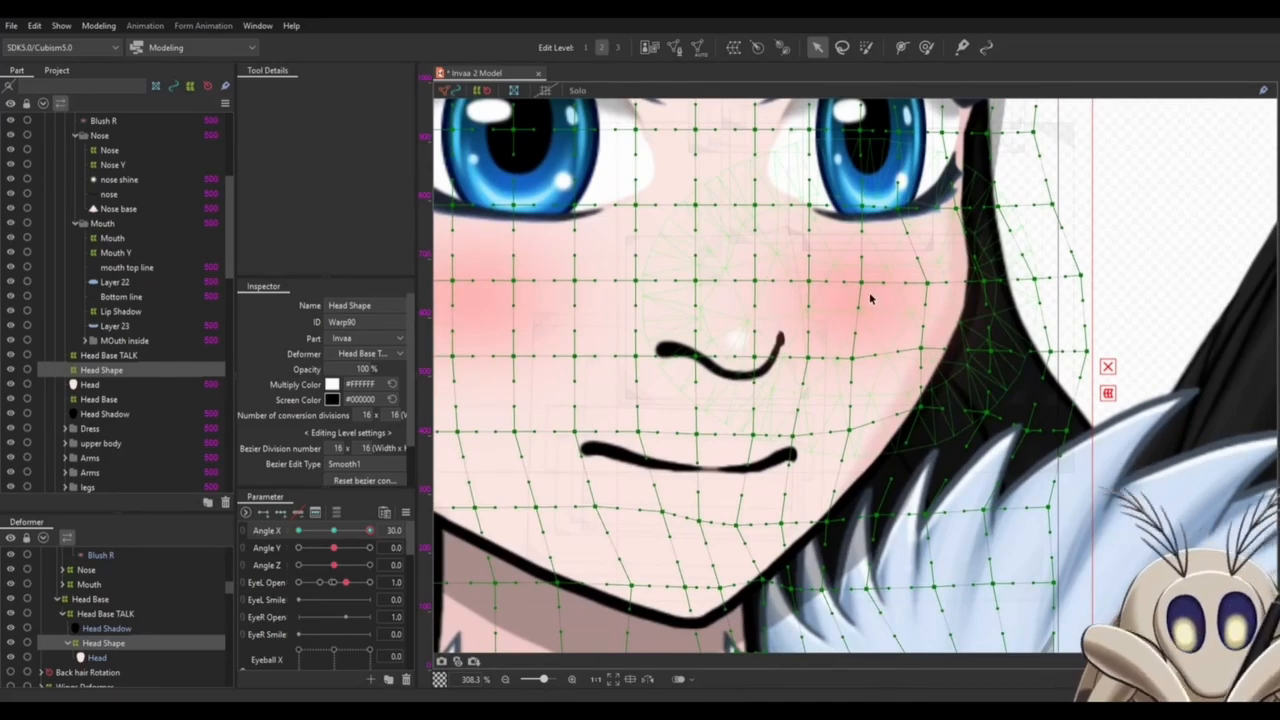
scroll(868, 298, "down", 5)
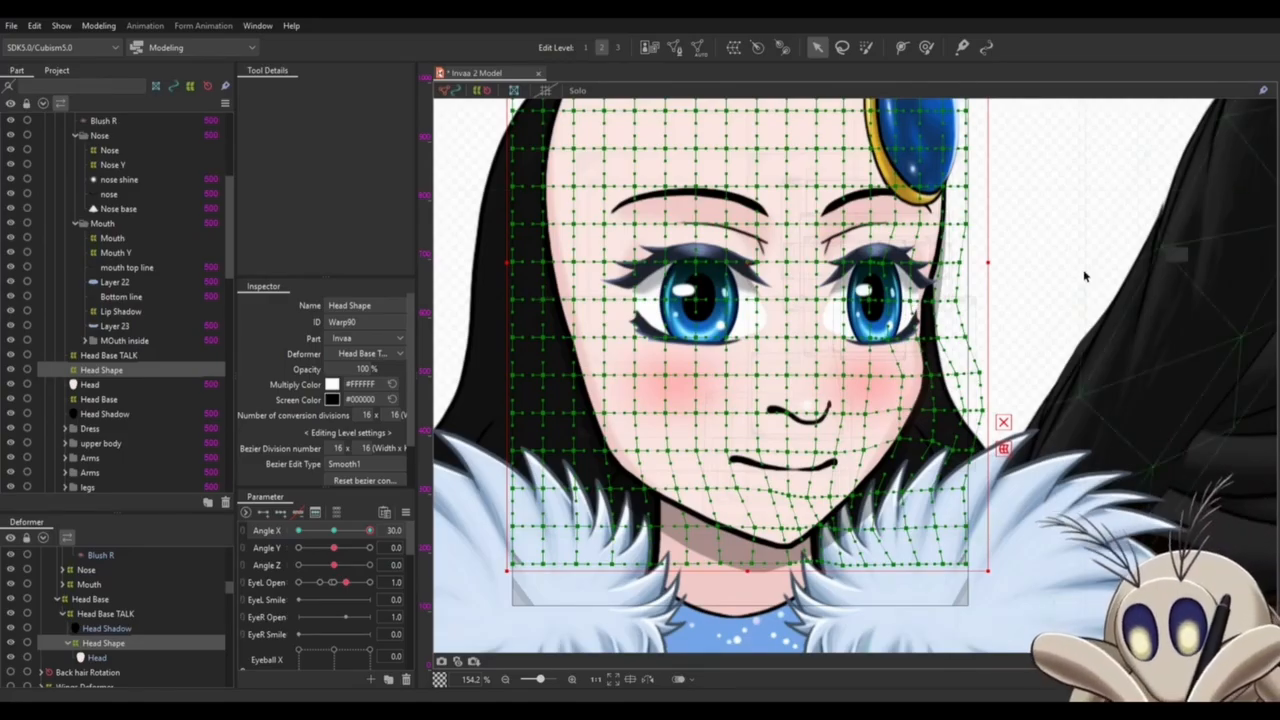
left_click(1058, 292)
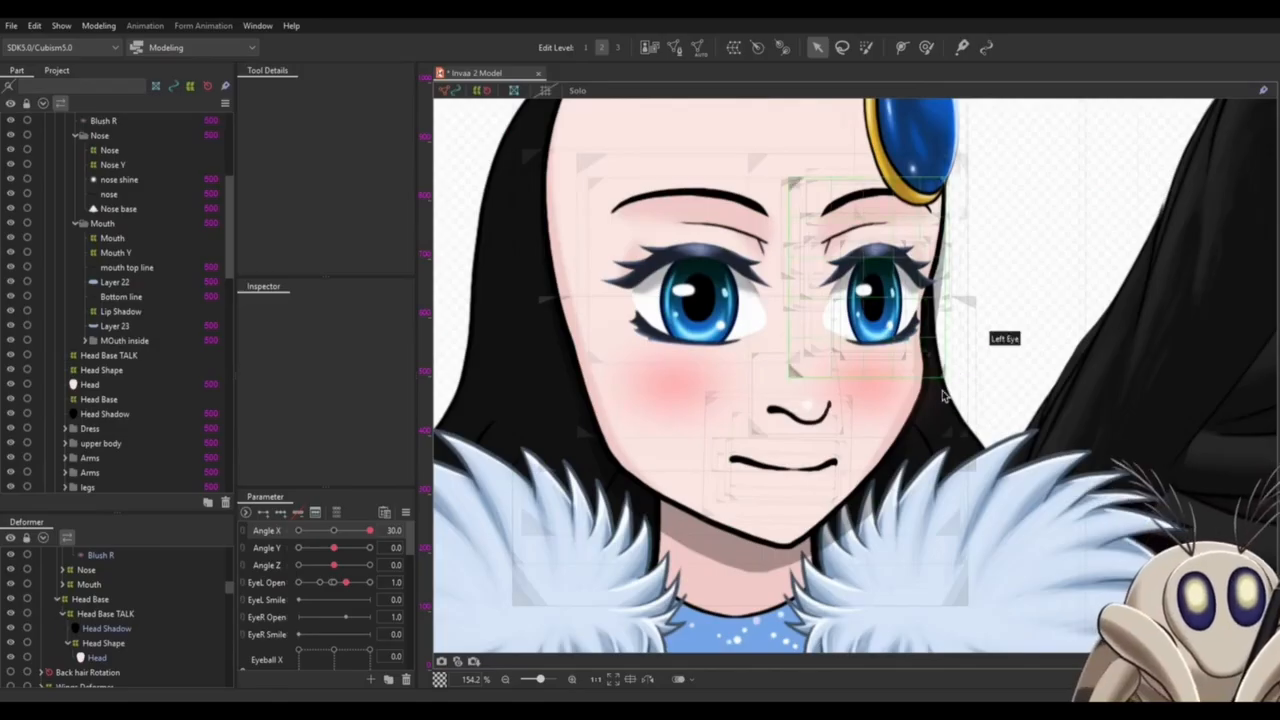
scroll(810, 525, "up", 10)
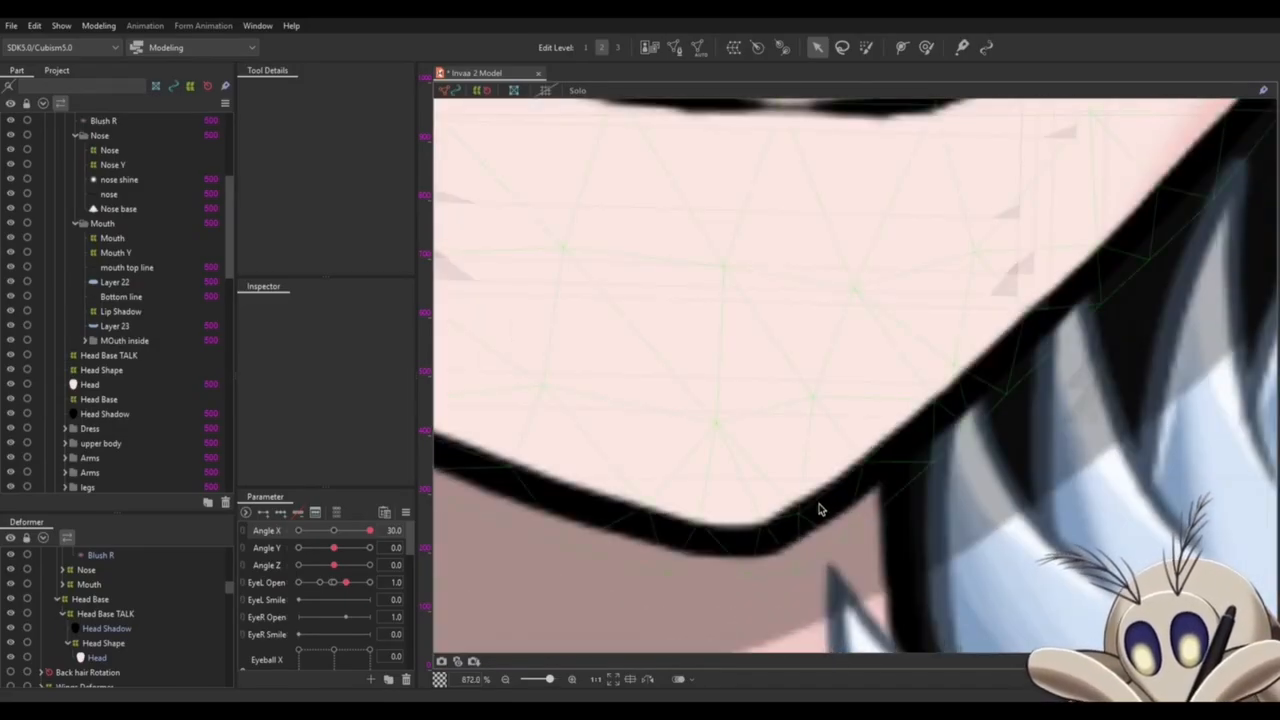
scroll(822, 507, "down", 2)
left_click_drag(912, 325, 612, 694)
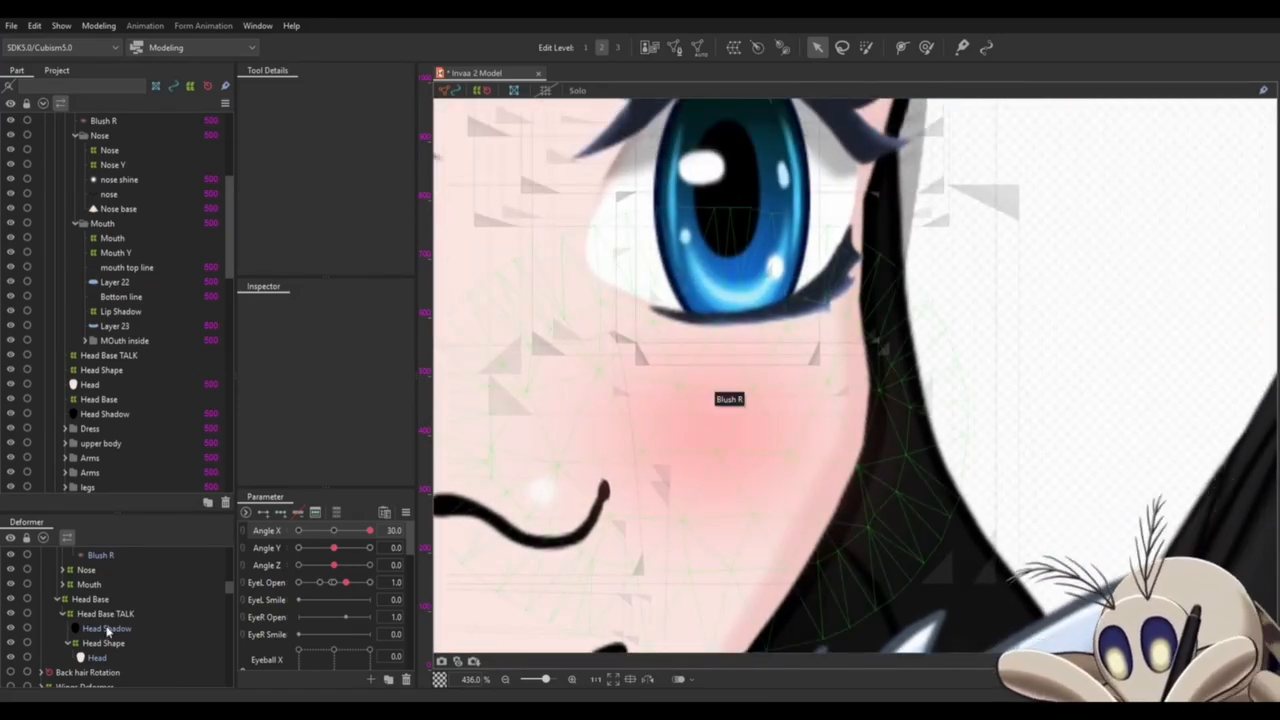
- Select the Head mesh under Head Shape, add three keys to it on Angle X and set Angle X to 30
left_click(103, 643)
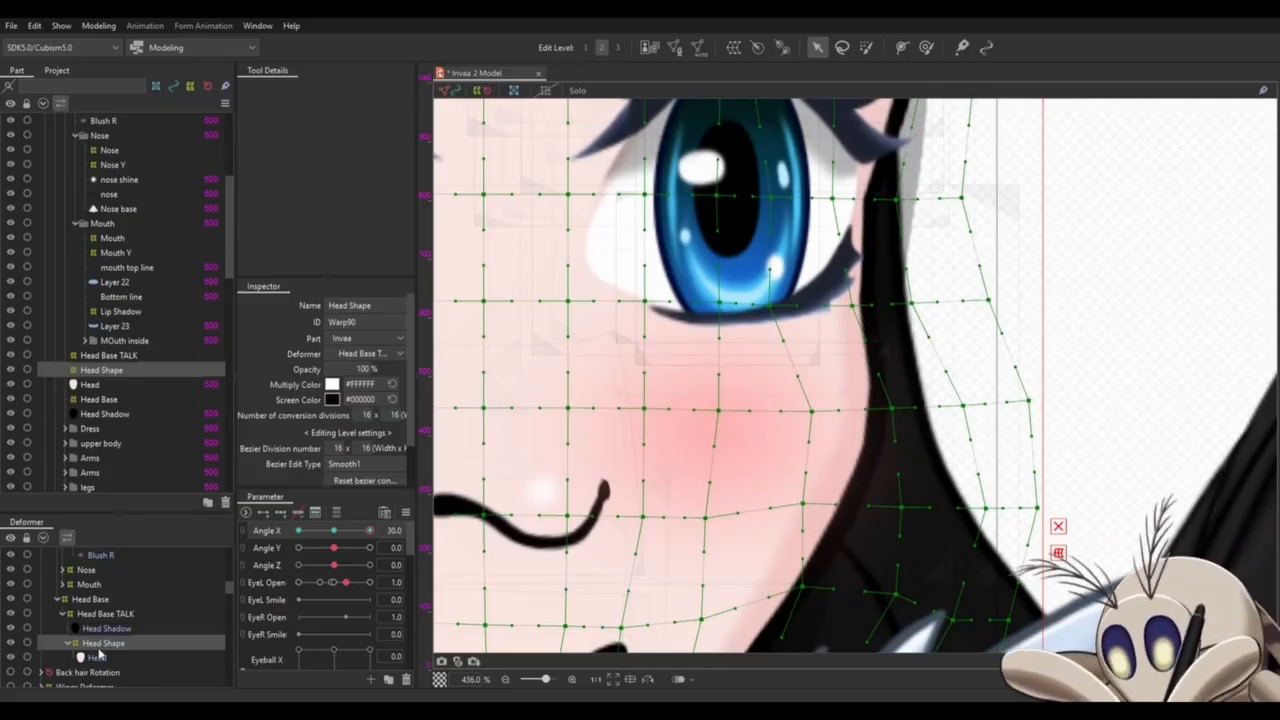
left_click(99, 656)
scroll(517, 477, "down", 1)
left_click_drag(518, 476, 861, 401)
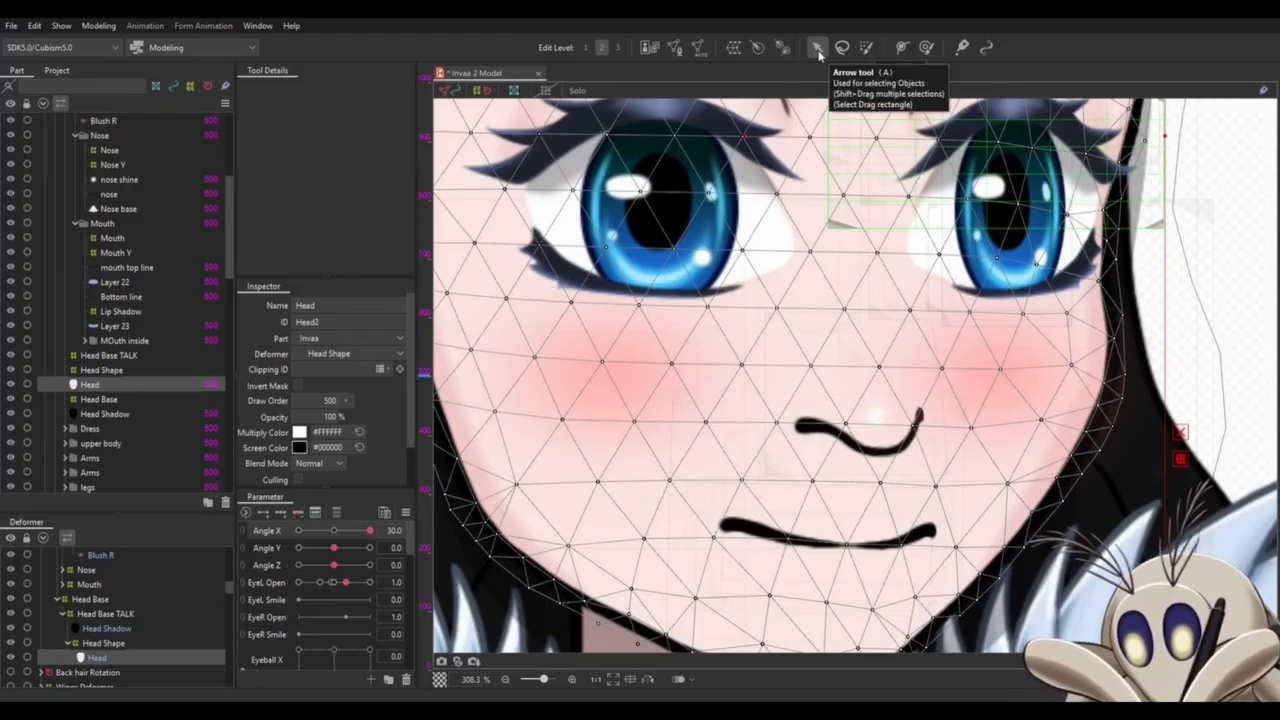
scroll(733, 440, "down", 6)
scroll(98, 600, "down", 1)
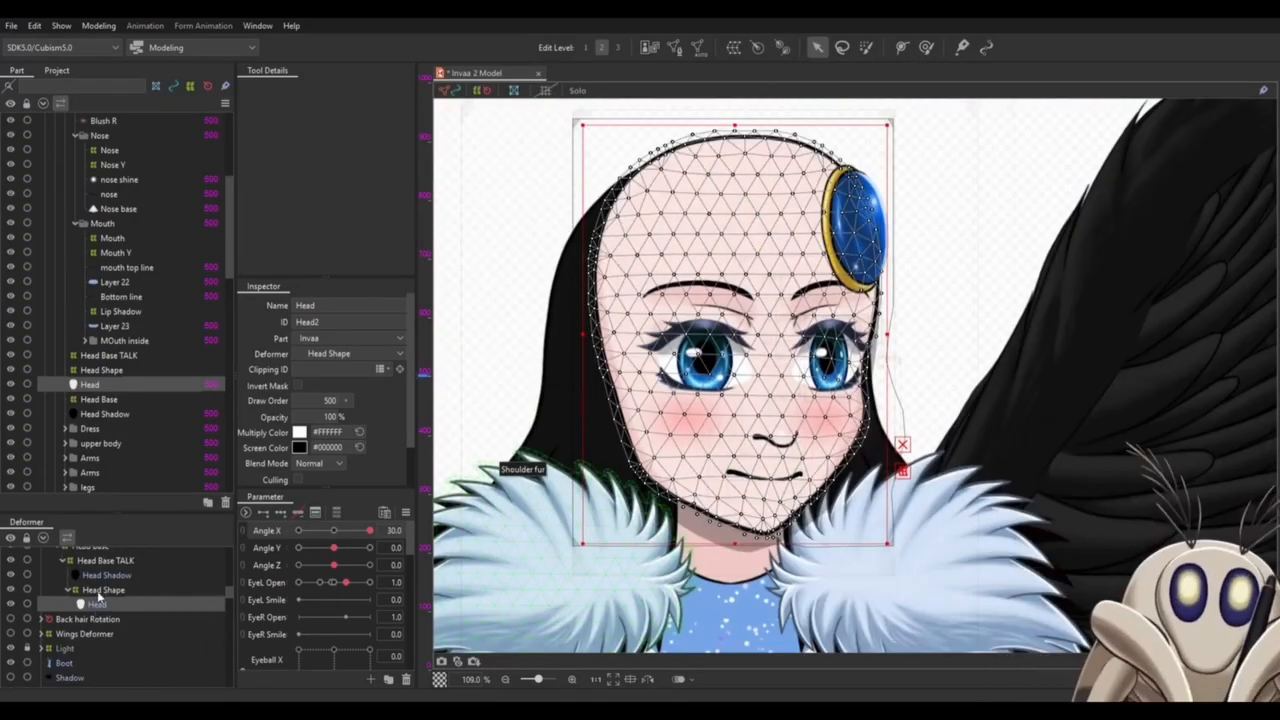
left_click(97, 618)
left_click(97, 604)
left_click(334, 531)
left_click(281, 513)
left_click(370, 531)
- Move the Head mesh vertices on the far jawline and just above the chin to smooth the outline at Angle X 30
scroll(788, 540, "up", 8)
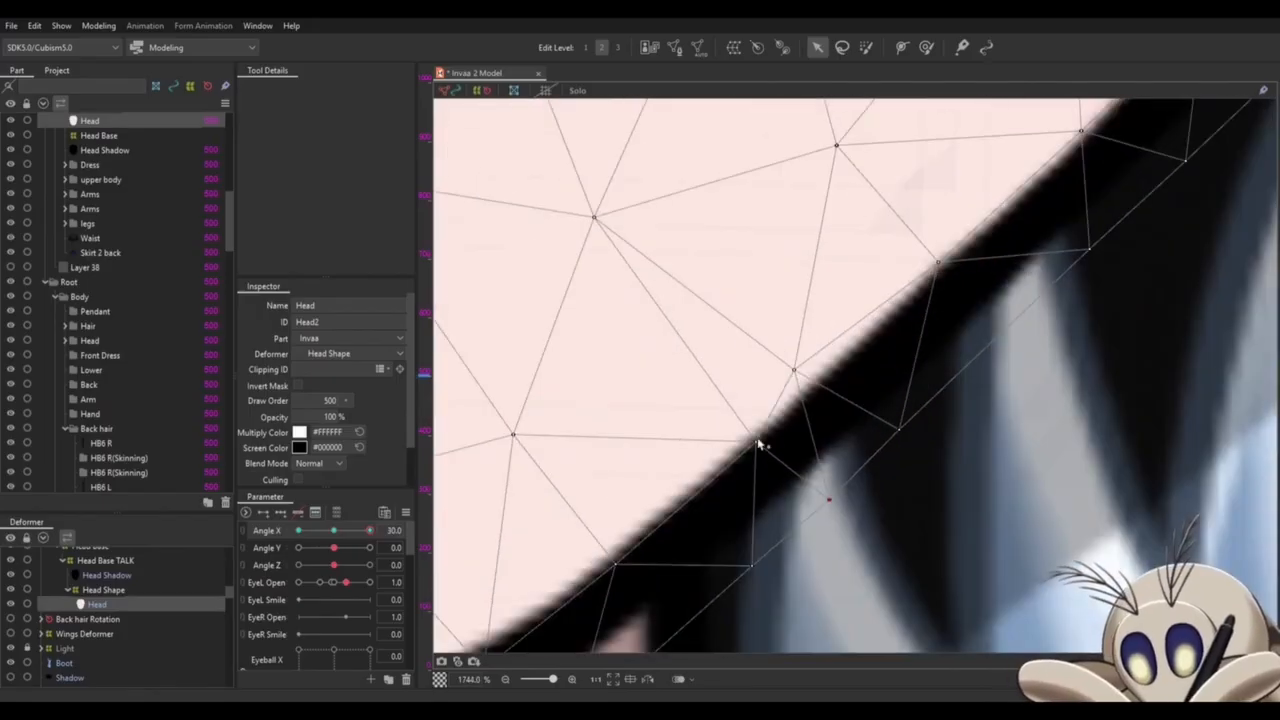
left_click_drag(757, 443, 764, 436)
left_click_drag(822, 364, 829, 357)
scroll(829, 360, "down", 3)
scroll(652, 317, "up", 3)
left_click_drag(648, 314, 716, 323)
left_click_drag(822, 259, 899, 246)
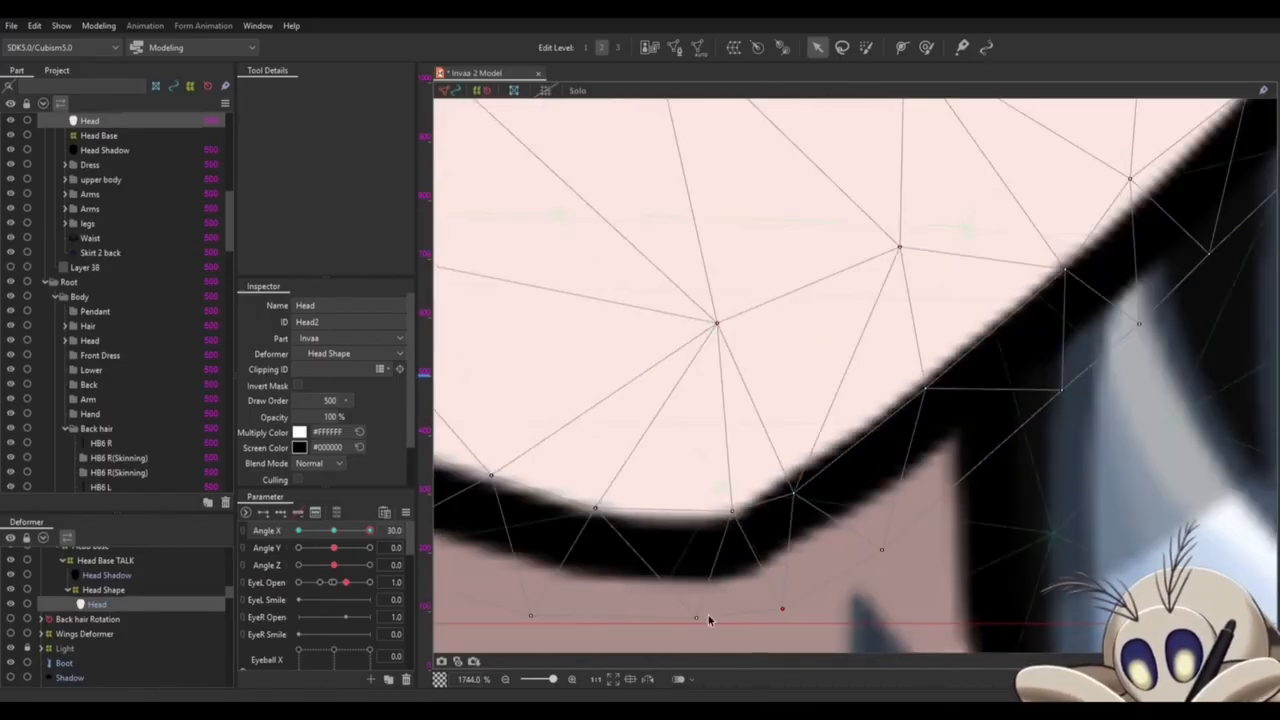
- Move the Head mesh vertices under the chin and along the far jaw edge to refine the outline at Angle X 30
left_click_drag(697, 618, 630, 620)
left_click_drag(512, 606, 749, 606)
left_click_drag(1066, 500, 866, 517)
scroll(729, 534, "down", 3)
scroll(740, 510, "up", 3)
left_click_drag(704, 446, 706, 437)
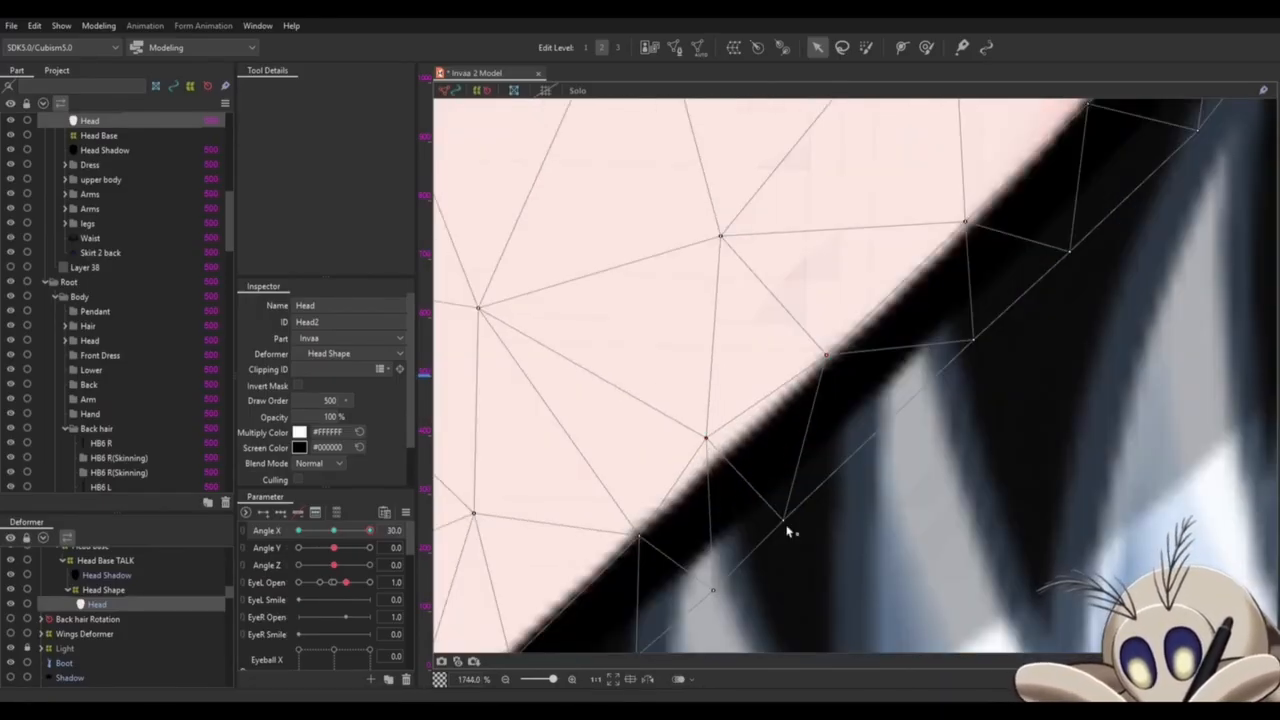
scroll(786, 530, "down", 3)
left_click_drag(789, 343, 800, 560)
scroll(854, 437, "up", 3)
left_click_drag(854, 437, 862, 434)
scroll(856, 437, "down", 3)
left_click_drag(829, 314, 726, 440)
- Check the jaw outline at Angle X 30, set Angle X to -30 and select the Head mesh
scroll(805, 574, "down", 4)
left_click(726, 440)
scroll(150, 330, "down", 5)
scroll(623, 323, "up", 4)
left_click(623, 323)
left_click_drag(623, 323, 846, 370)
scroll(877, 528, "down", 3)
scroll(846, 555, "up", 3)
scroll(846, 560, "down", 3)
left_click(765, 480)
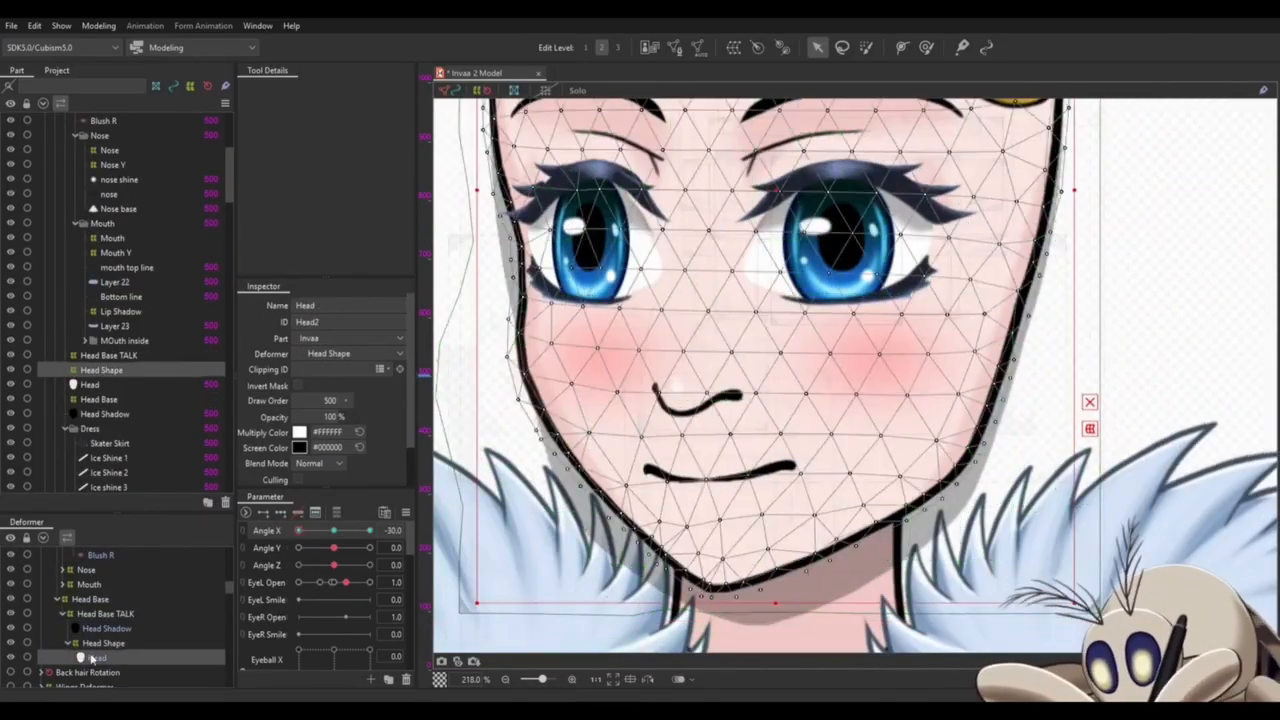
- Adjust the Head mesh vertices near the far cheek and beneath the chin at Angle X -30
scroll(614, 341, "up", 5)
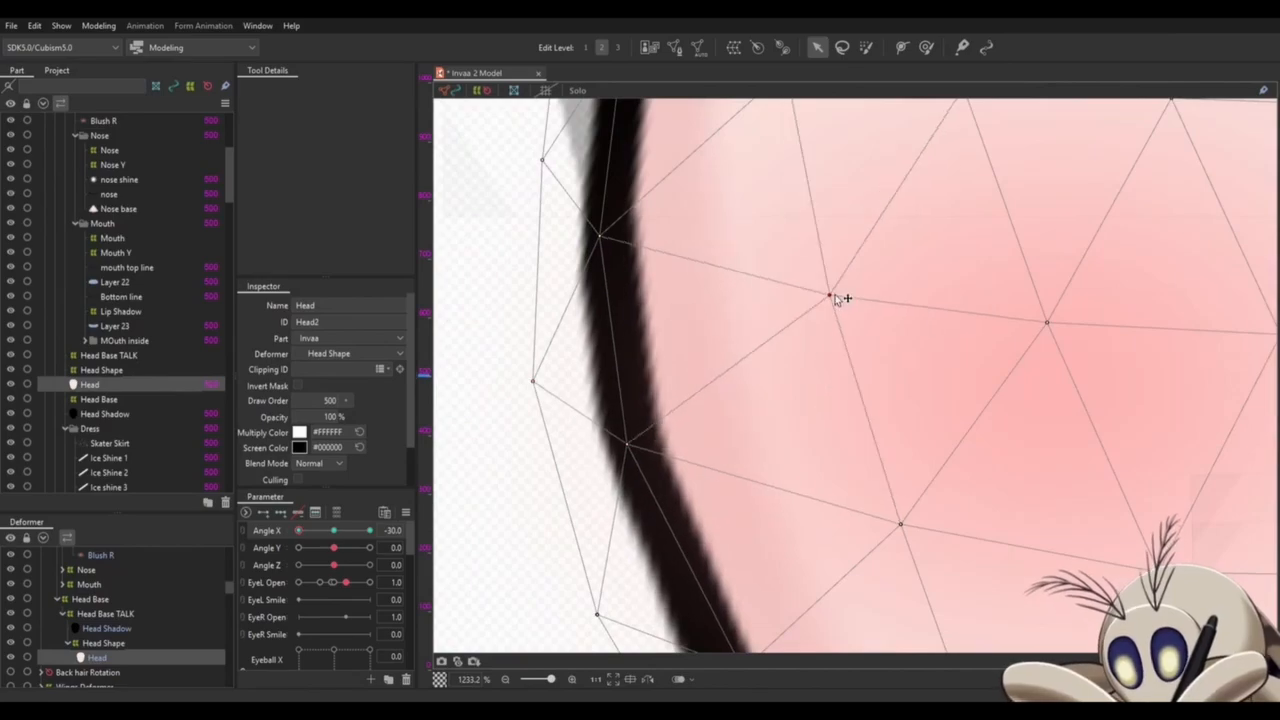
scroll(836, 299, "down", 3)
scroll(680, 423, "up", 2)
scroll(611, 383, "down", 2)
scroll(749, 491, "up", 2)
scroll(749, 491, "up", 3)
left_click(762, 545)
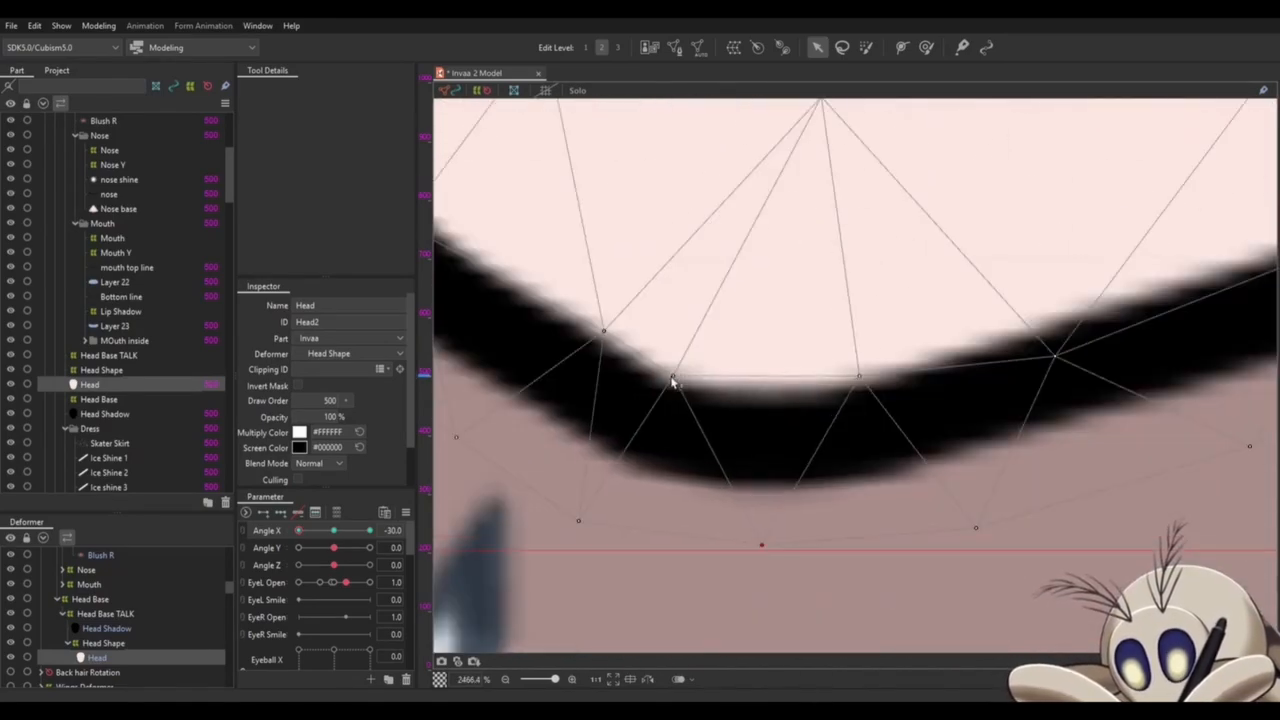
- Deselect the Head mesh to examine the far cheek and jaw outline at Angle X -30, and reselect it
scroll(680, 380, "down", 3)
scroll(966, 209, "up", 1)
scroll(800, 463, "down", 4)
scroll(800, 463, "down", 2)
left_click(452, 503)
scroll(480, 450, "up", 1)
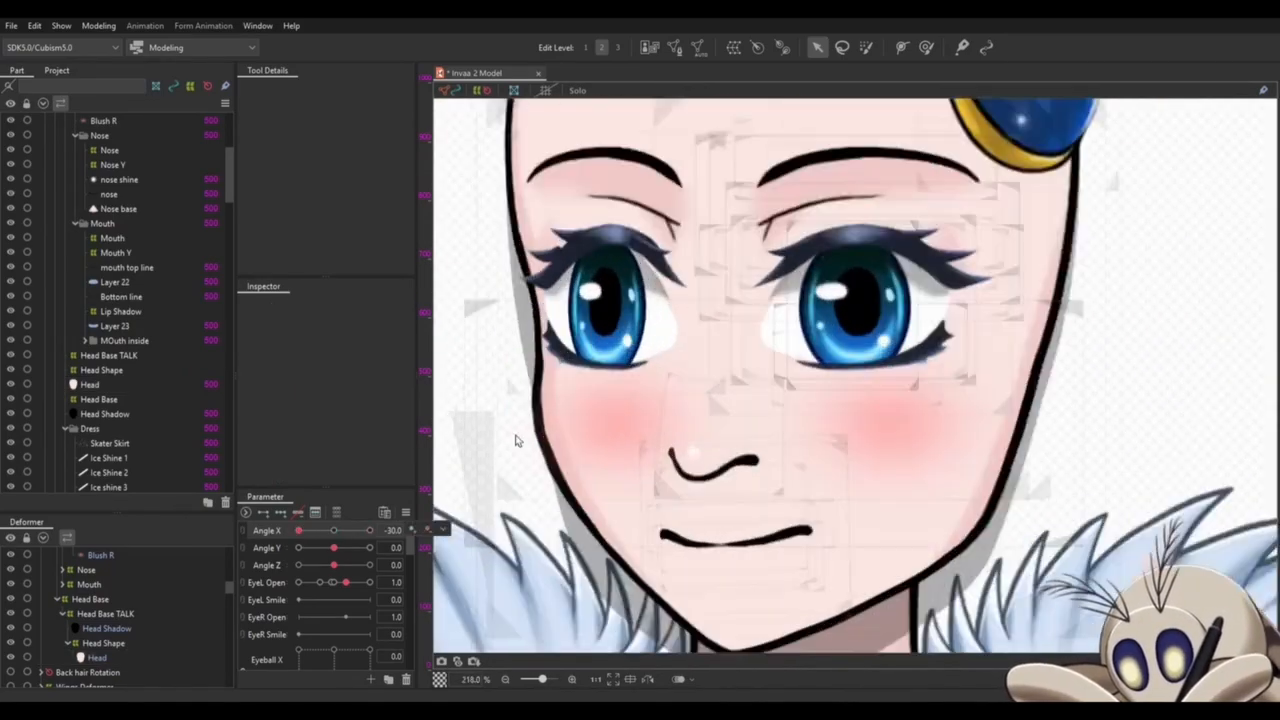
left_click(516, 440)
scroll(516, 440, "up", 4)
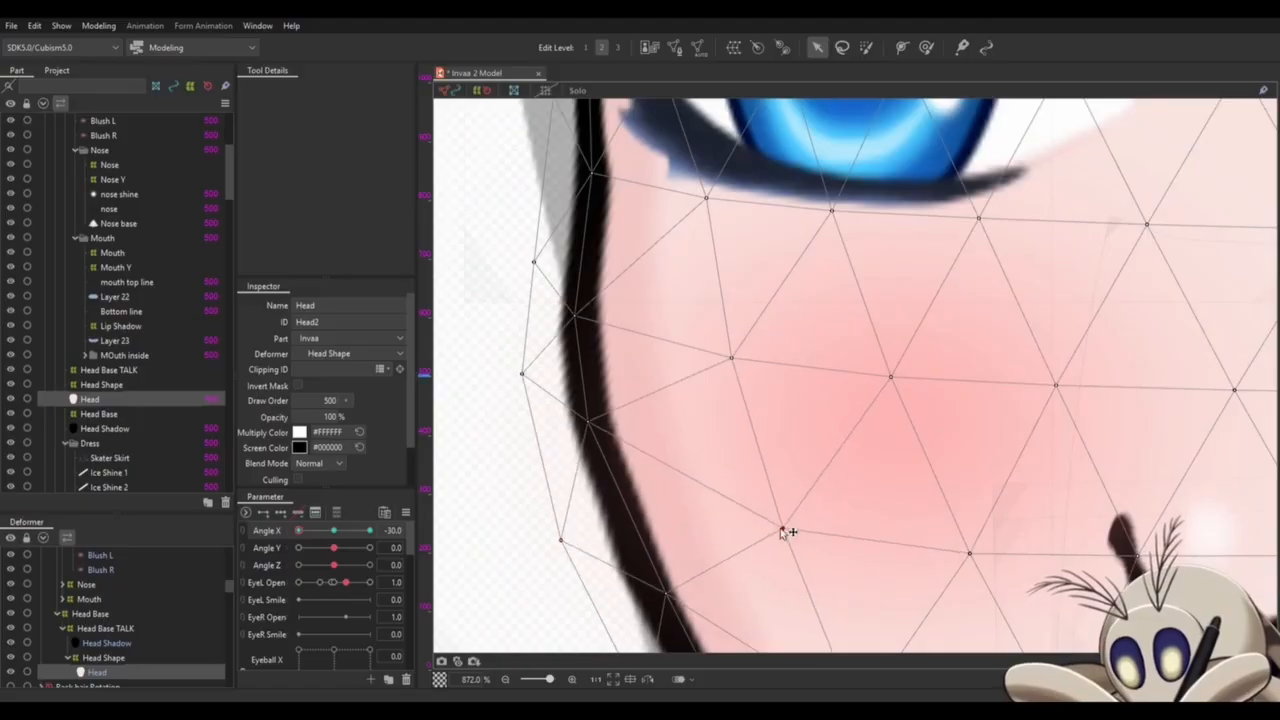
scroll(595, 460, "down", 4)
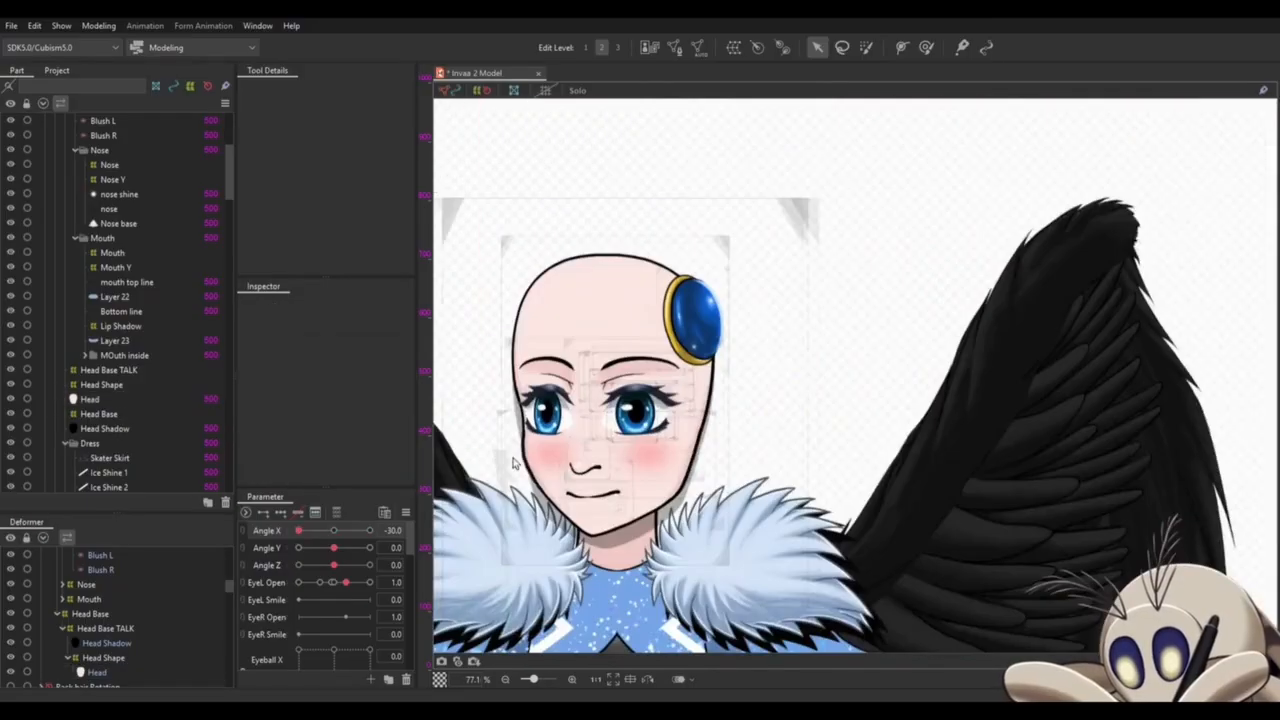
scroll(523, 457, "up", 4)
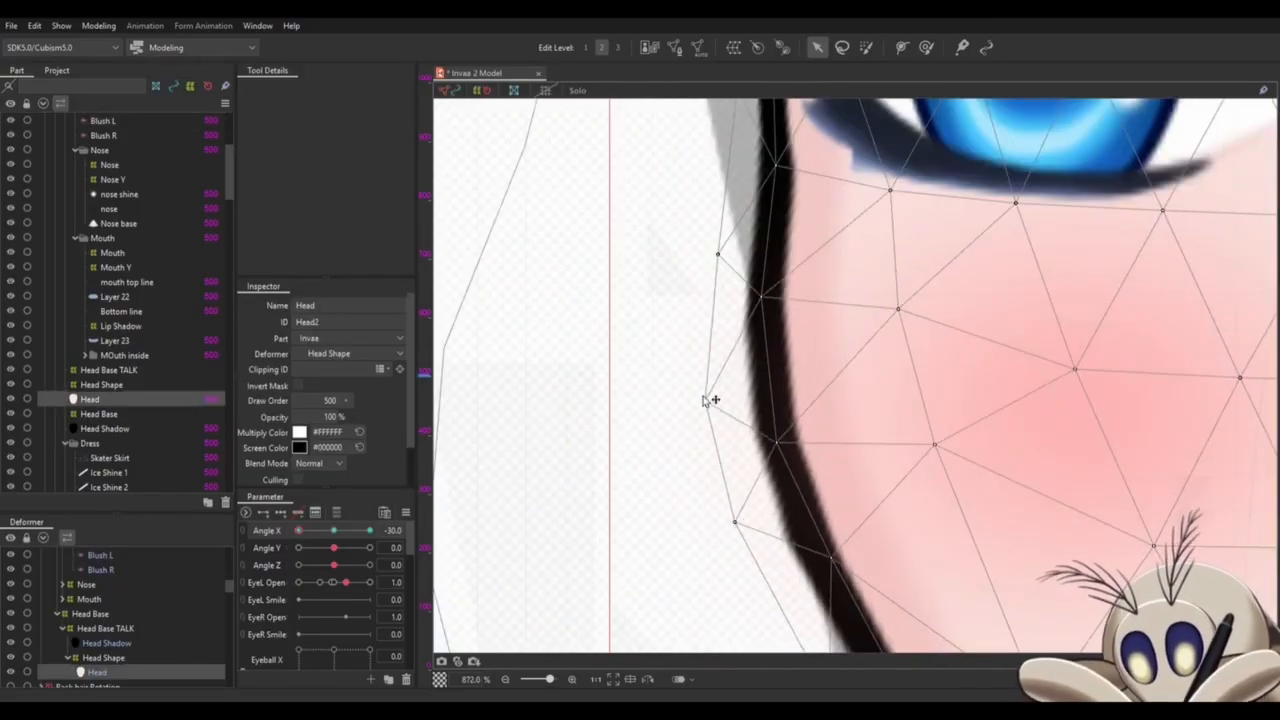
- Move the Head mesh vertices along the far cheek edge and down the jaw to smooth the curve at Angle X -30
left_click_drag(935, 463, 753, 412)
left_click(562, 480)
left_click(688, 489)
left_click_drag(553, 472, 567, 494)
left_click_drag(640, 600, 640, 475)
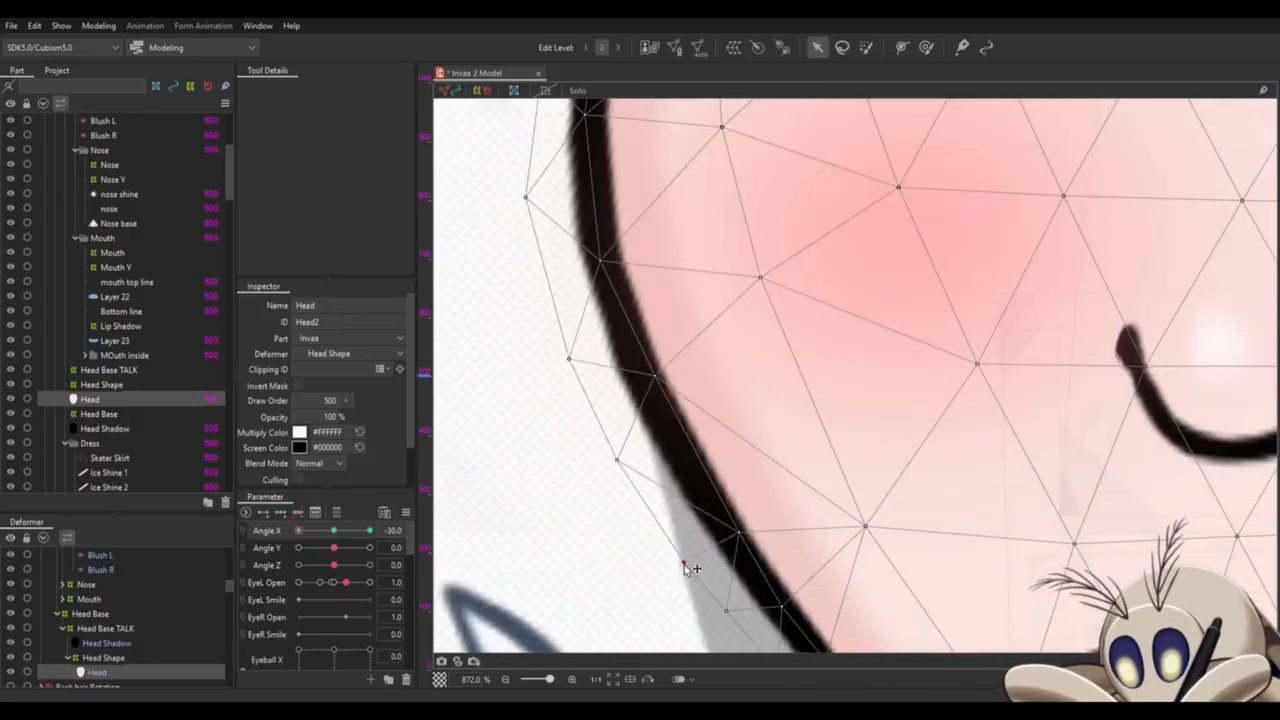
left_click_drag(689, 300, 762, 587)
left_click_drag(789, 422, 783, 471)
left_click_drag(830, 600, 750, 308)
left_click_drag(817, 468, 780, 423)
- Shift the Head mesh vertices below the far eye and around the blush to soften the cheek indentation
left_click_drag(746, 279, 745, 537)
left_click_drag(736, 264, 728, 317)
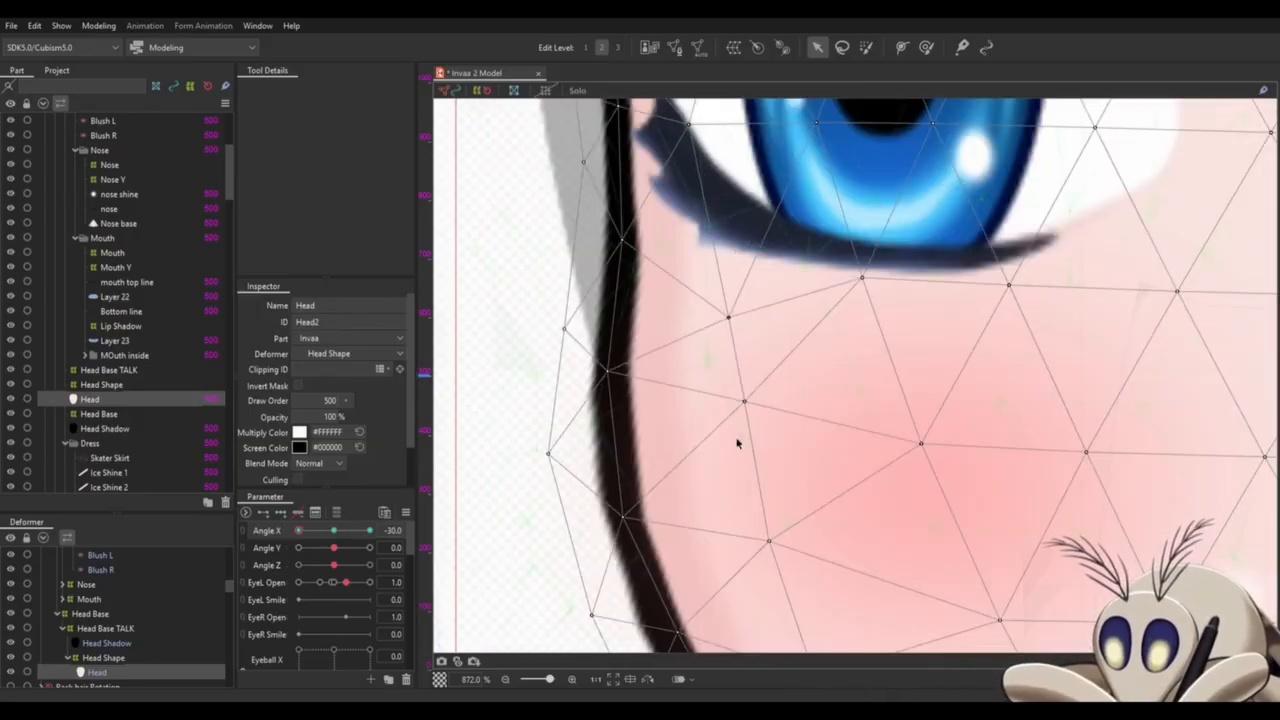
left_click_drag(737, 433, 737, 458)
left_click_drag(785, 545, 758, 373)
left_click_drag(610, 326, 615, 330)
left_click_drag(536, 264, 542, 282)
left_click_drag(579, 425, 650, 580)
- Fine-tune the remaining Head mesh vertices on the far side of the face and deselect the mesh
scroll(590, 437, "down", 2)
scroll(657, 449, "up", 3)
left_click_drag(657, 446, 670, 446)
scroll(657, 449, "down", 4)
left_click_drag(584, 536, 511, 386)
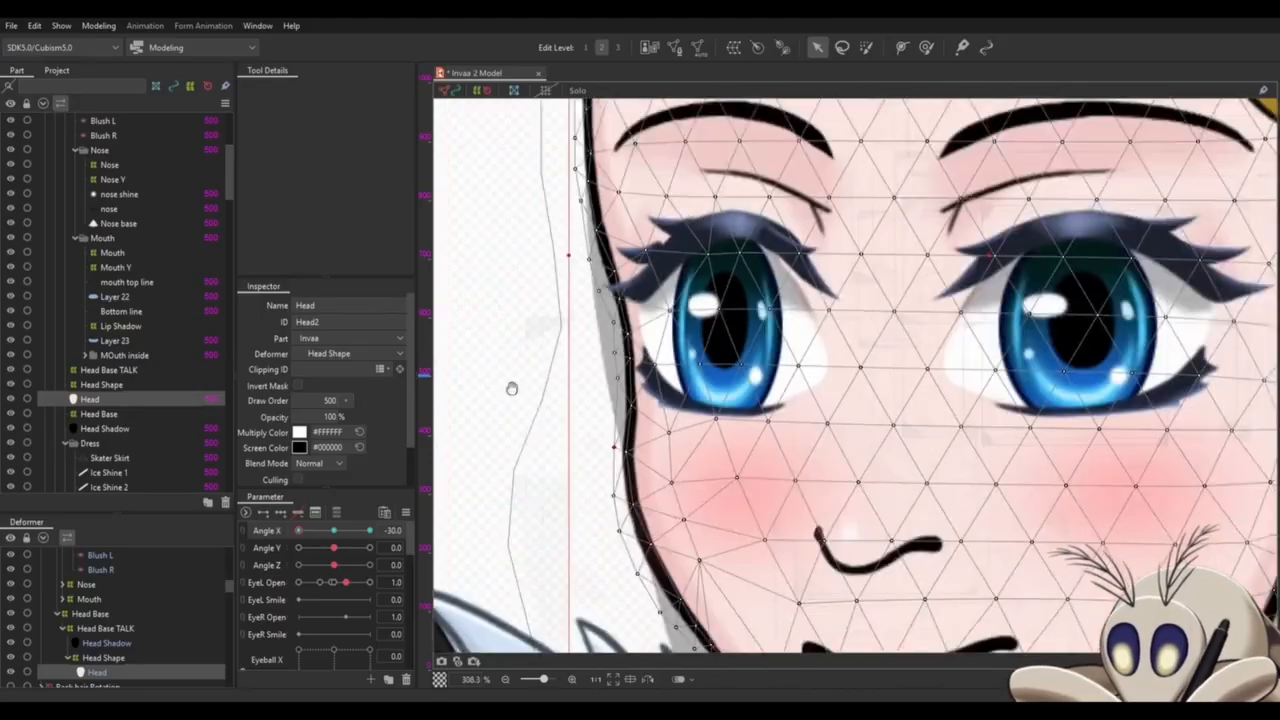
scroll(670, 580, "up", 4)
left_click_drag(690, 553, 694, 557)
scroll(640, 380, "down", 7)
left_click(600, 366)
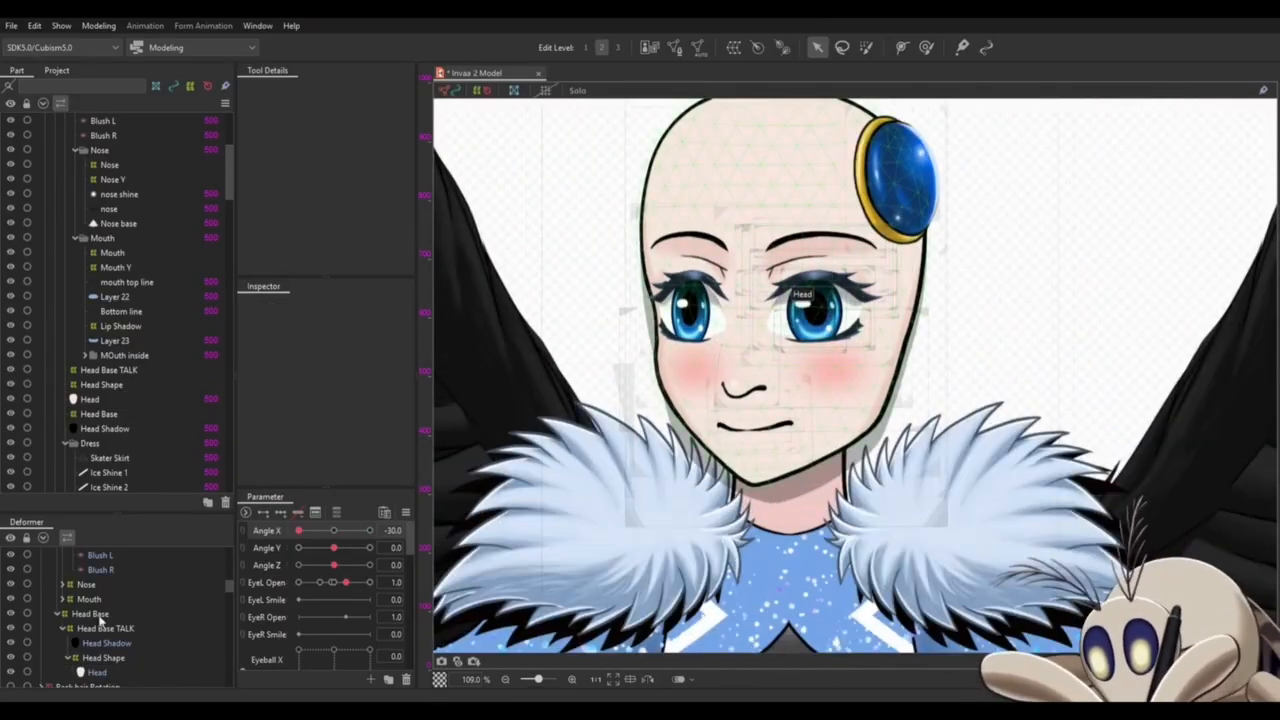
- Select the Hair Front deformer under Head X and nudge it sideways toward the face's turning direction at Angle X 30
left_click(103, 616)
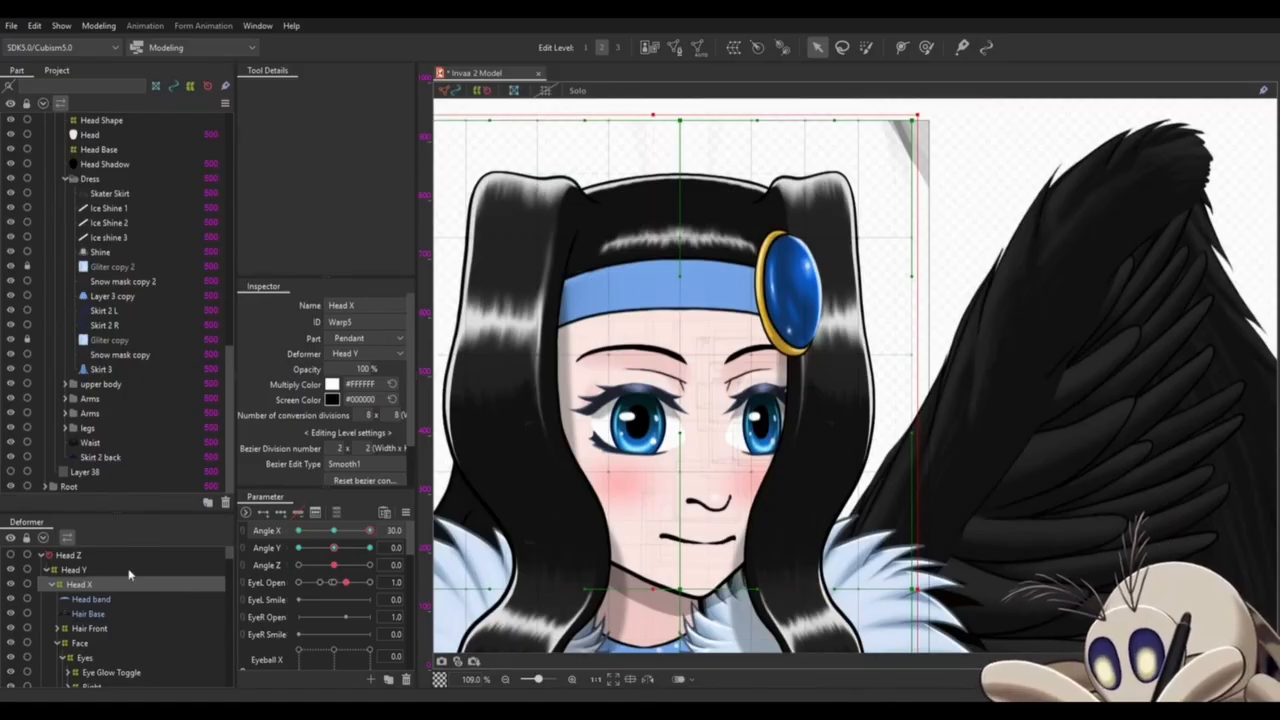
scroll(125, 624, "down", 2)
scroll(125, 624, "up", 2)
scroll(125, 624, "down", 1)
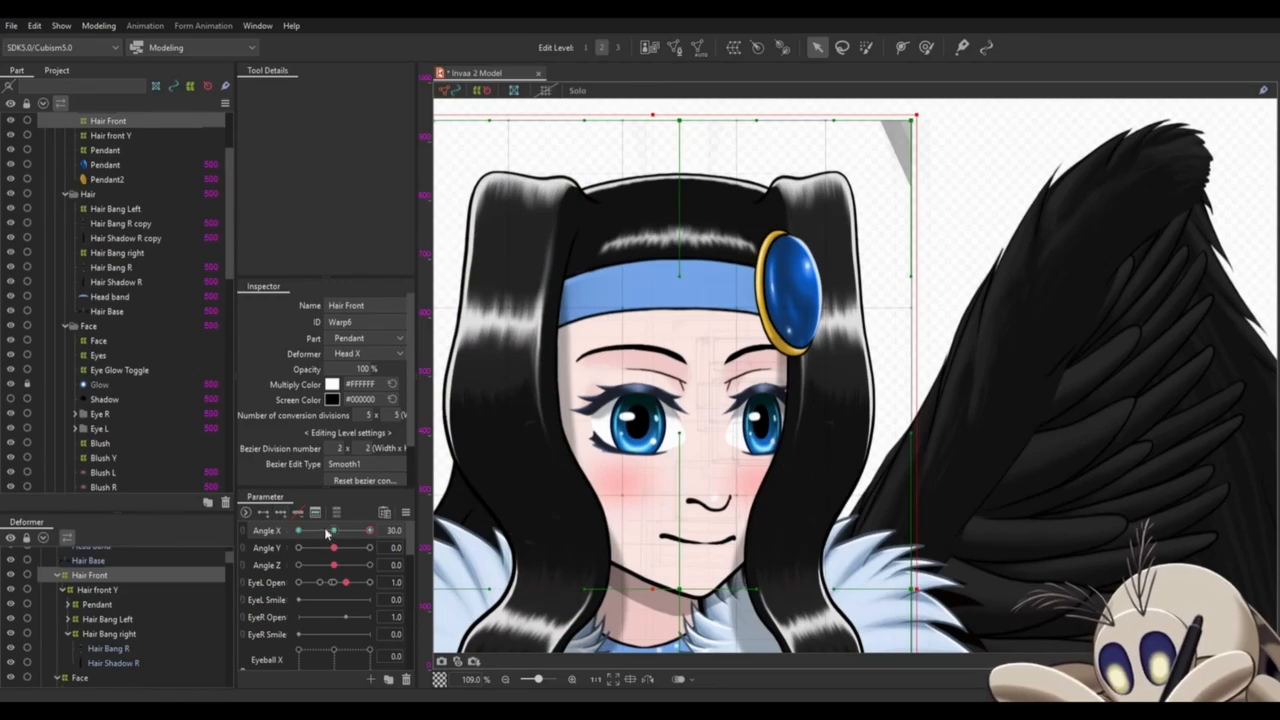
key("Right")
key("Right")
key("Right")
key("Right")
key("Right")
key("Right")
key("Right")
key("Right")
key("Right")
key("Right")
key("Right")
key("Right")
key("Right")
key("Right")
key("Right")
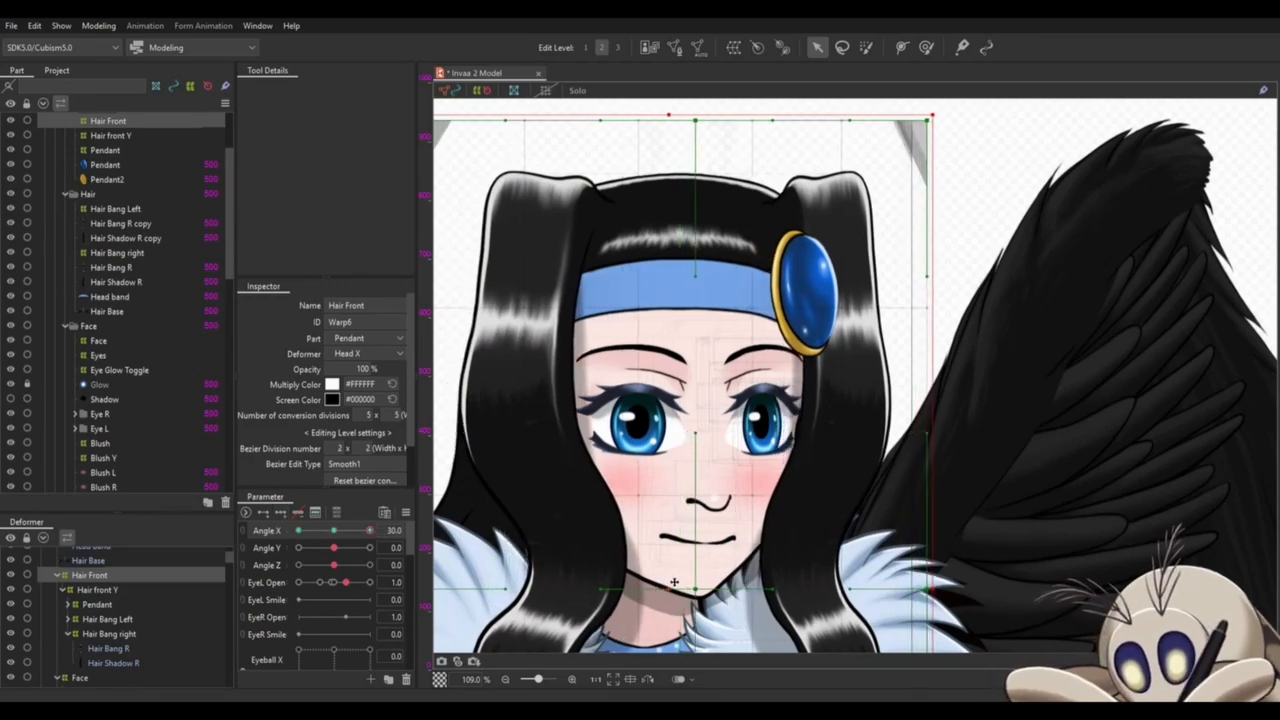
- Set Angle X to -30 and create a 2 × 2 warp deformer named Hair Base as parent of the Head band and Hair Base meshes
left_click_drag(369, 533, 298, 531)
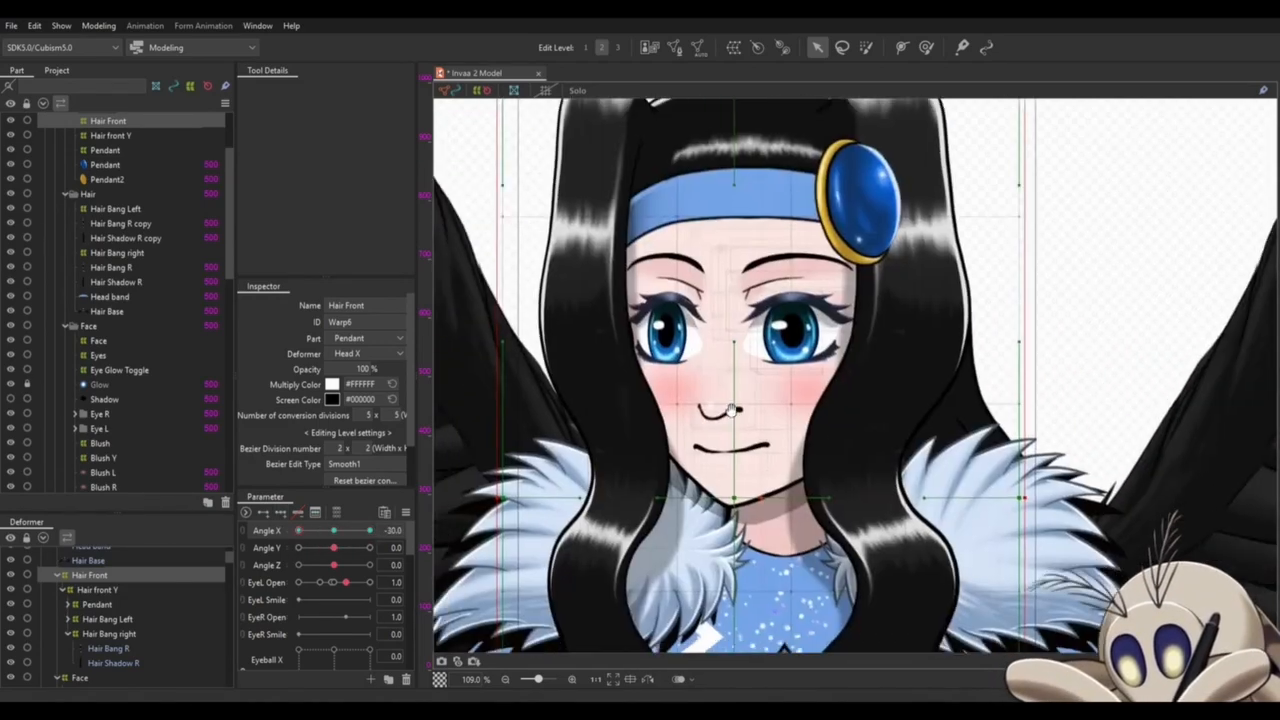
left_click_drag(732, 411, 746, 470)
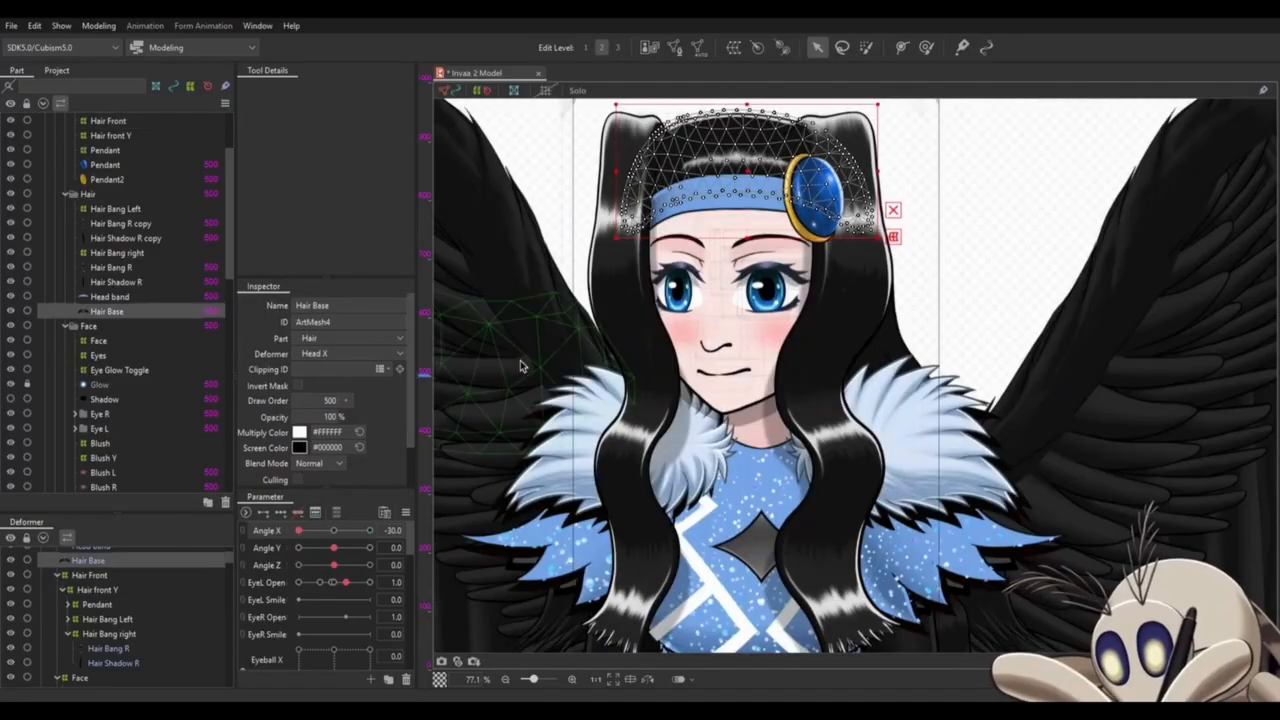
scroll(65, 604, "up", 2)
left_click(79, 585)
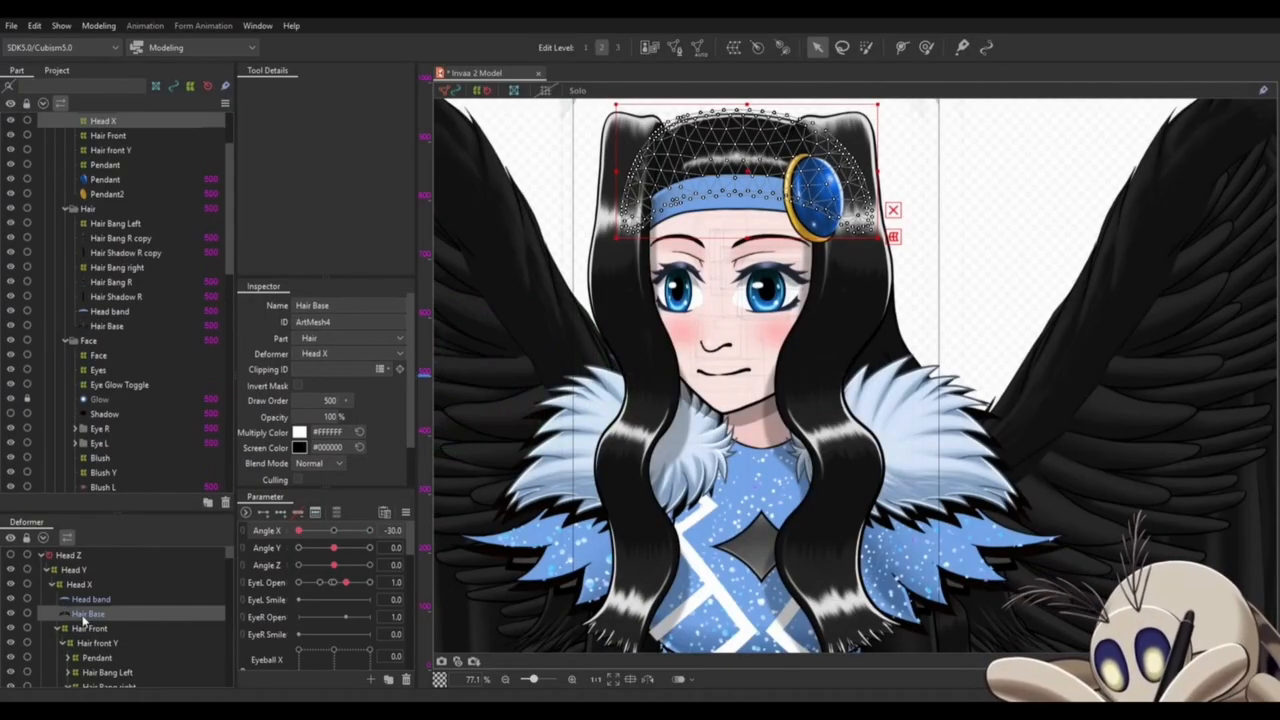
left_click(85, 614)
left_click(83, 598, "ctrl")
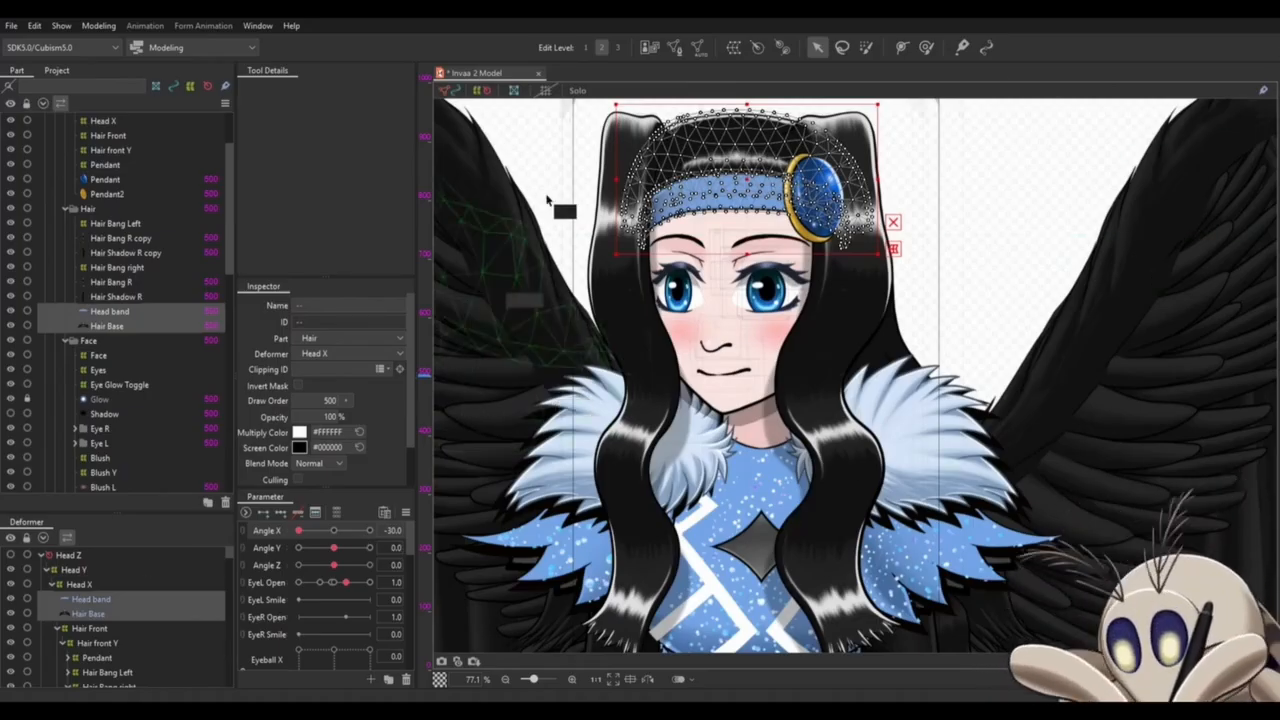
left_click(735, 48)
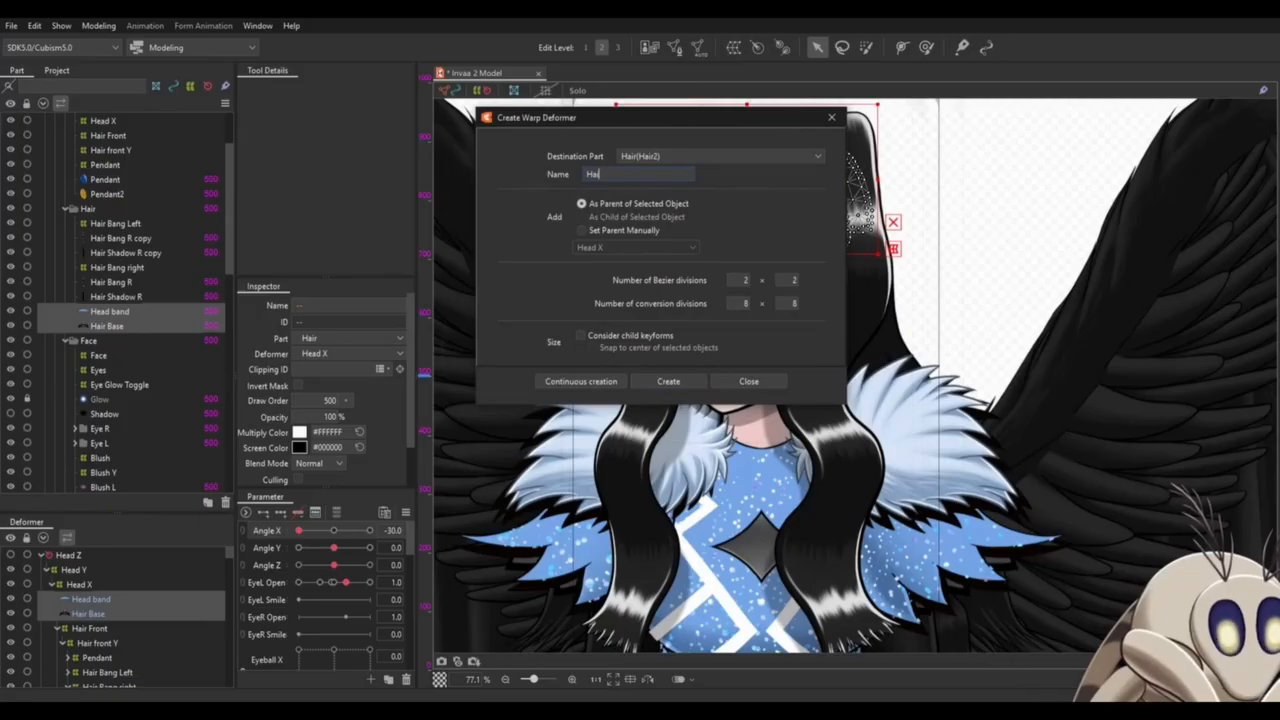
type("Hair Ba")
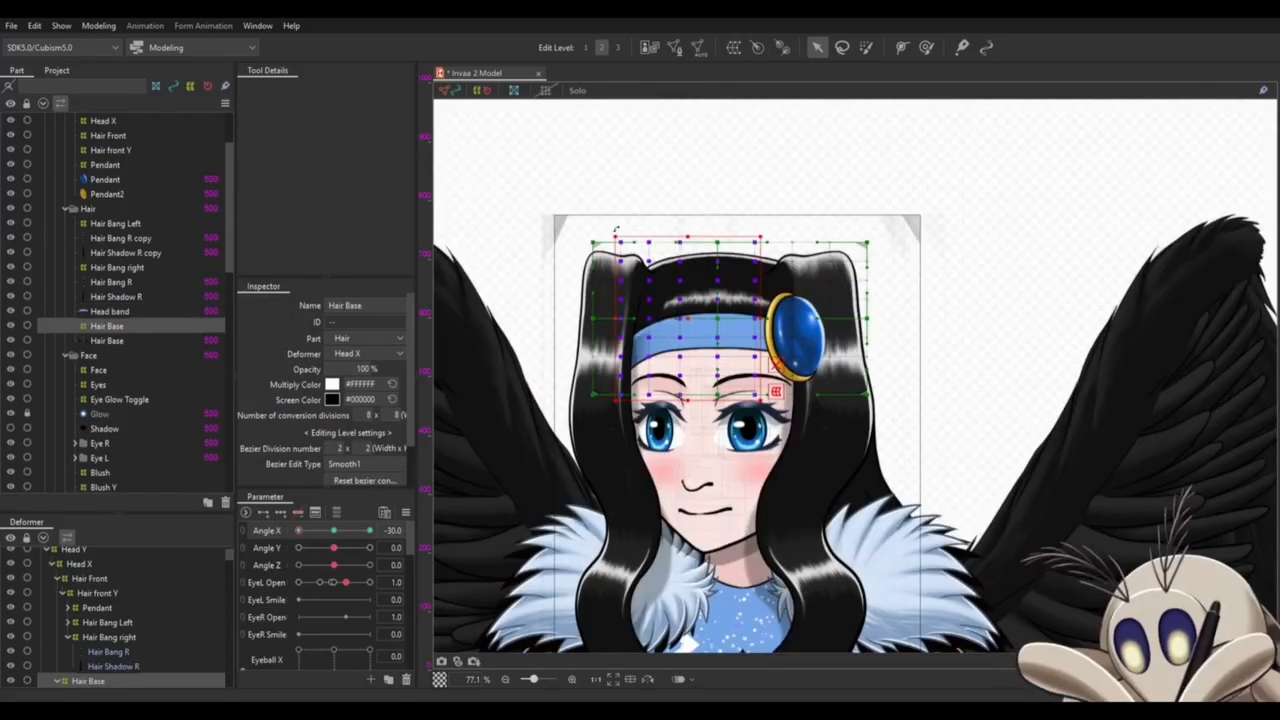
- Shift the Hair Base deformer's control point columns on the far side of the head and pull its outer edge inward at Angle X -30
scroll(476, 307, "up", 2)
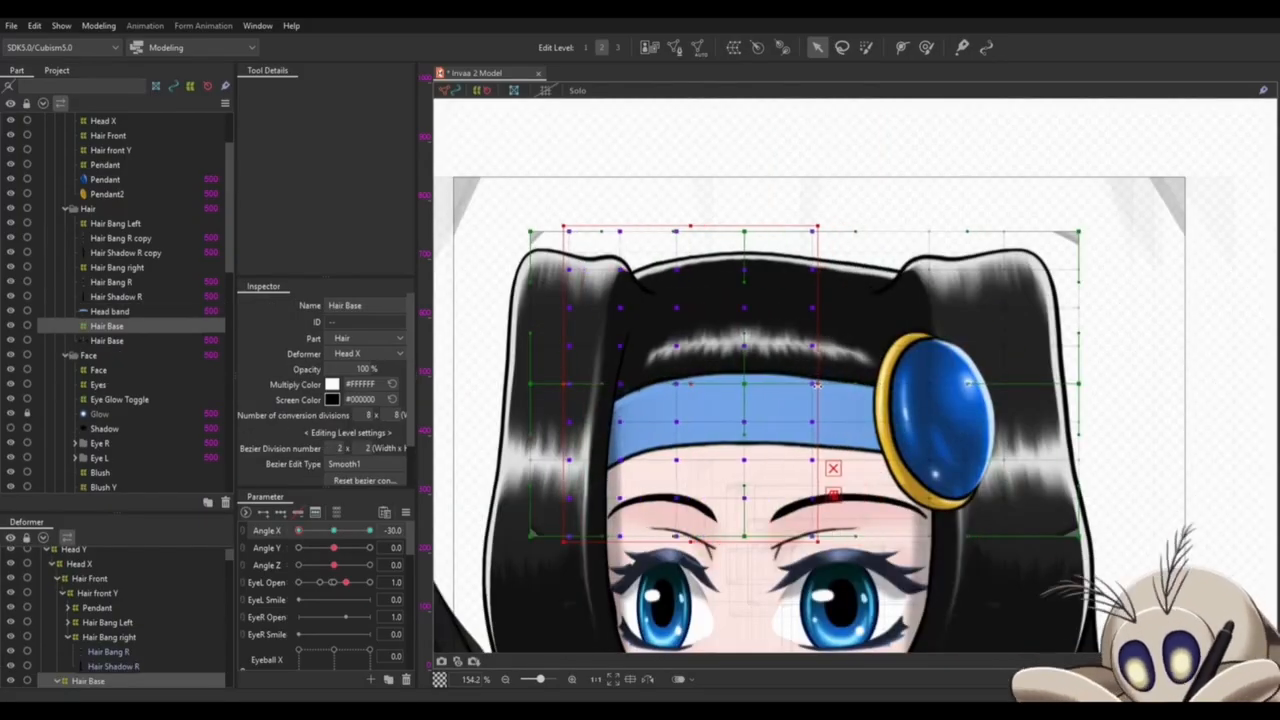
left_click_drag(684, 384, 694, 382)
left_click_drag(571, 188, 789, 570)
left_click_drag(768, 385, 757, 388)
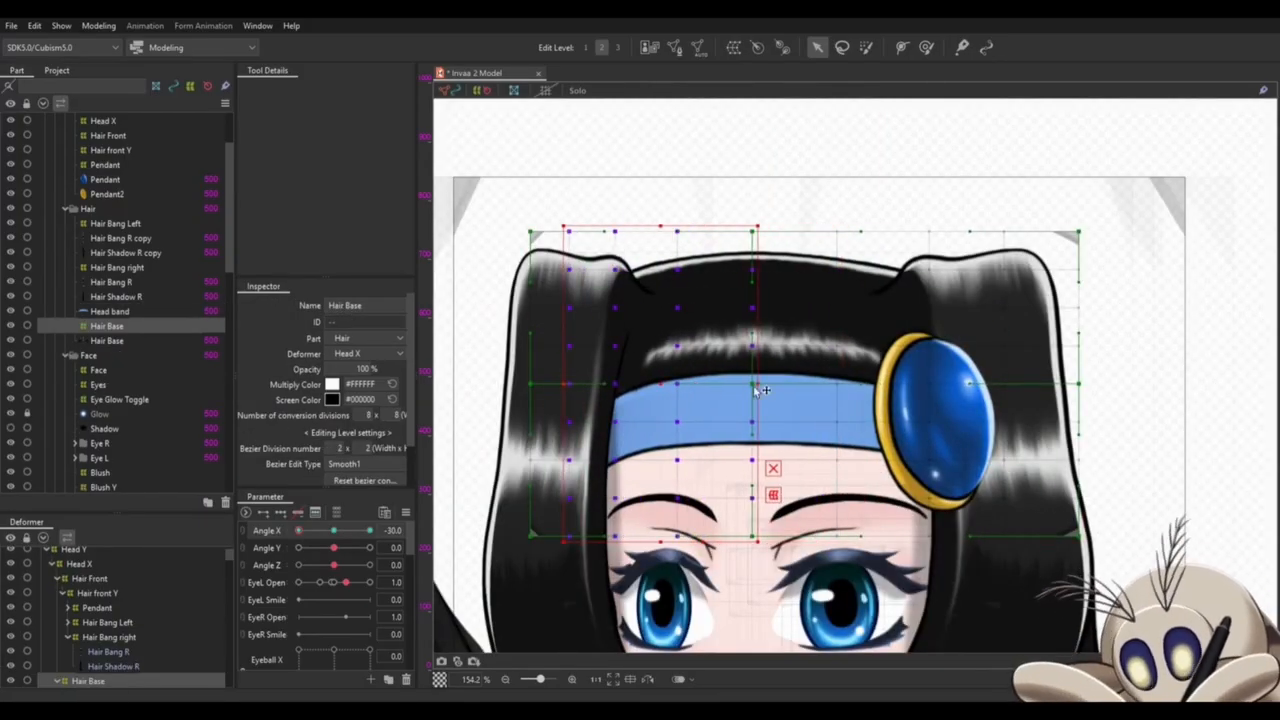
left_click_drag(660, 384, 600, 418)
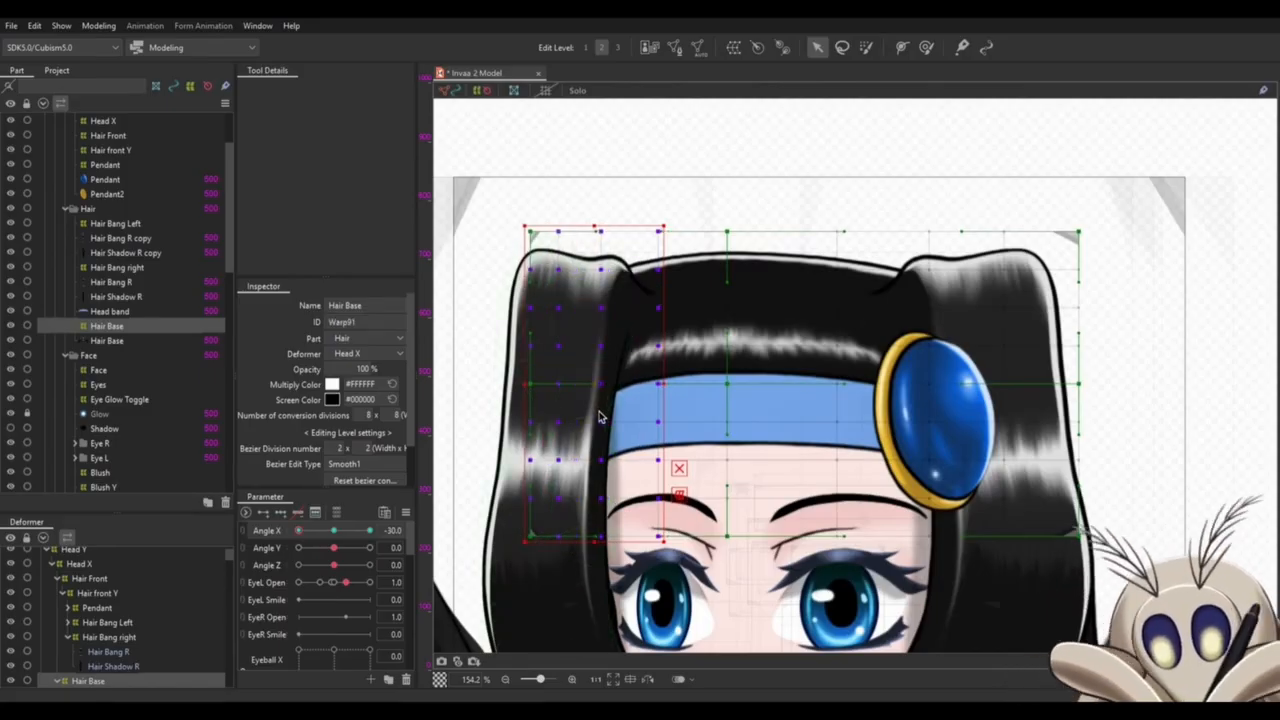
left_click_drag(526, 203, 862, 568)
left_click_drag(524, 388, 535, 402)
- Move the Hair Base deformer's inner control point columns closer together around the middle of the headband at Angle X -30
left_click_drag(803, 174, 909, 598)
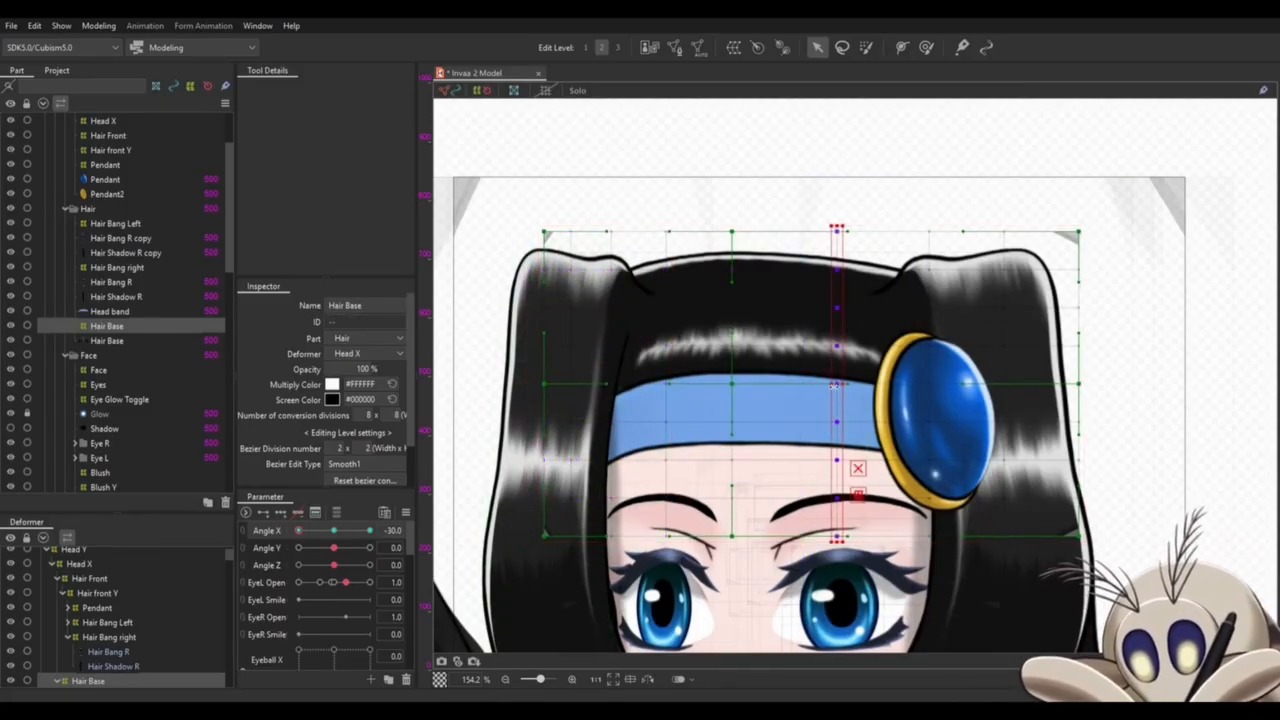
left_click_drag(838, 383, 827, 383)
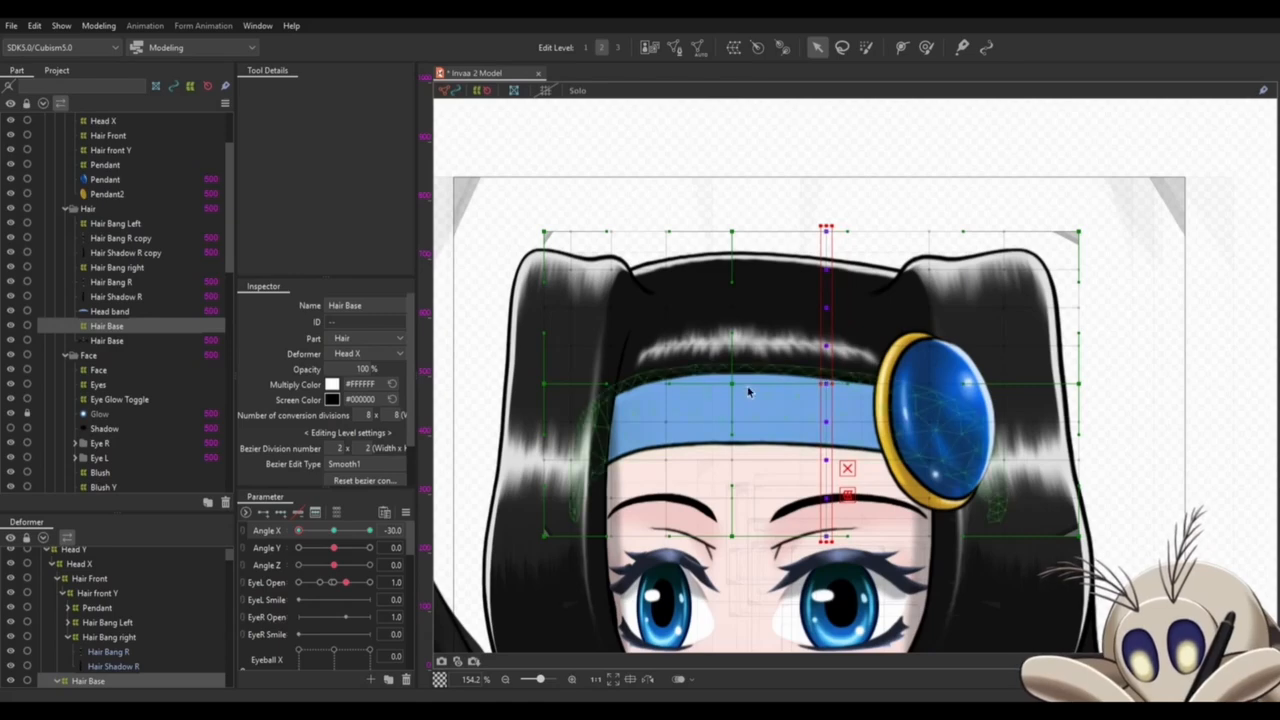
left_click_drag(631, 176, 775, 592)
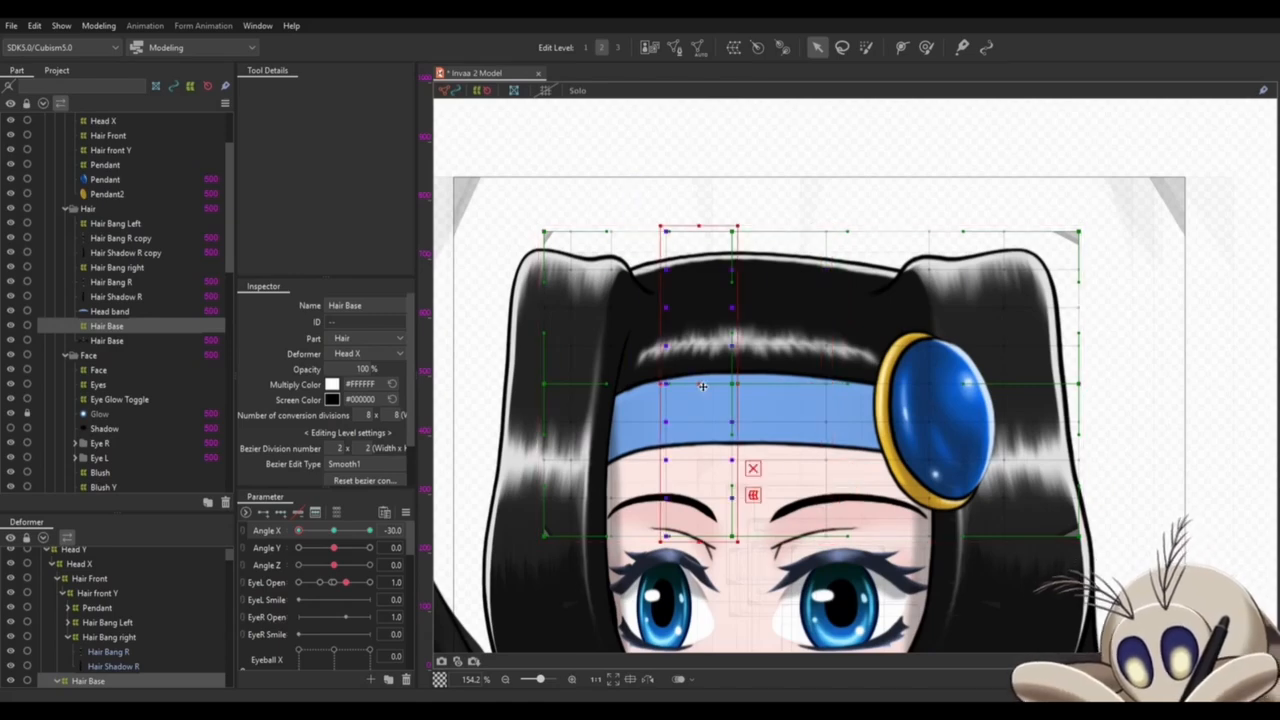
left_click_drag(700, 383, 710, 383)
left_click_drag(515, 190, 702, 570)
scroll(655, 275, "down", 4)
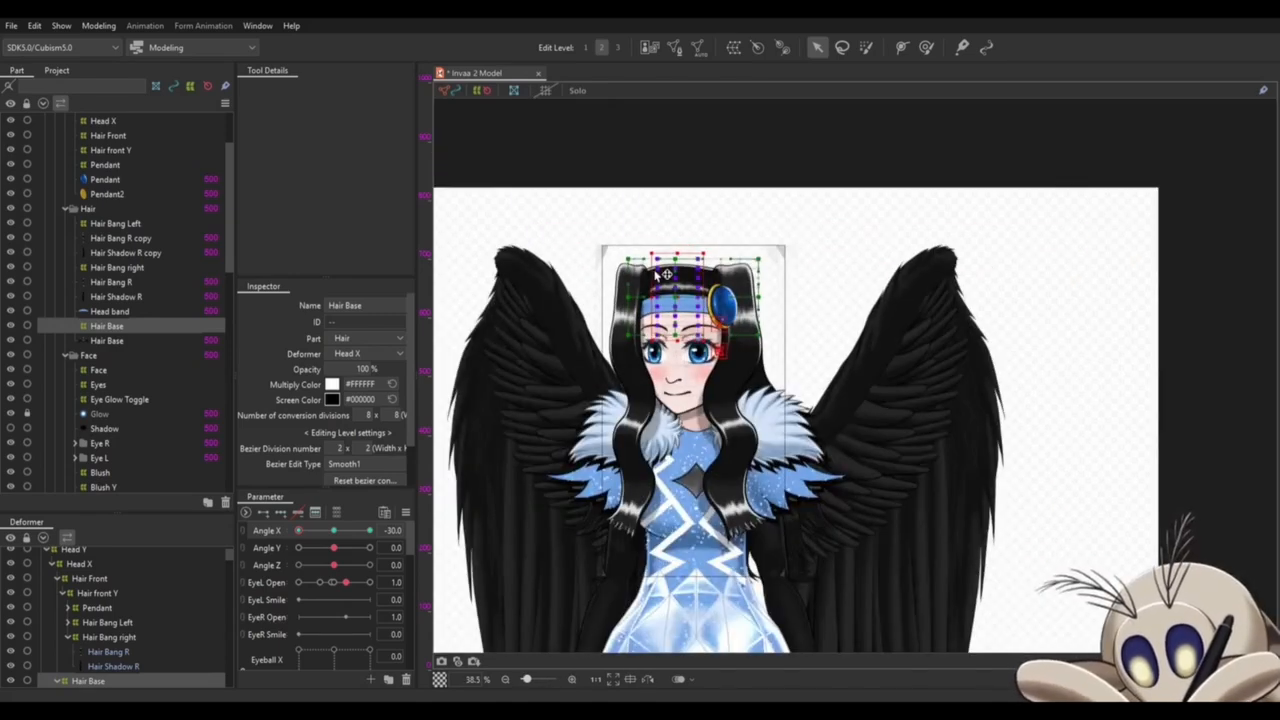
scroll(656, 274, "up", 1)
scroll(72, 587, "up", 1)
- Select the Head X deformer, tilt it slightly counterclockwise at Angle X -30 and nudge it sideways over the neck
left_click(72, 587)
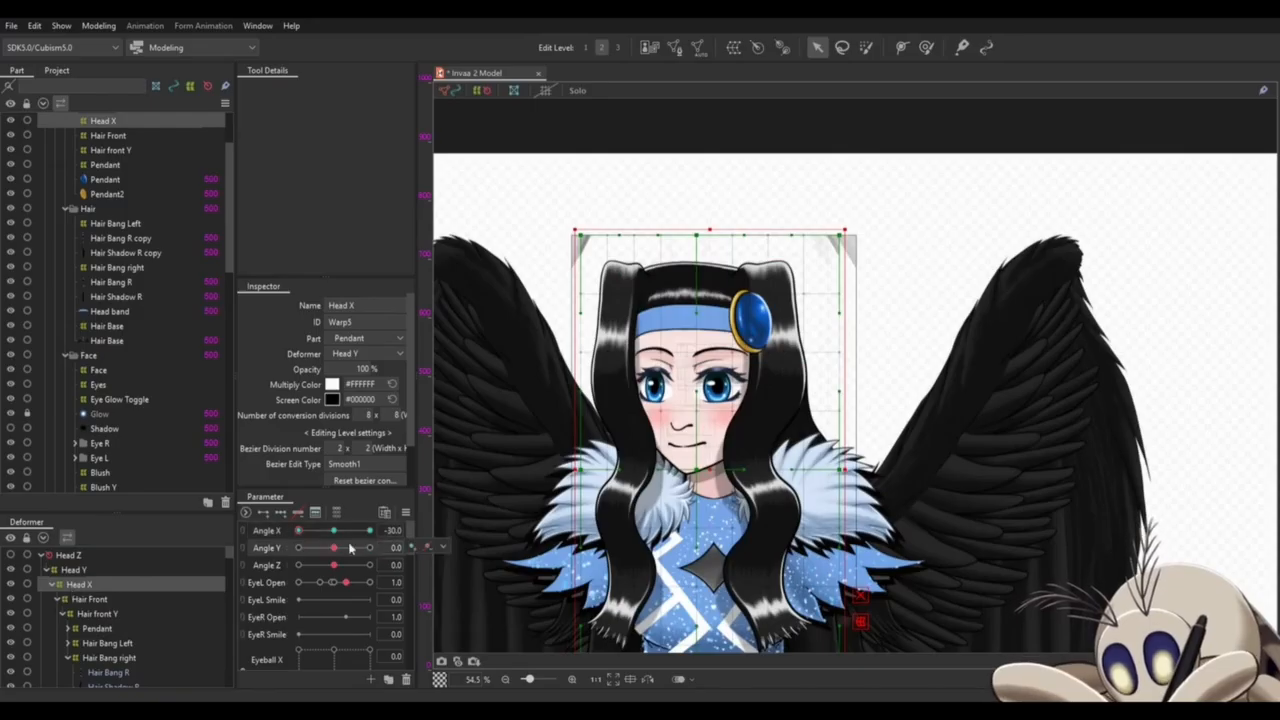
left_click_drag(573, 231, 580, 281)
left_click_drag(696, 470, 703, 470)
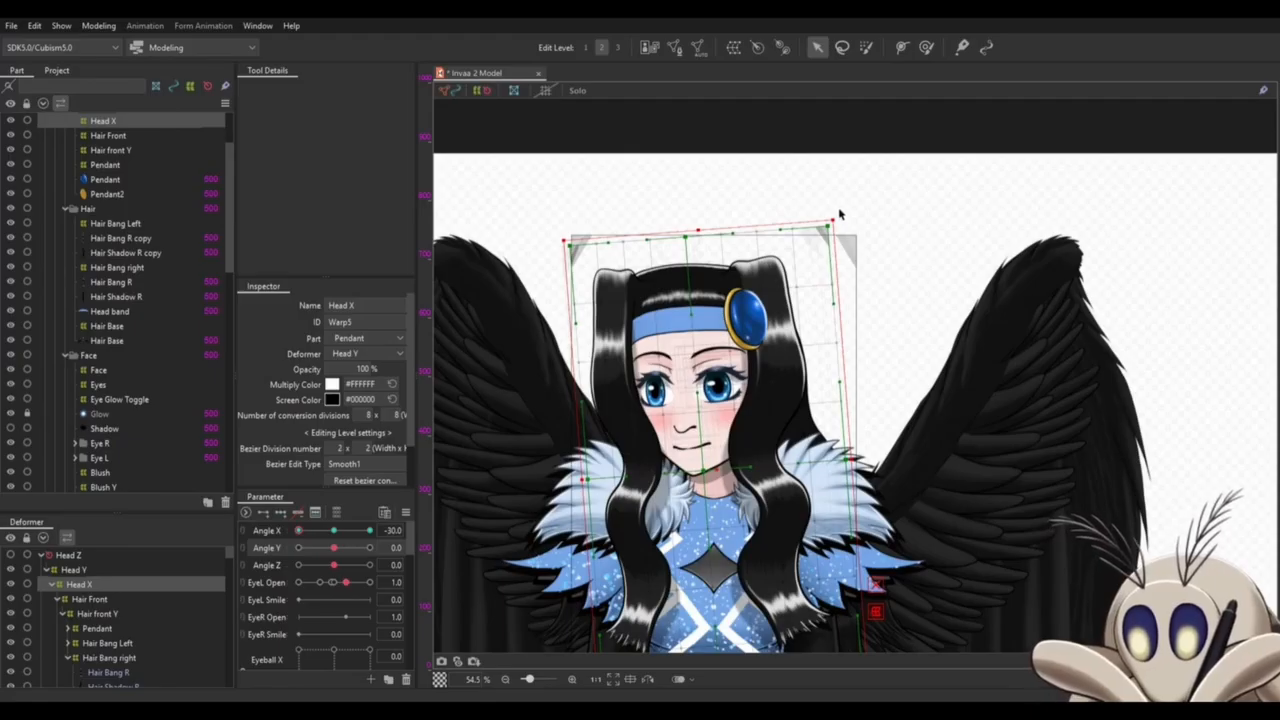
left_click_drag(837, 209, 863, 248)
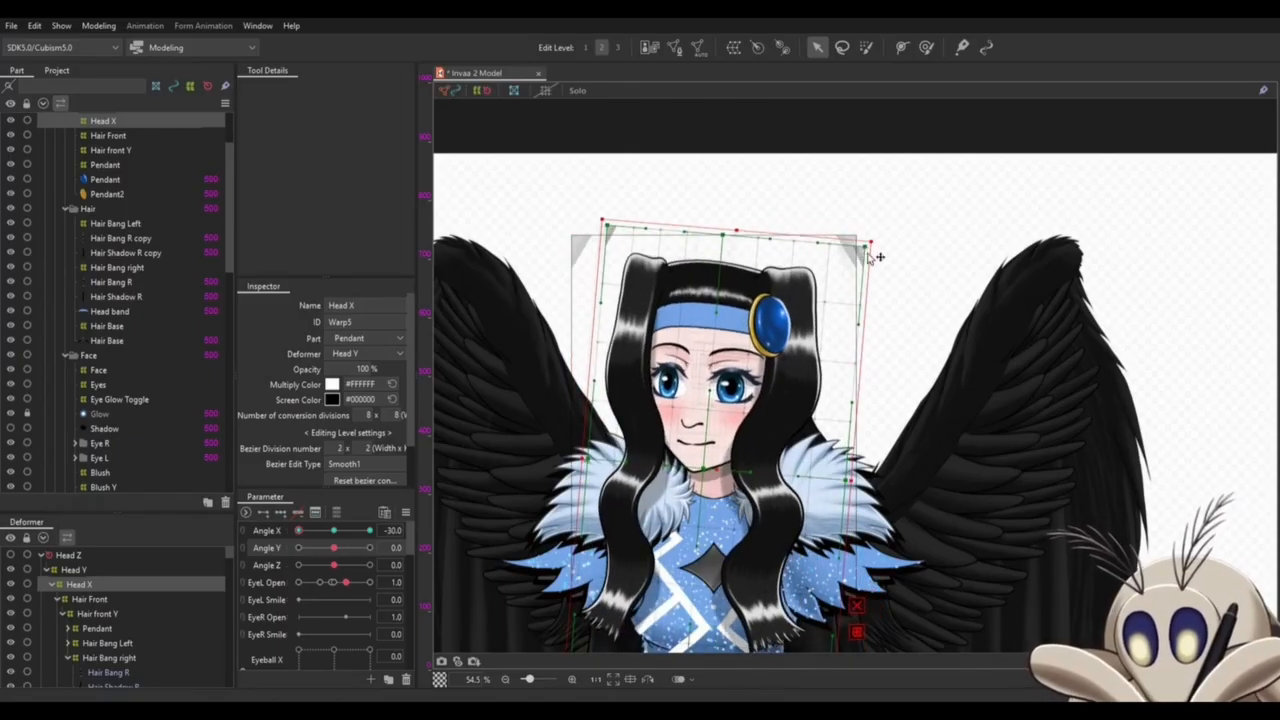
key("ctrl+z")
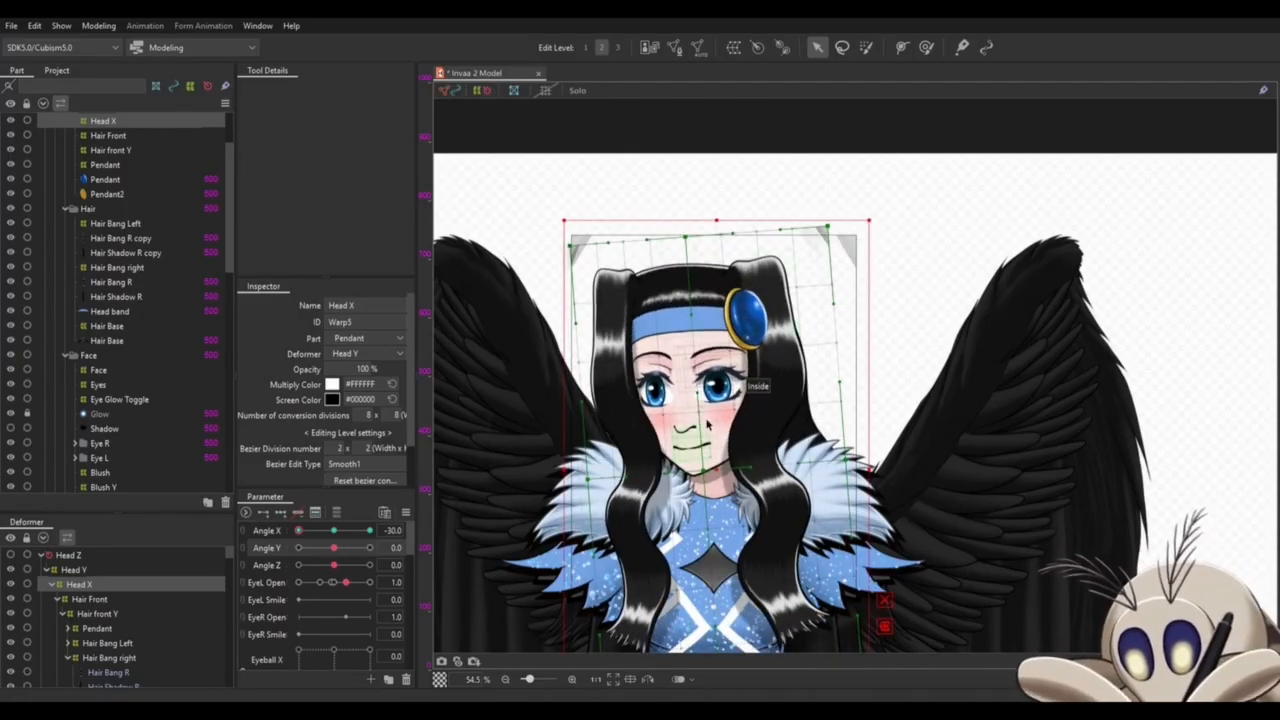
left_click_drag(723, 468, 726, 468)
- Apply Reflect Motion to the Head X deformer to mirror its tilt on Angle X, and test the Angle X parameter
left_click(405, 512)
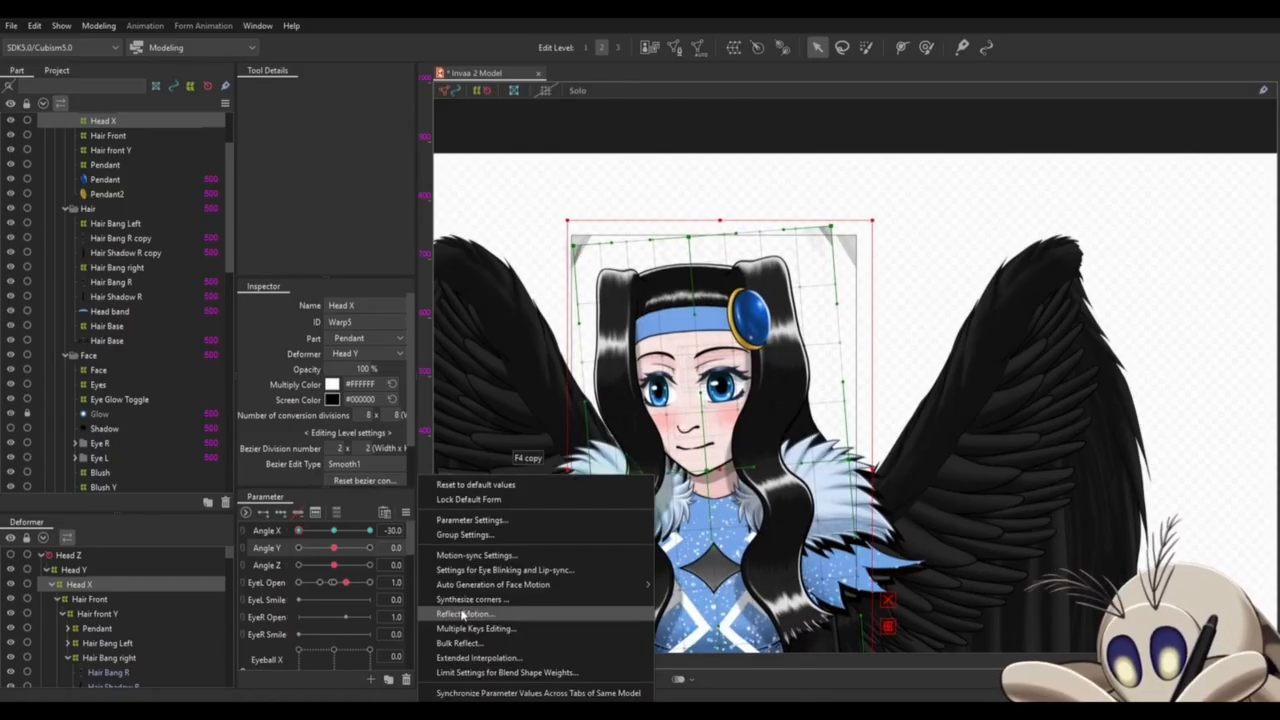
left_click(463, 613)
left_click(708, 377)
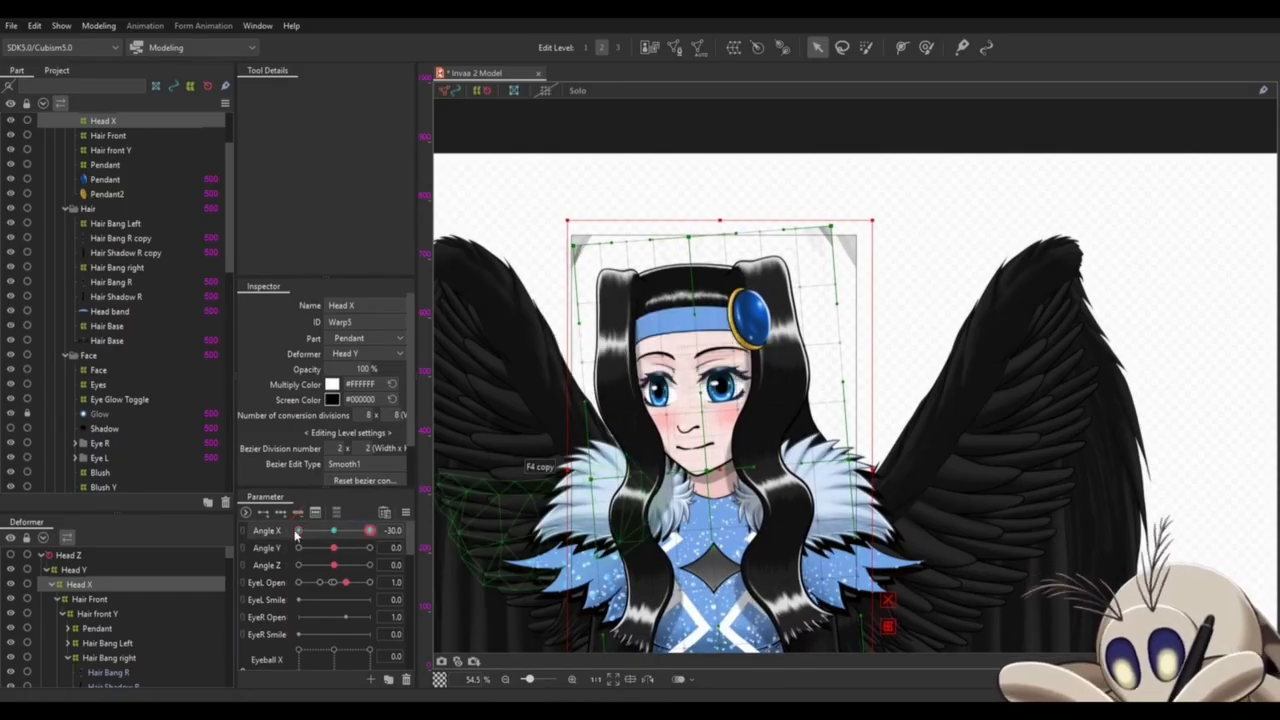
mouse_move(298, 535)
left_mouse_down()
mouse_move(397, 532)
mouse_move(288, 546)
left_mouse_up()
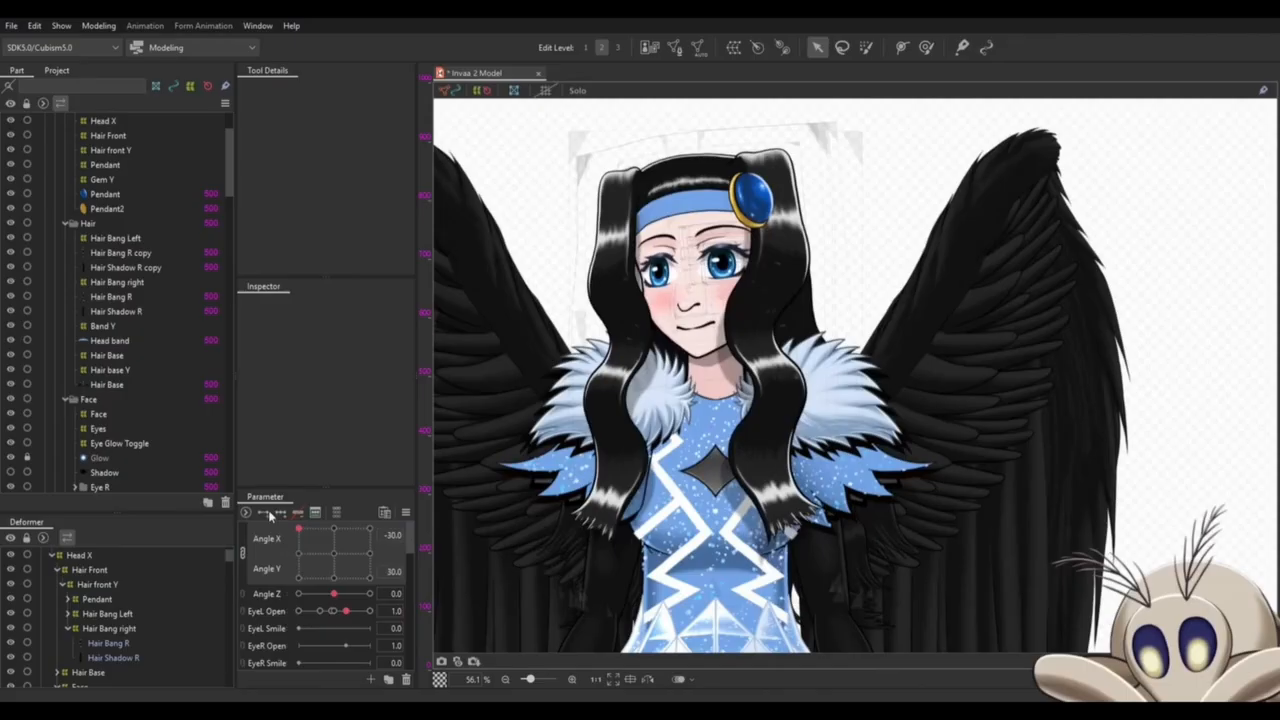
- Preview the head turns by moving the combined Angle X and Angle Y parameters through their corners and back near the center
left_click_drag(269, 515, 243, 512)
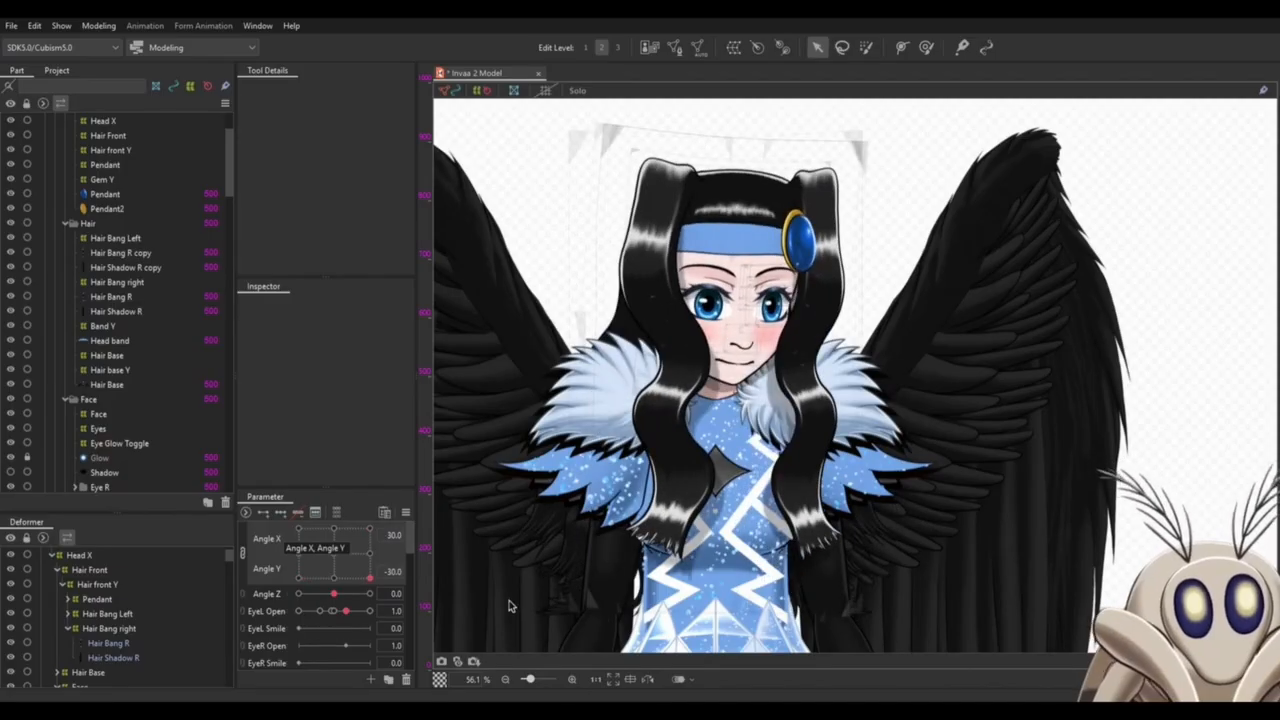
left_click_drag(315, 577, 342, 505)
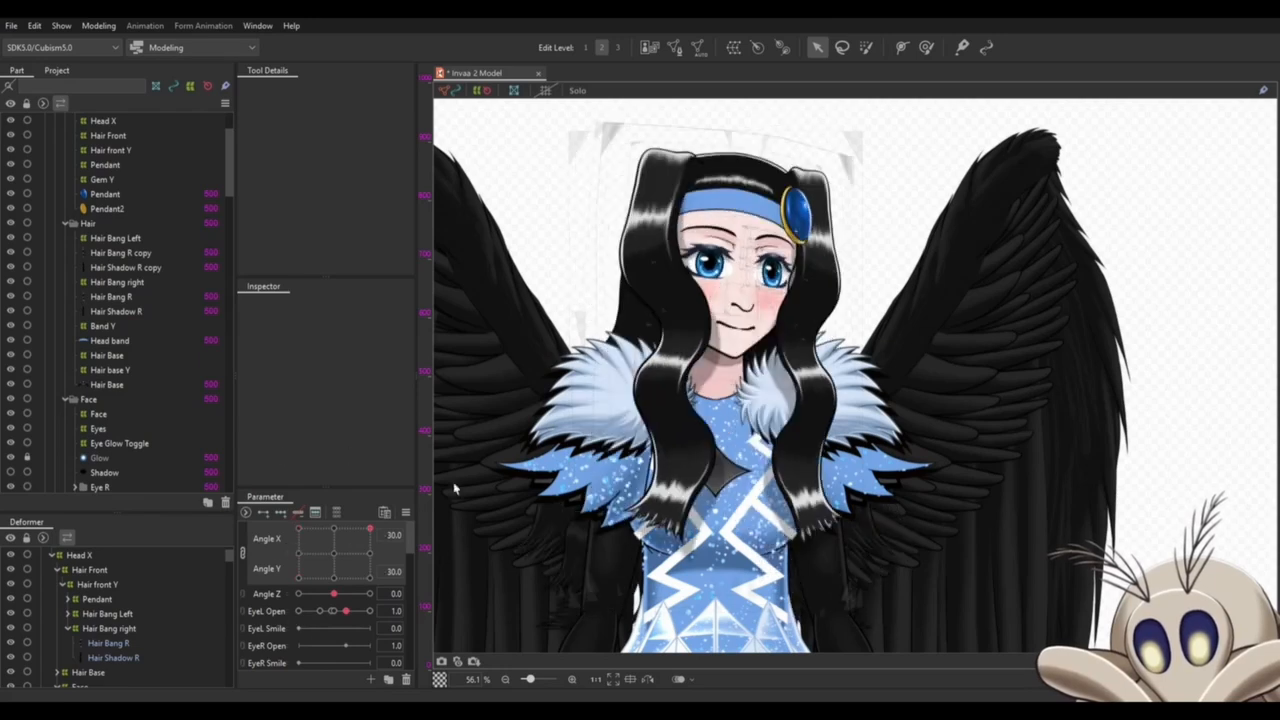
left_click_drag(298, 577, 342, 560)
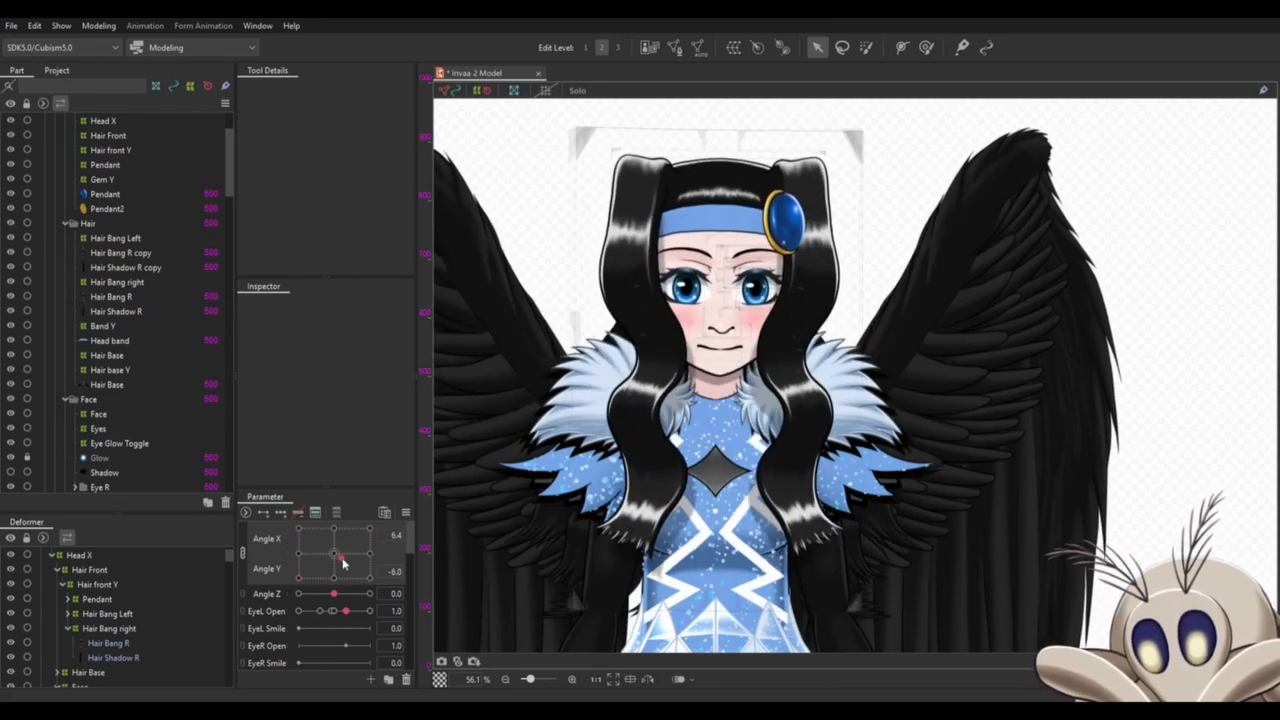